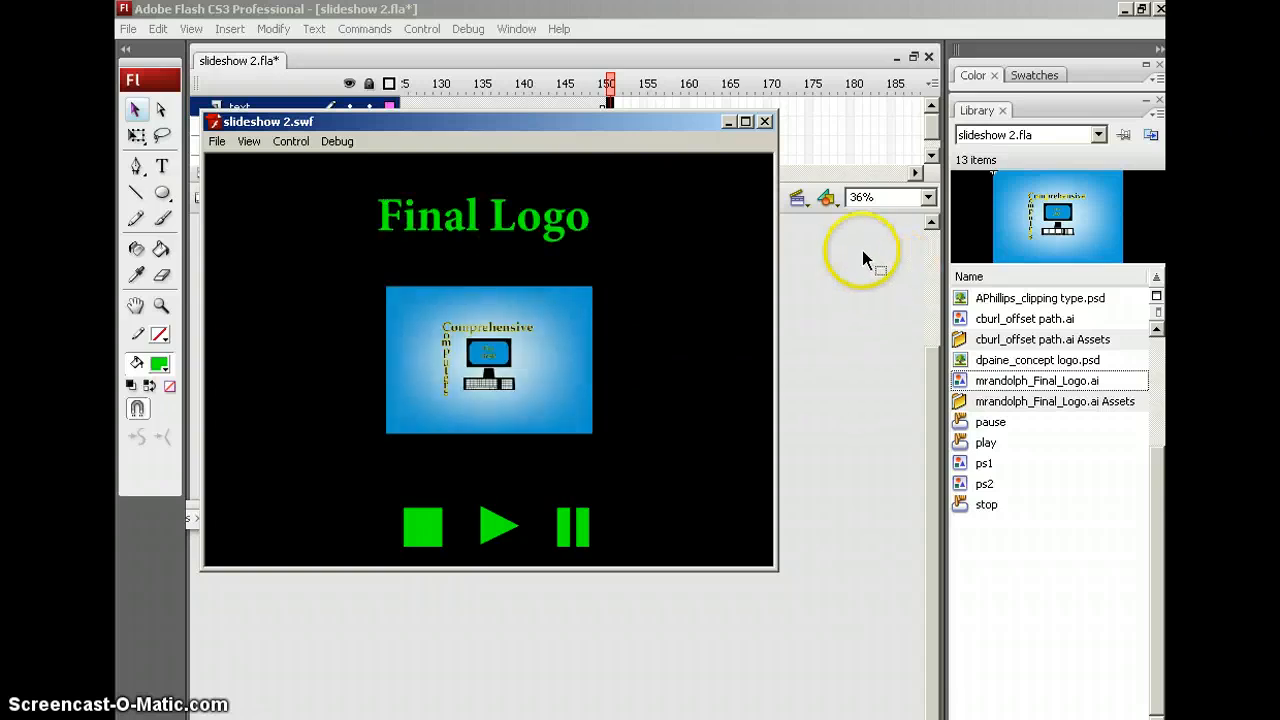
Close the slideshow 2.swf preview window, then close the slideshow 2.fla document
left_click_drag(709, 118, 735, 105)
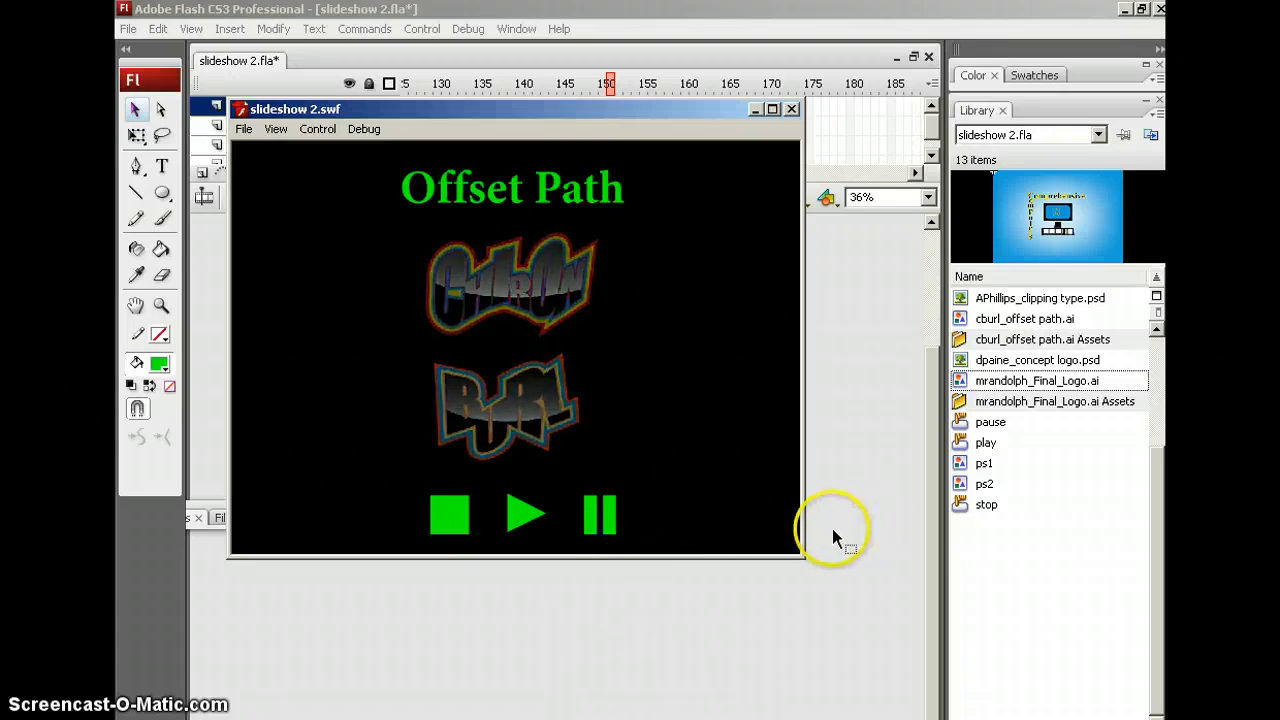
left_click(791, 109)
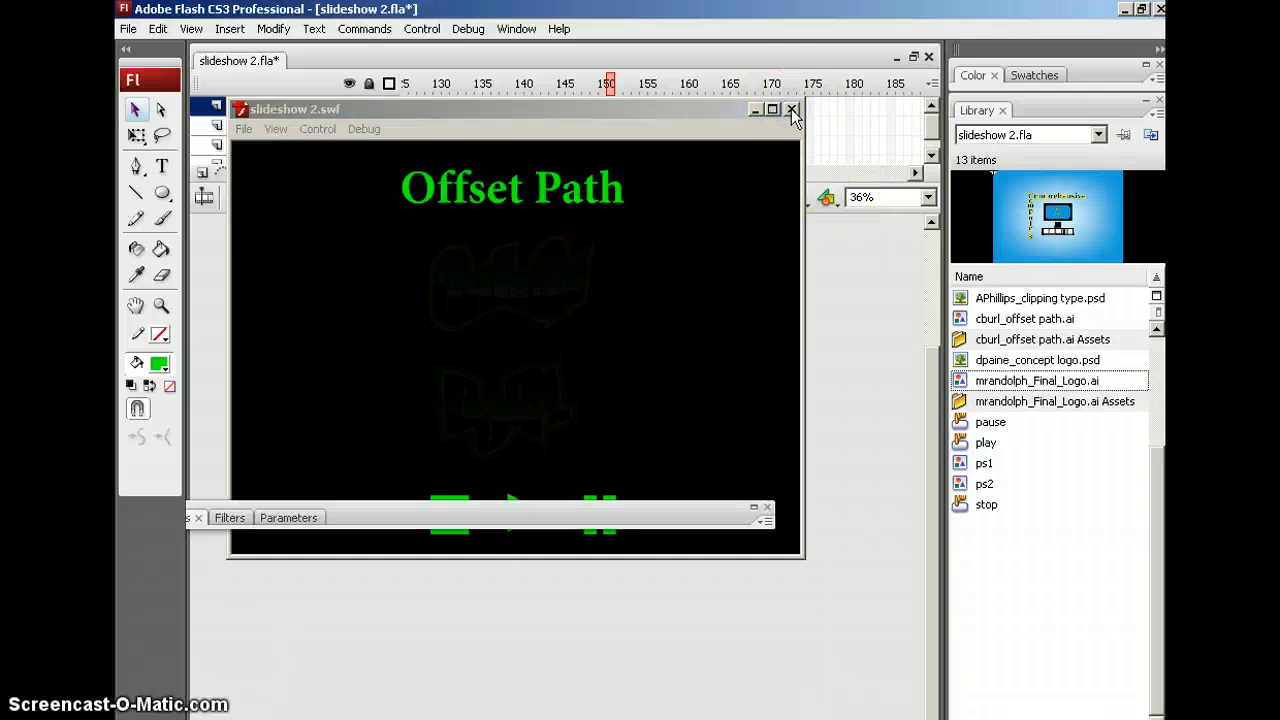
left_click(928, 57)
Discard slideshow 2's changes, re-dock the panels wider, and create a Flash File (ActionScript 2.0)
left_click(645, 418)
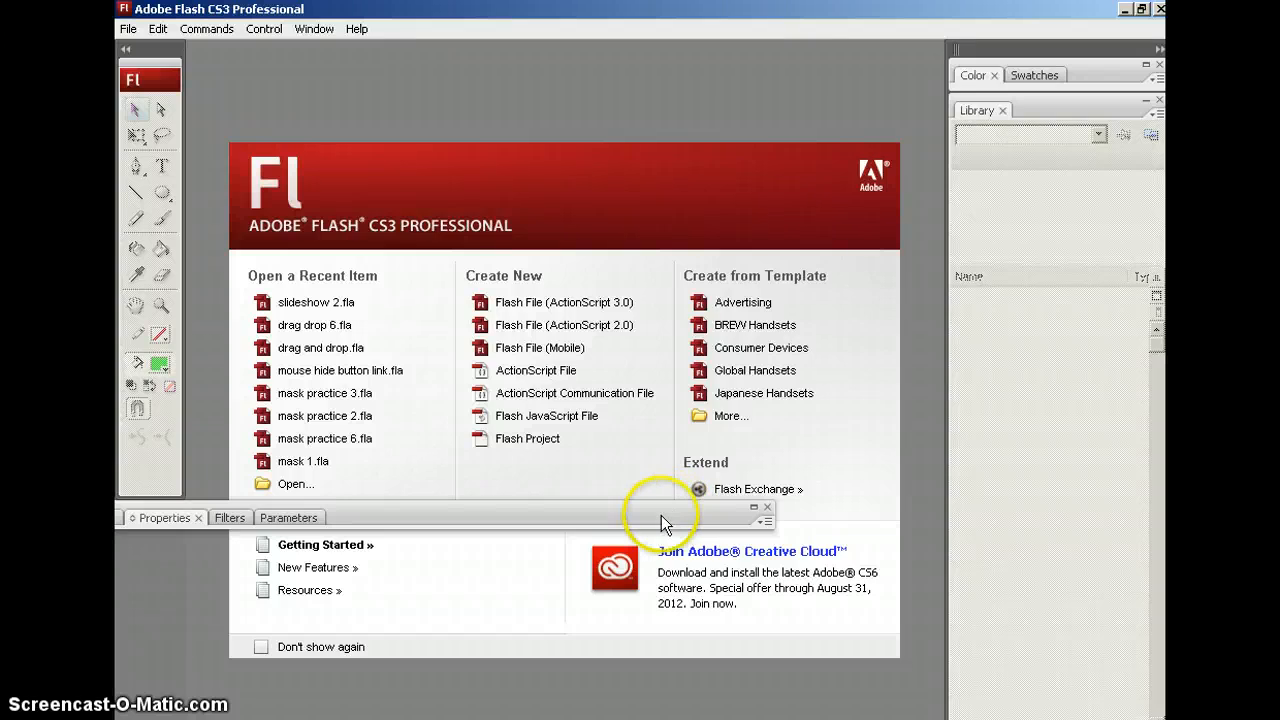
left_click_drag(661, 515, 836, 516)
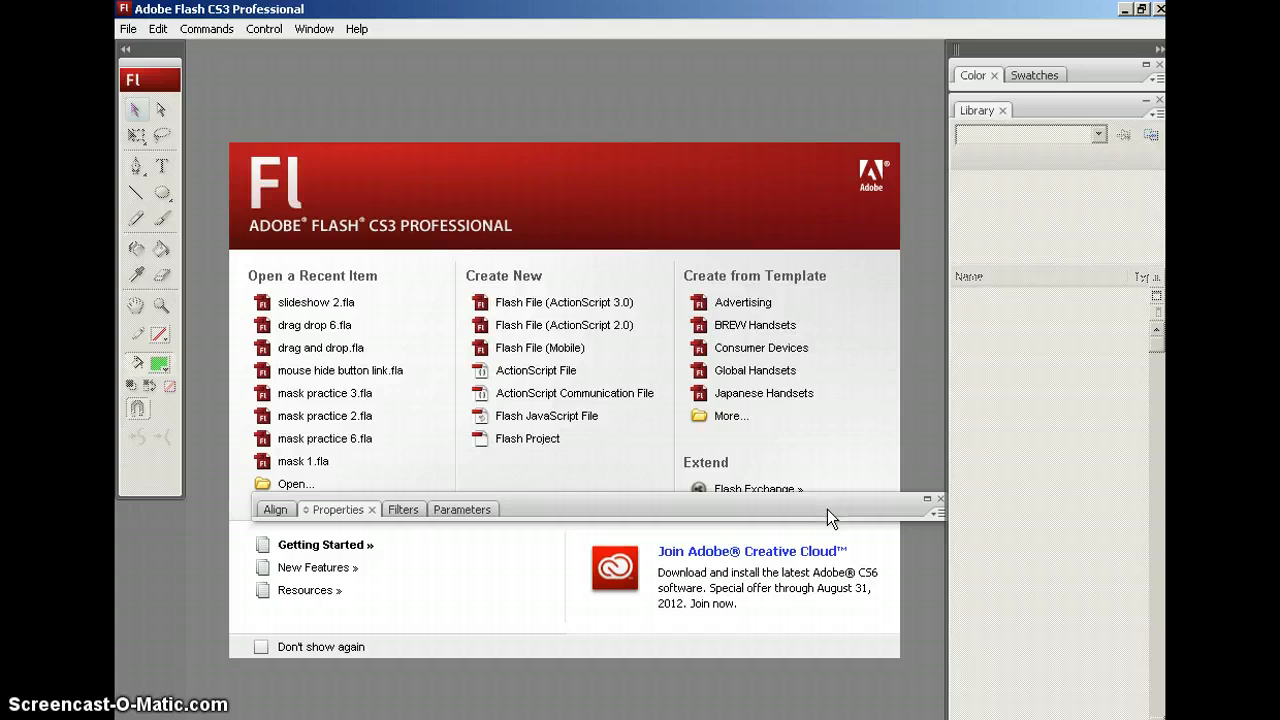
left_click(540, 326)
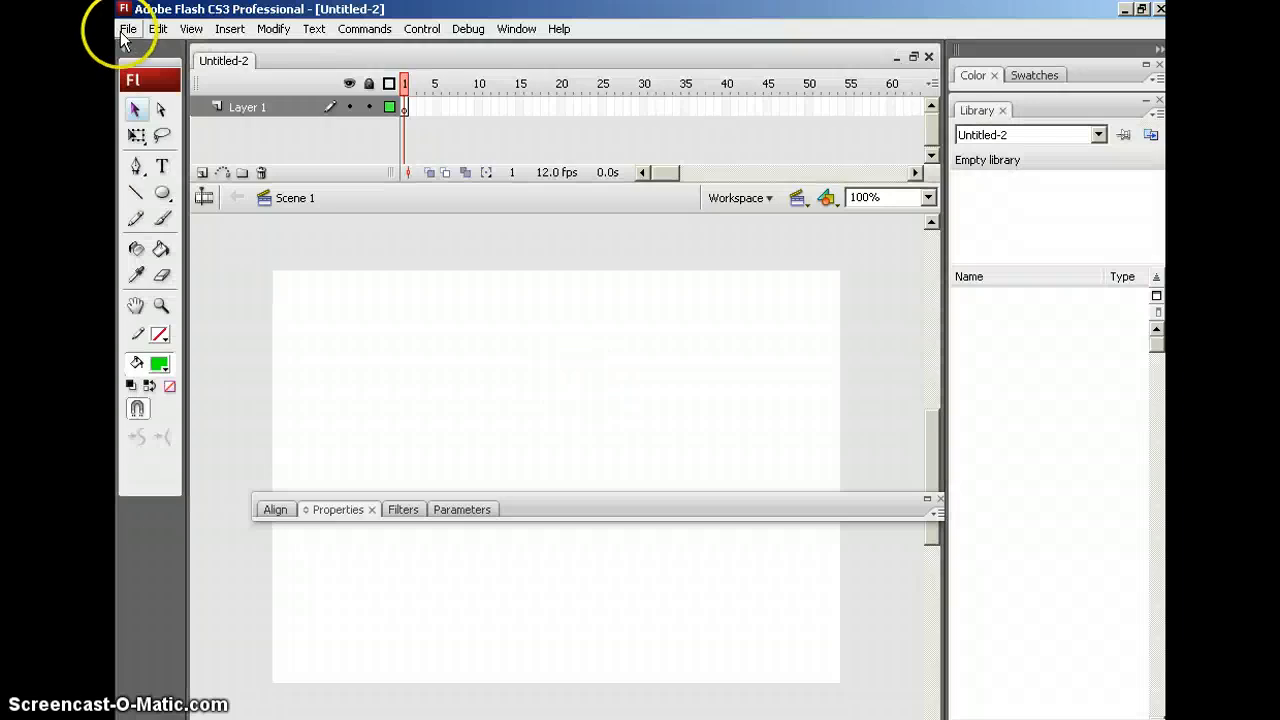
Save the new document with Save As under the name 'slideshow 6'
left_click(128, 29)
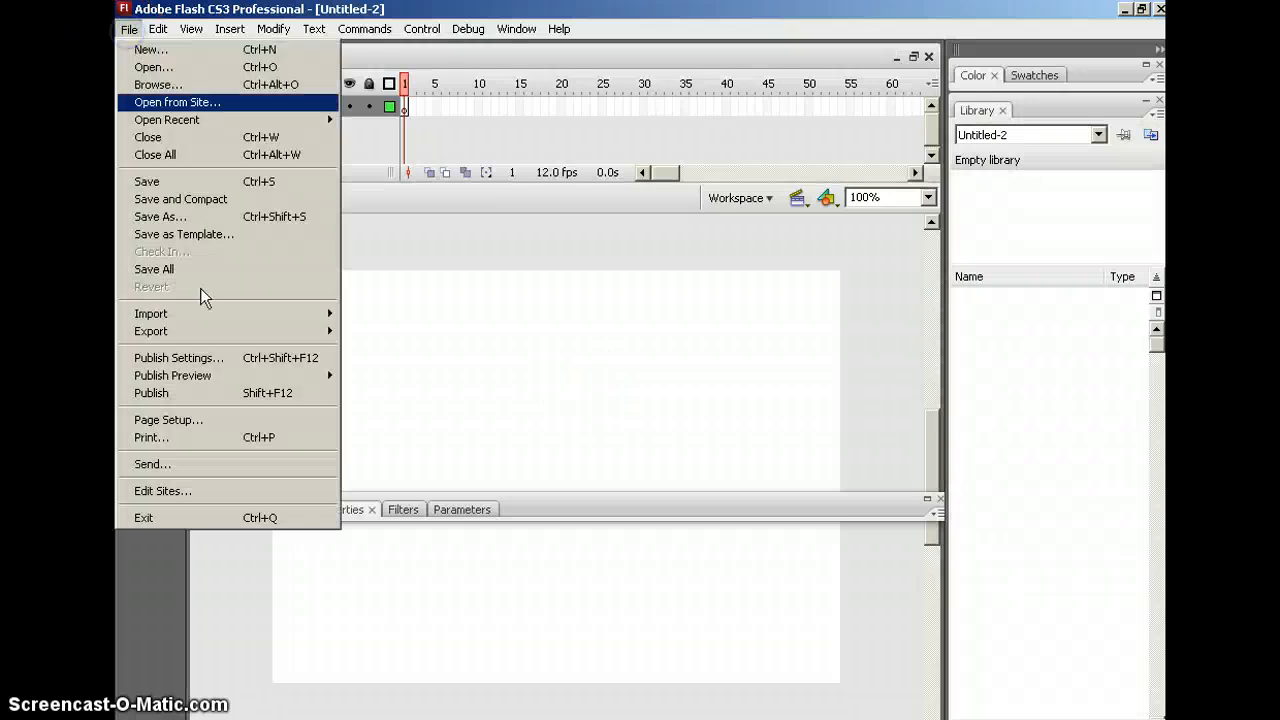
left_click(180, 220)
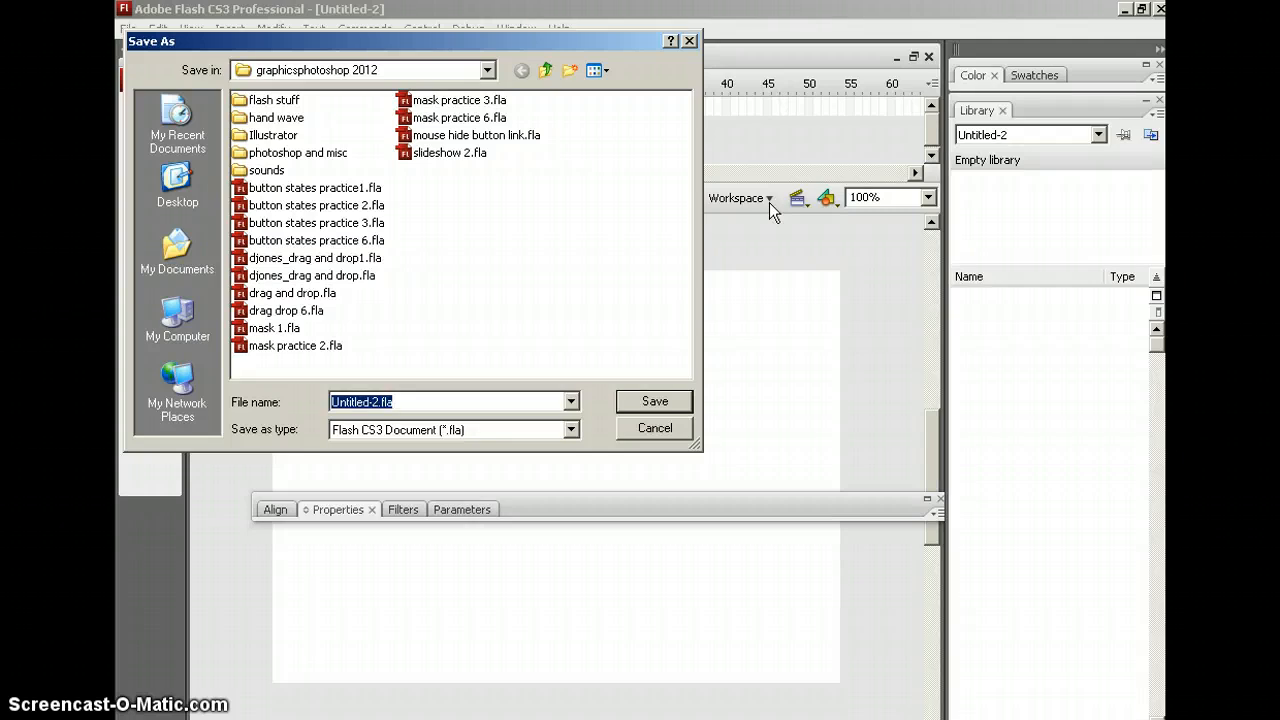
type("flash")
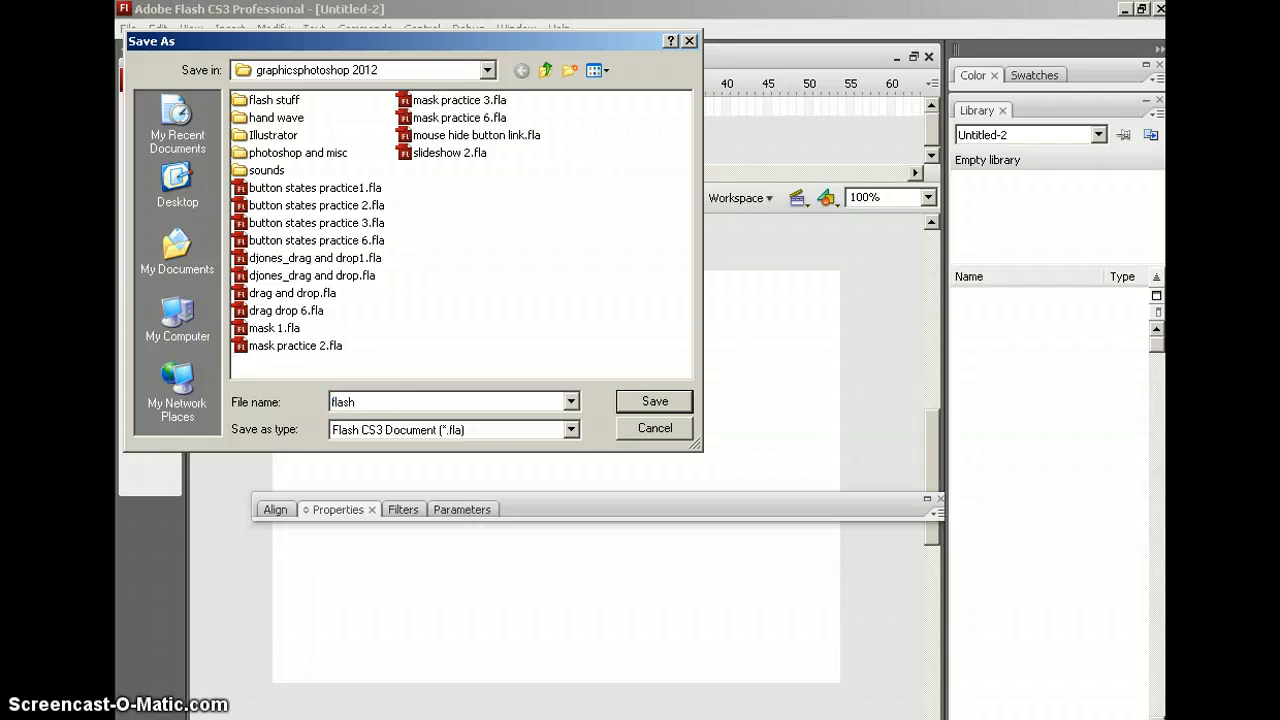
key("BackSpace")
key("BackSpace")
key("BackSpace")
key("BackSpace")
key("BackSpace")
type("s")
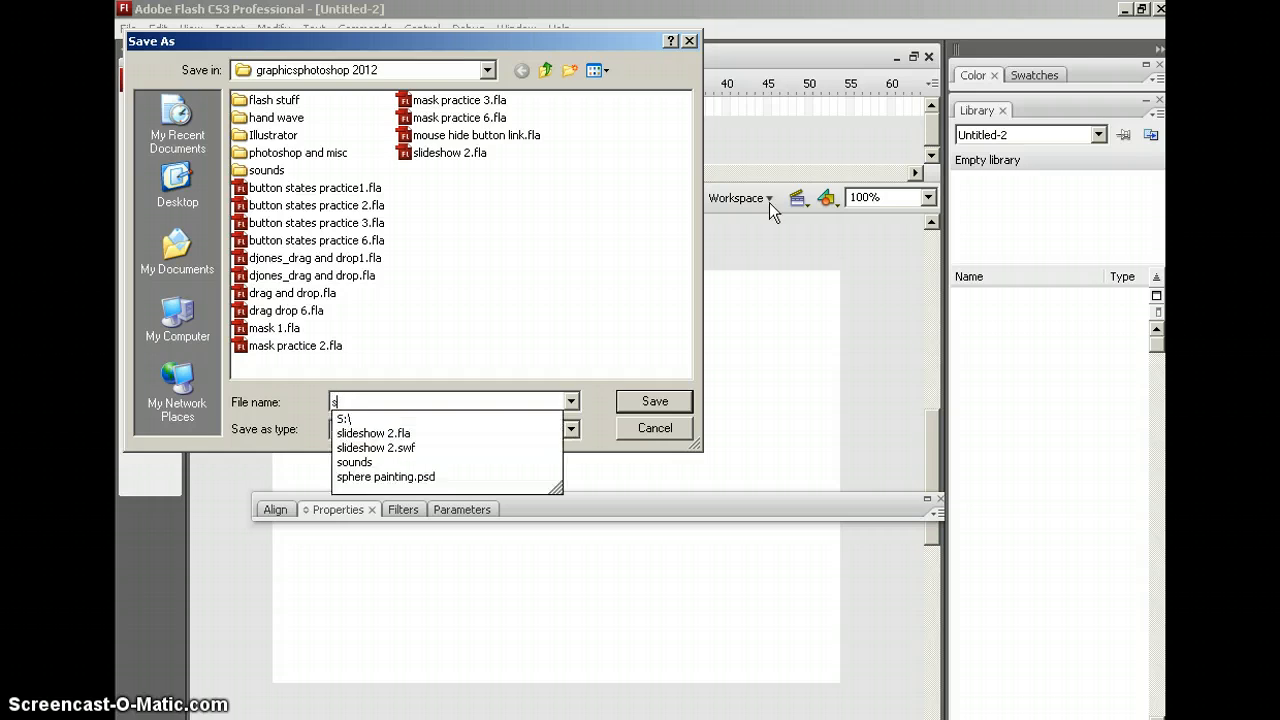
type("lidesho")
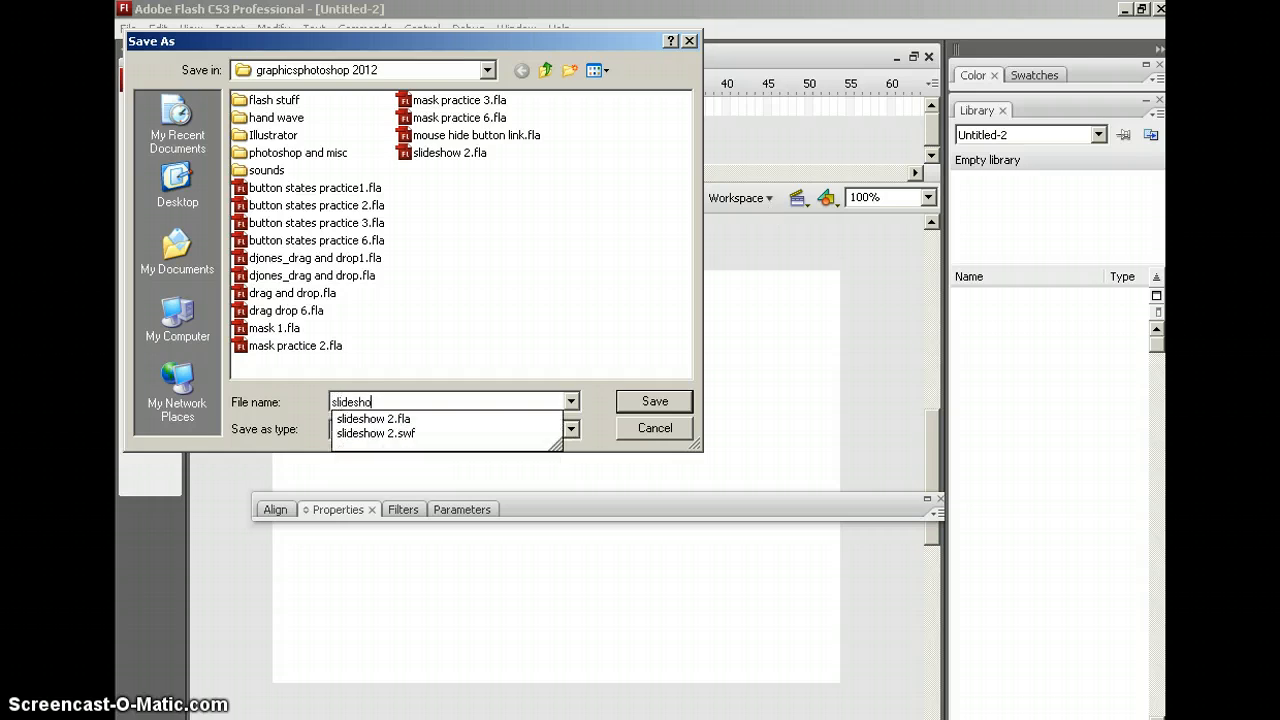
type("w 6")
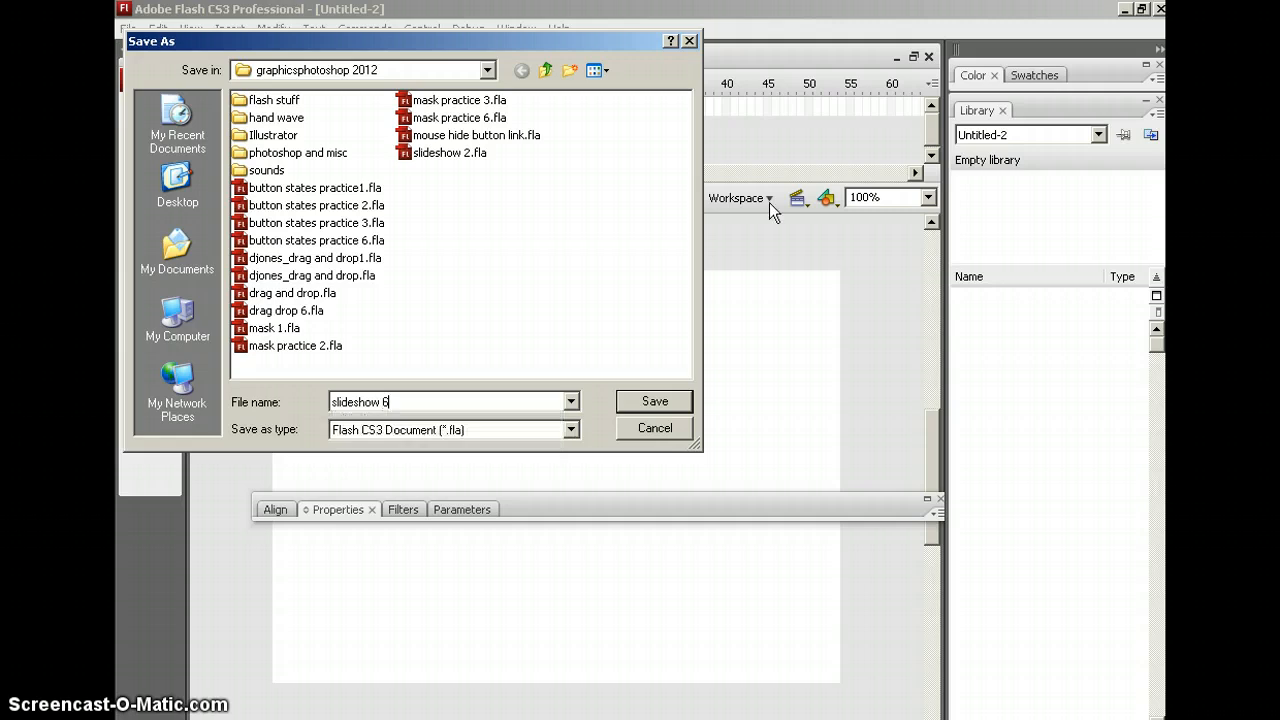
left_click(632, 405)
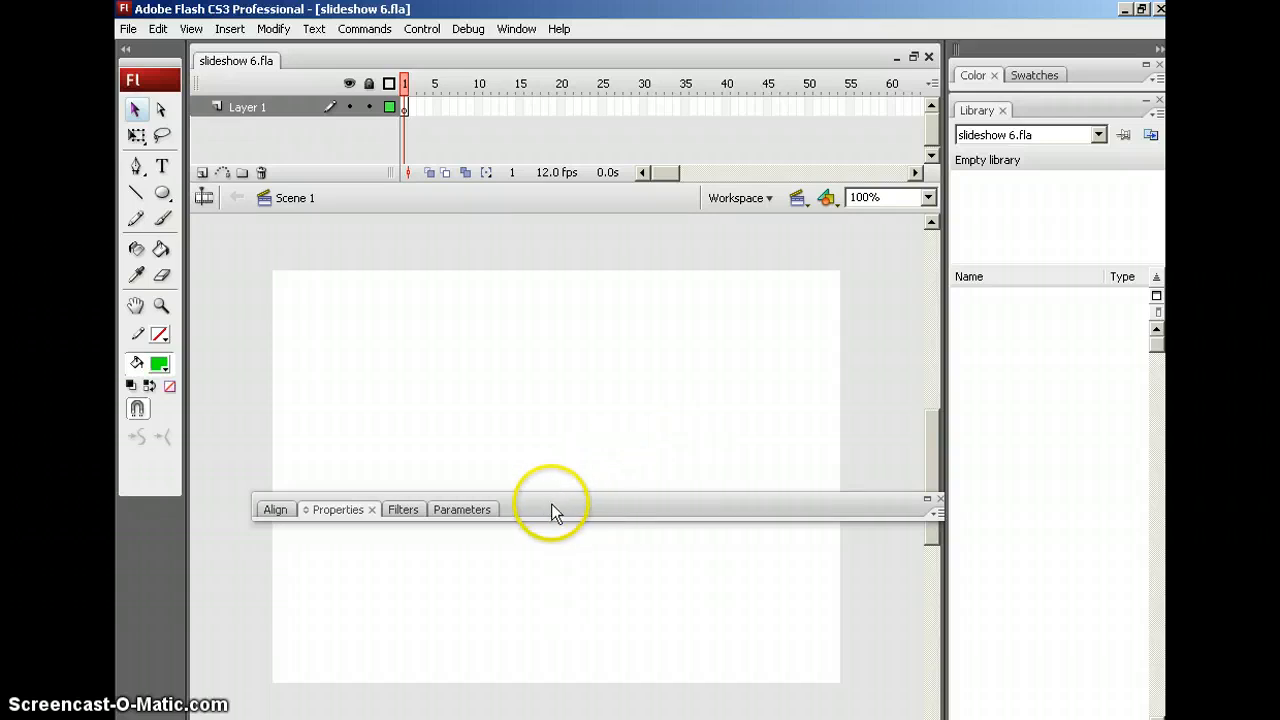
Dock the Properties panels at the bottom of the window and minimize Flash
left_click_drag(551, 505, 541, 606)
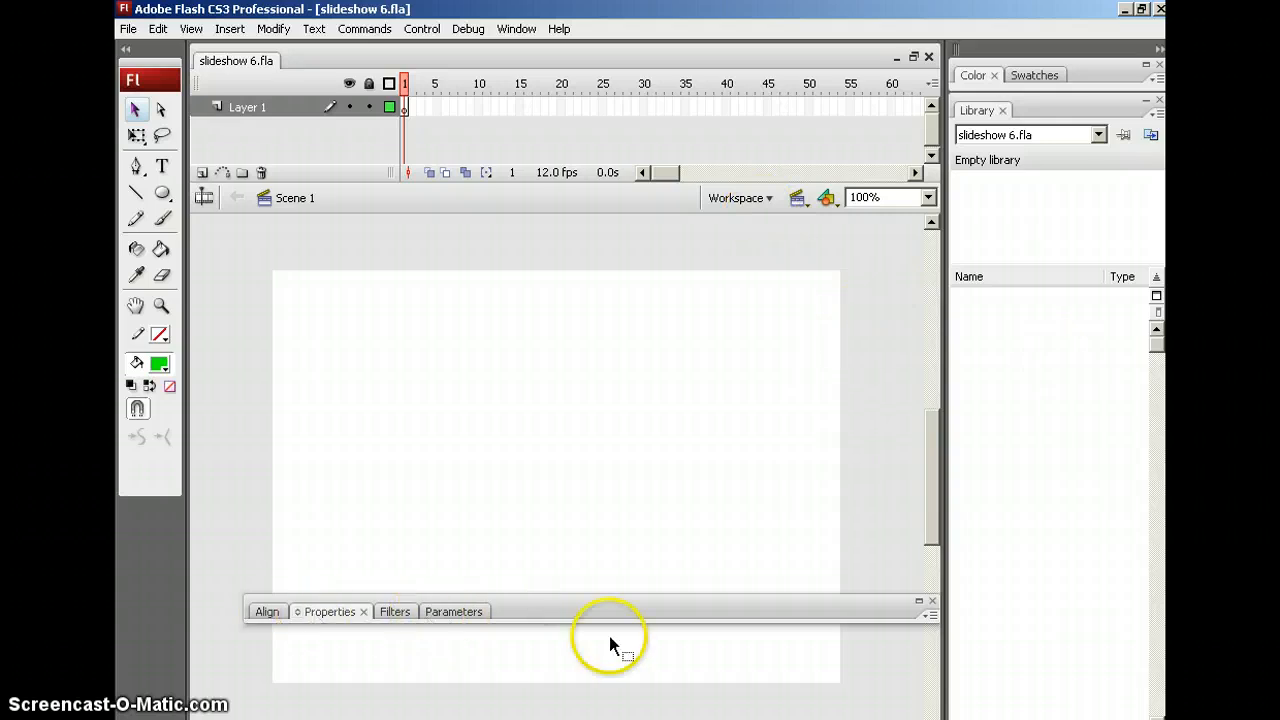
left_click_drag(597, 609, 588, 705)
left_click_drag(934, 491, 934, 497)
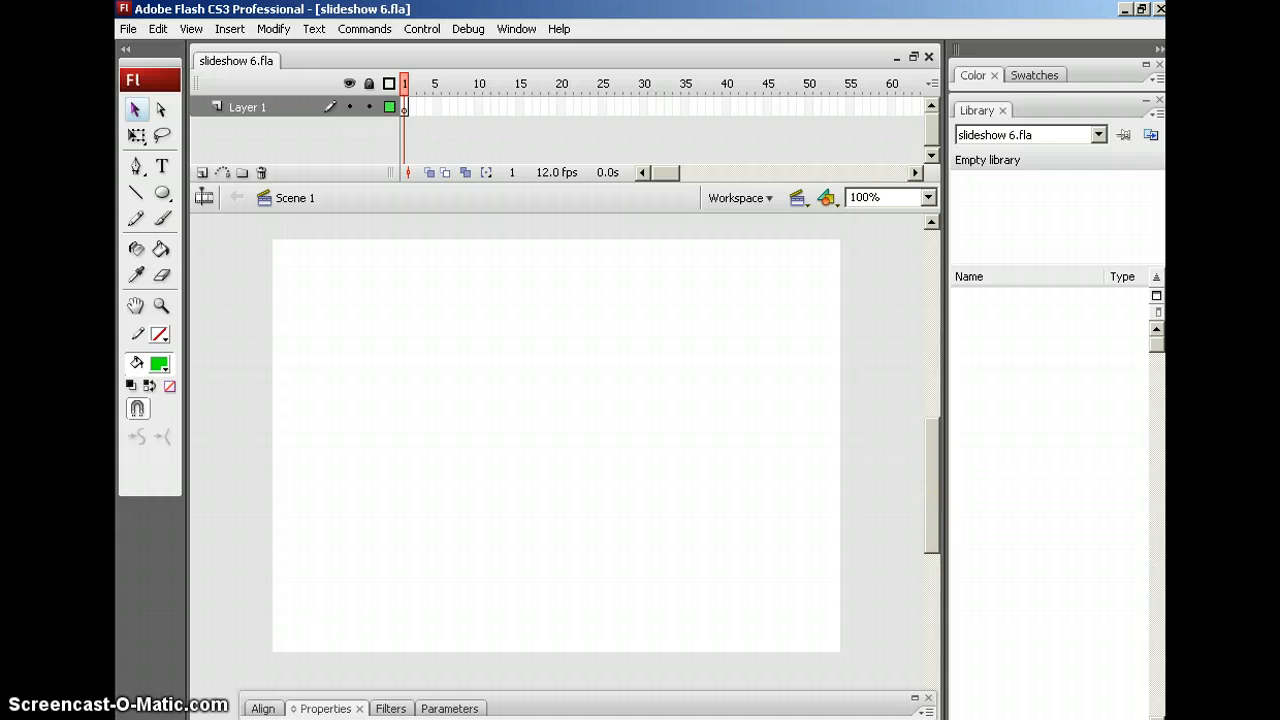
left_click(1125, 11)
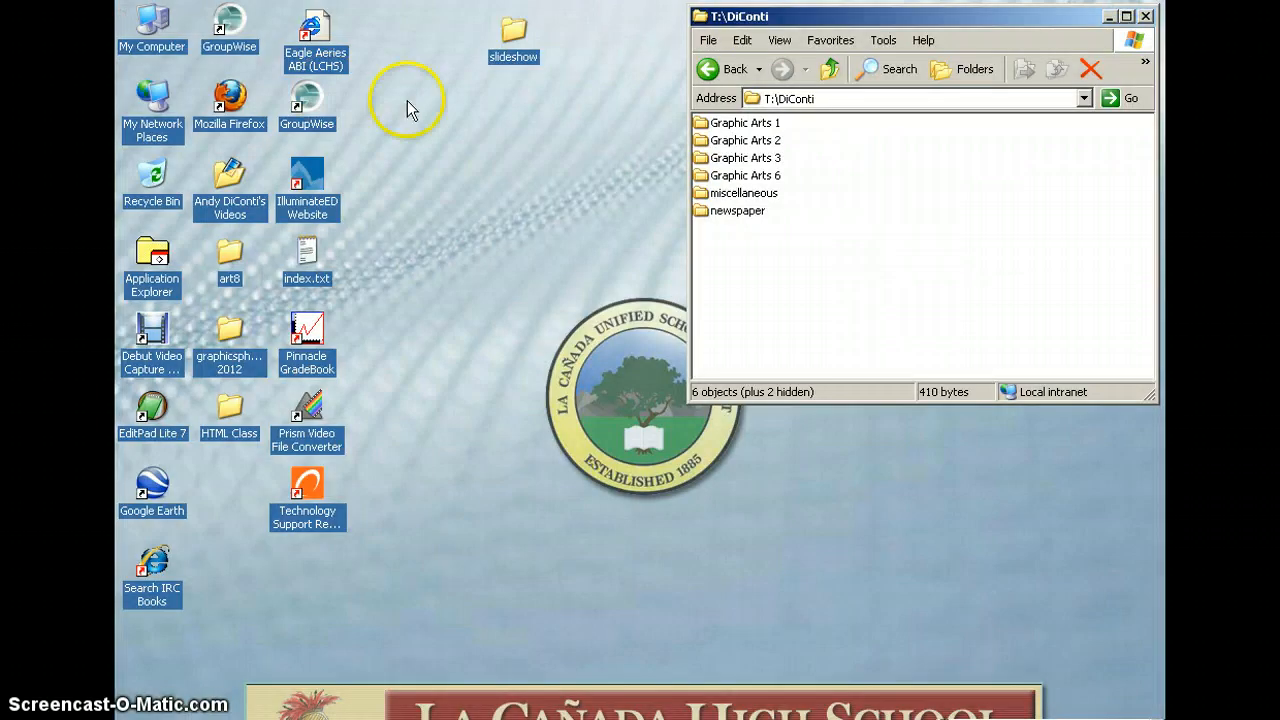
Shift the T:\DiConti Explorer window left and move the slideshow folder icon down-left on the desktop
left_click_drag(830, 22, 792, 28)
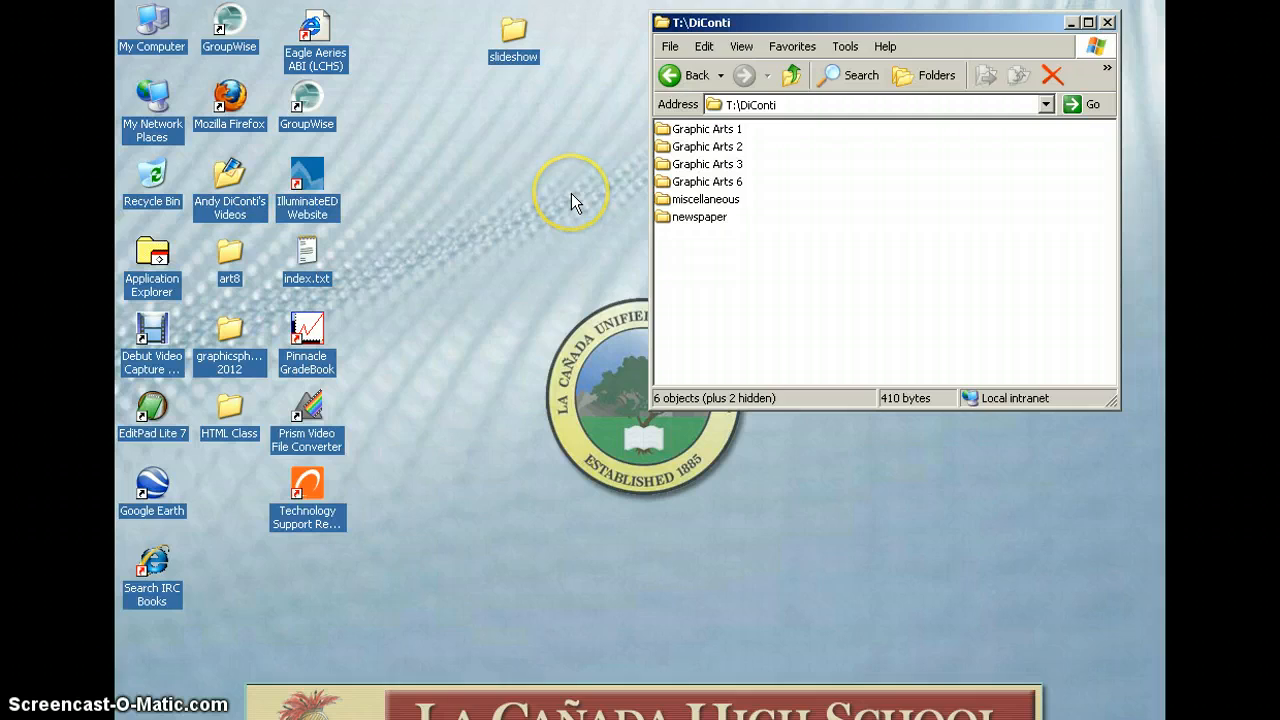
left_click_drag(514, 36, 450, 72)
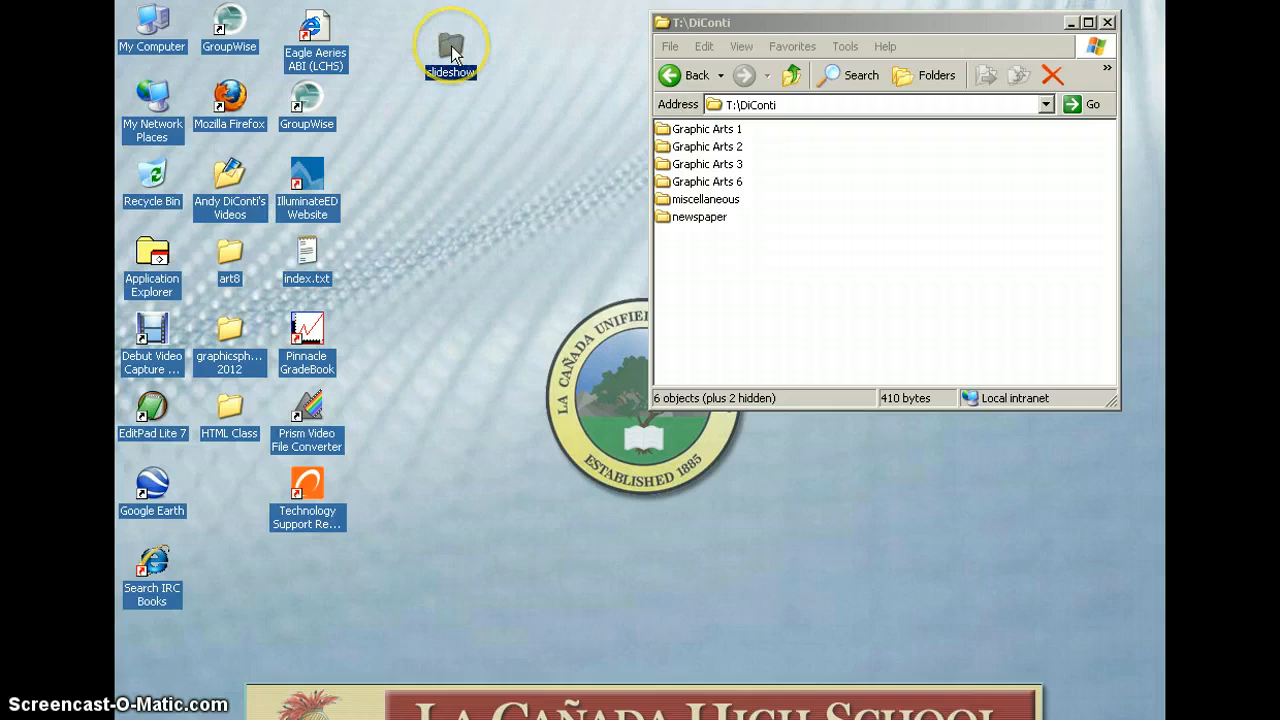
Open the desktop slideshow folder, then narrow its window and move it aside
double_click(451, 52)
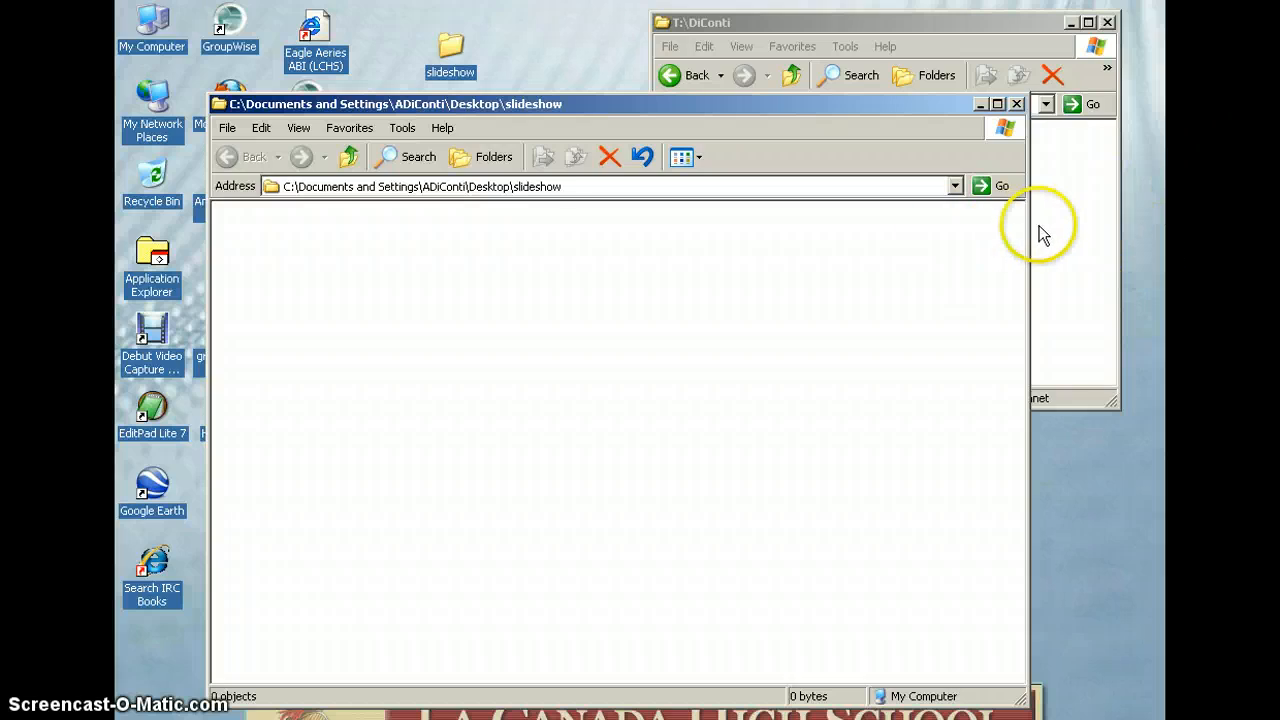
left_click_drag(1029, 225, 571, 246)
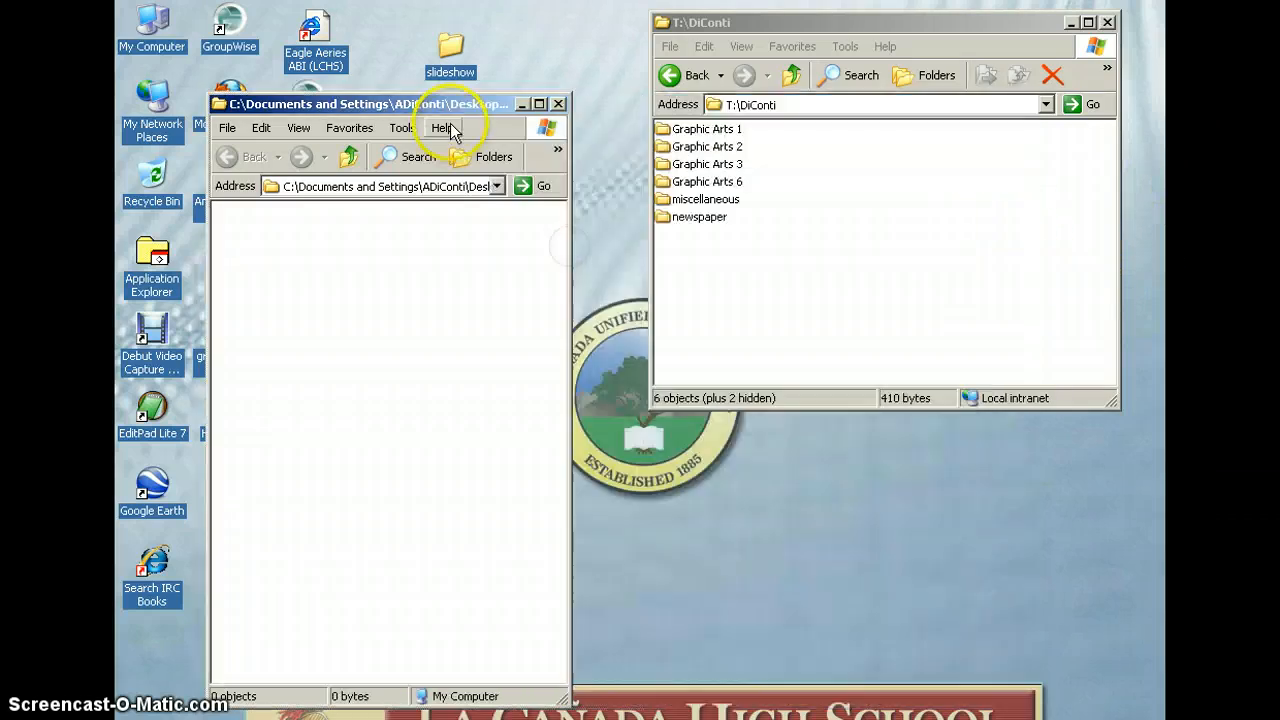
left_click_drag(448, 108, 505, 27)
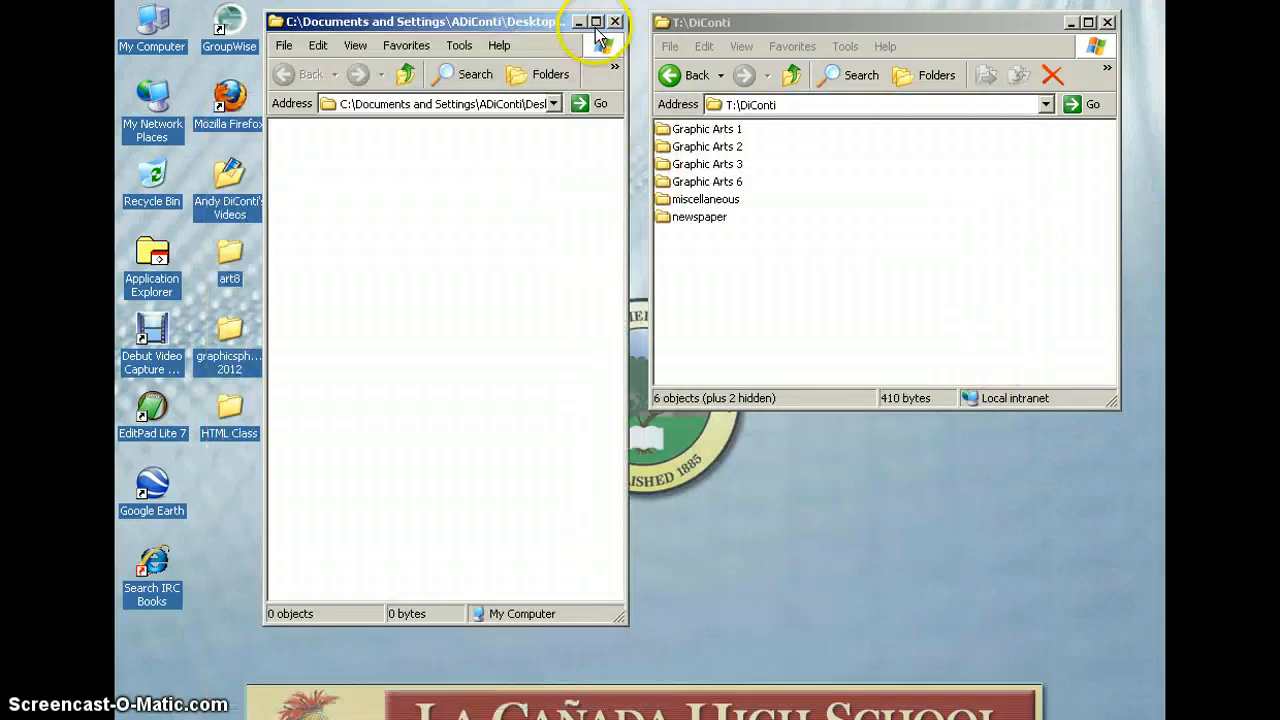
Copy a student's .ai file from Graphic Arts 6 > Illustrator6 > Blend Design into slideshow
double_click(694, 182)
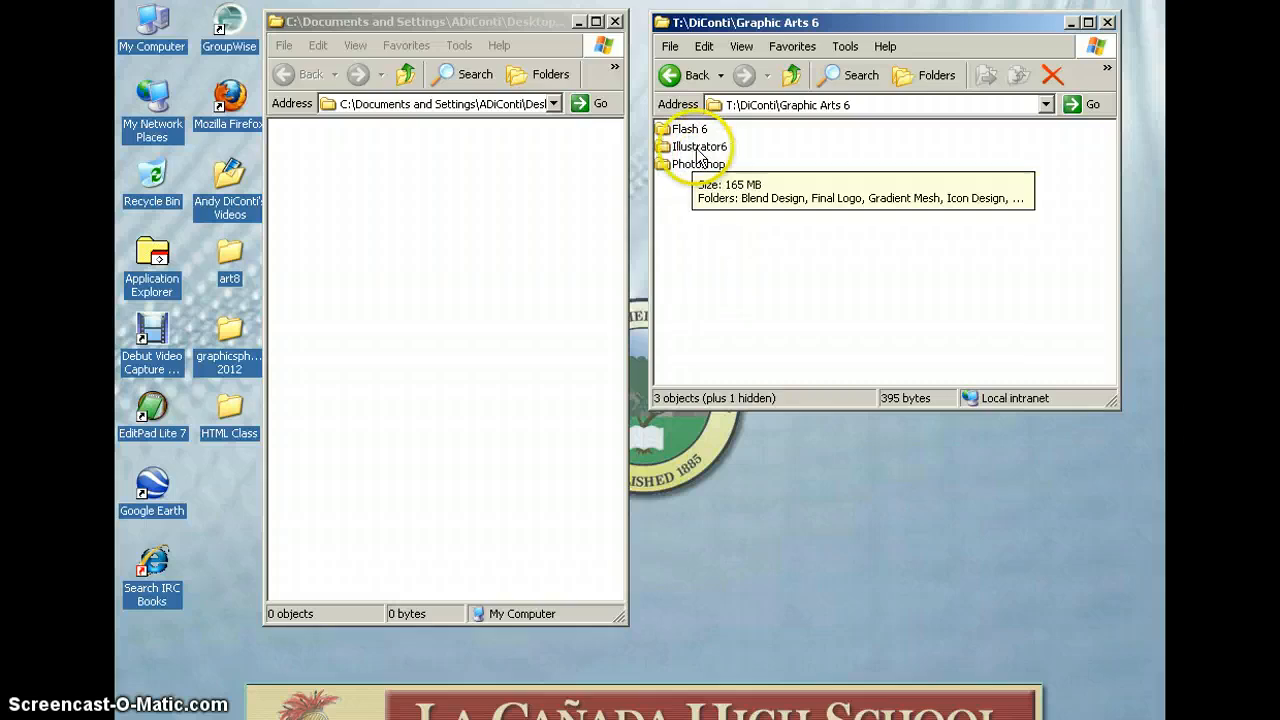
double_click(700, 150)
double_click(690, 130)
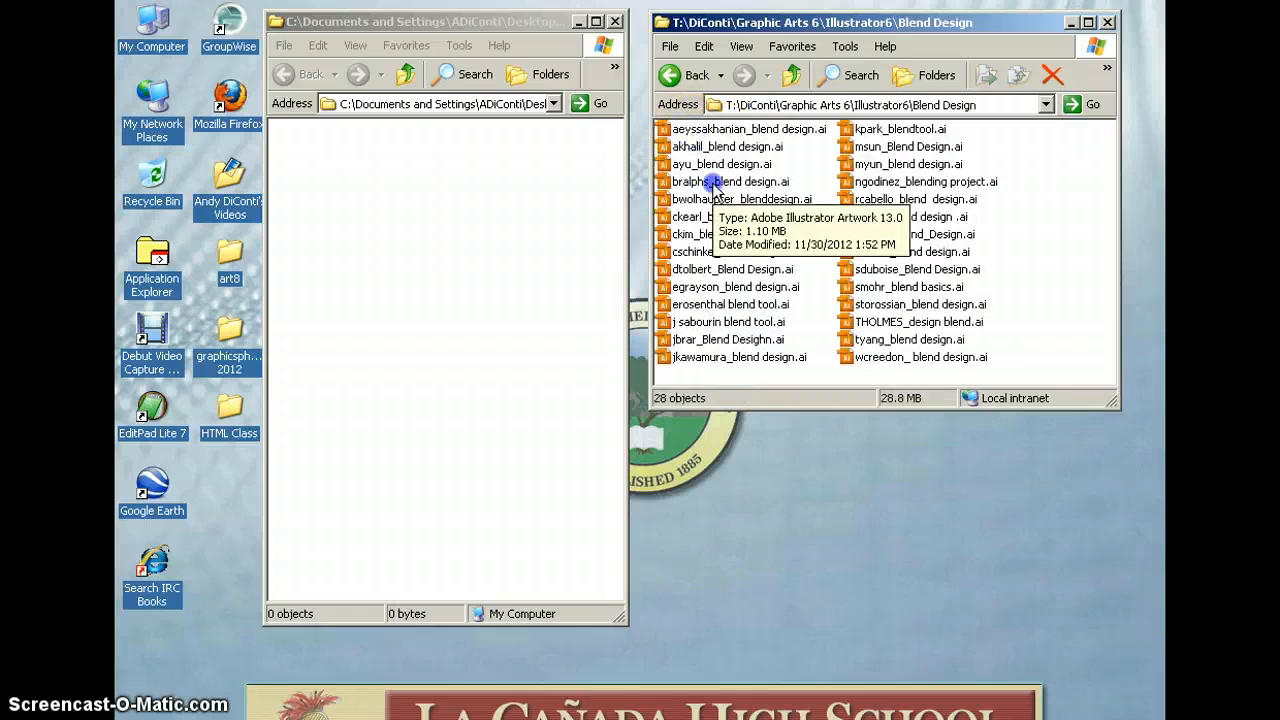
left_click(713, 184)
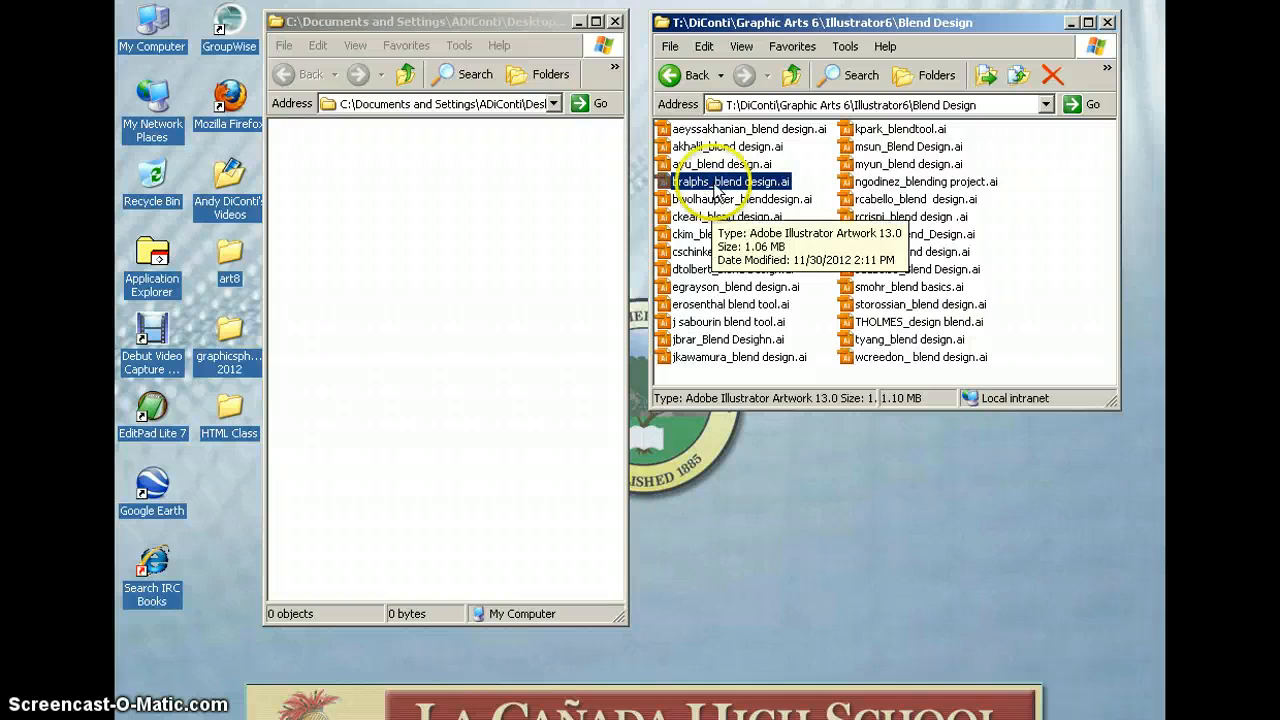
left_click_drag(714, 184, 440, 180)
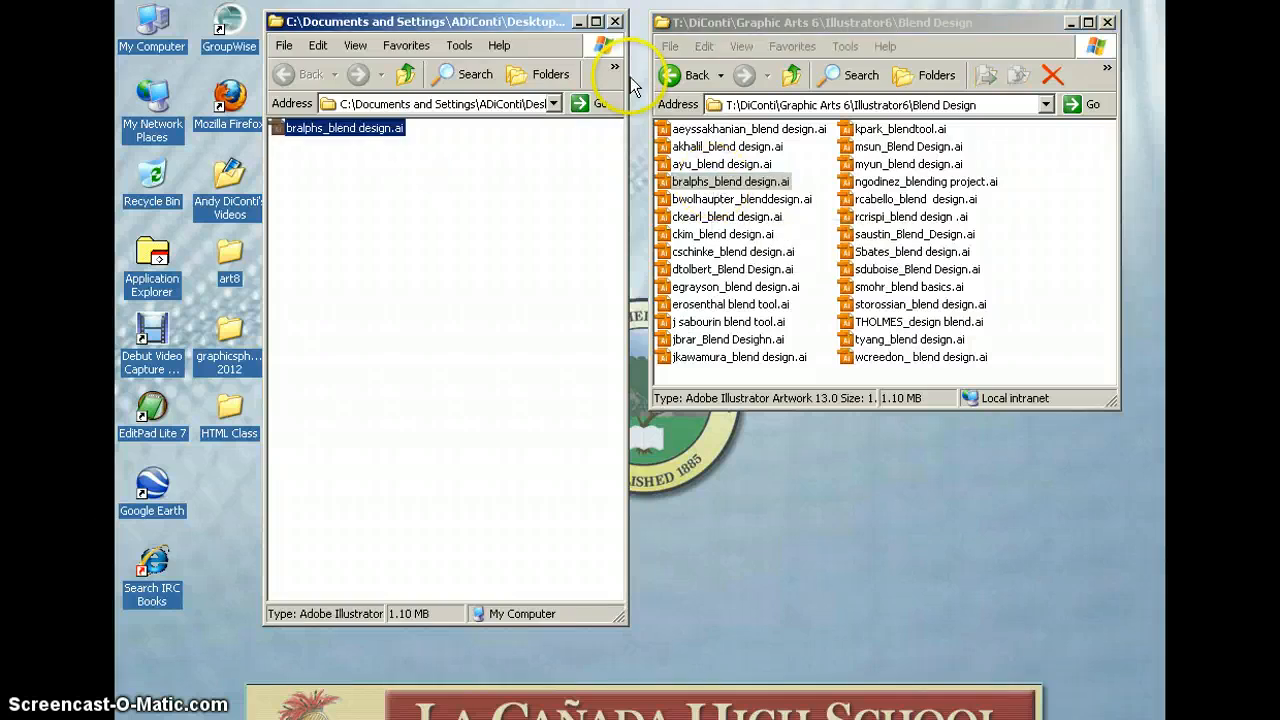
left_click(688, 75)
Copy a Final Logo file and a bell pepper Gradient Mesh file into slideshow
double_click(688, 147)
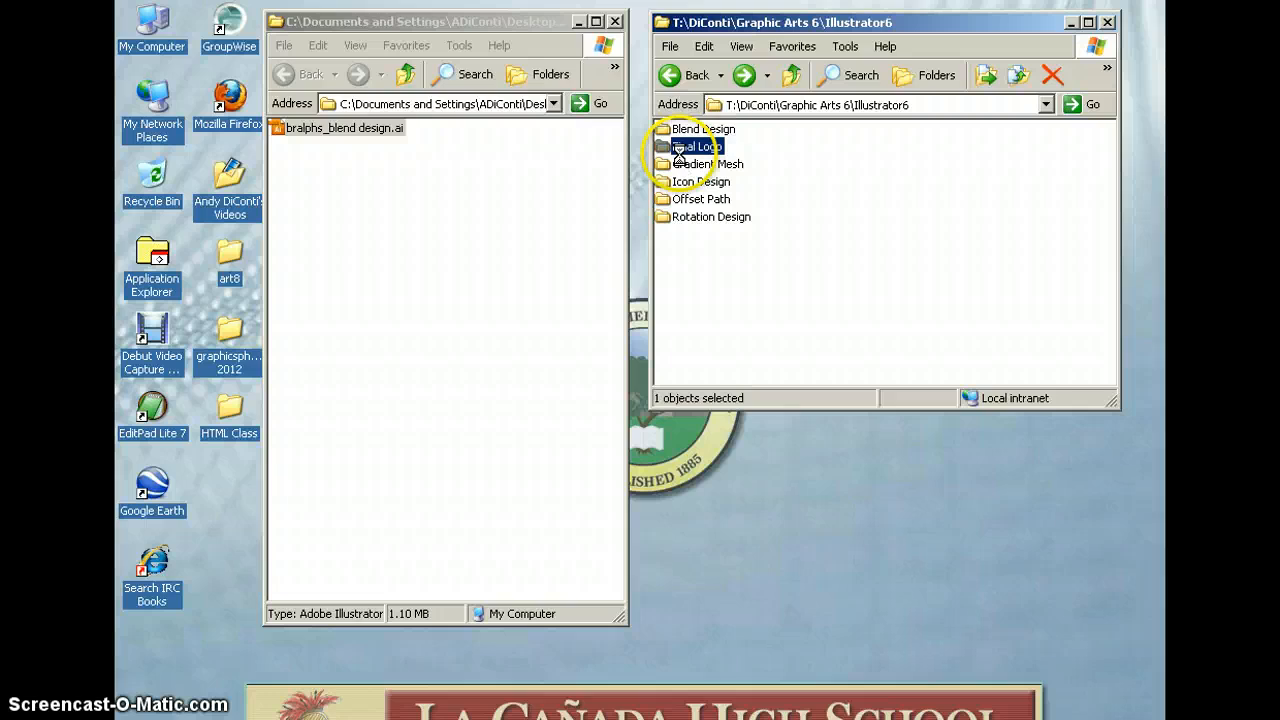
left_click_drag(731, 216, 406, 212)
left_click(690, 74)
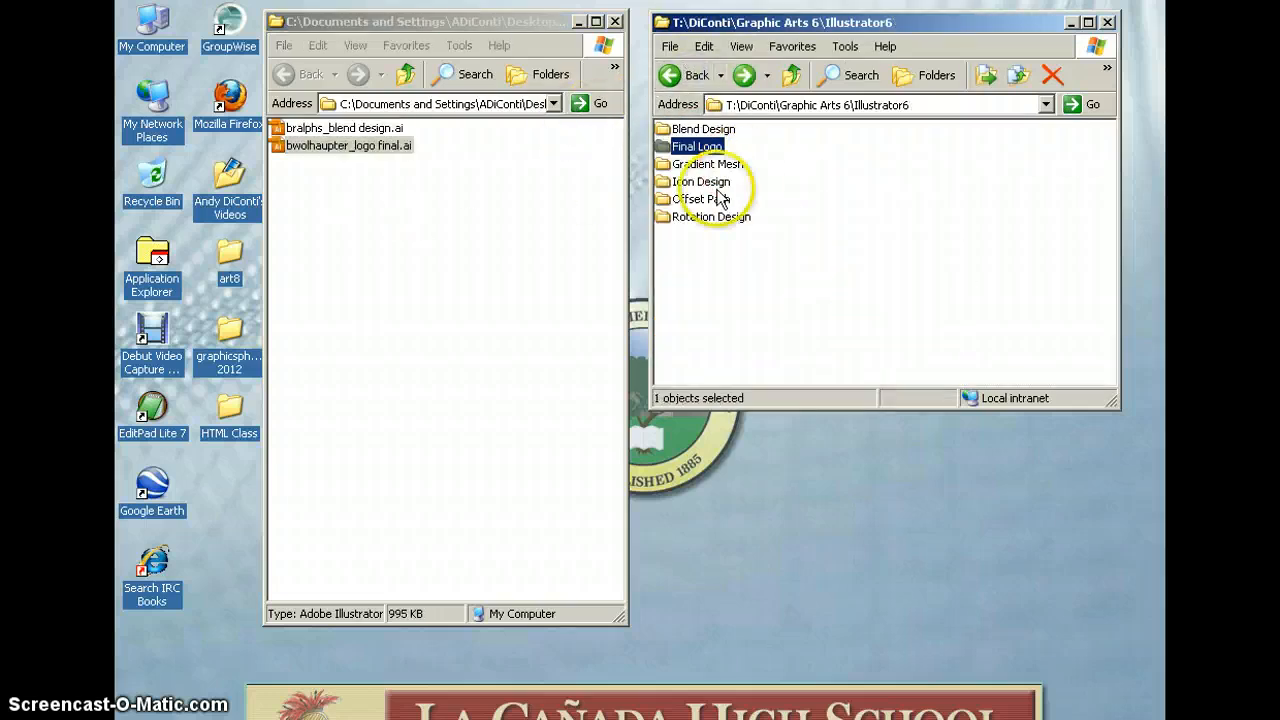
double_click(707, 165)
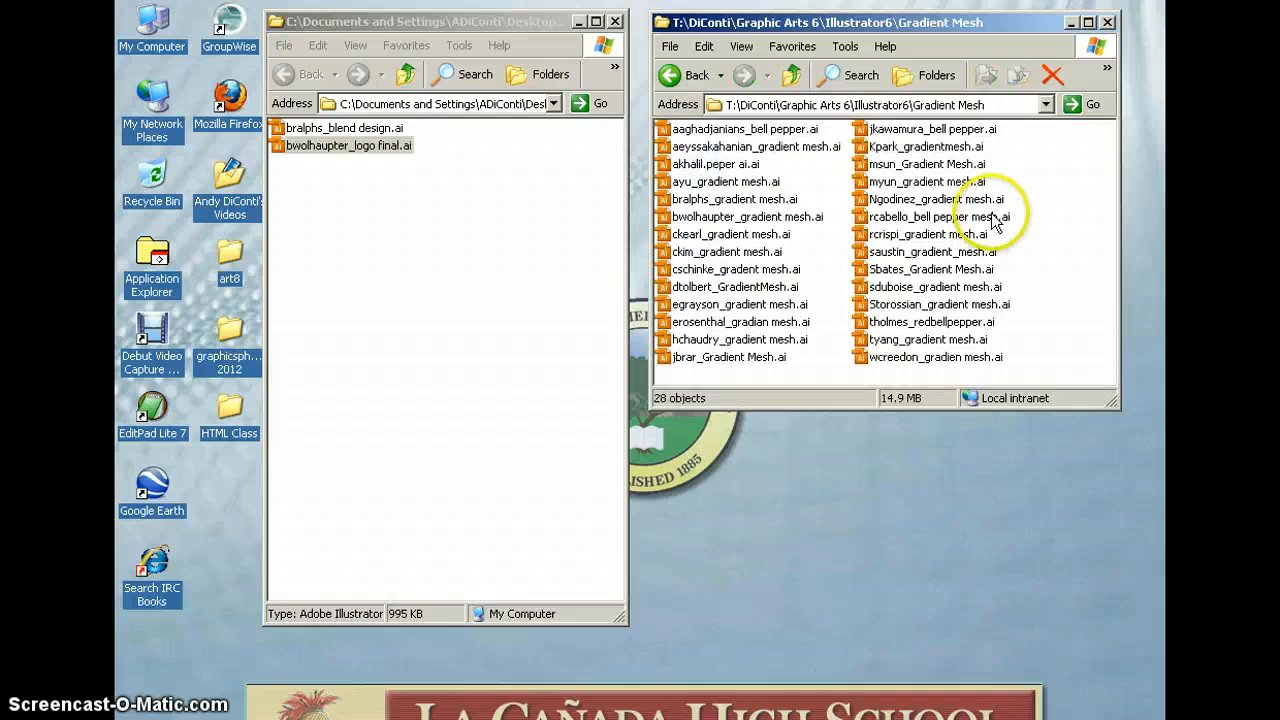
left_click_drag(995, 216, 457, 214)
left_click(671, 88)
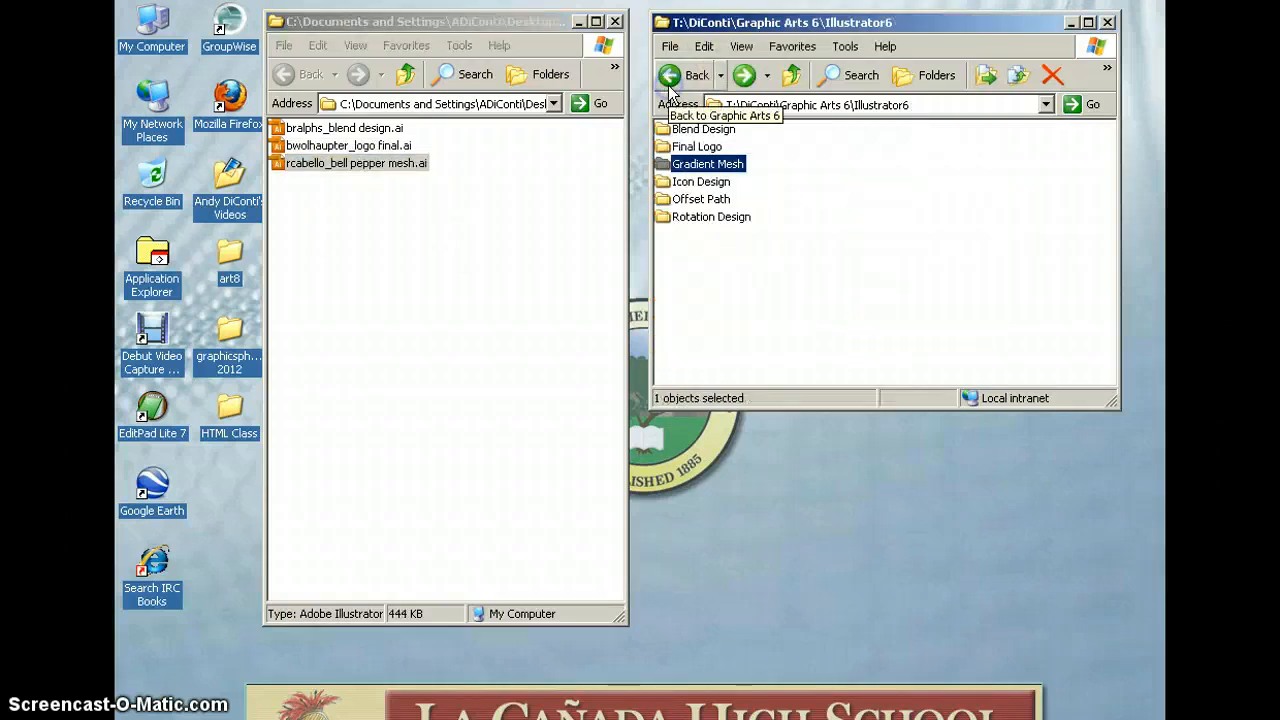
Copy a student's Icon Design and Offset Path files into the desktop folder
double_click(700, 184)
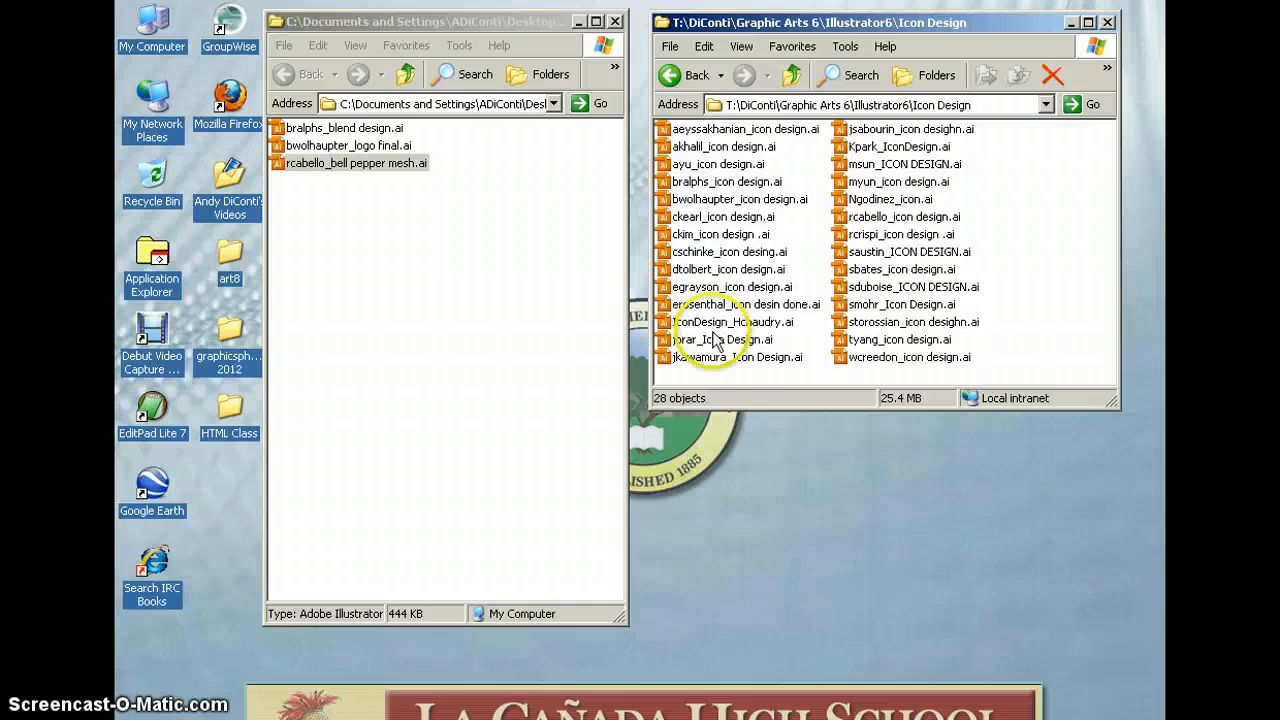
left_click_drag(722, 339, 383, 220)
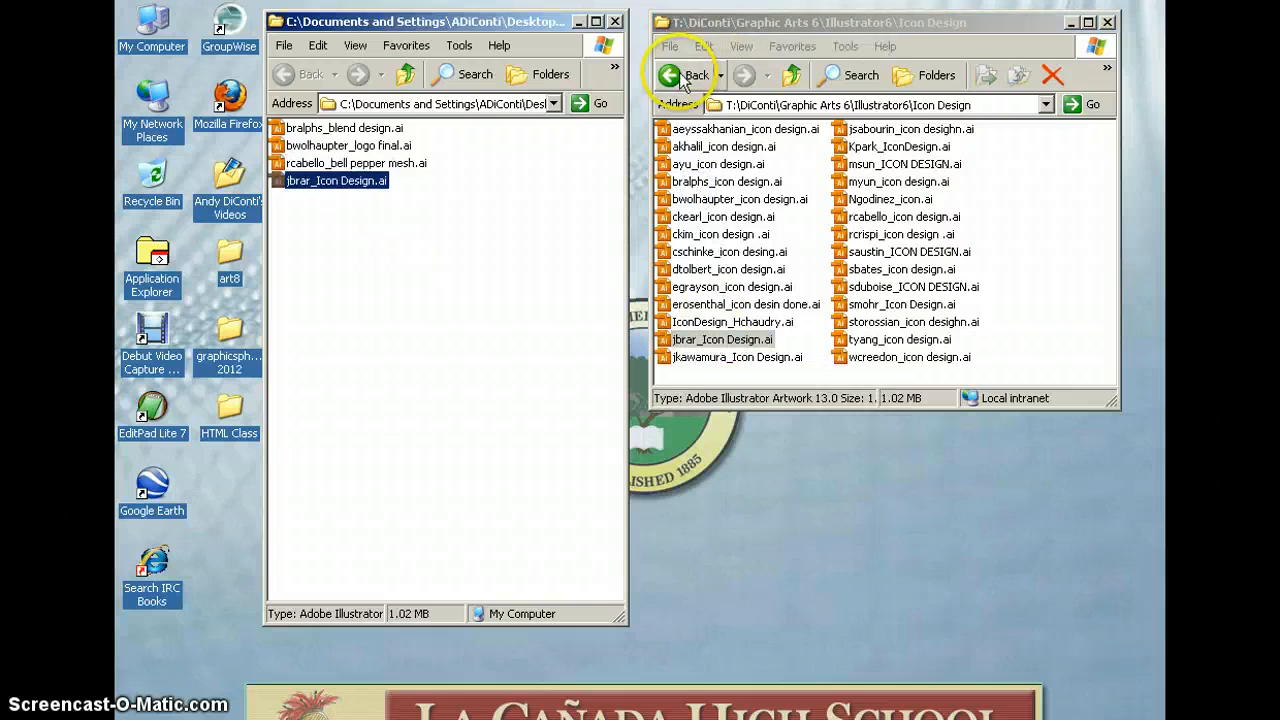
left_click(686, 76)
double_click(698, 199)
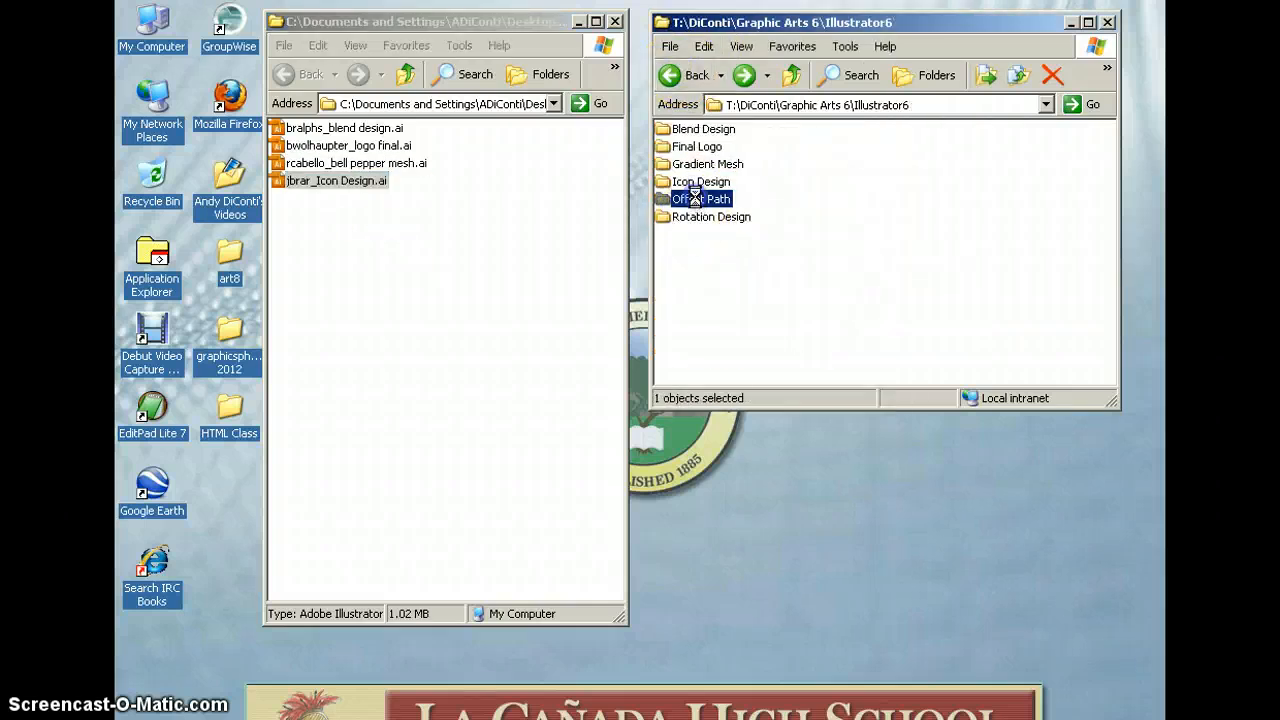
left_click(891, 308)
left_click_drag(891, 308, 460, 240)
Copy a student's Rotation Design file into the desktop folder and return to the folder list
left_click(675, 78)
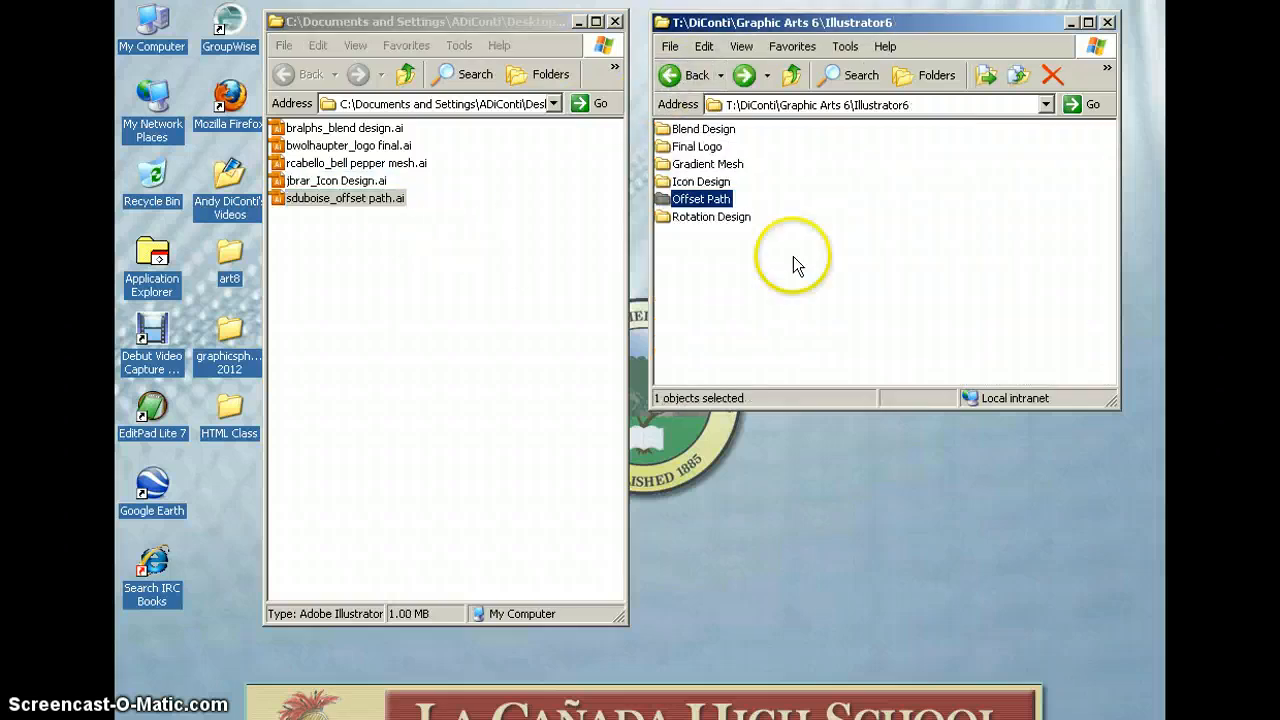
double_click(690, 216)
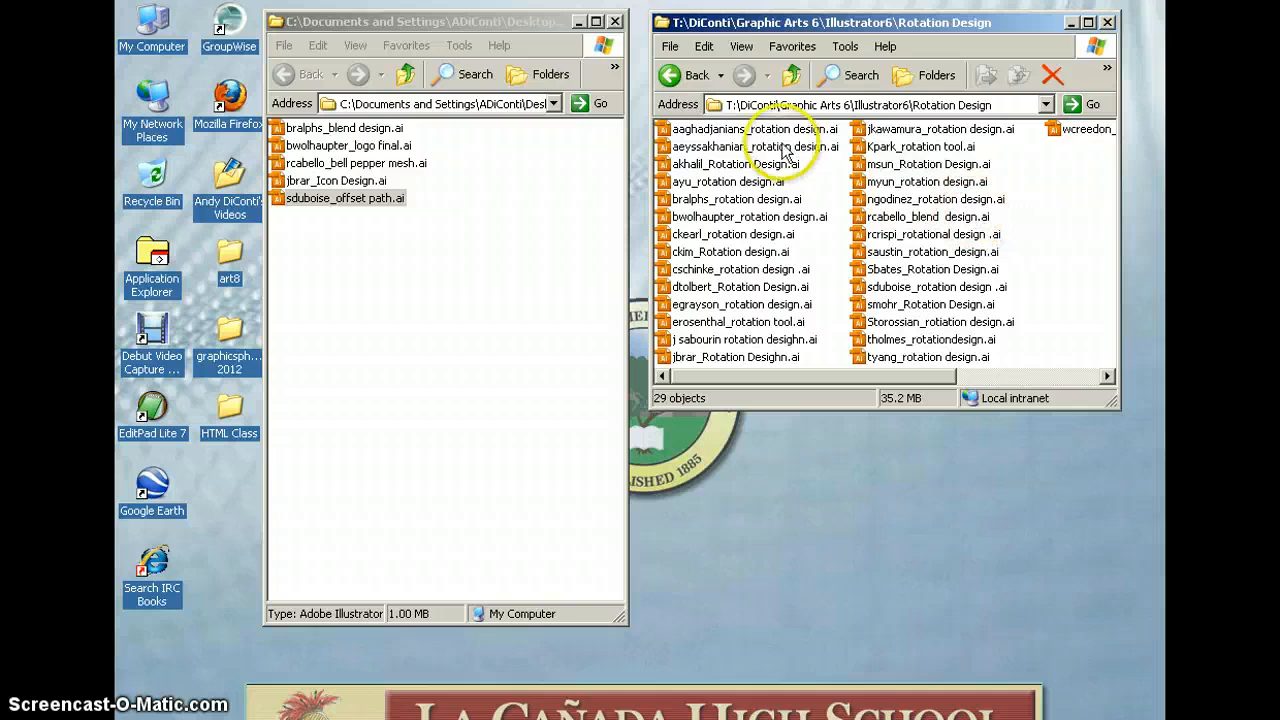
left_click_drag(960, 165, 525, 262)
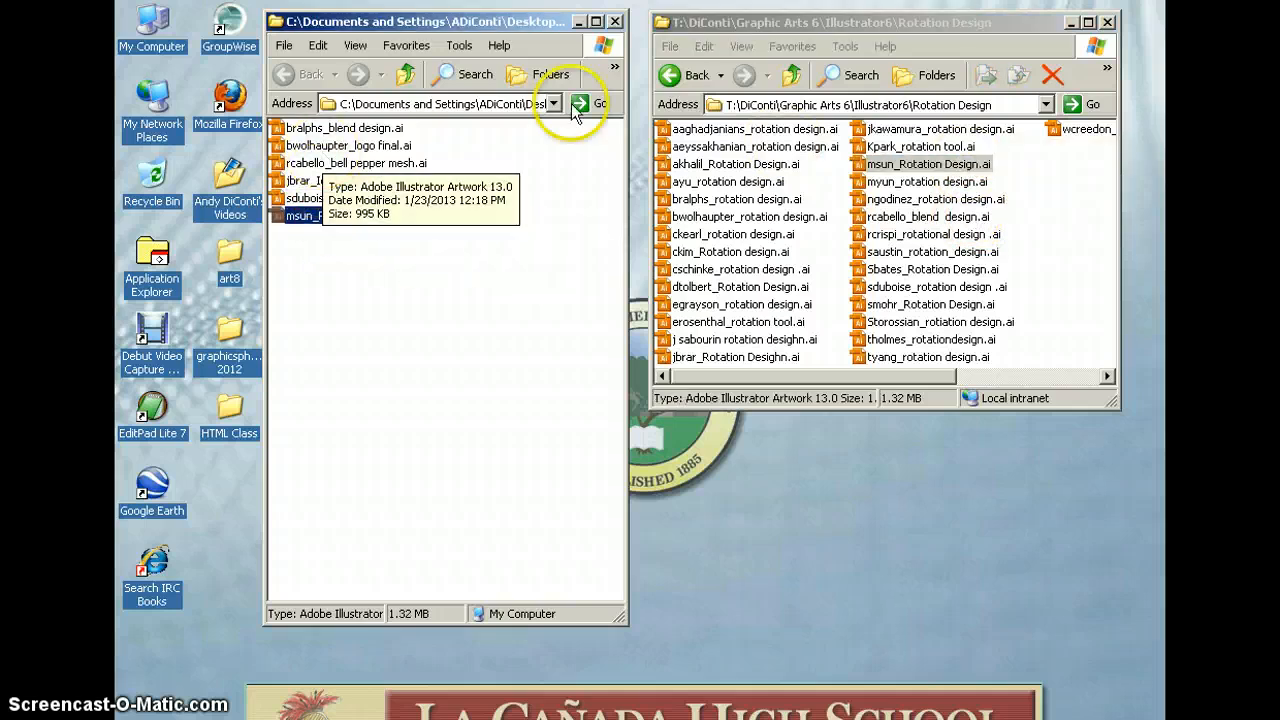
left_click(690, 75)
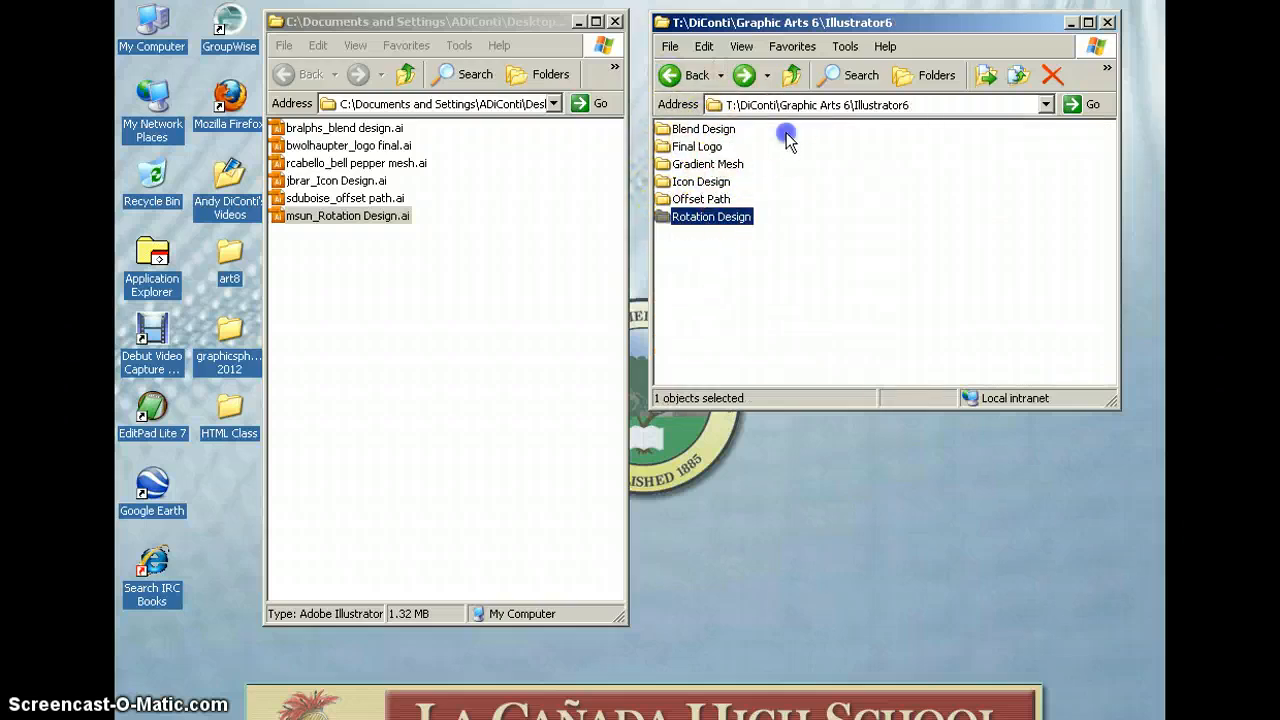
left_click(694, 271)
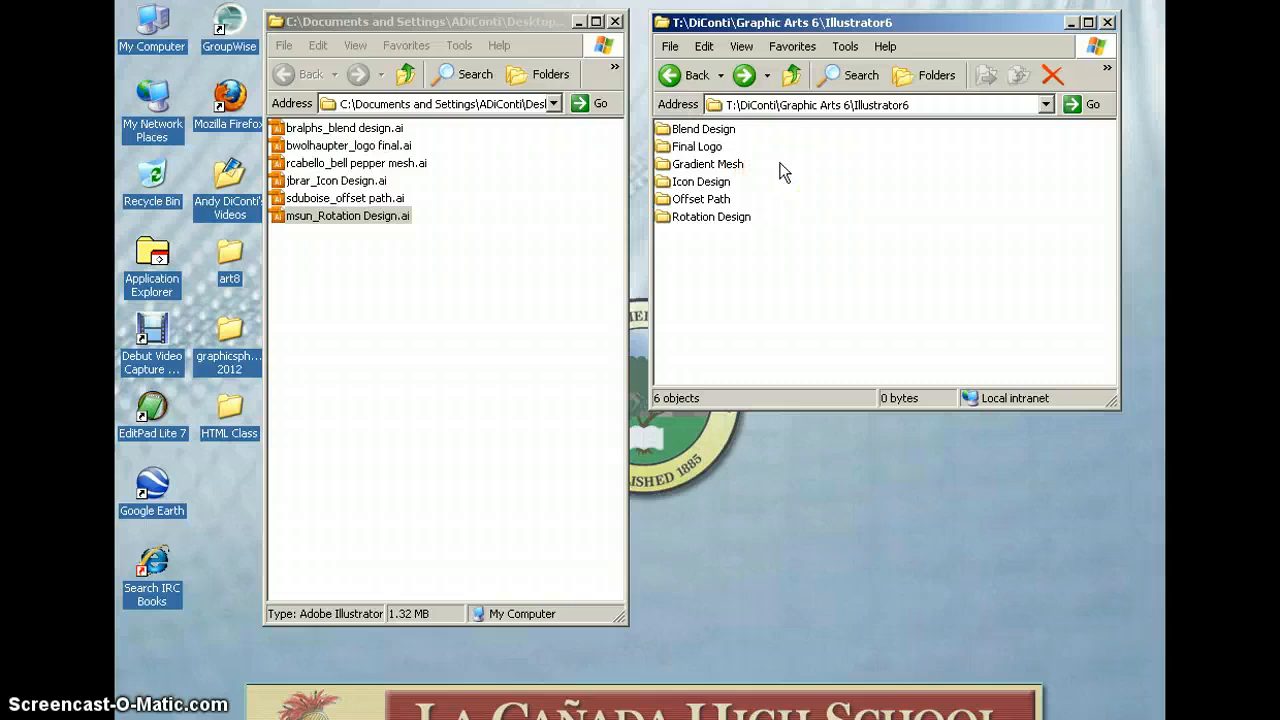
Copy a student's clipping type file from Photoshop > Clipping Mask into the desktop folder
left_click(674, 76)
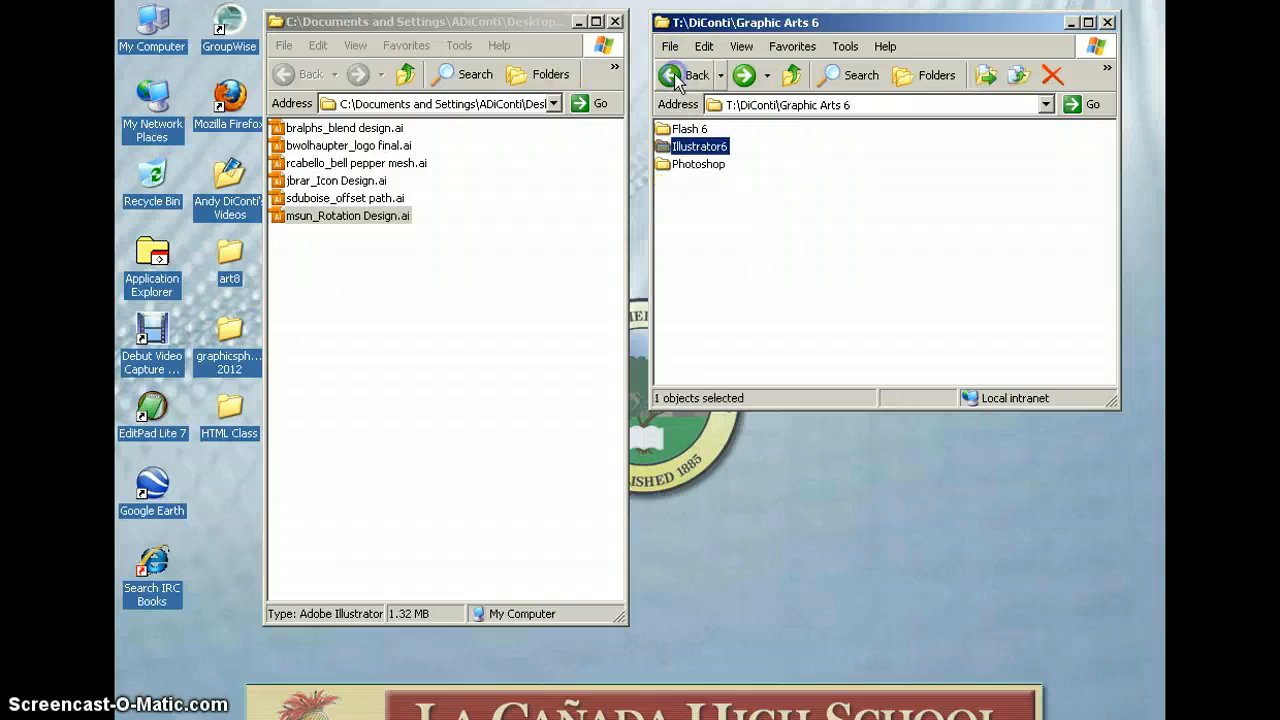
double_click(699, 165)
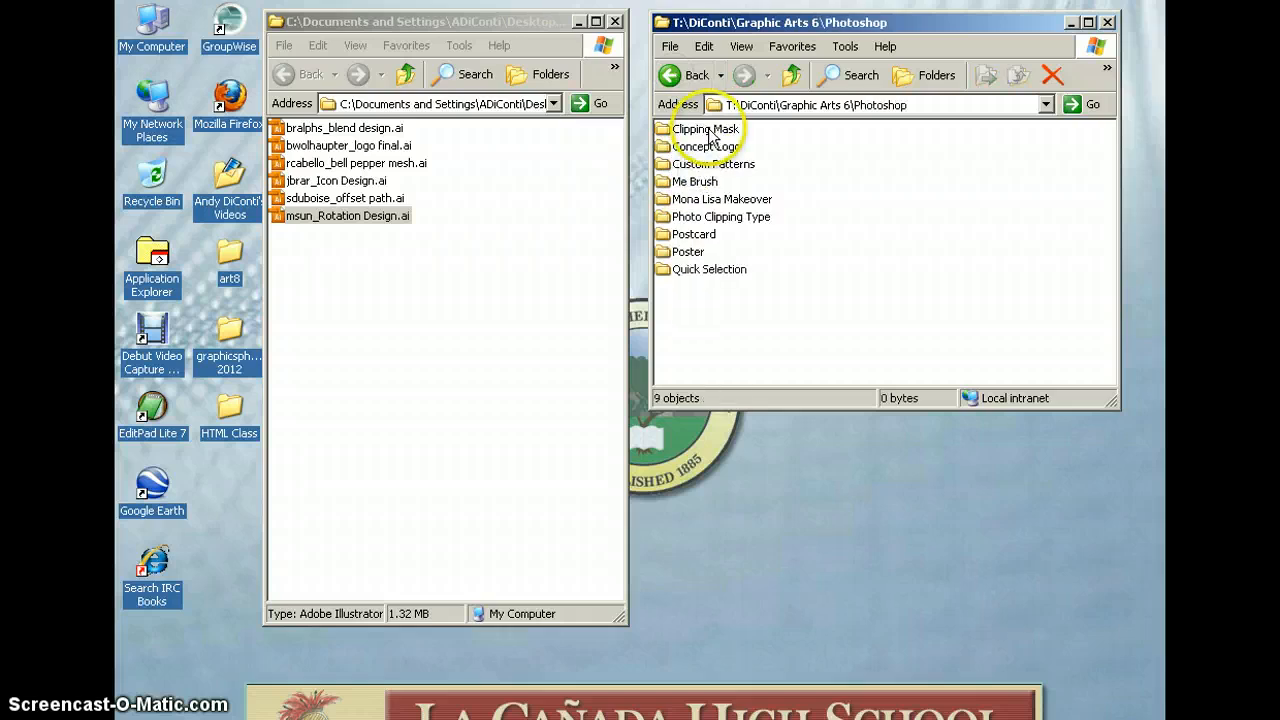
left_click(708, 129)
double_click(708, 129)
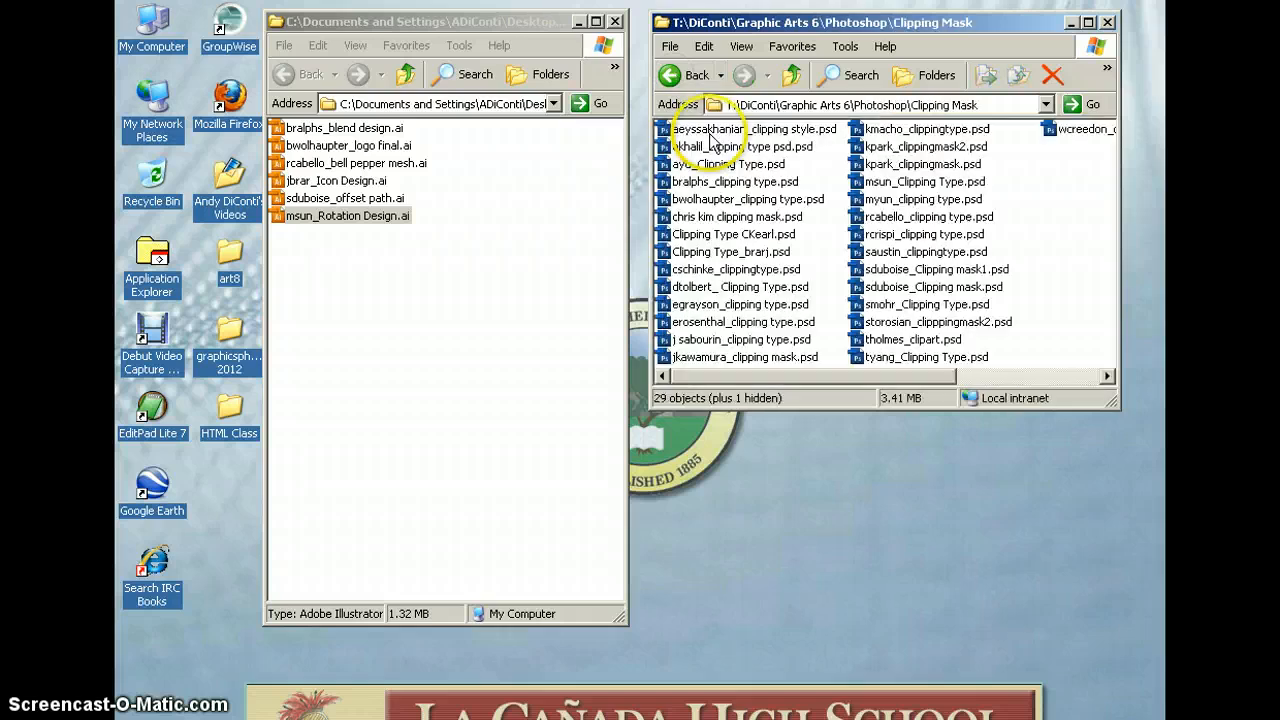
left_click(733, 252)
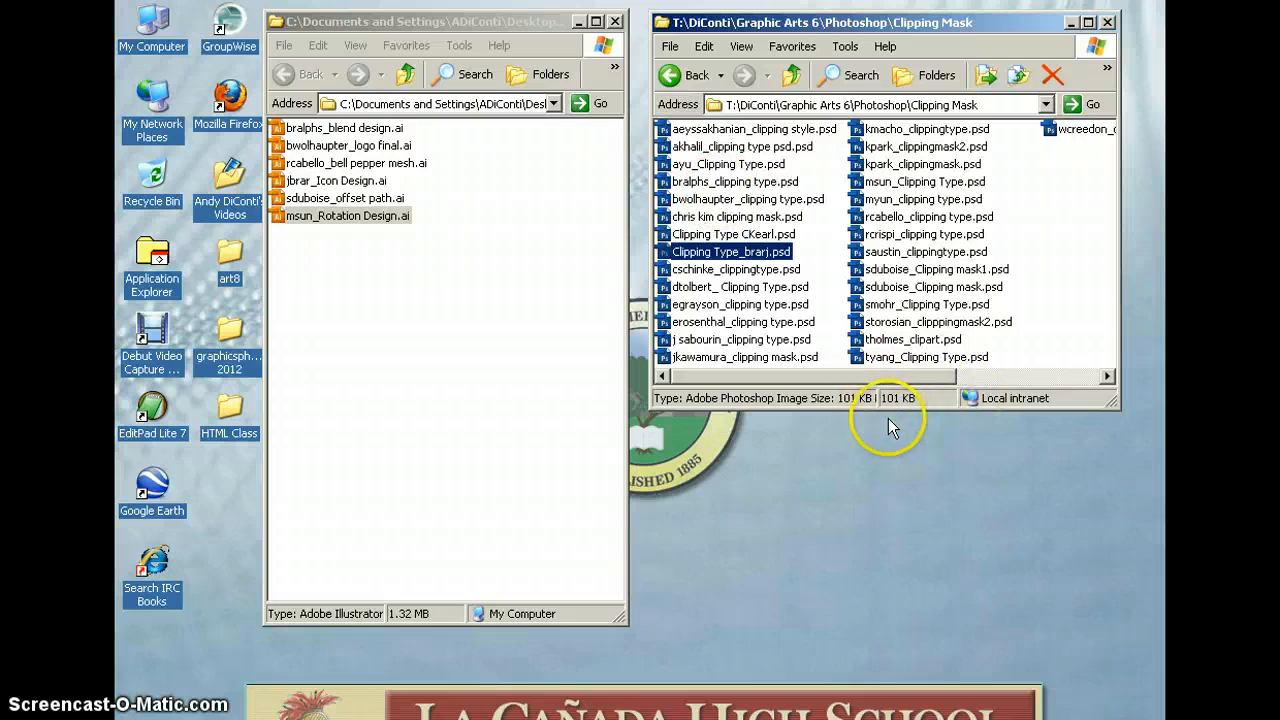
left_click(745, 164)
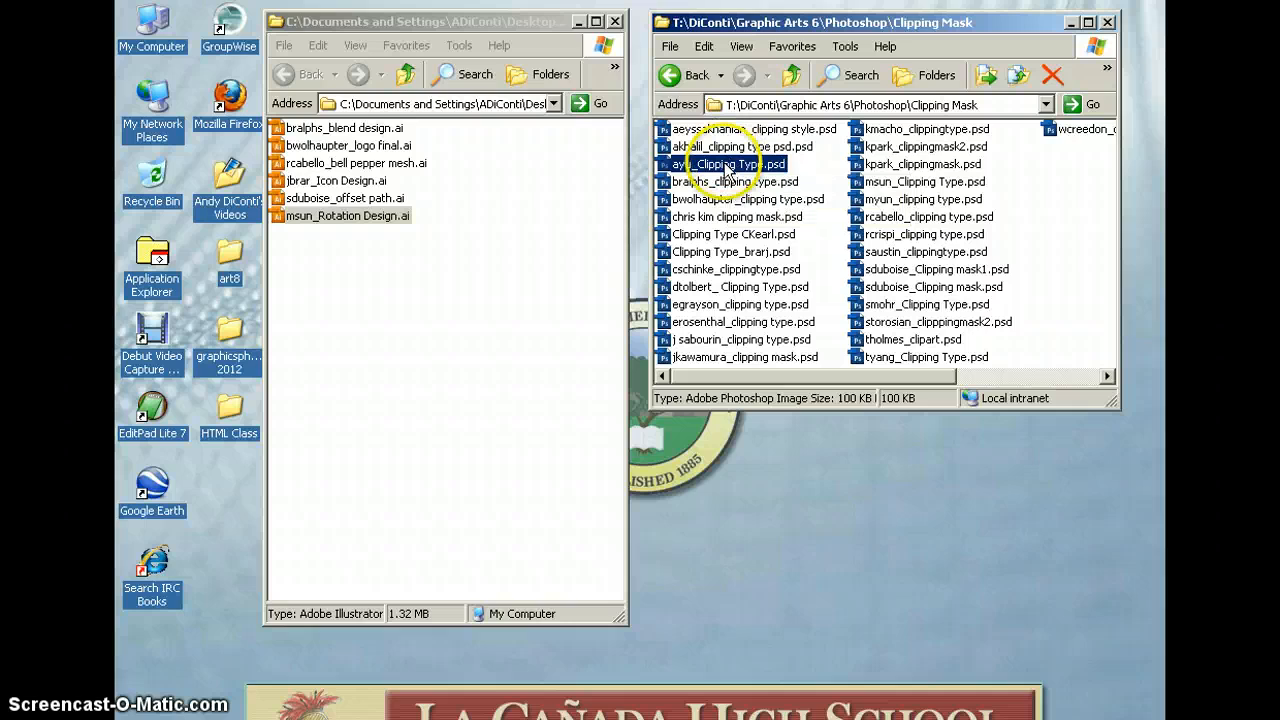
left_click_drag(722, 164, 345, 280)
Copy a Concept Logo file and a Custom Patterns file into the desktop folder
left_click(680, 78)
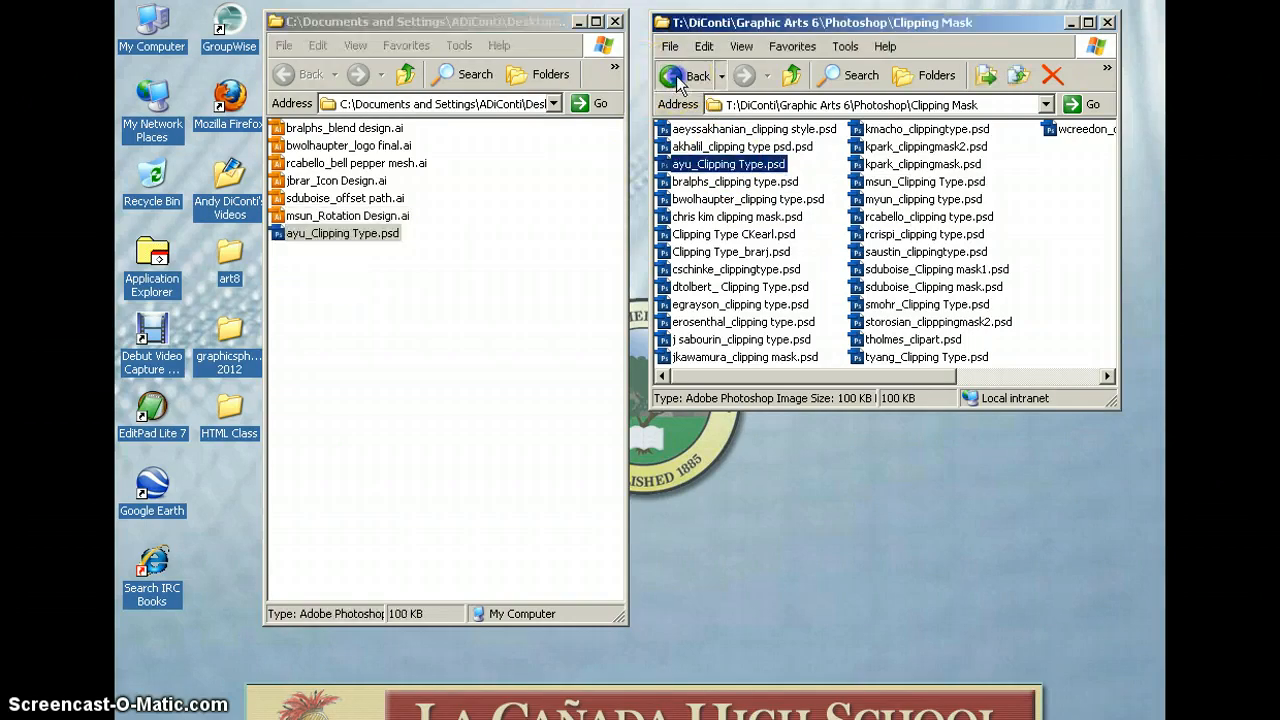
double_click(706, 146)
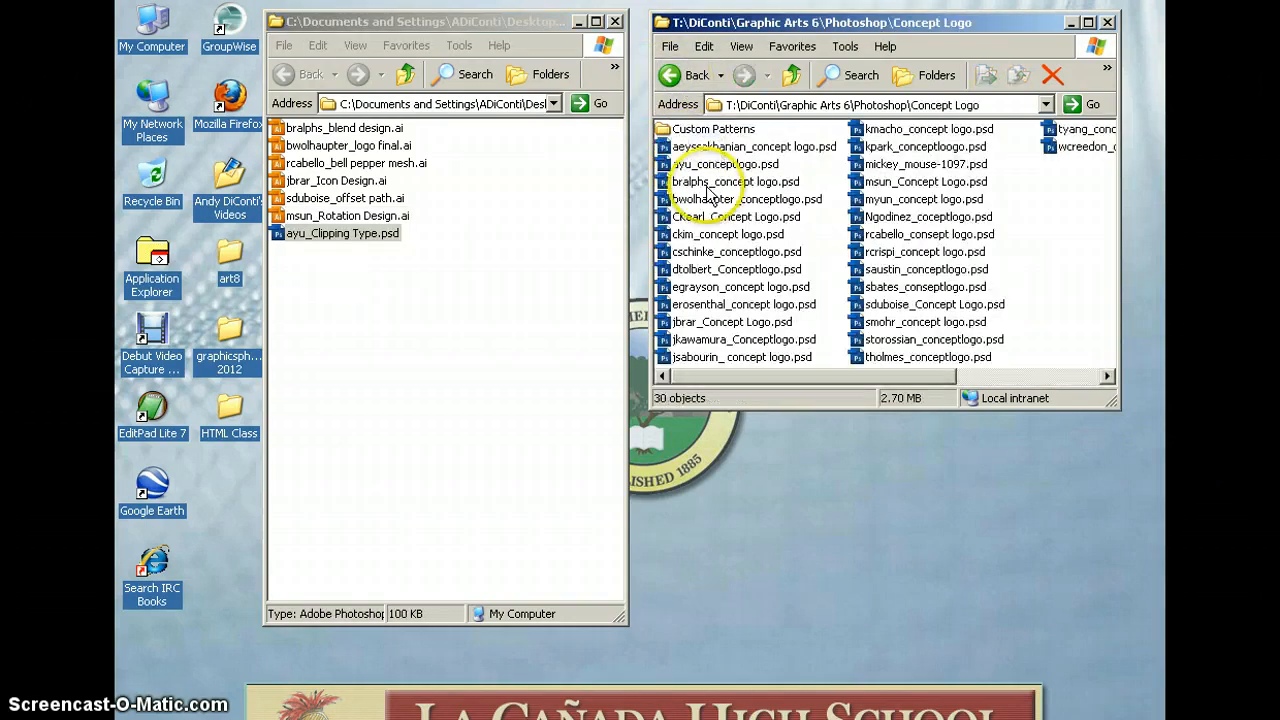
left_click(712, 217)
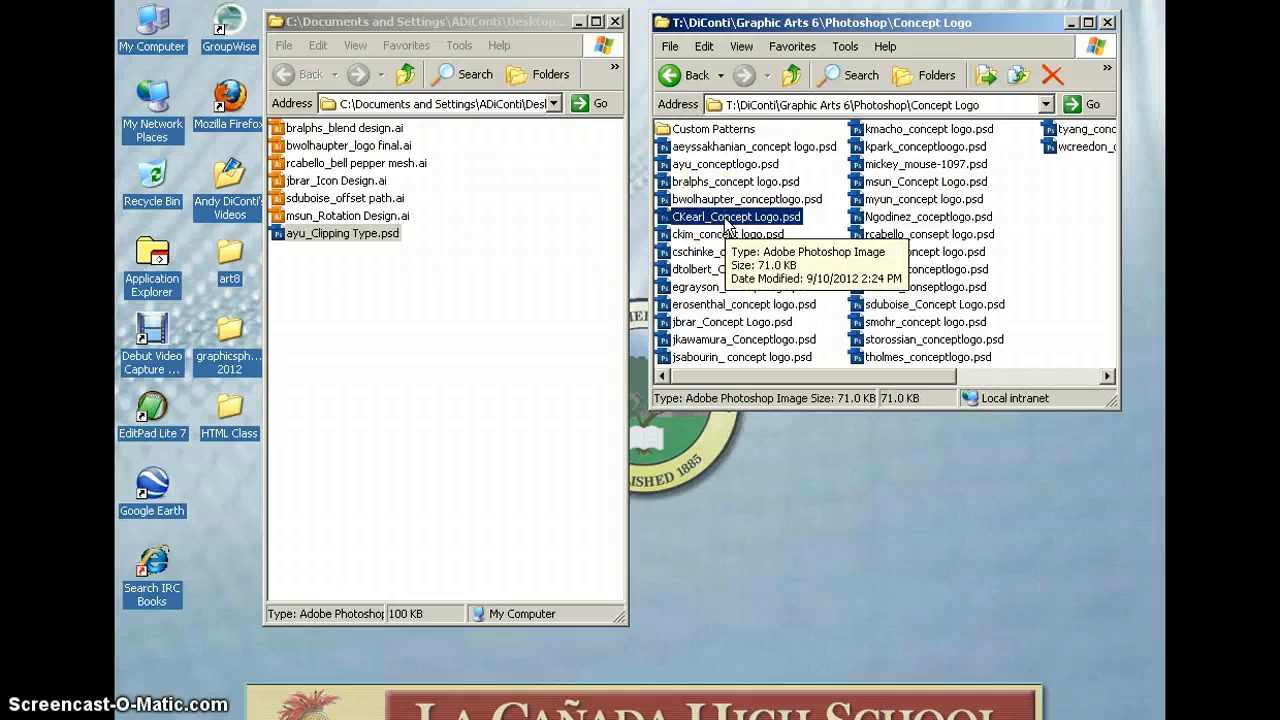
left_click_drag(712, 217, 400, 290)
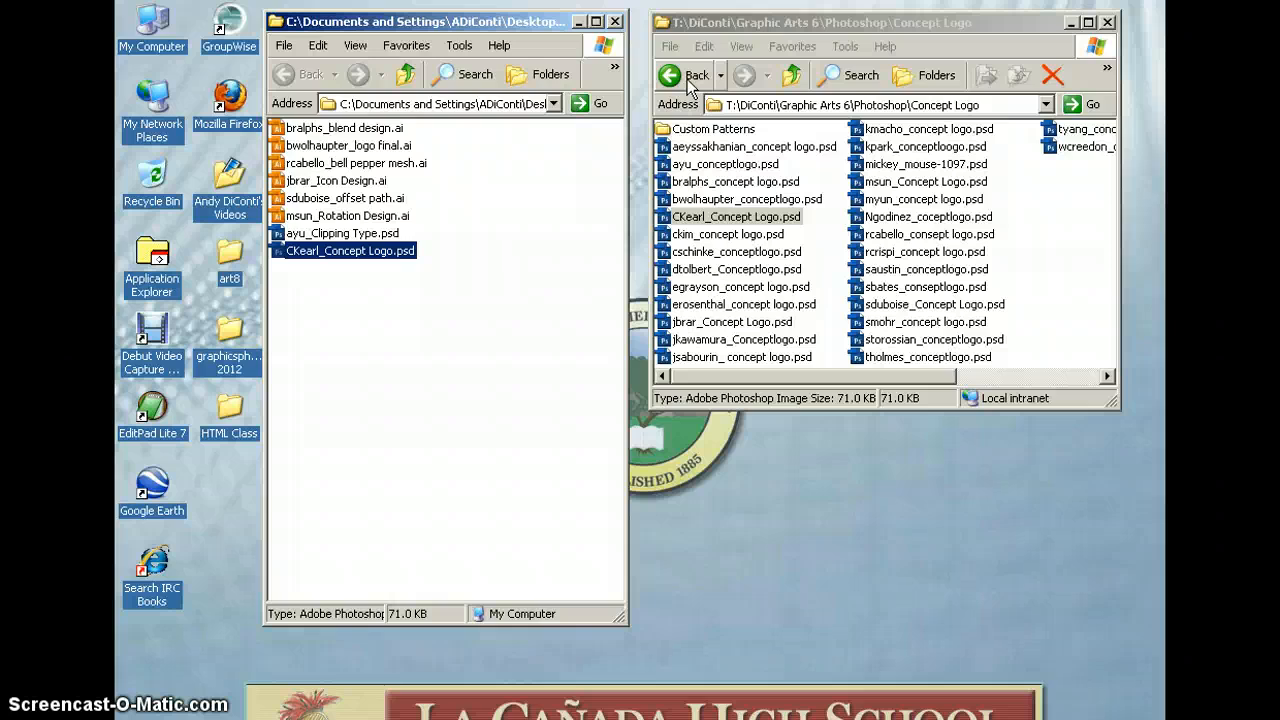
left_click(688, 80)
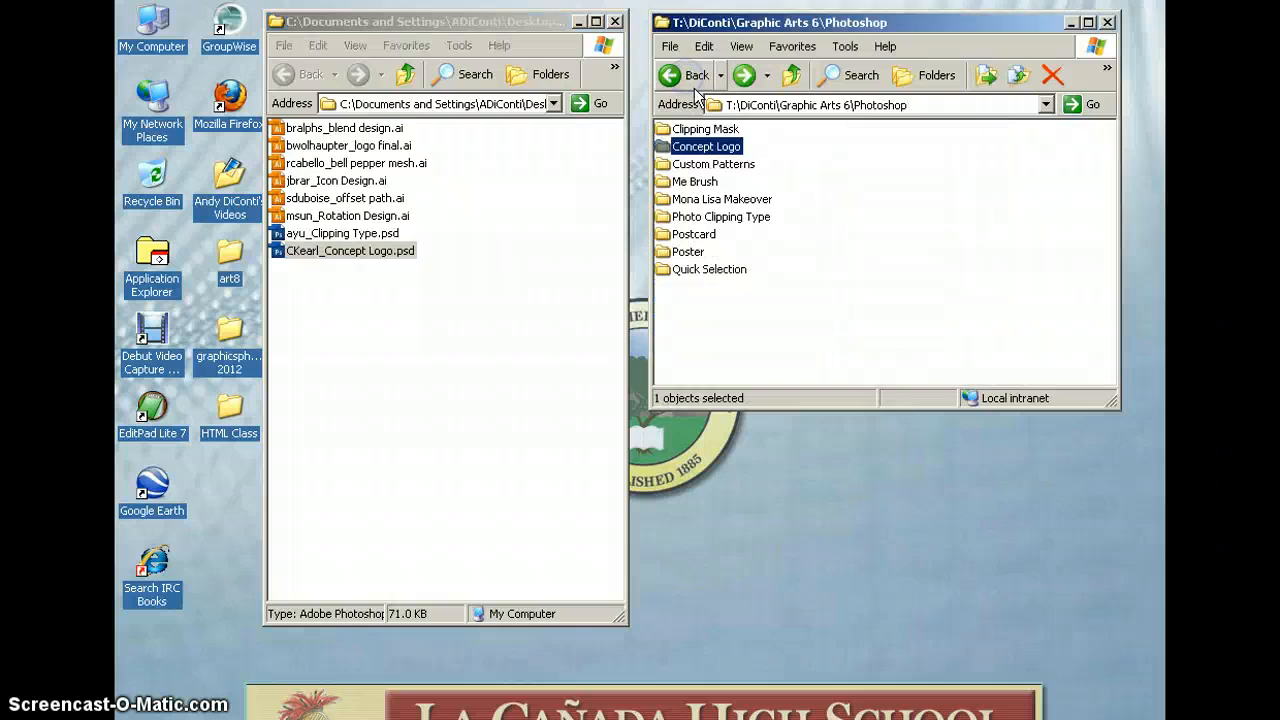
double_click(704, 163)
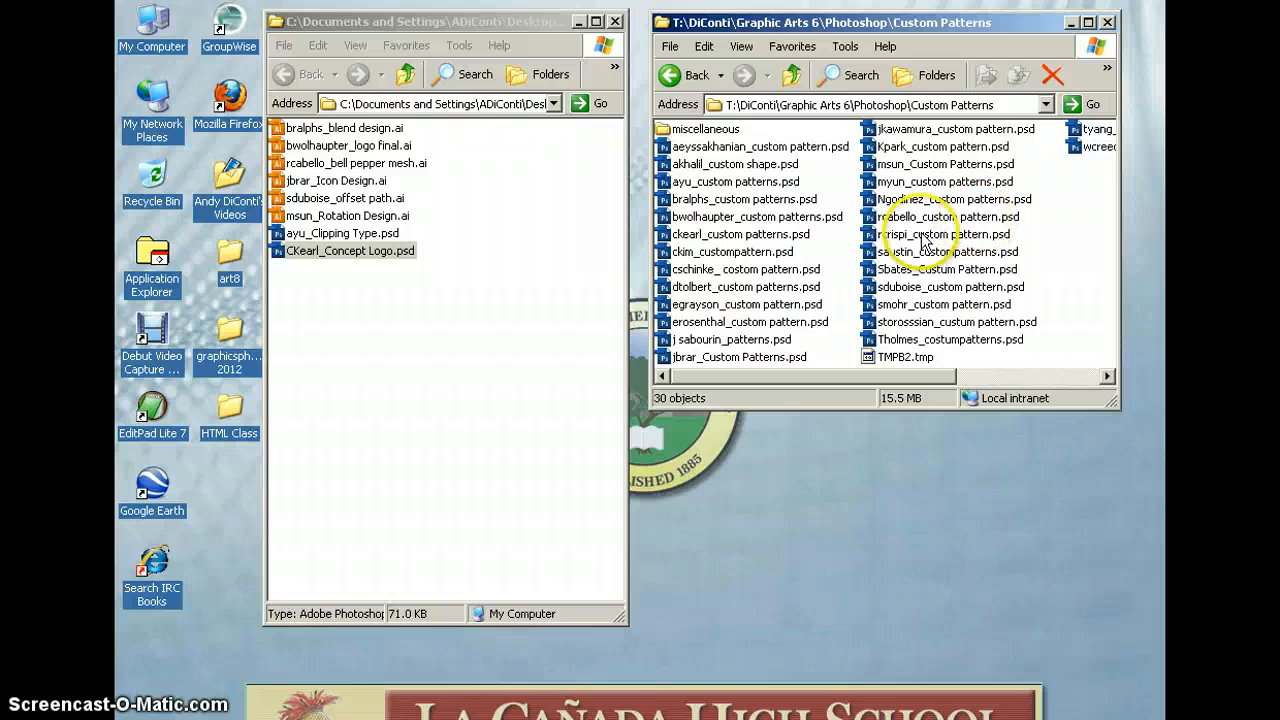
left_click(893, 200)
left_click_drag(395, 310, 395, 312)
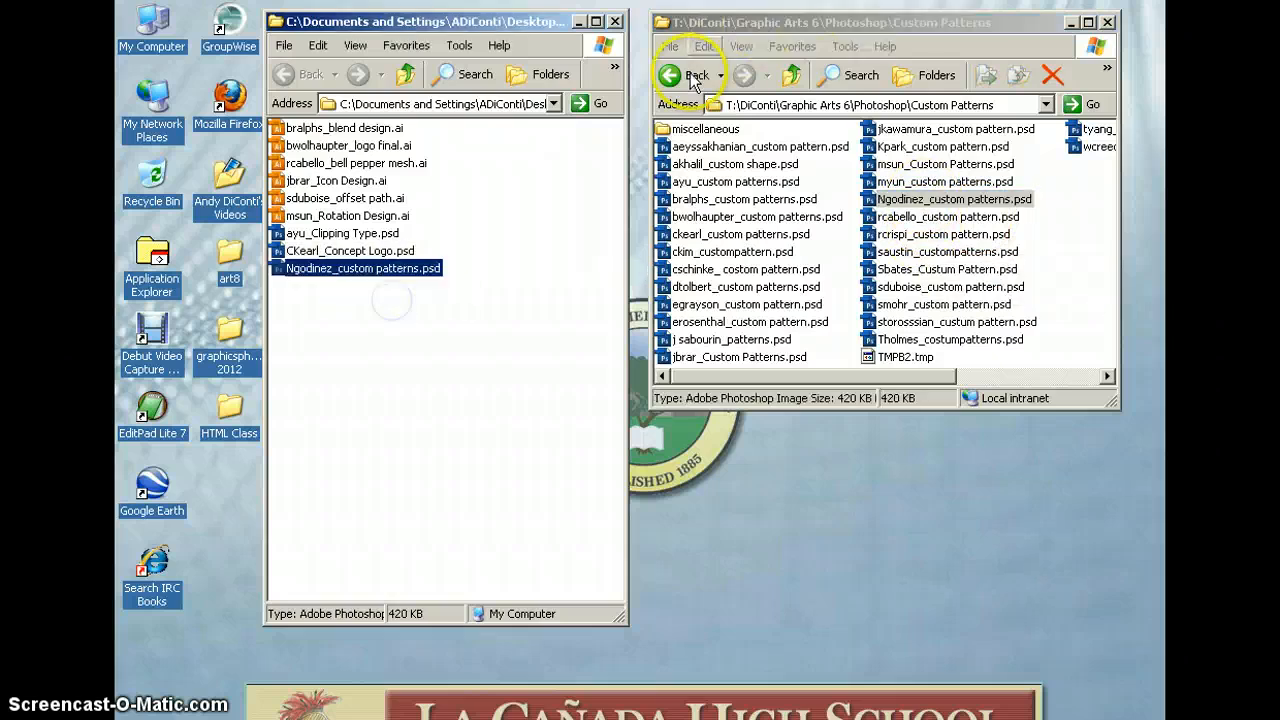
Copy a Me Brush file and a Mona Lisa Makeover file into the desktop folder
left_click(688, 75)
left_click(683, 181)
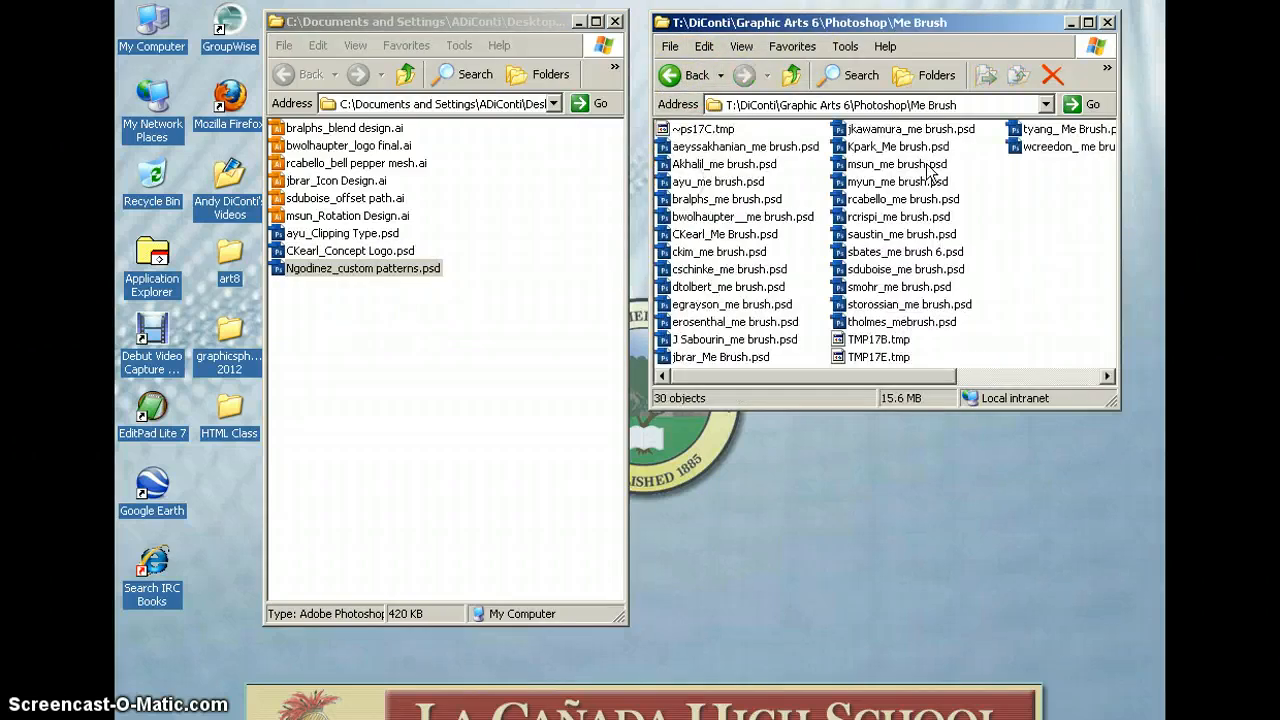
mouse_move(895, 146)
left_mouse_down()
mouse_move(490, 308)
mouse_move(373, 311)
left_mouse_up()
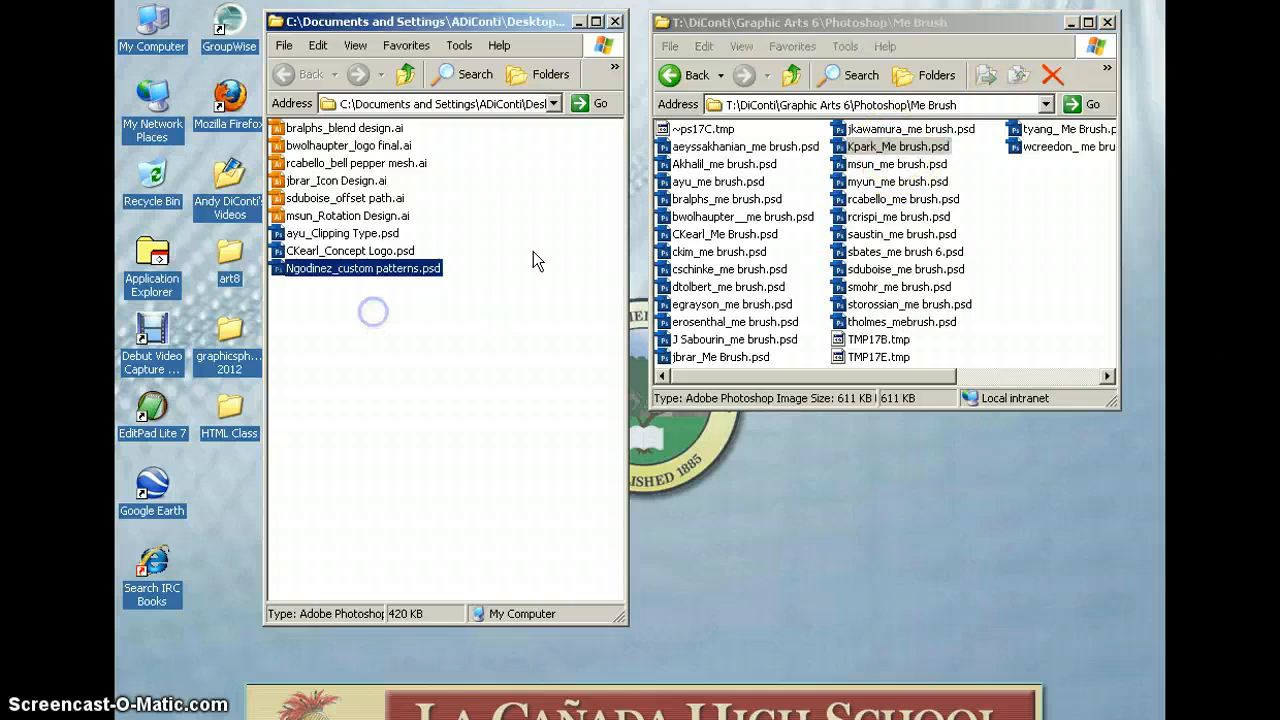
left_click(670, 77)
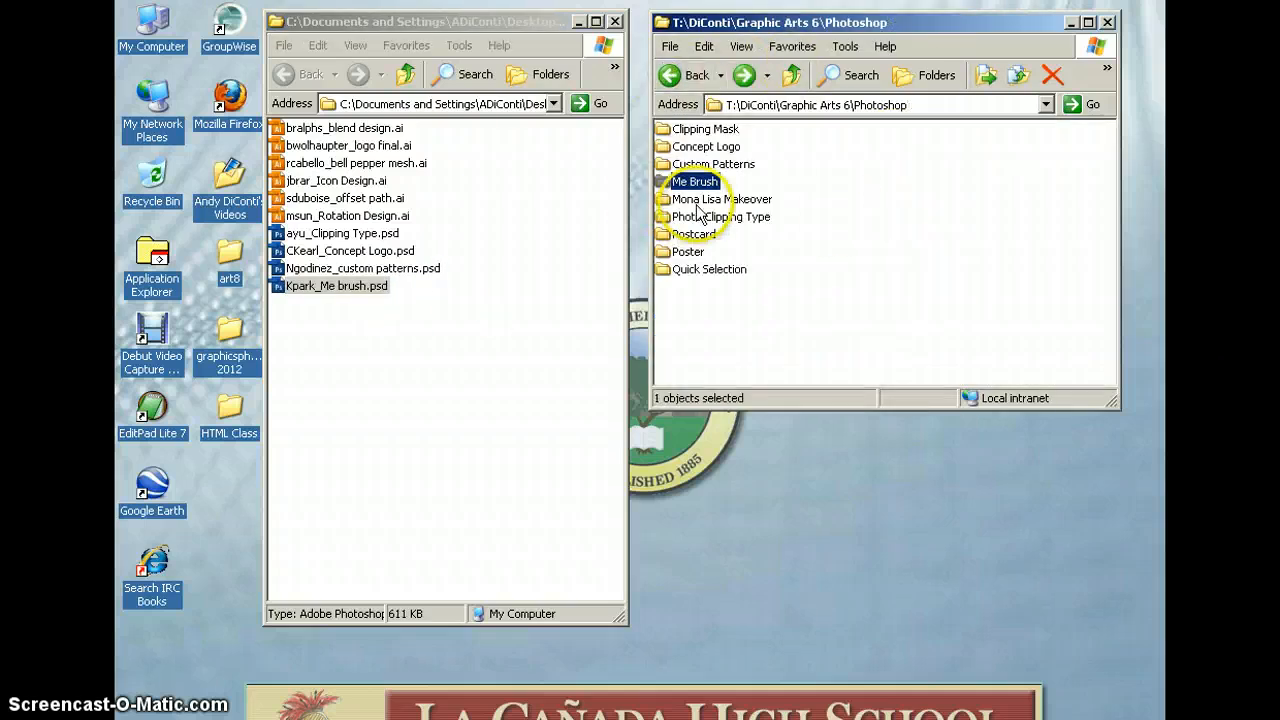
double_click(700, 197)
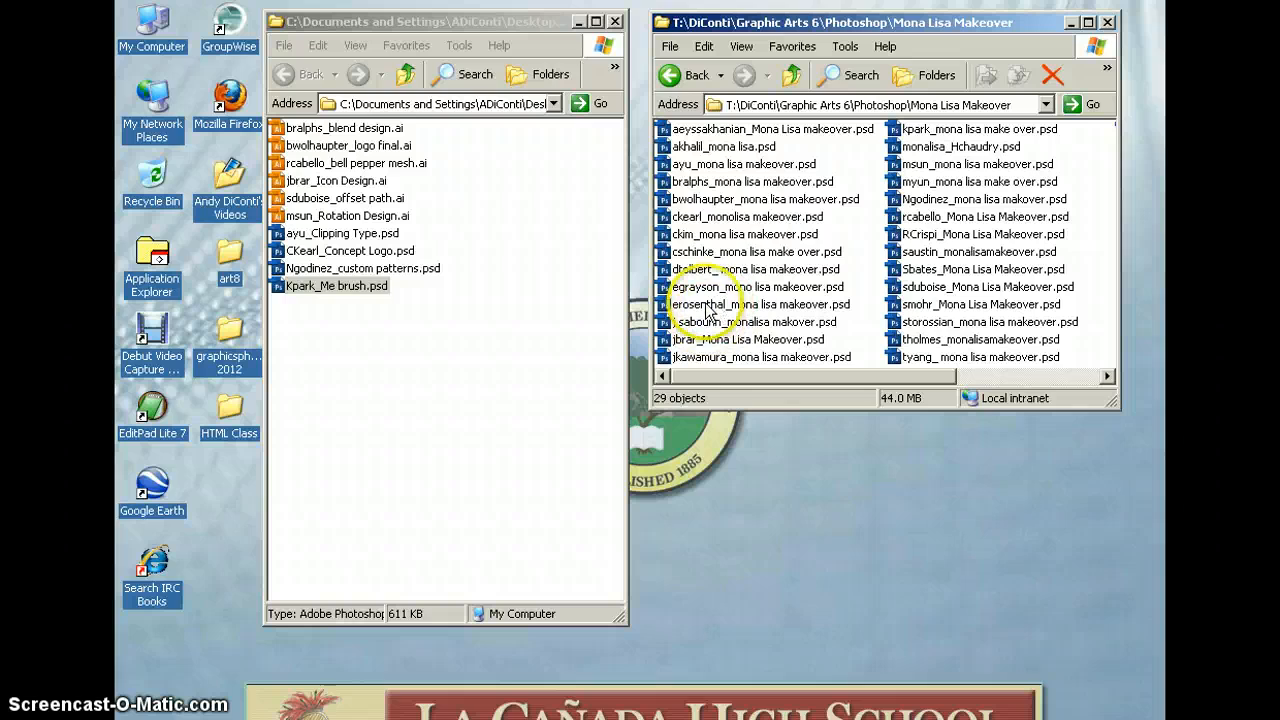
left_click_drag(715, 304, 373, 334)
left_click(670, 75)
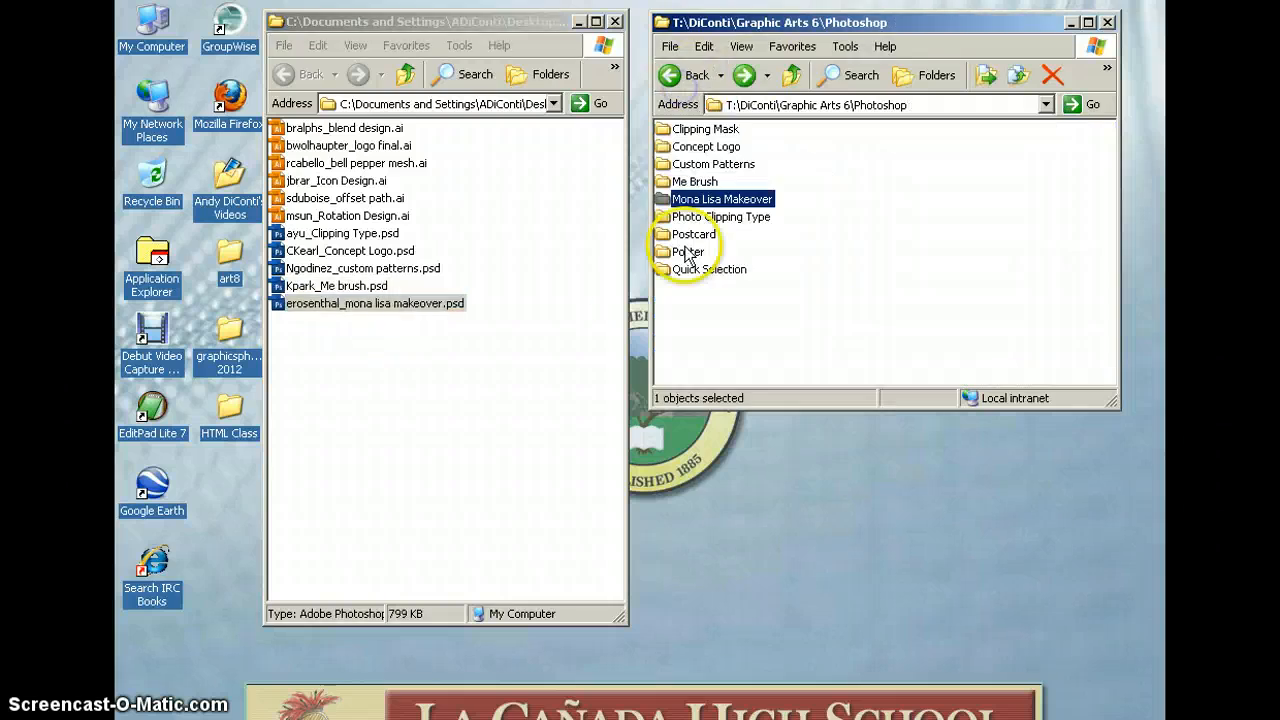
Copy a Photo Clipping Type file and a Postcard file into the desktop folder
double_click(708, 218)
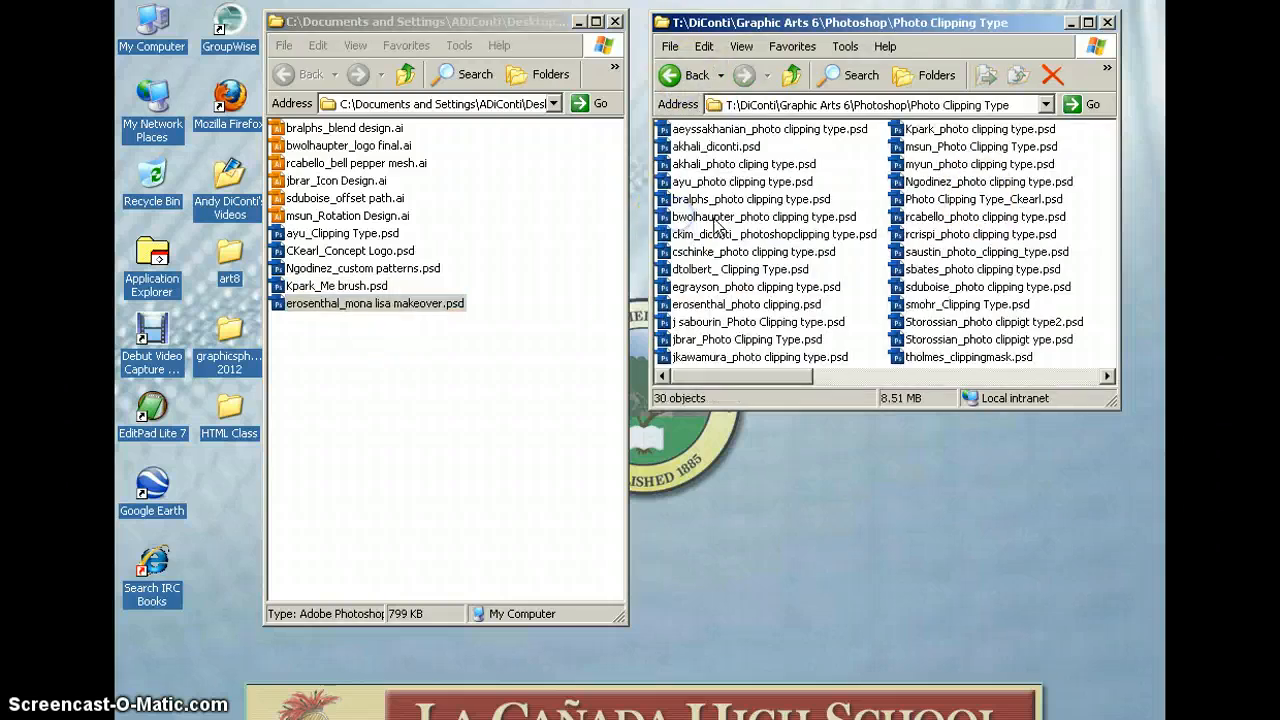
left_click(955, 166)
left_click_drag(333, 366, 329, 357)
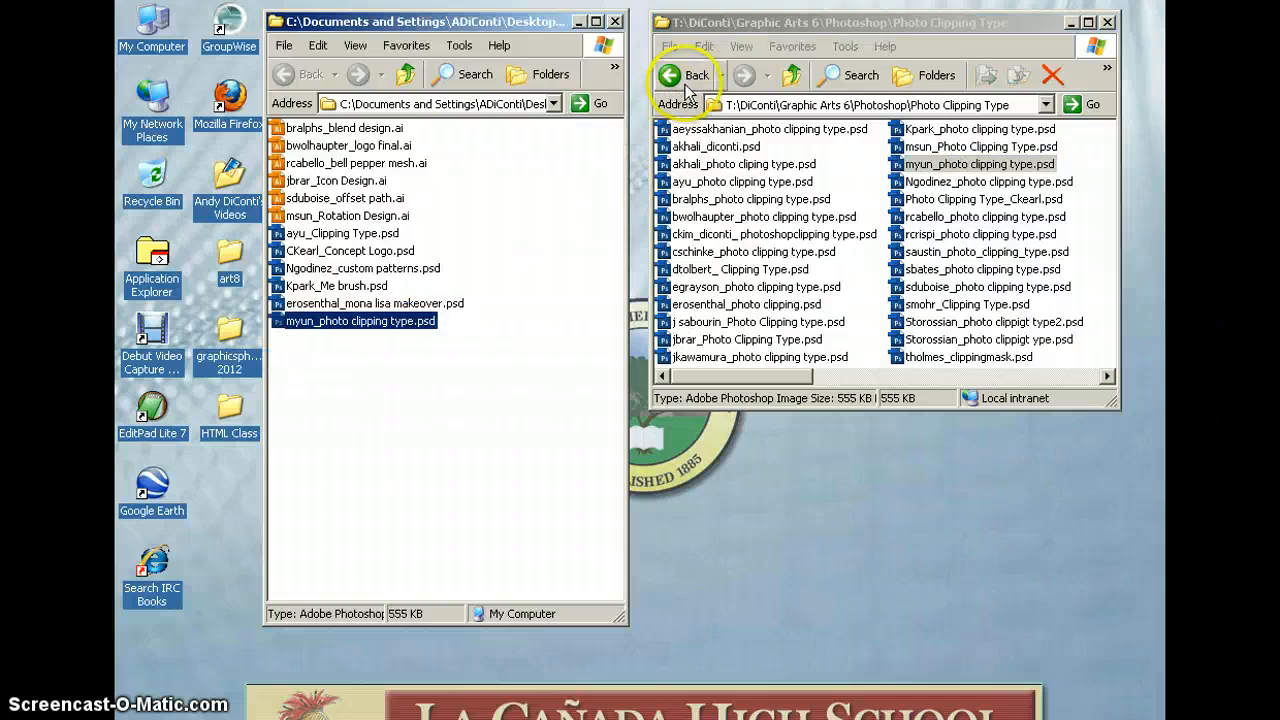
left_click(680, 76)
left_click(693, 234)
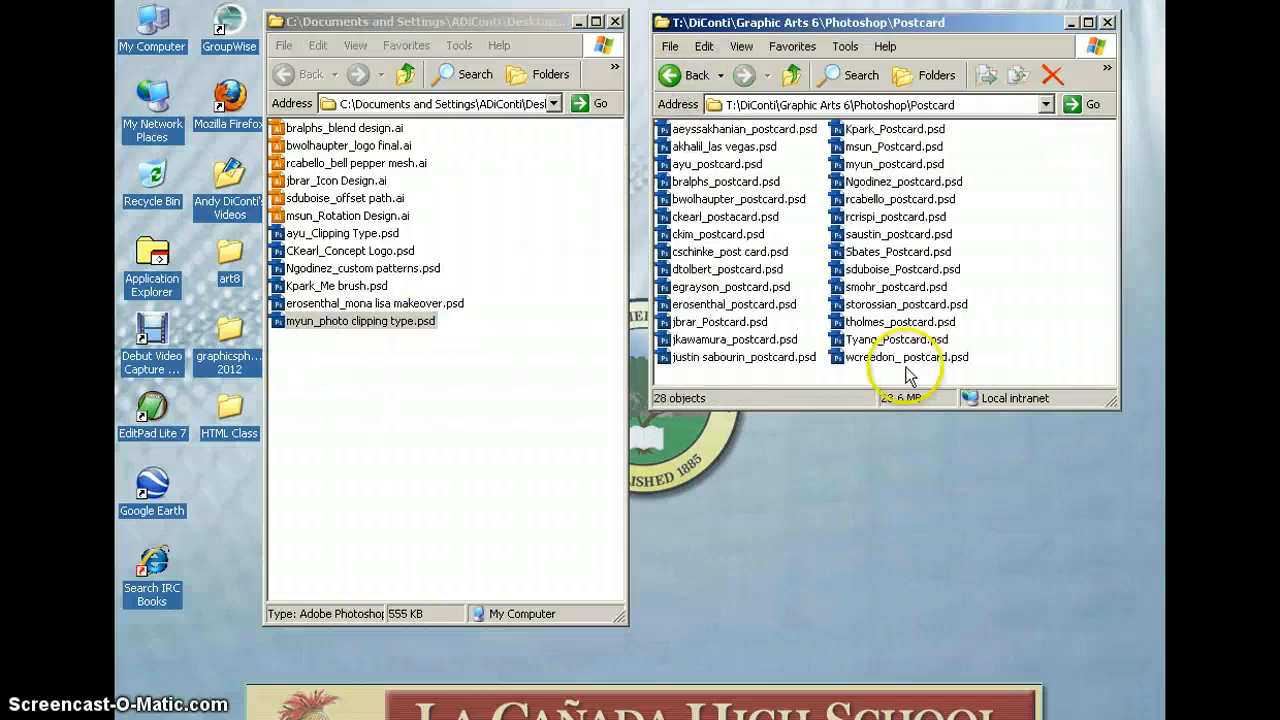
left_click_drag(903, 358, 430, 400)
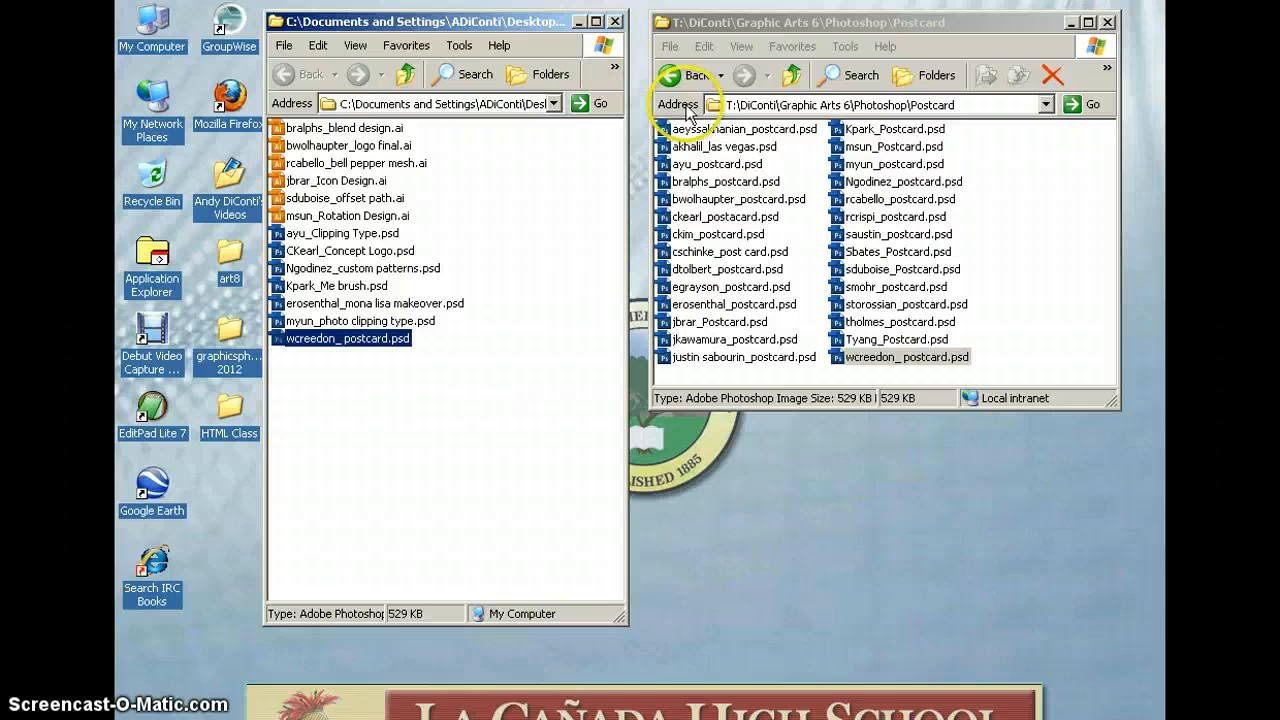
Copy a student's Poster file and Quick Selection file into the collection folder
left_click(684, 80)
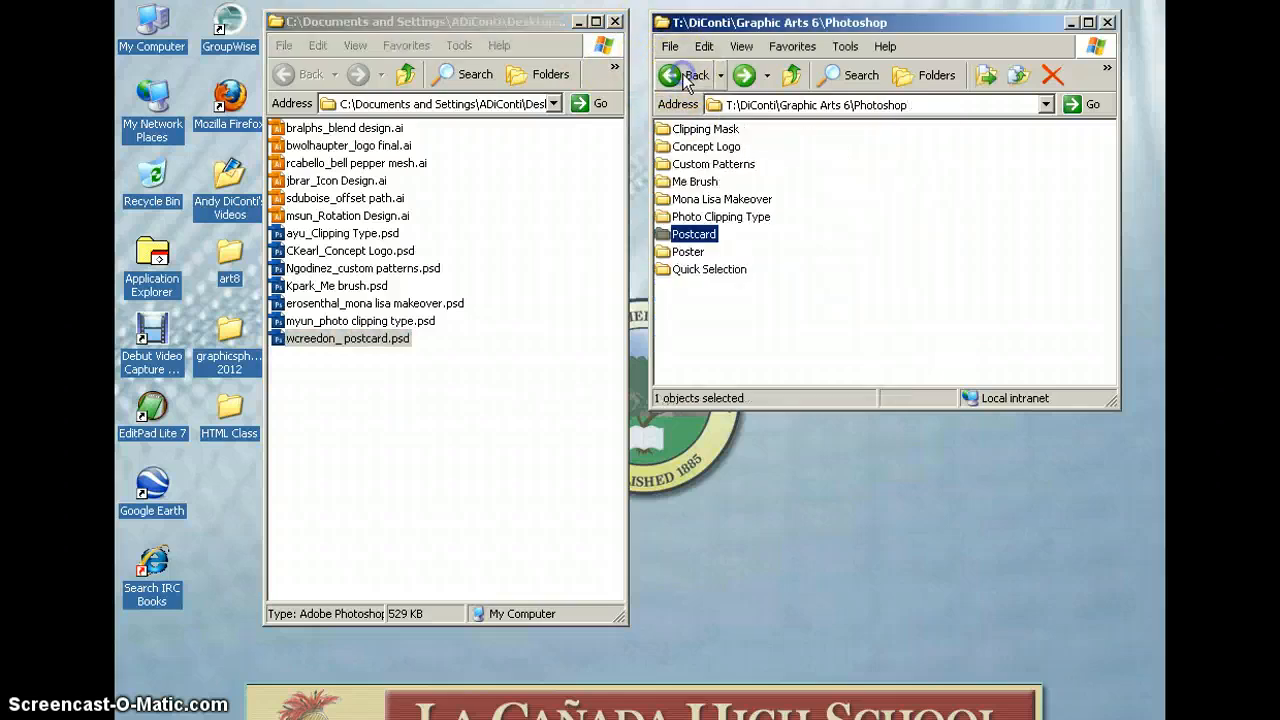
double_click(688, 252)
left_click_drag(712, 254, 343, 371)
left_click(684, 76)
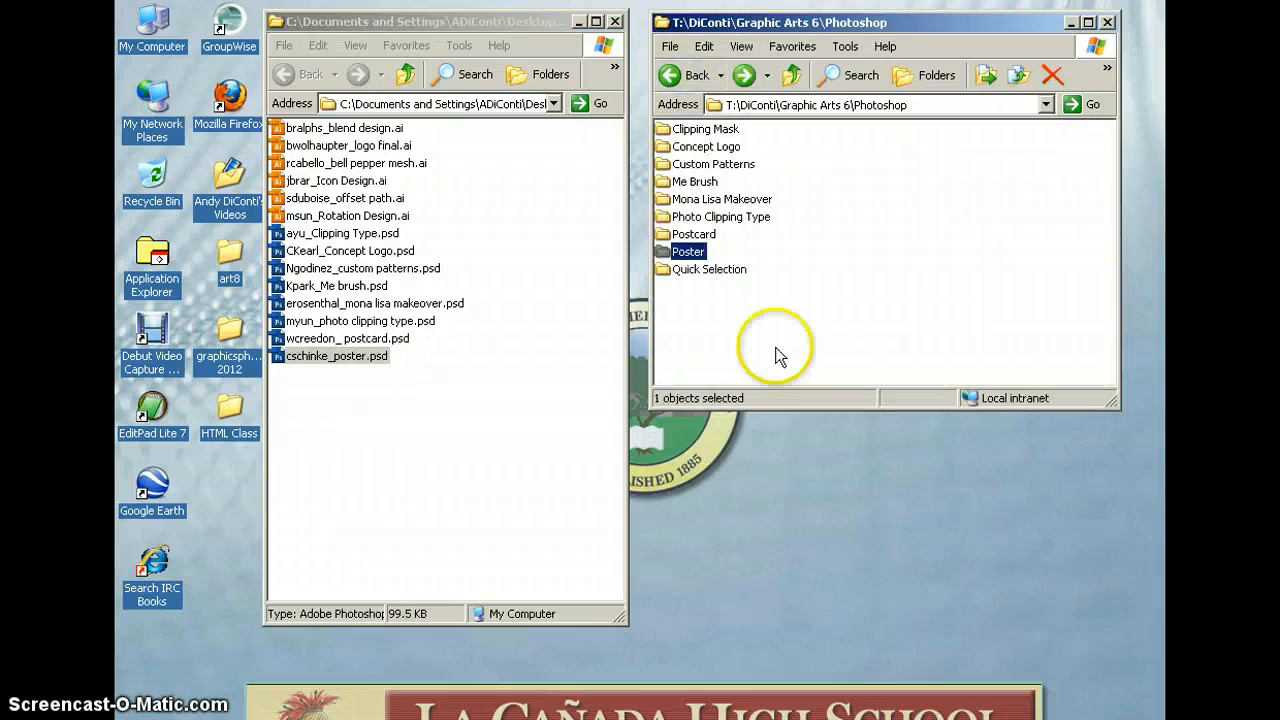
double_click(712, 270)
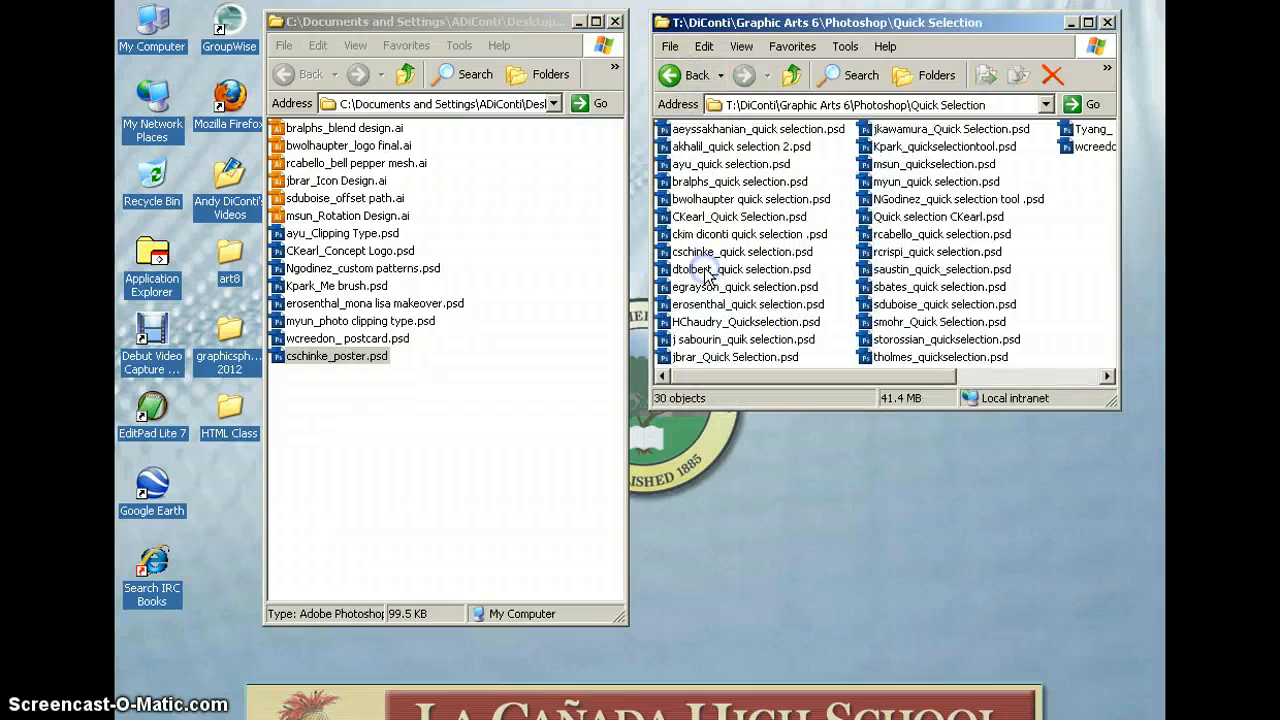
left_click(1040, 376)
mouse_move(925, 130)
left_mouse_down()
mouse_move(487, 397)
mouse_move(348, 438)
left_mouse_up()
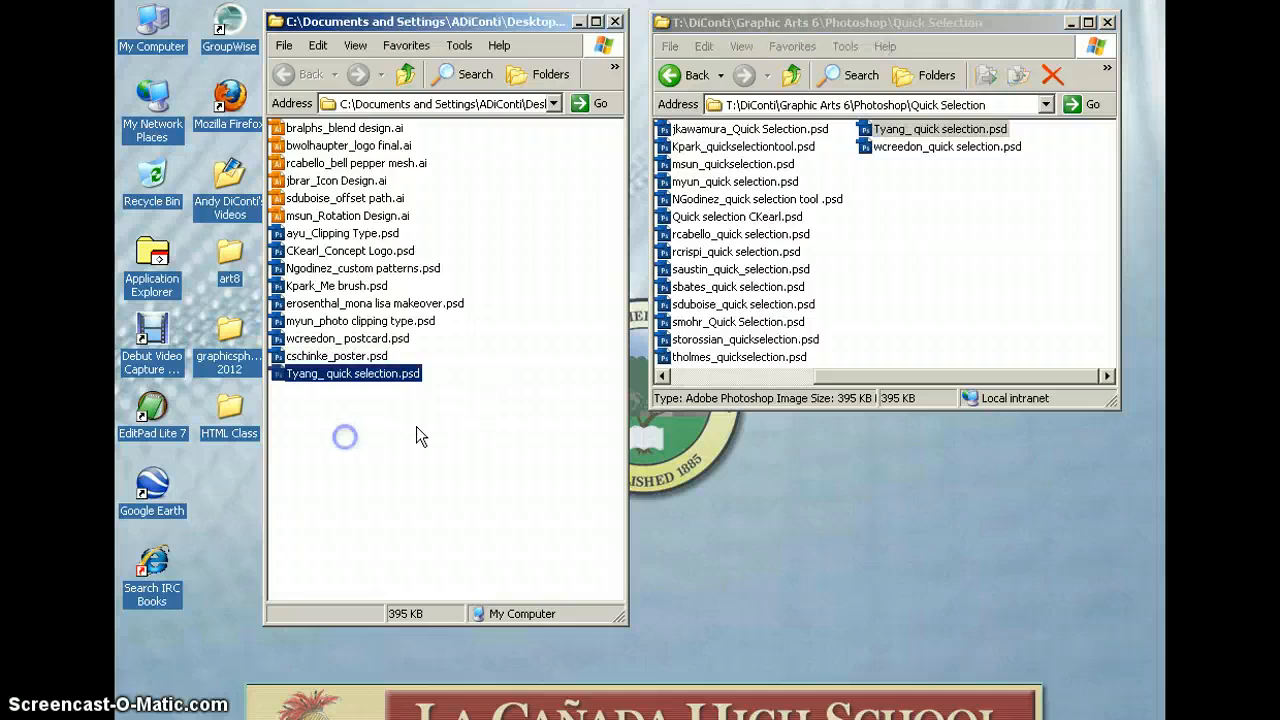
left_click(508, 415)
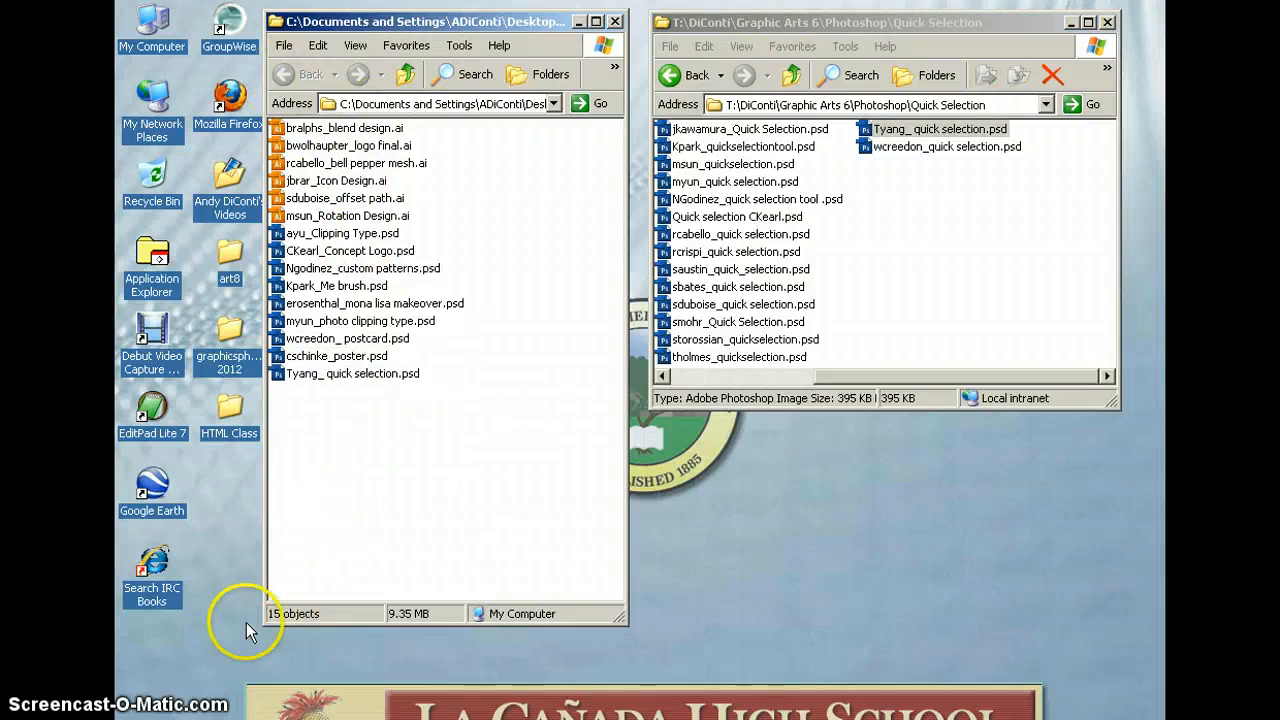
Close the Quick Selection and collection Explorer windows
left_click(1110, 22)
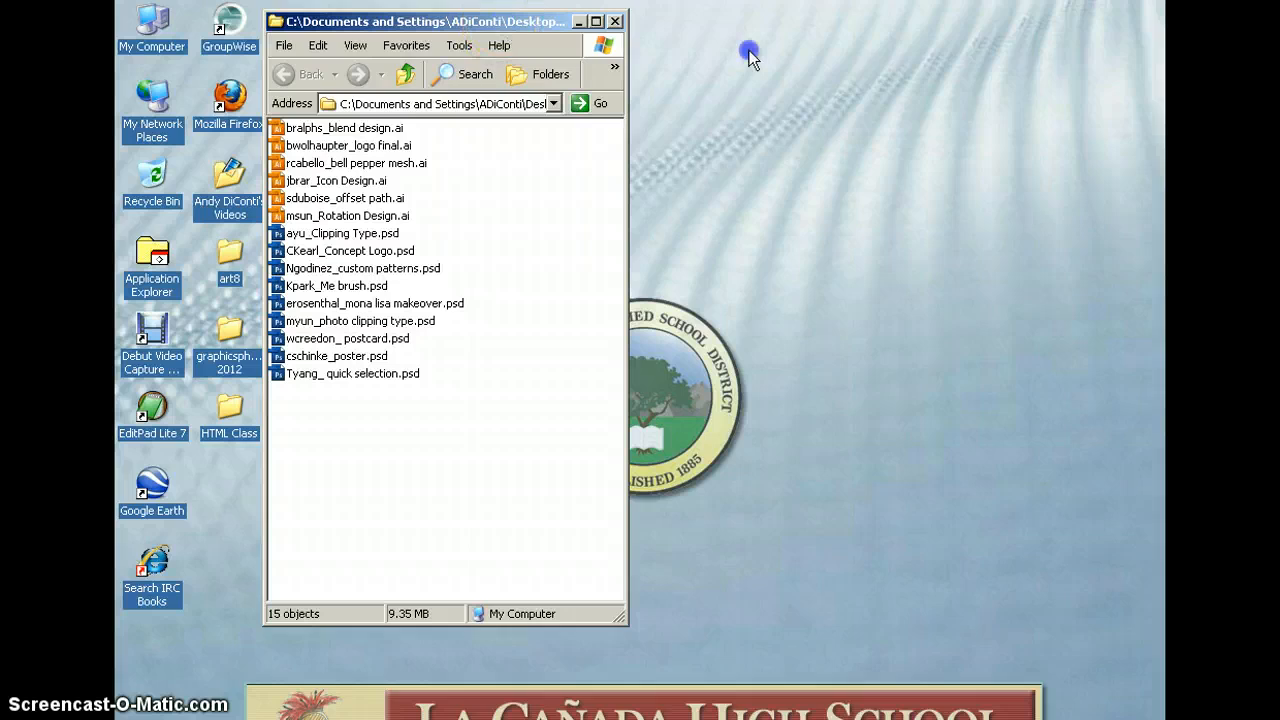
left_click_drag(750, 55, 860, 25)
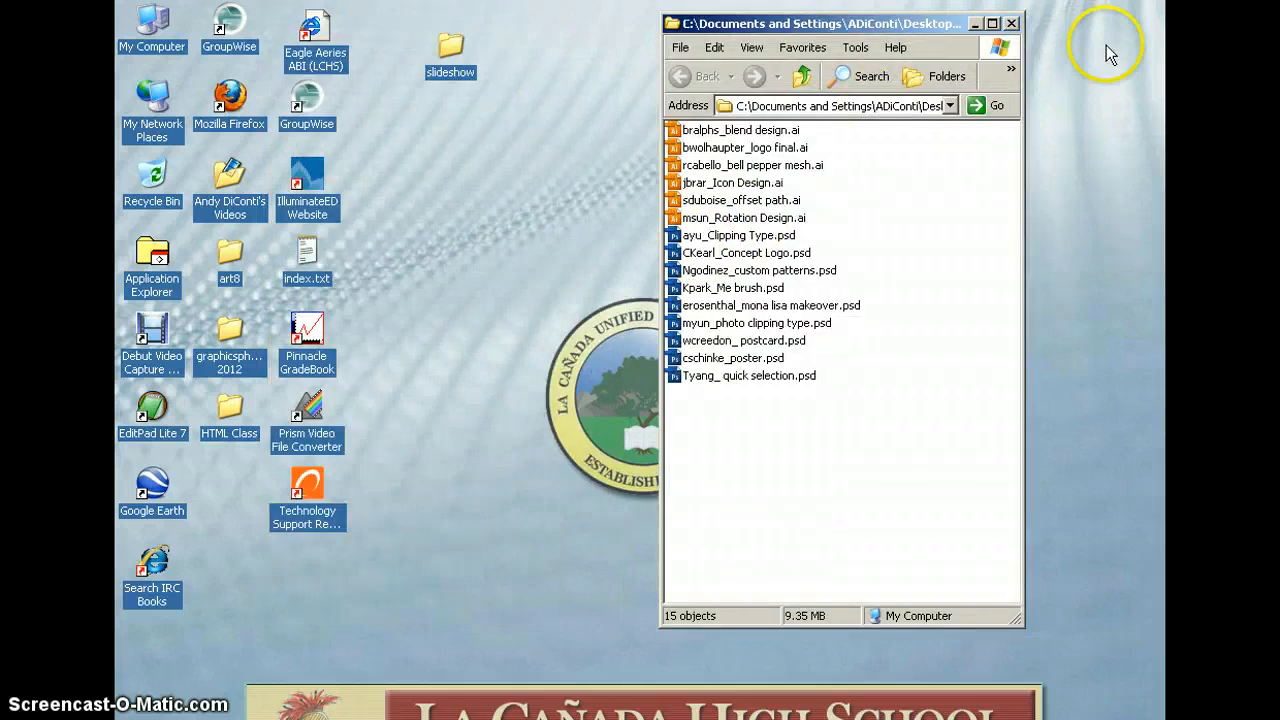
left_click(1012, 24)
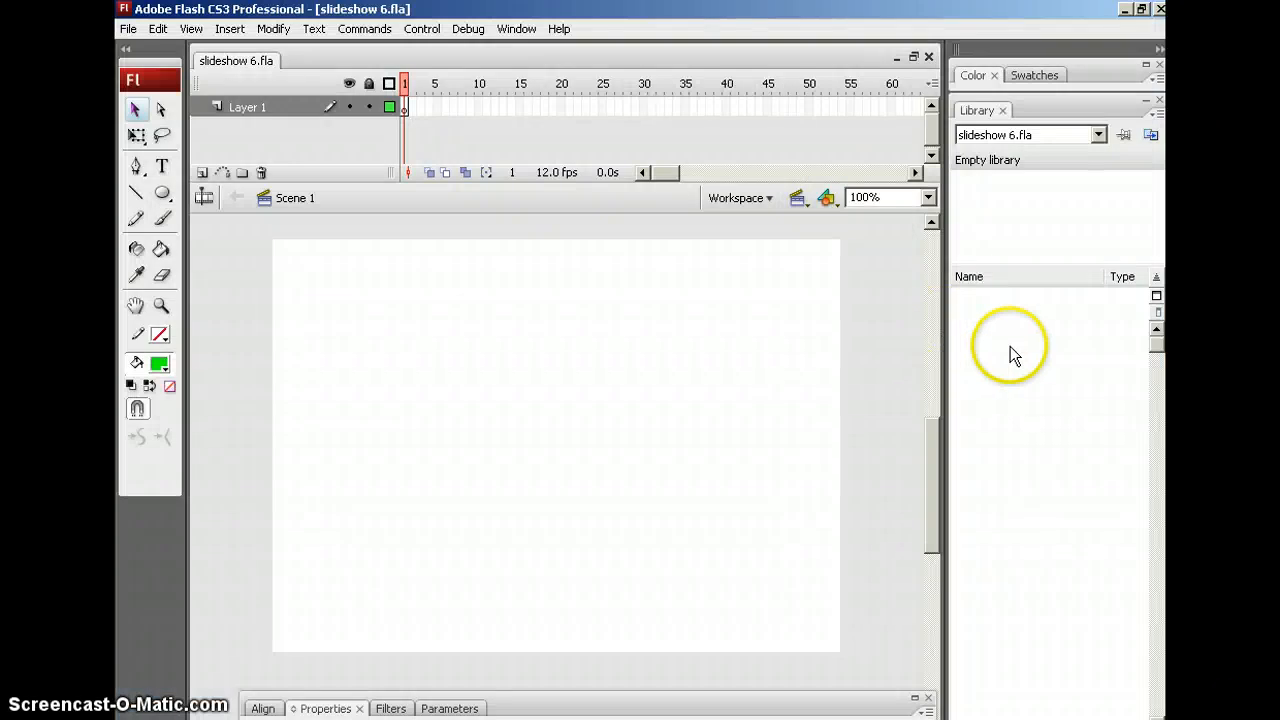
Rename Layer 1 to 'images', insert a layer above it, and name that layer 'buttons'
double_click(251, 106)
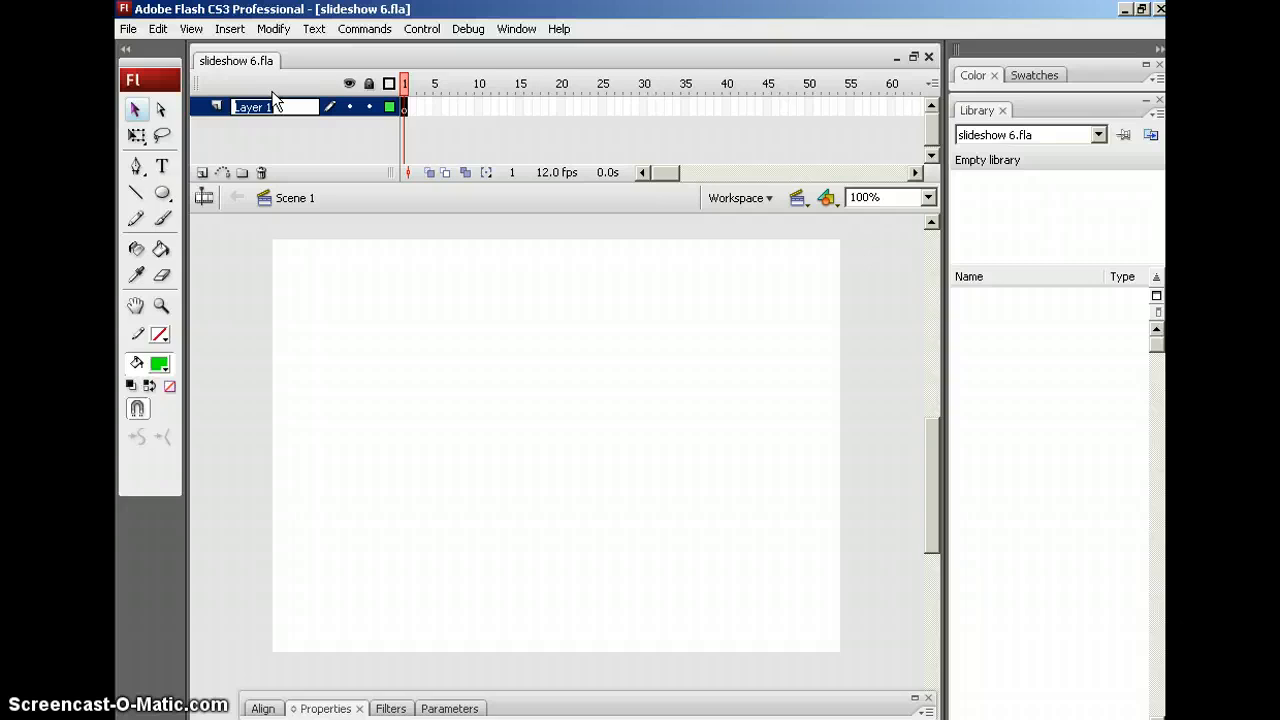
type("images")
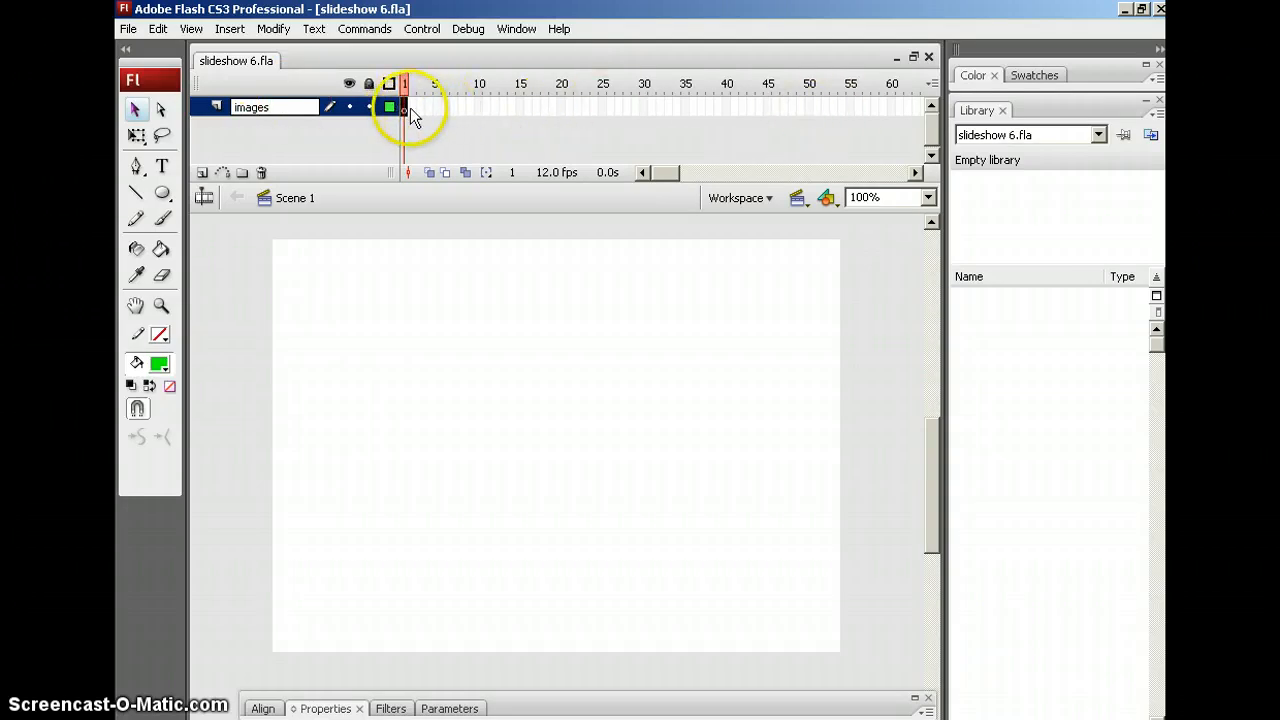
left_click(202, 175)
left_click(202, 174)
double_click(246, 107)
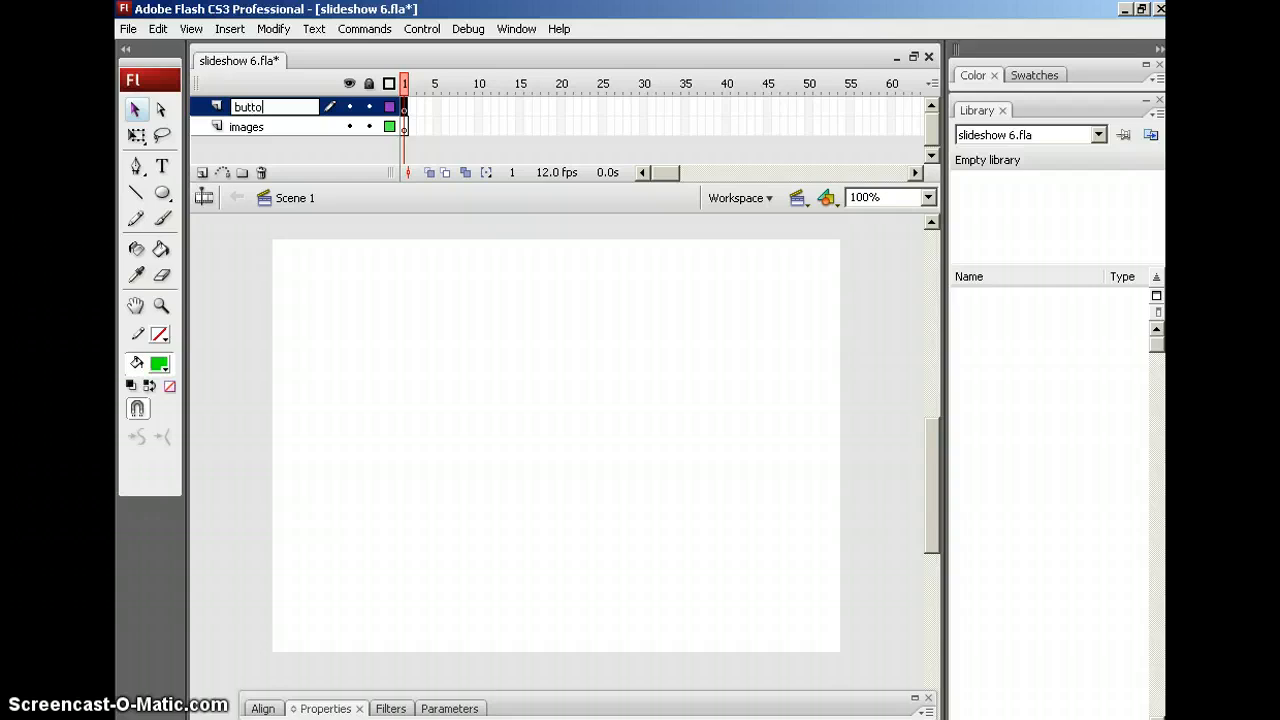
key("Return")
left_click(444, 386)
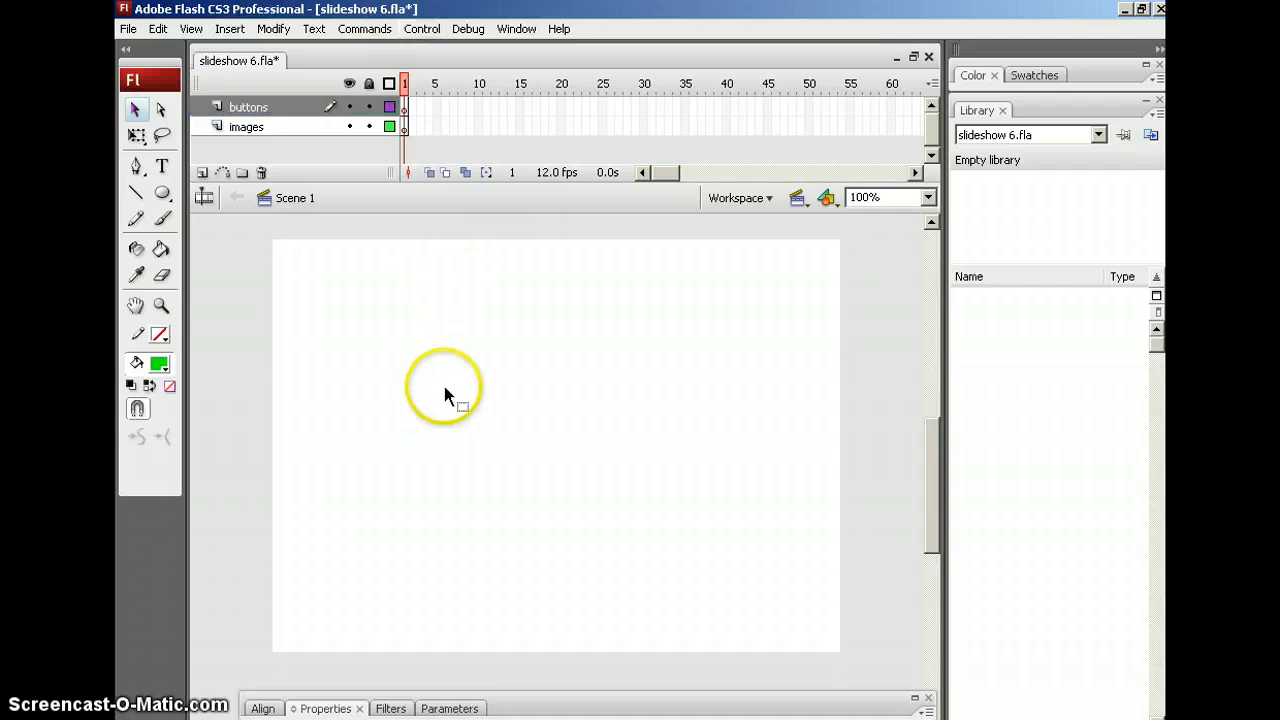
Draw a green square at the stage's lower left and duplicate it to the right
left_click(162, 193)
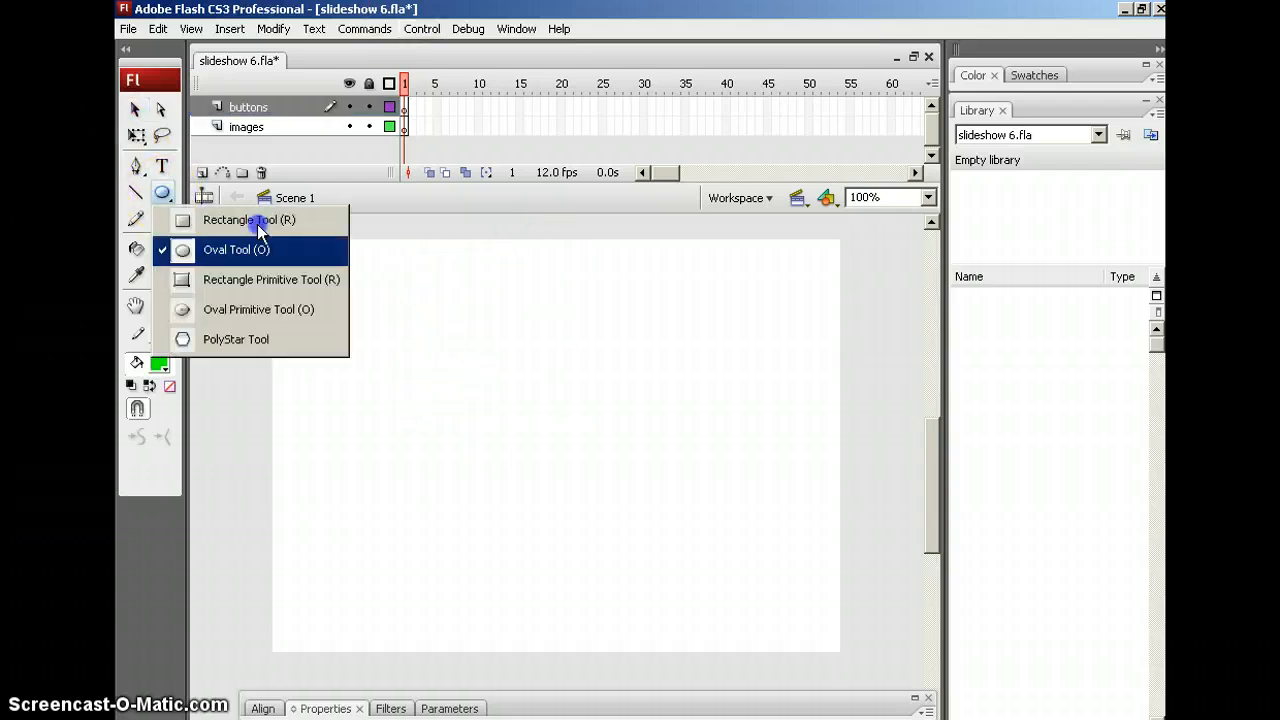
left_click(211, 224)
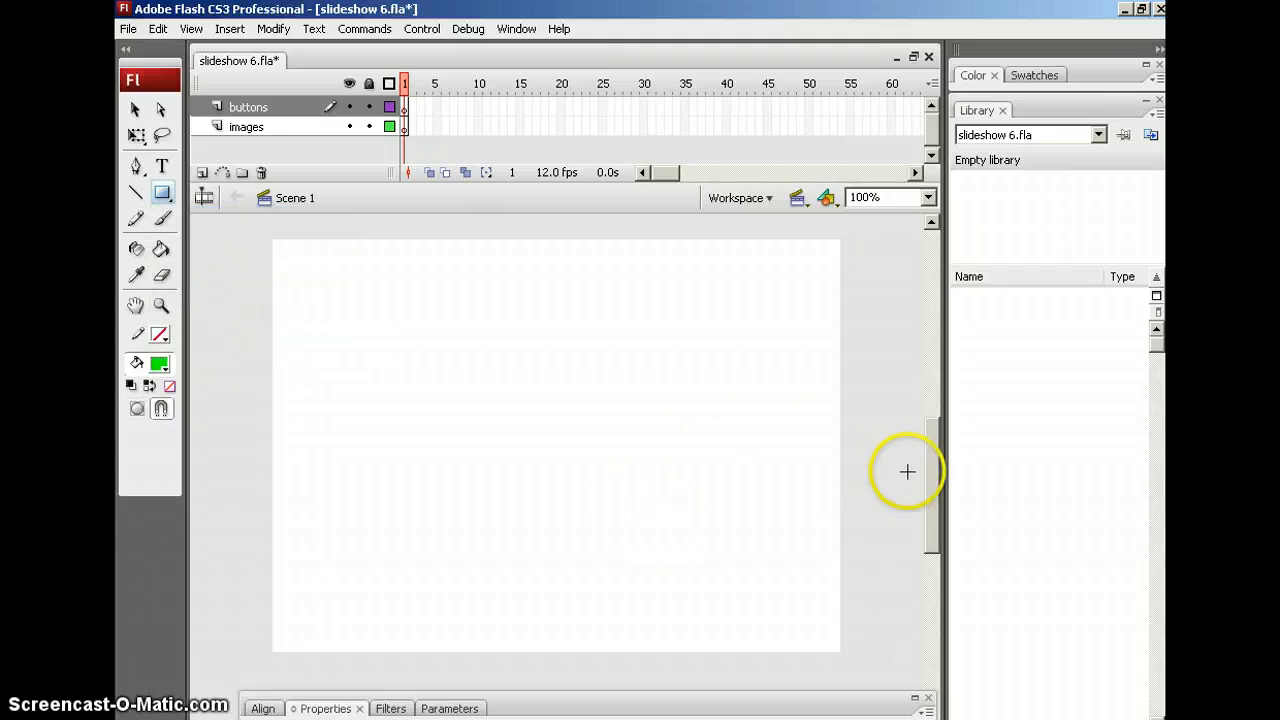
left_click_drag(933, 474, 933, 476)
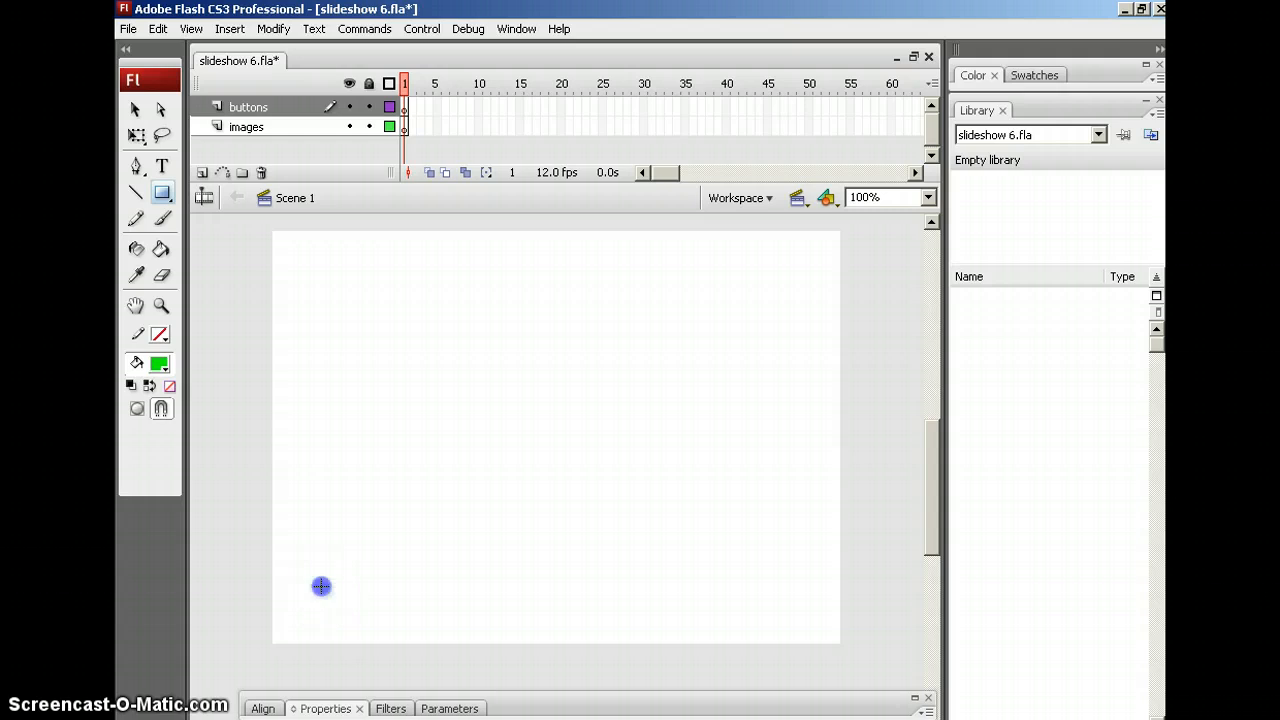
left_click_drag(321, 587, 368, 632)
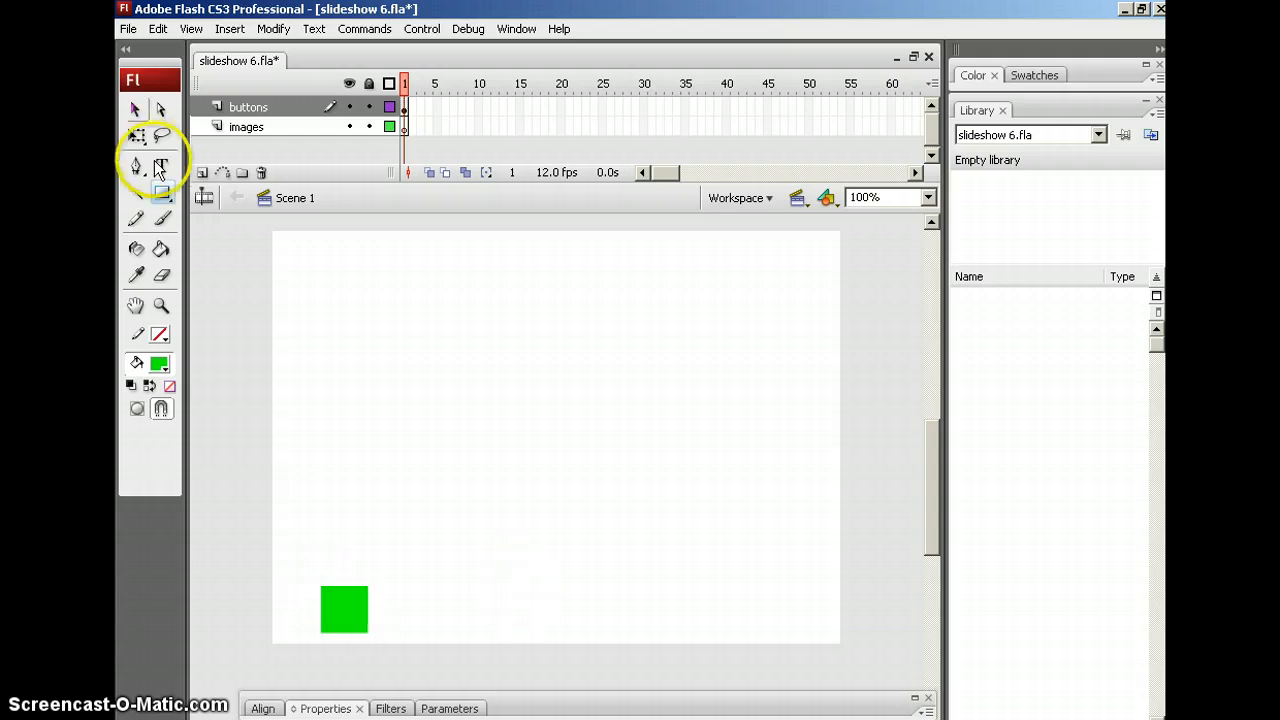
left_click(136, 110)
right_click(349, 611)
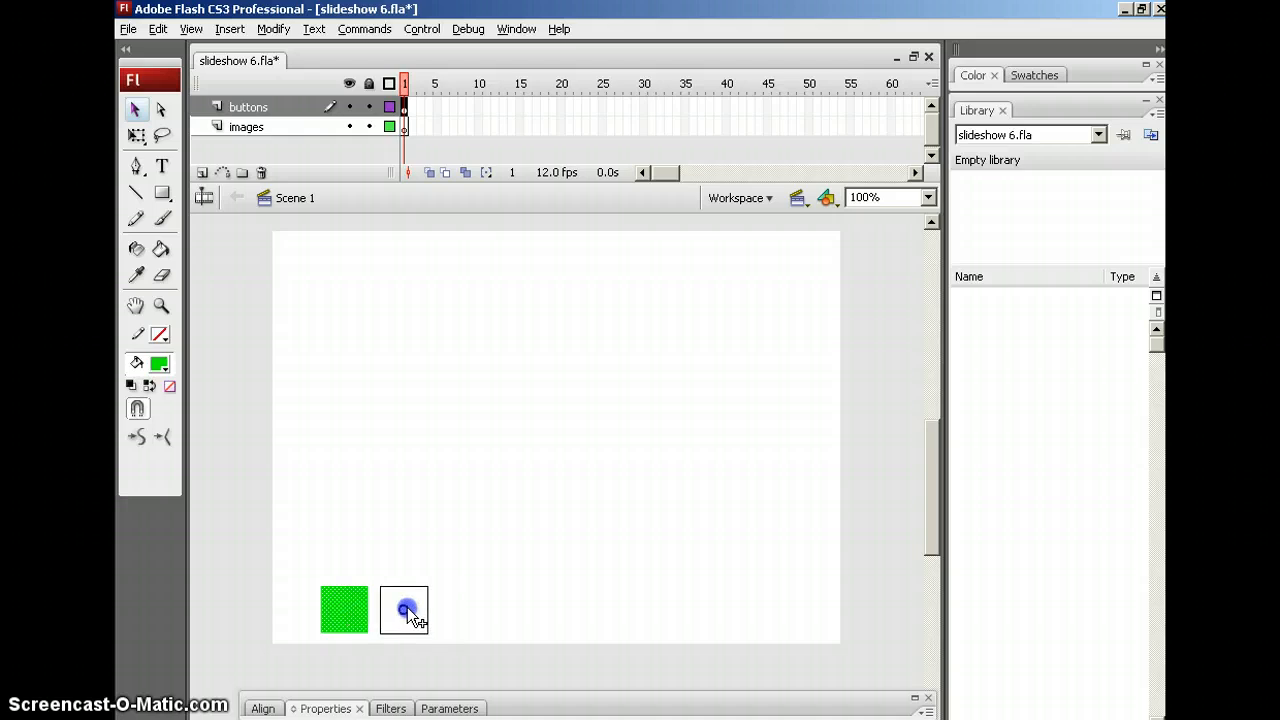
left_click_drag(407, 607, 407, 607)
Zoom in, narrow the copied square into a thin pause bar, and duplicate it for a second bar
left_click(161, 307)
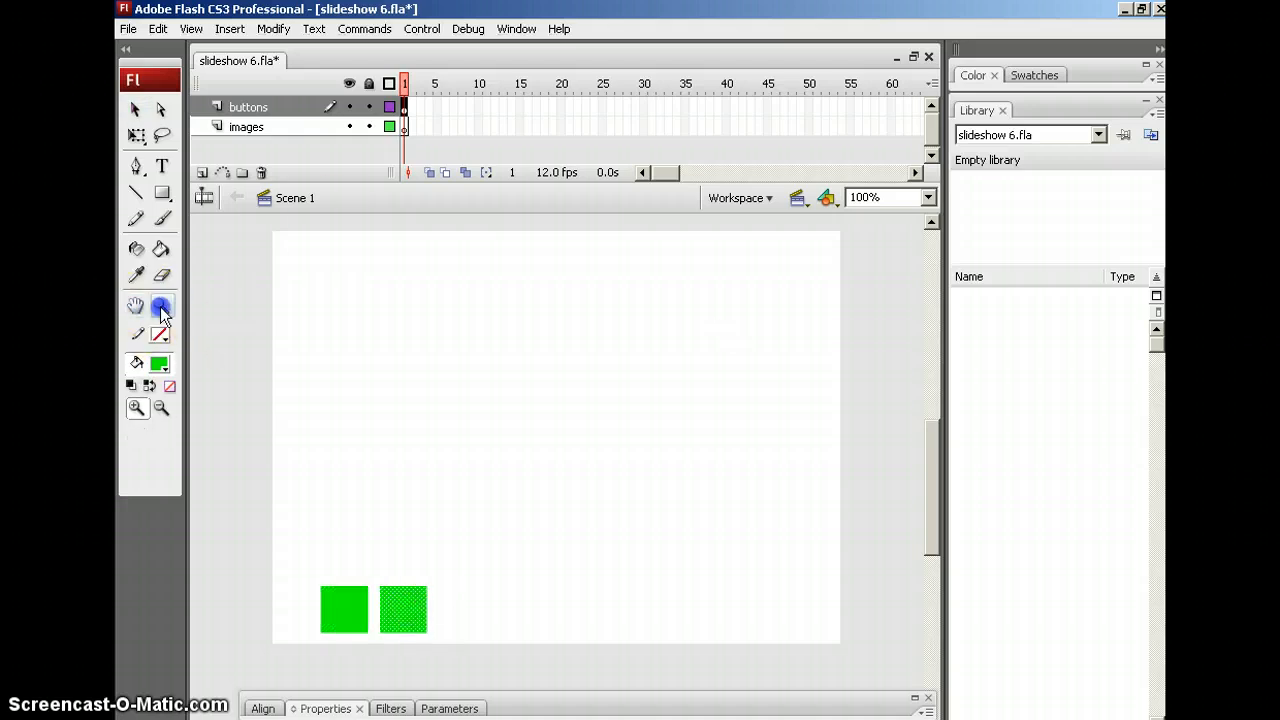
left_click(309, 577)
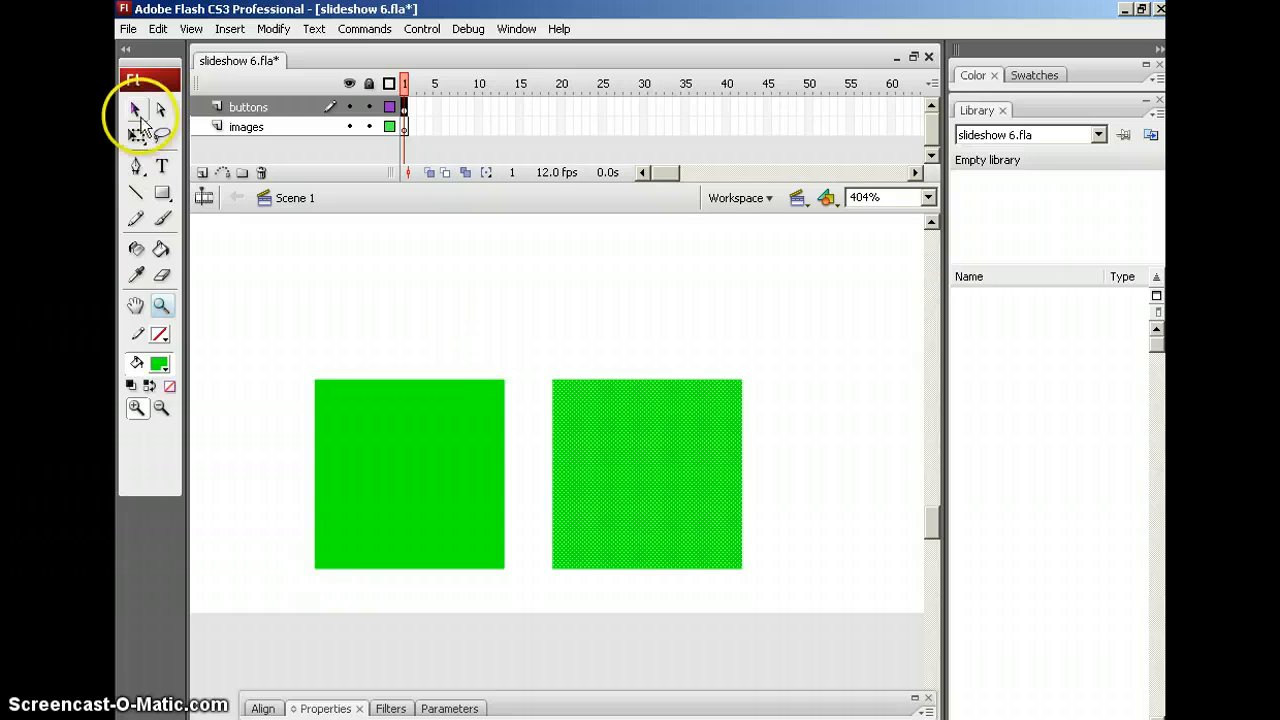
left_click(137, 112)
left_click(470, 468)
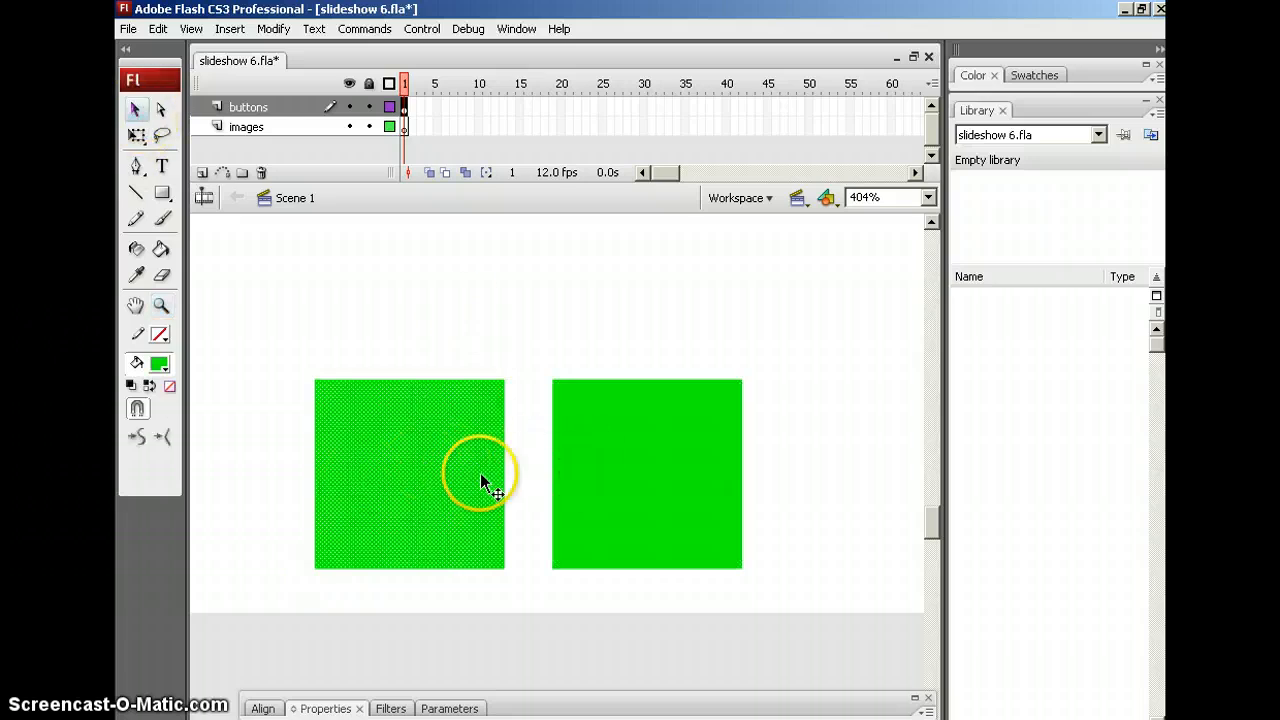
left_click(657, 463)
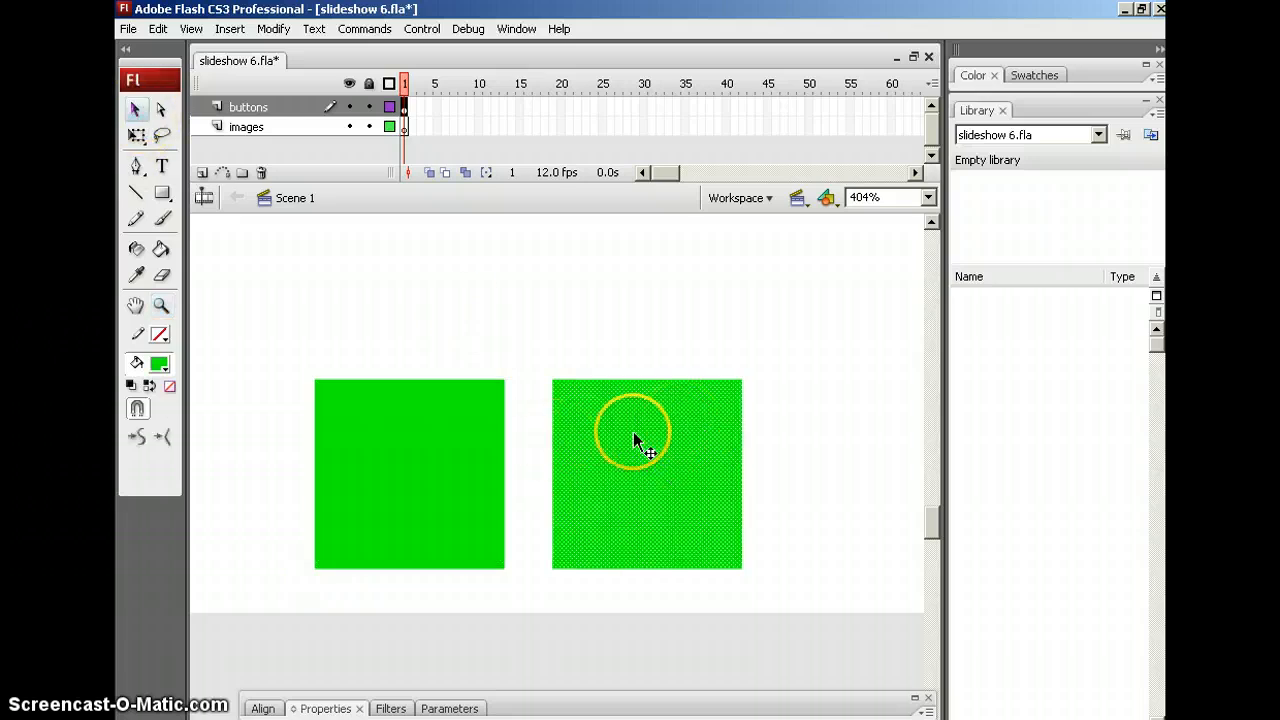
left_click(136, 135)
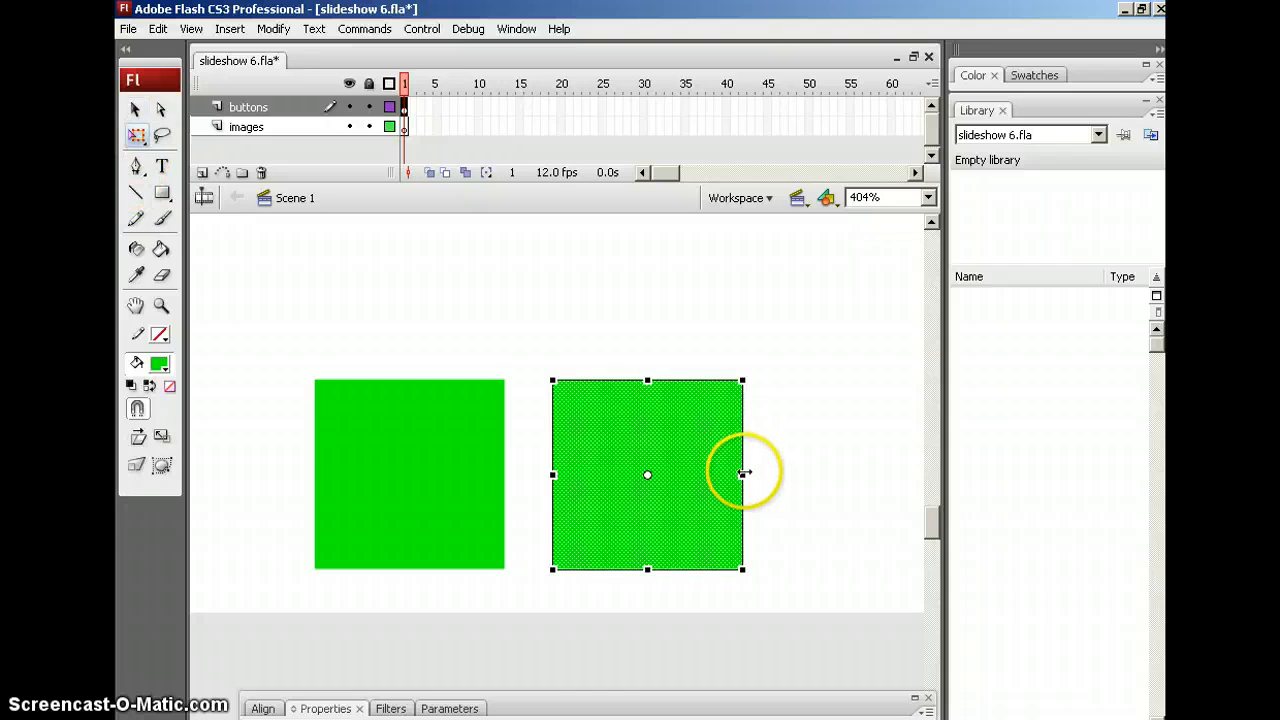
left_click_drag(742, 473, 604, 473)
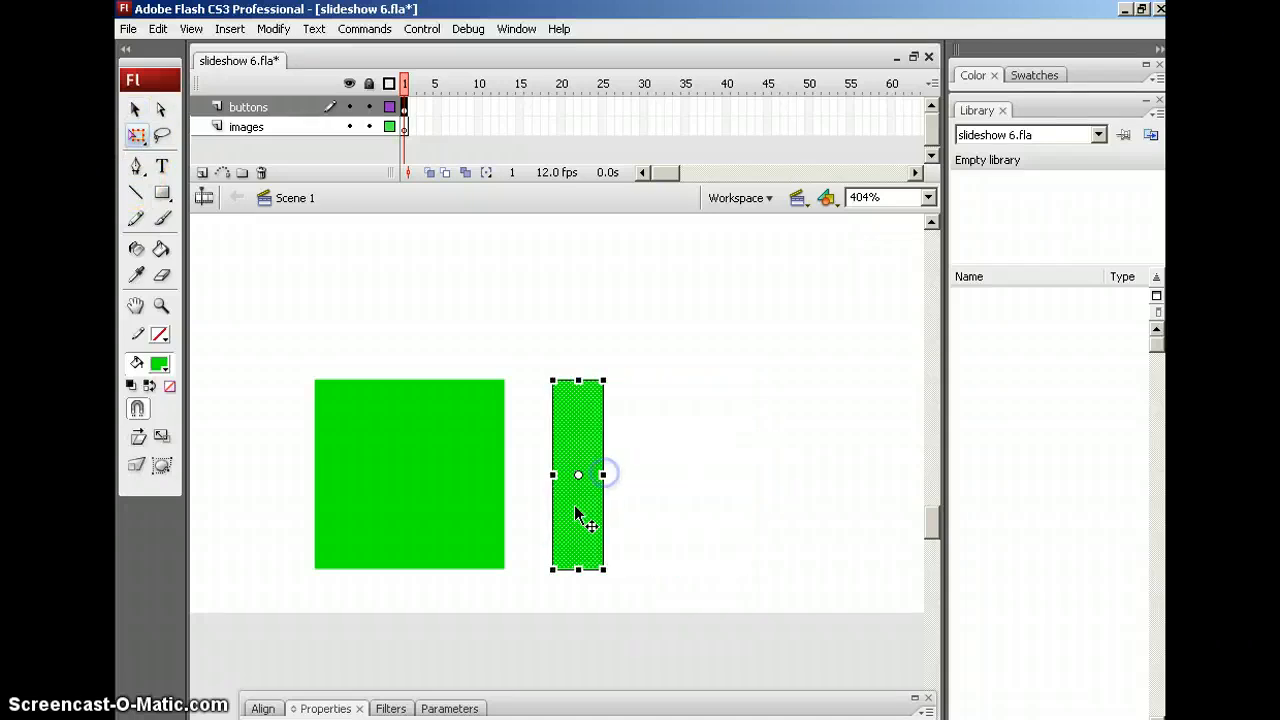
left_click_drag(566, 514, 646, 506)
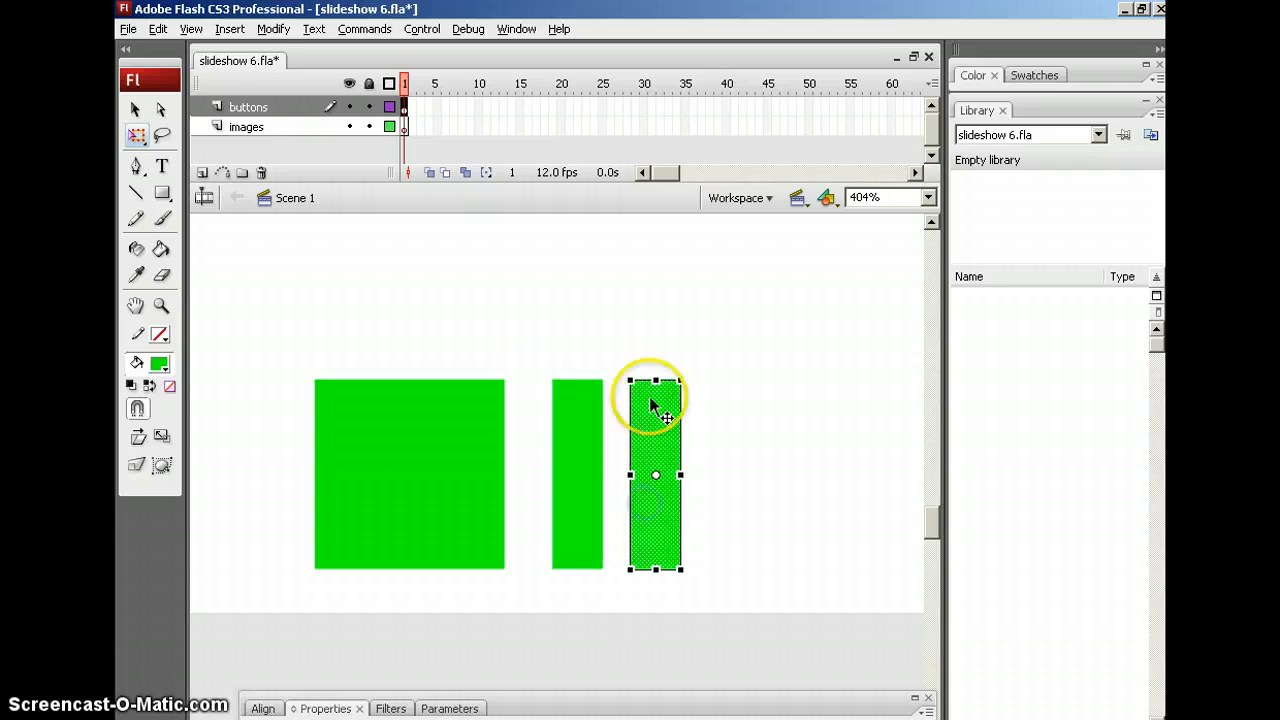
left_click_drag(666, 444, 666, 444)
left_click(763, 434)
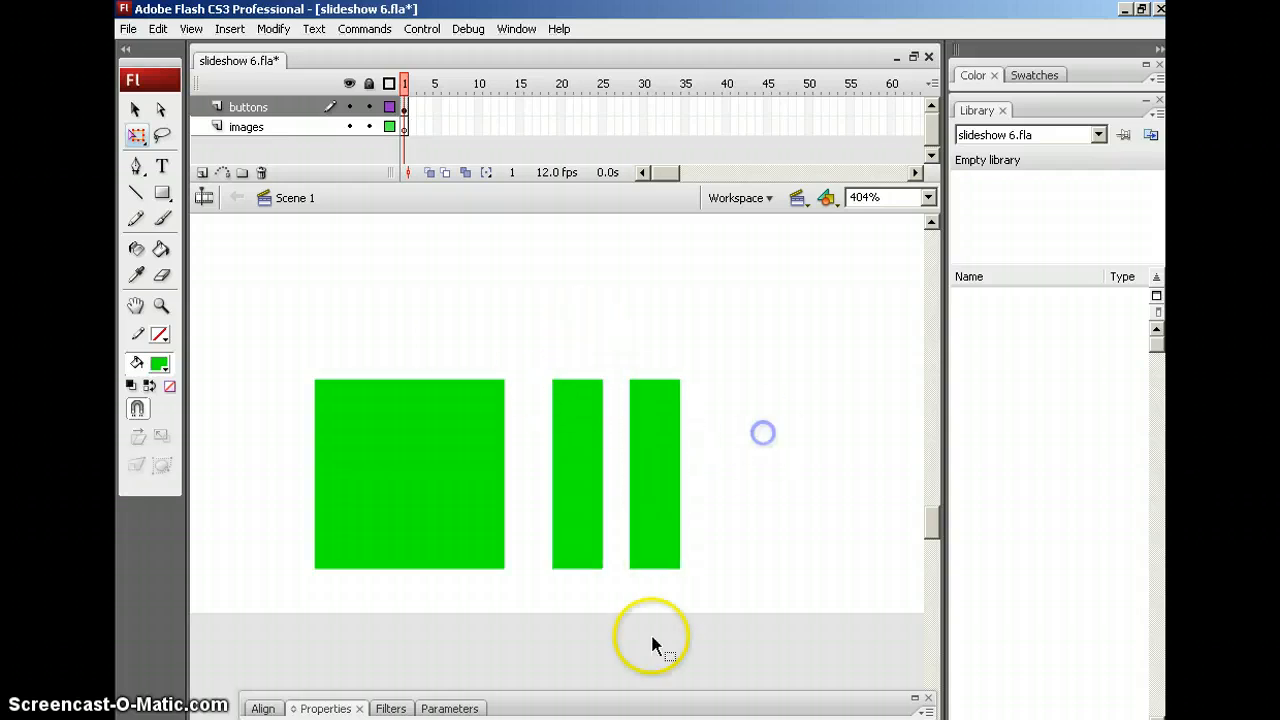
Duplicate the green square beside the bars and reshape it into a play triangle
left_click(162, 193)
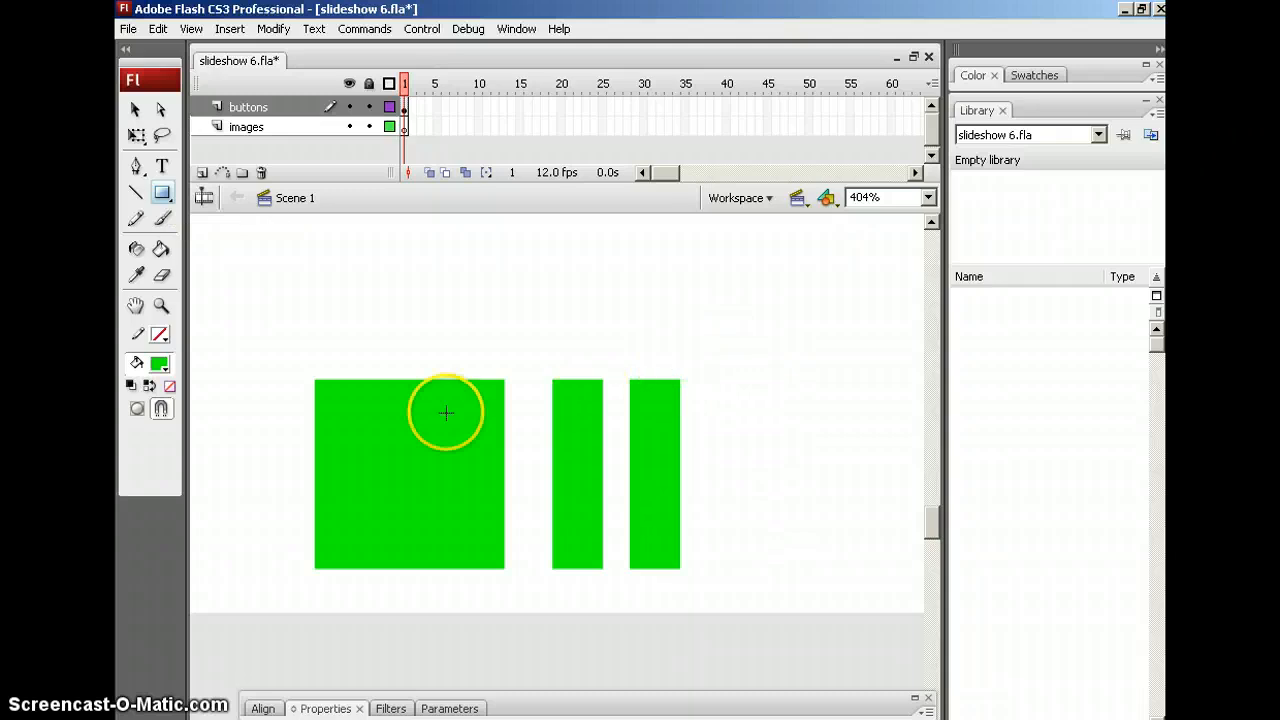
left_click(135, 109)
left_click_drag(455, 447, 839, 447)
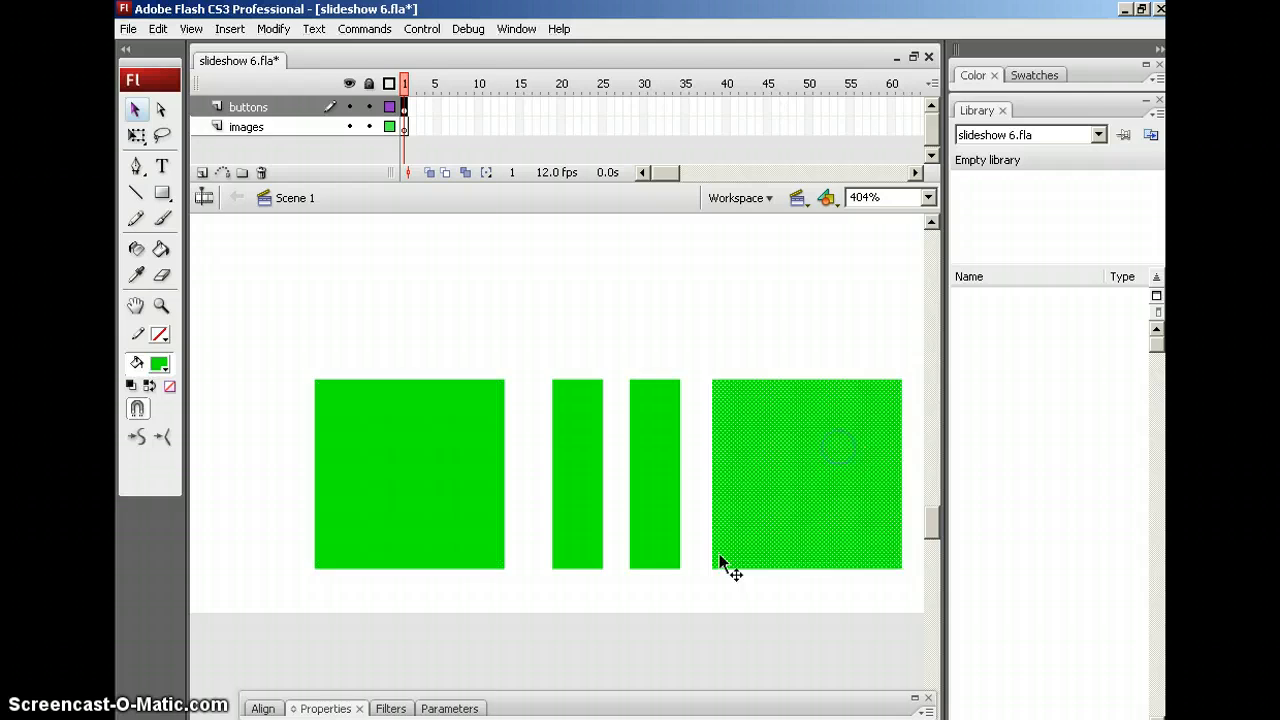
left_click_drag(803, 562, 596, 553)
left_click(702, 378)
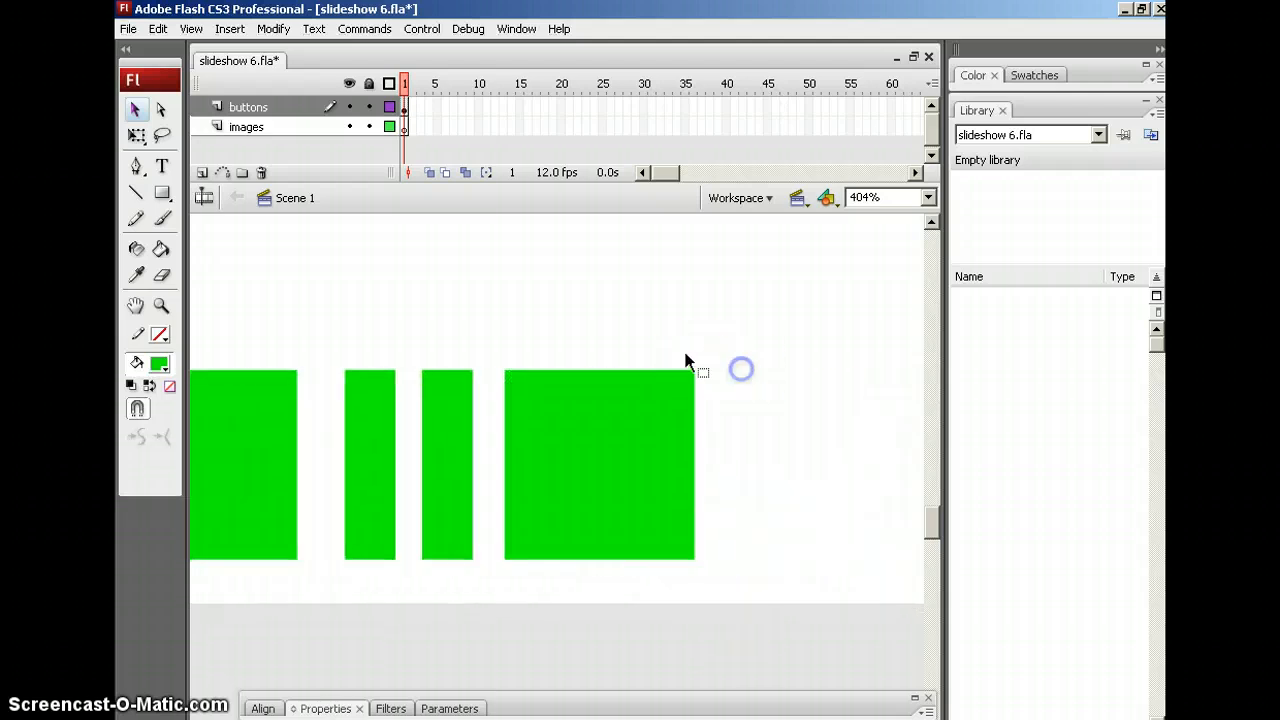
left_click_drag(693, 370, 694, 467)
left_click_drag(694, 557, 695, 471)
left_click(745, 389)
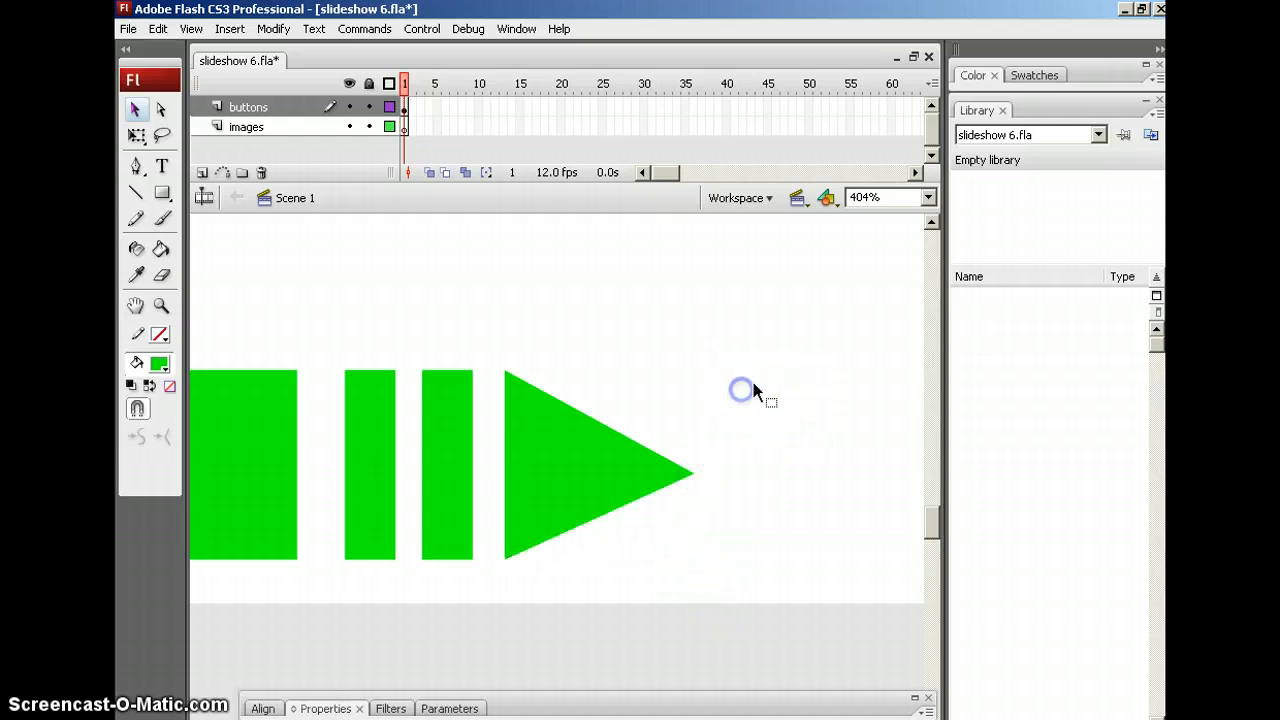
Narrow the green triangle slightly from its right side with Free Transform
left_click(564, 458)
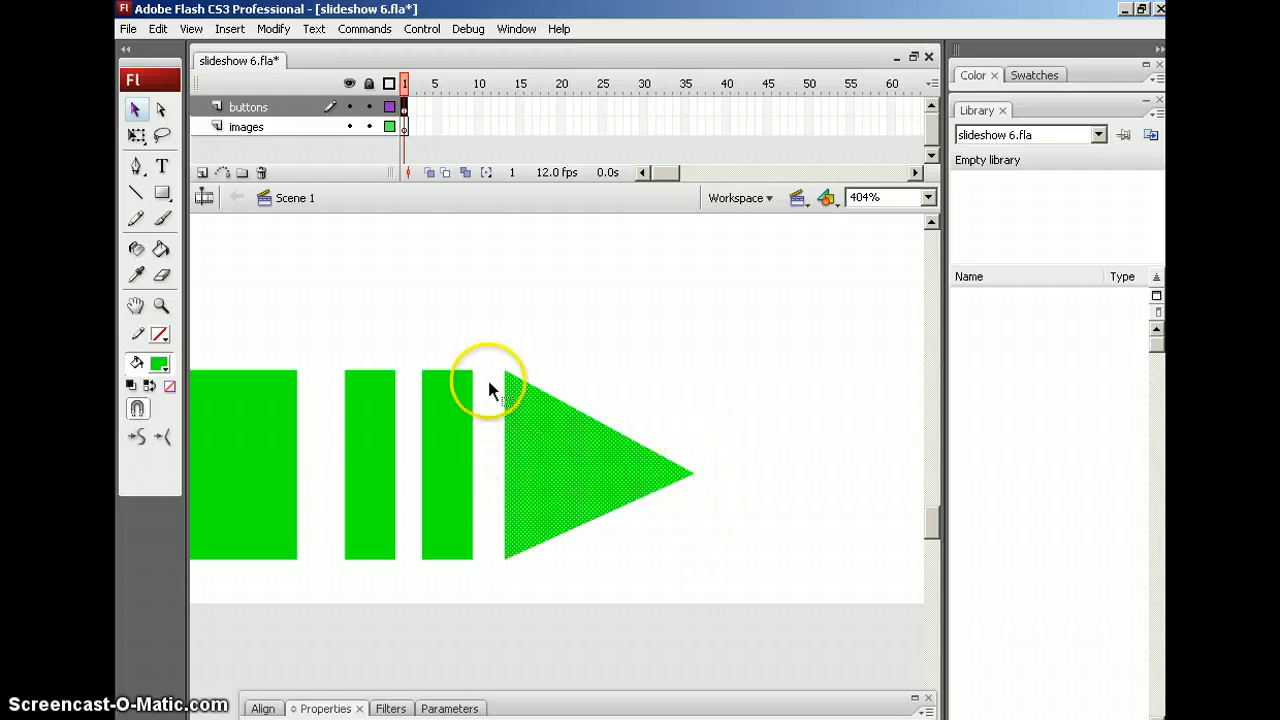
left_click(136, 135)
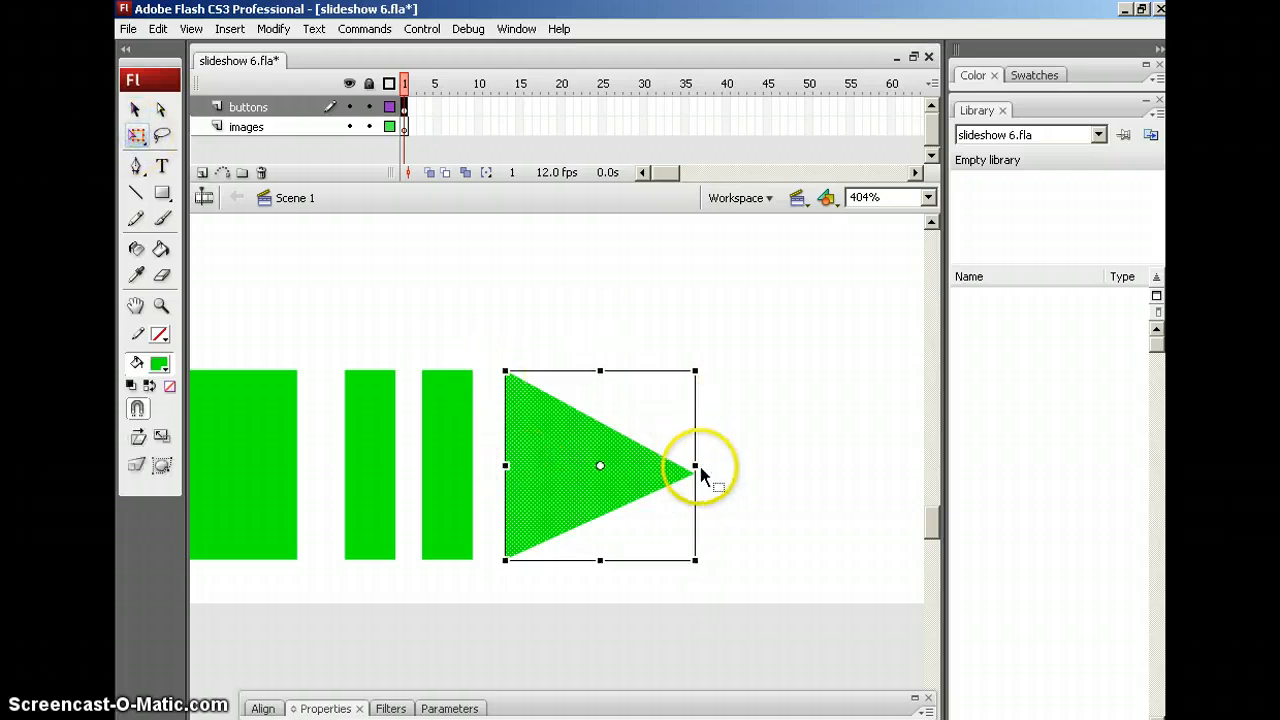
left_click_drag(694, 466, 686, 464)
left_click(741, 461)
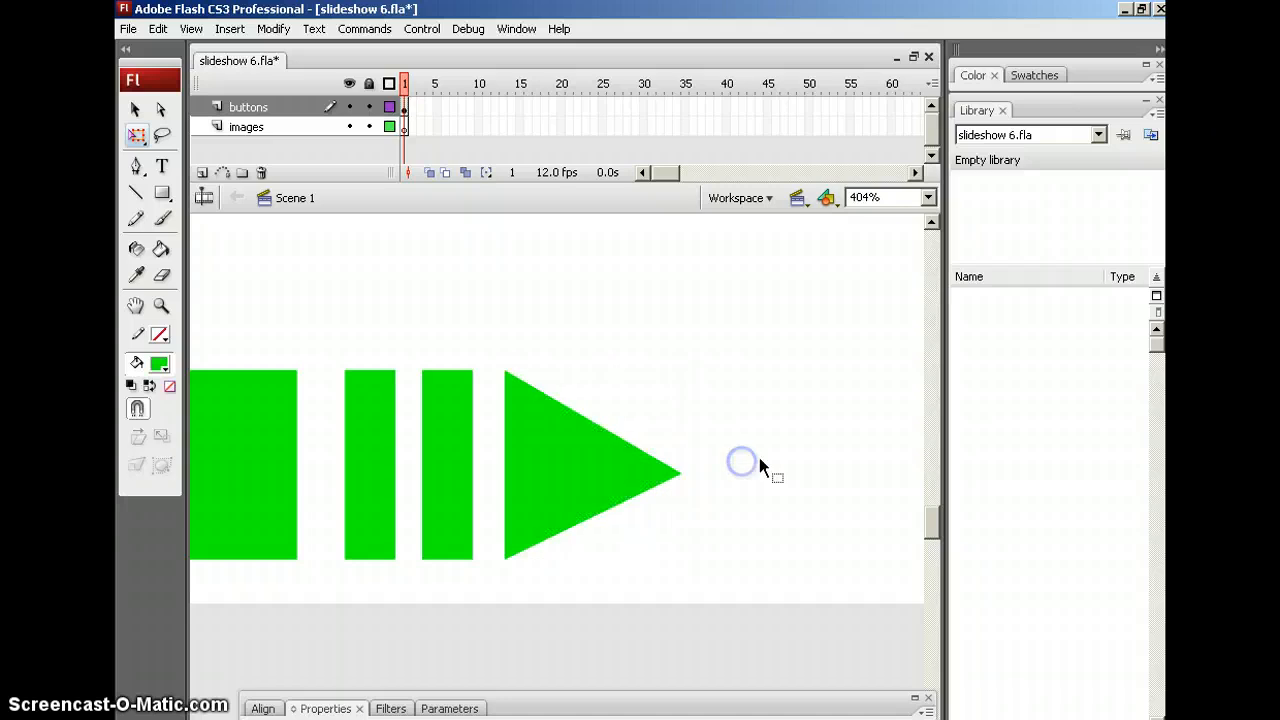
left_click(567, 484)
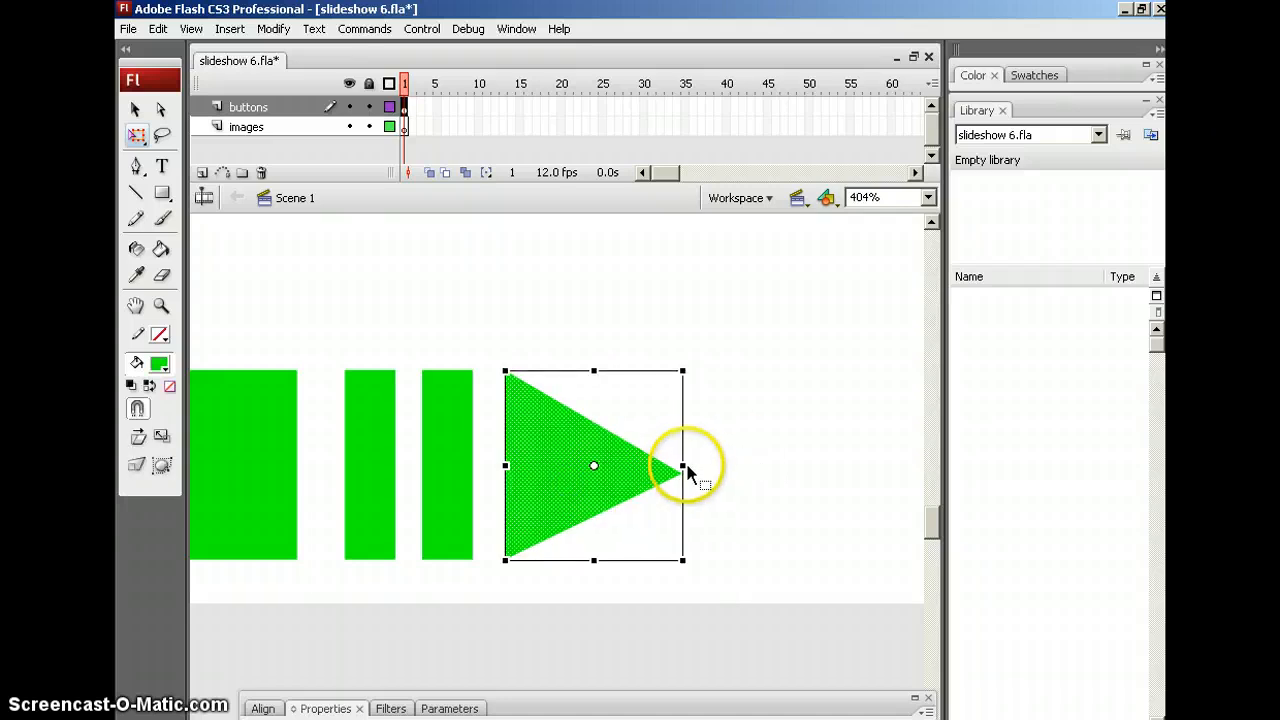
left_click_drag(680, 464, 662, 466)
left_click(731, 461)
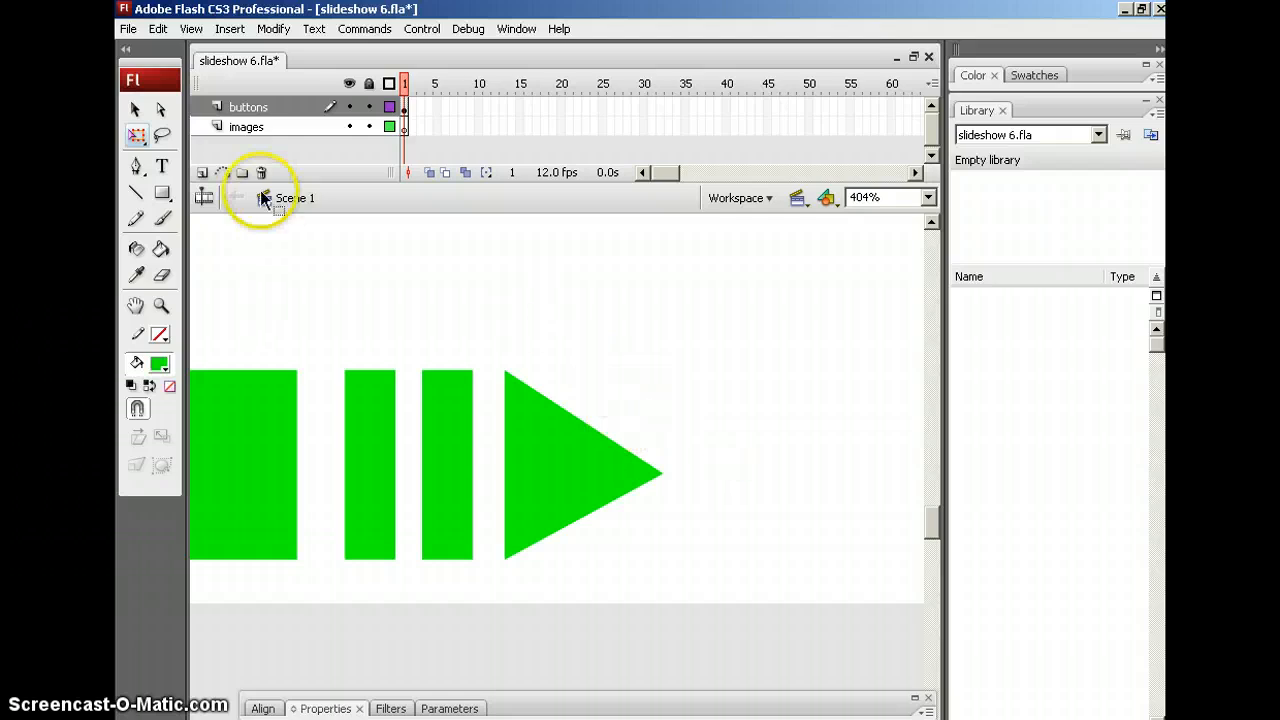
Convert the triangle with F8 into a Button symbol named play
left_click(532, 428)
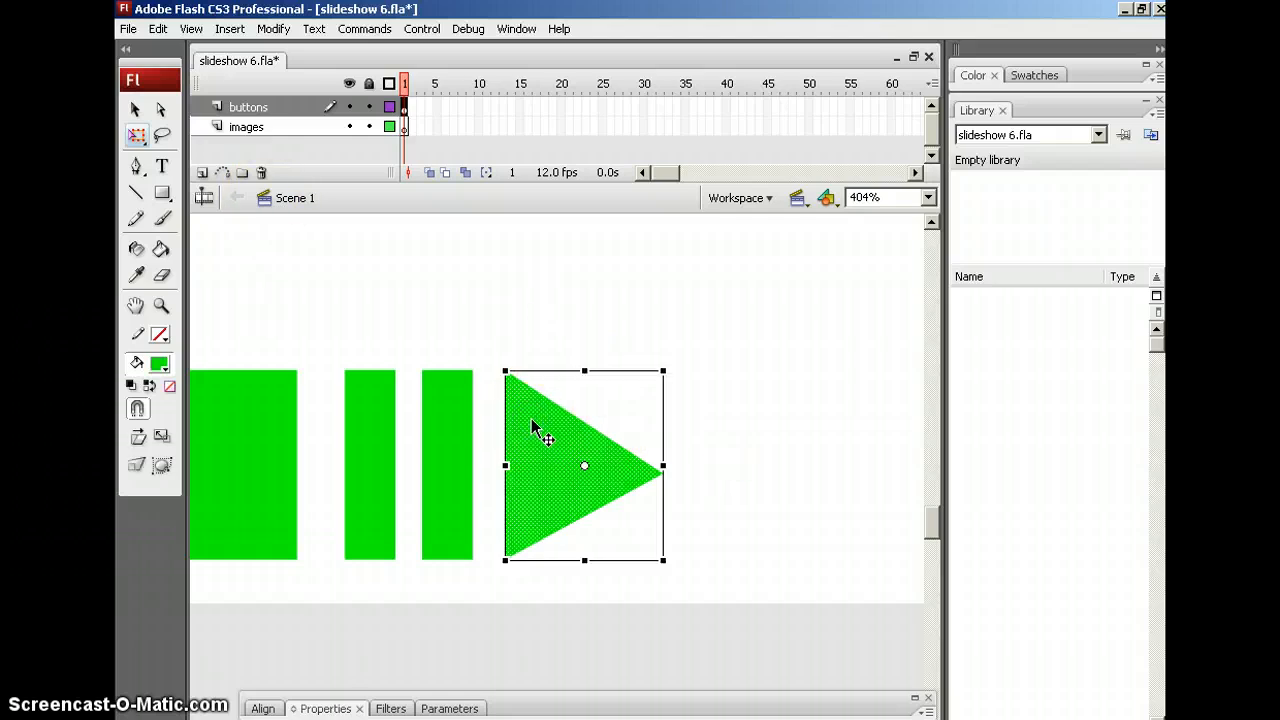
key("F8")
left_click(516, 219)
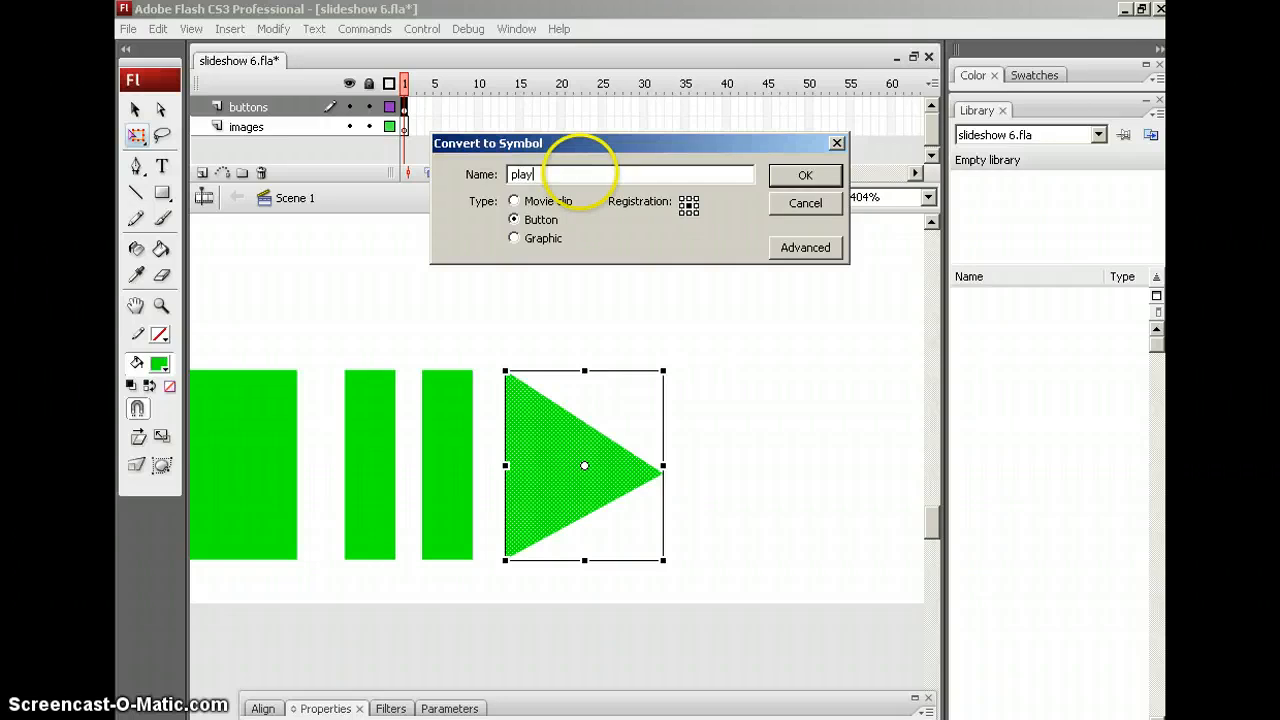
left_click(578, 174)
Finish the play button symbol, then convert the two green bars into a pause Button symbol
type("play")
left_click(804, 176)
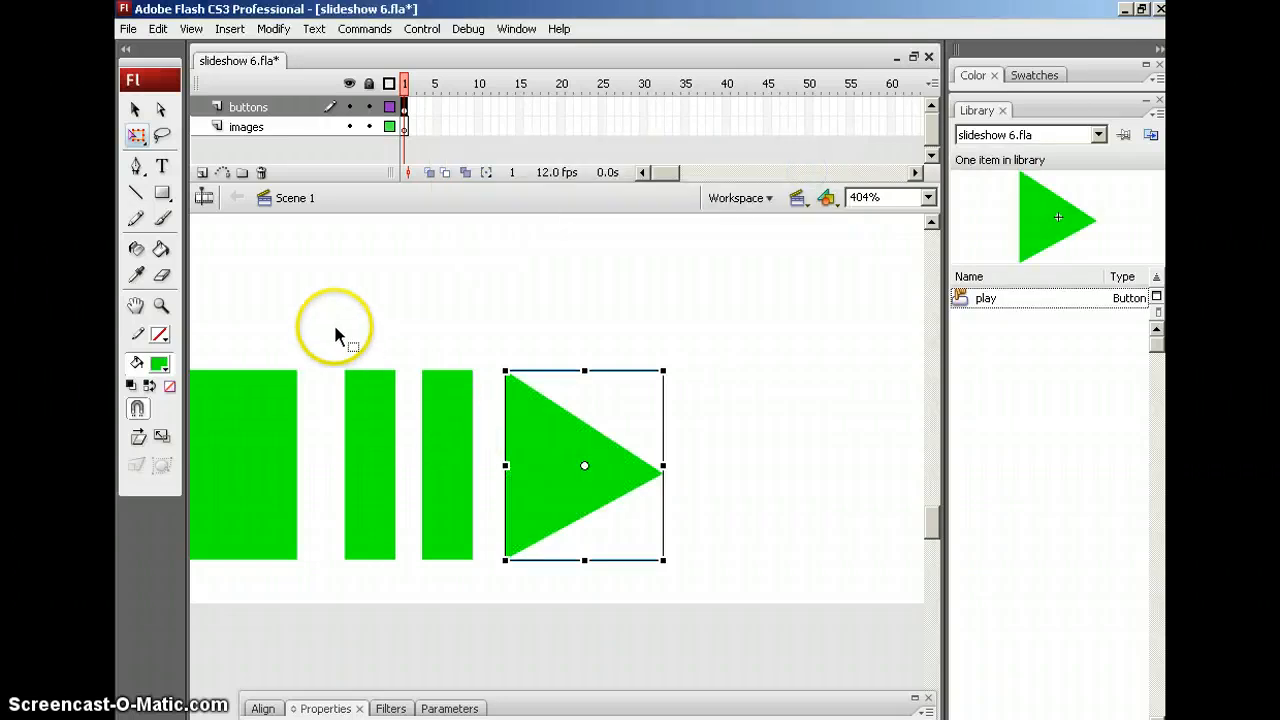
left_click_drag(335, 328, 485, 588)
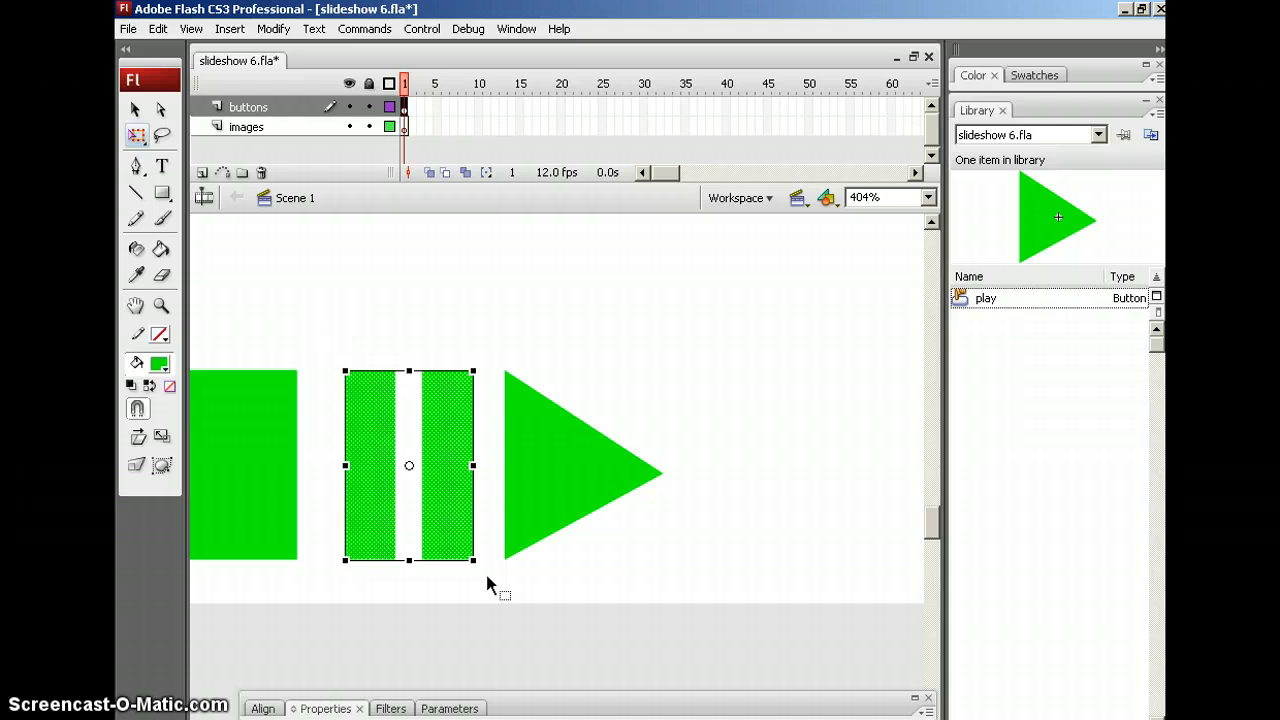
key("F8")
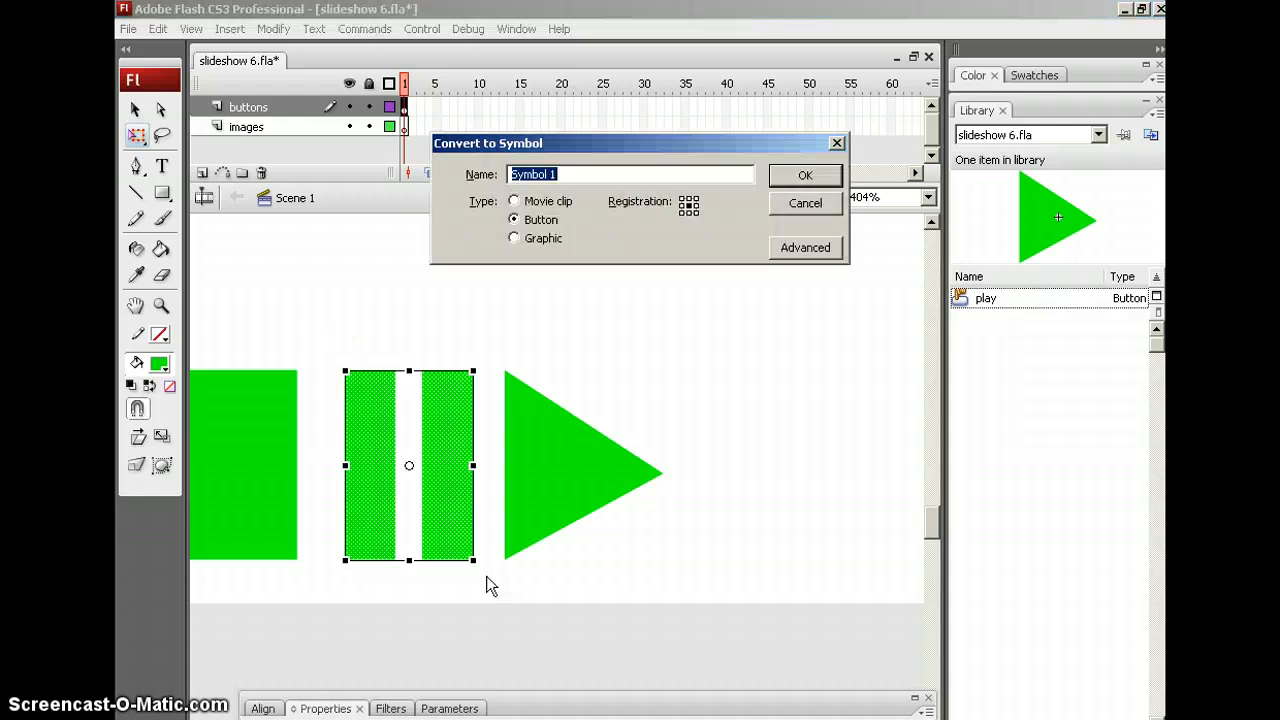
left_click(800, 176)
Convert the green square into a Button symbol named 'stop' and open it for editing
scroll(516, 396, "left", 5)
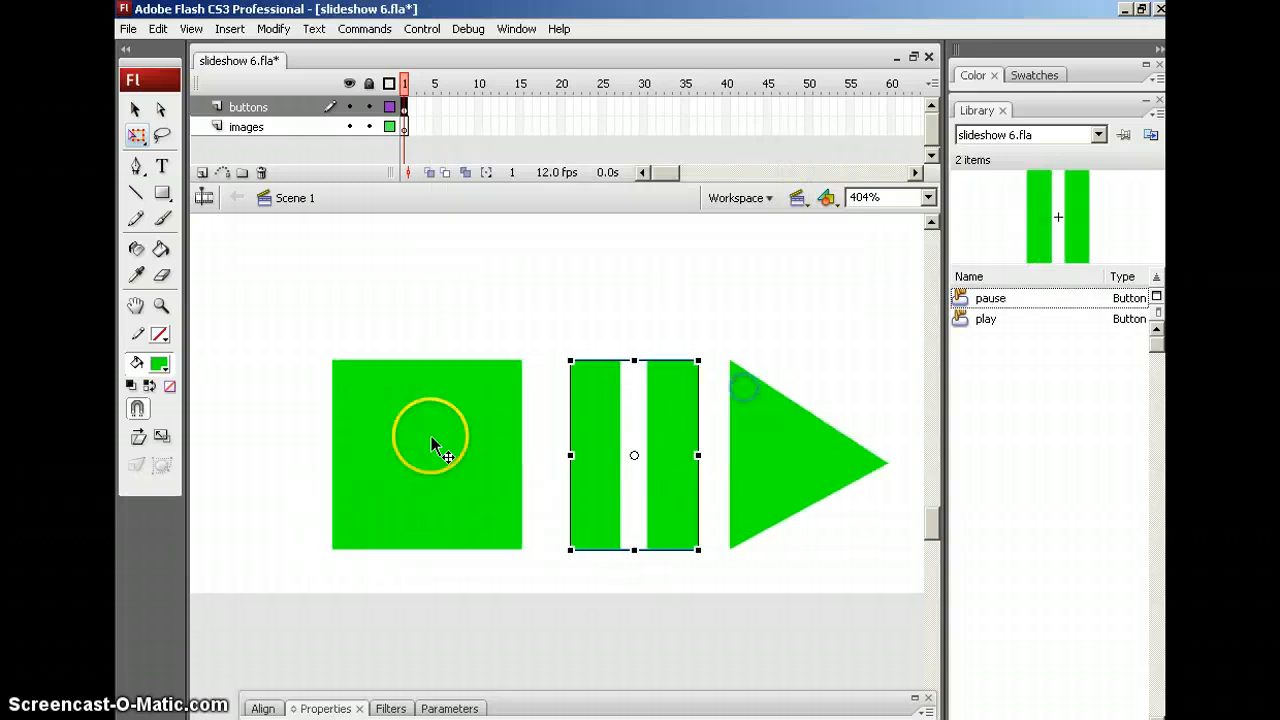
left_click(432, 445)
key("F8")
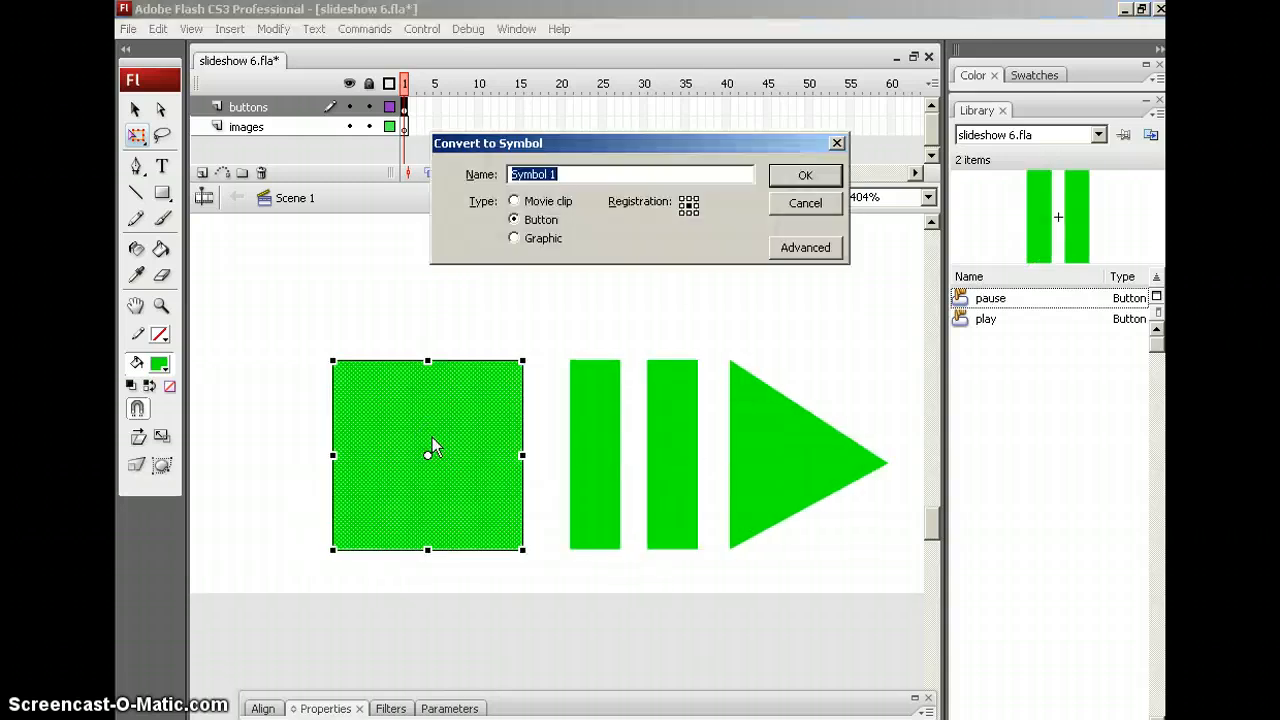
left_click(448, 369)
left_click(479, 298)
type("stop")
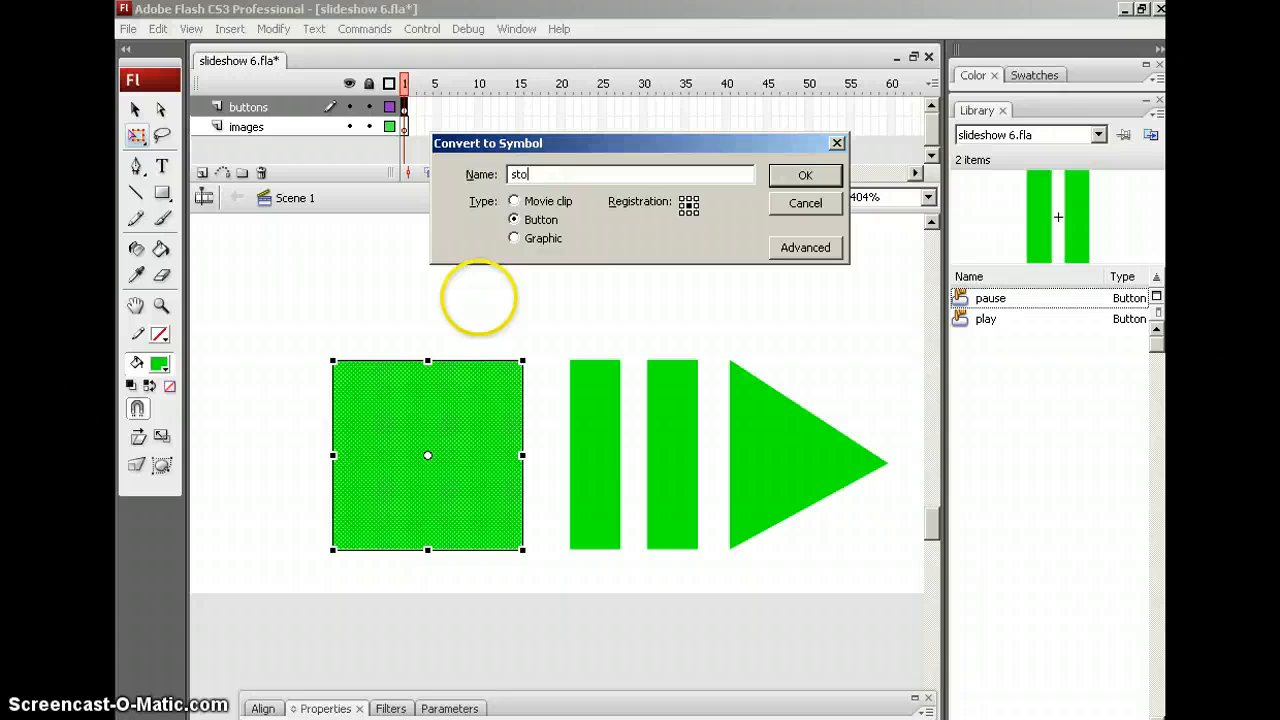
left_click(810, 177)
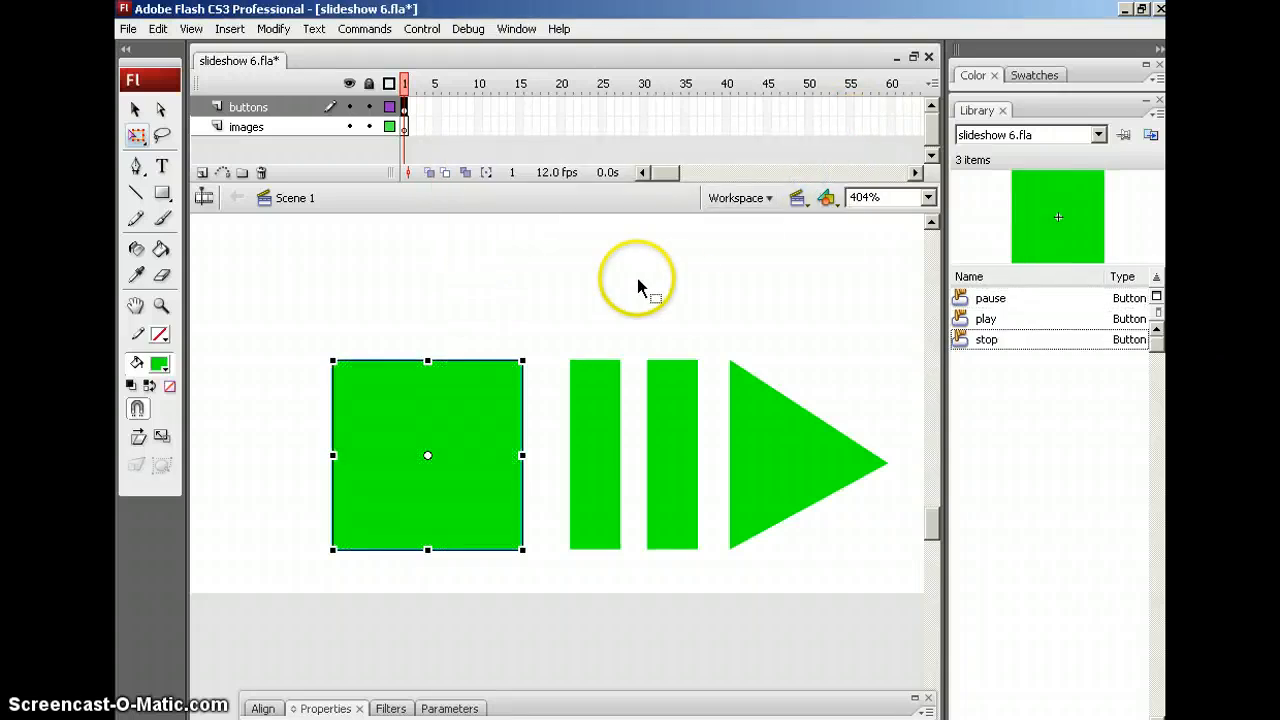
double_click(452, 417)
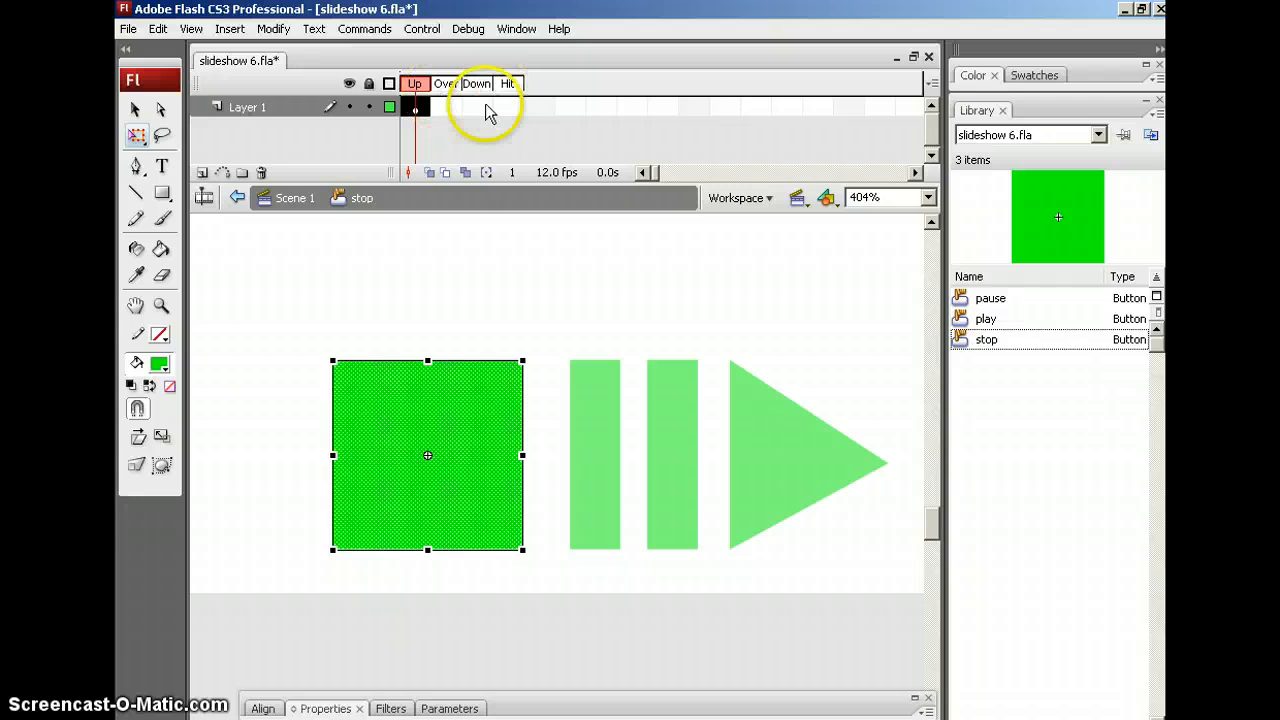
Return to Scene 1 and zoom out to 50% to see the whole stage
left_click(285, 198)
left_click(574, 315)
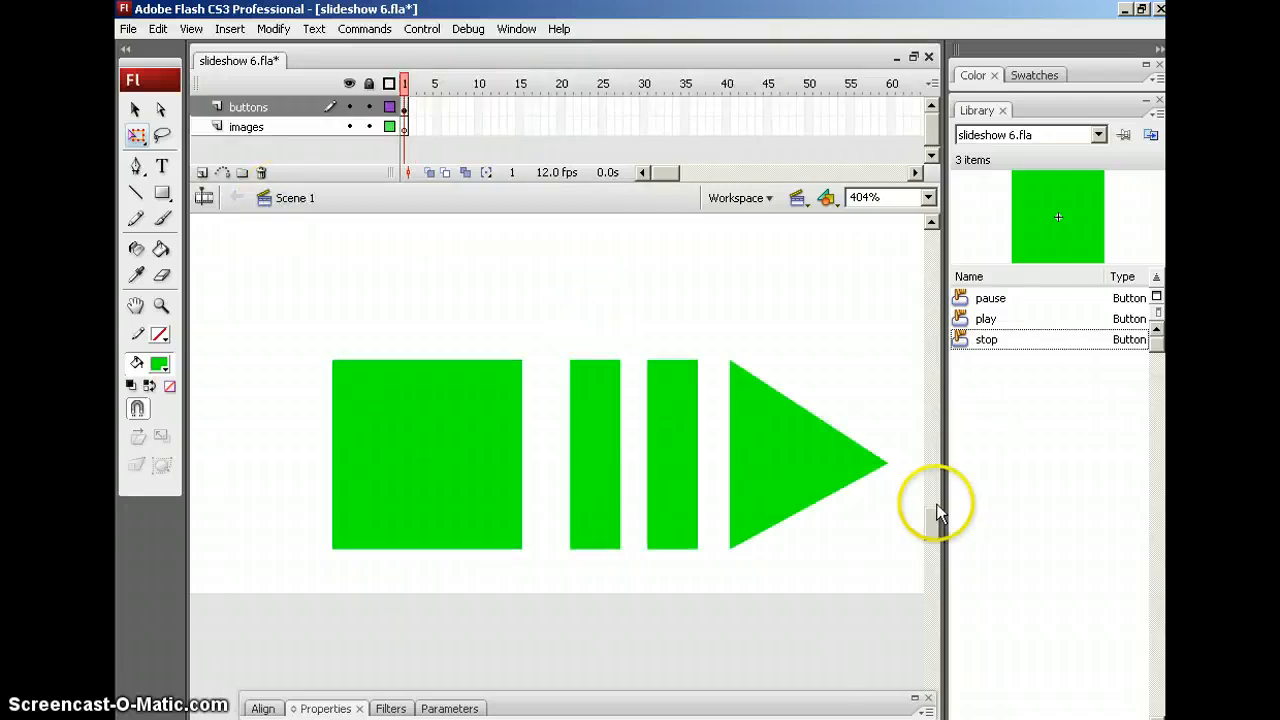
left_click_drag(928, 523, 928, 512)
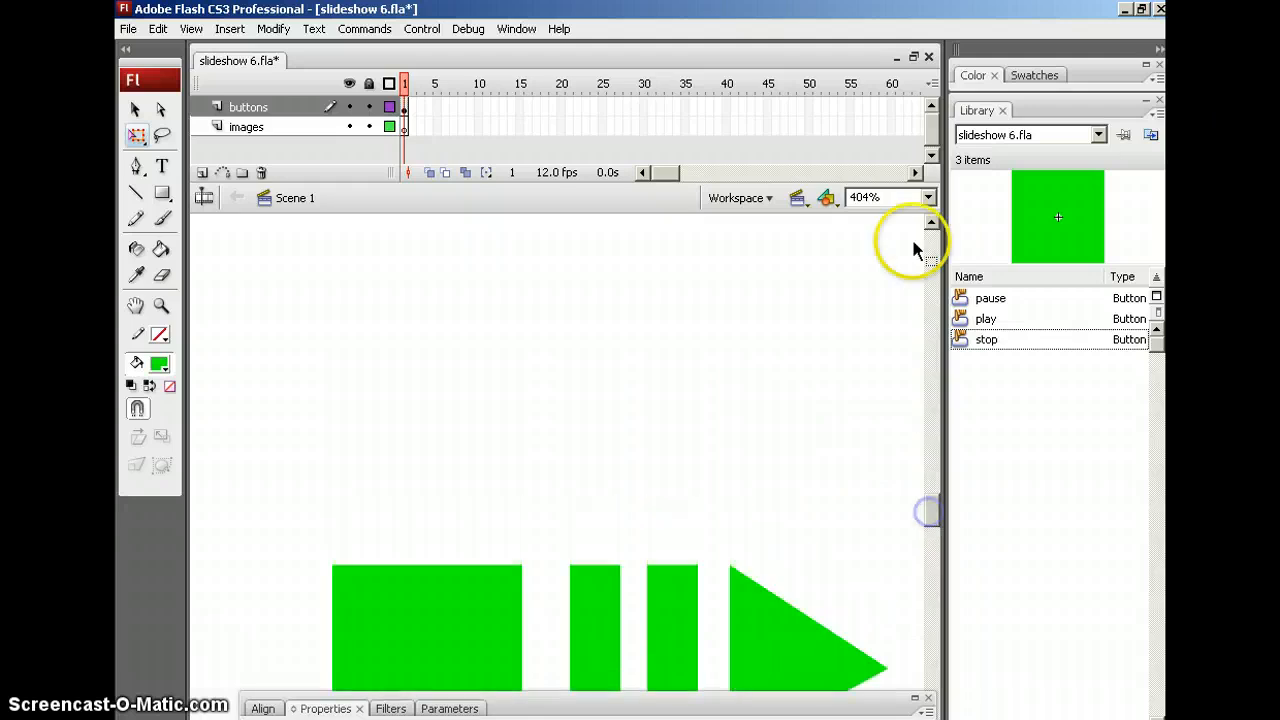
left_click(928, 197)
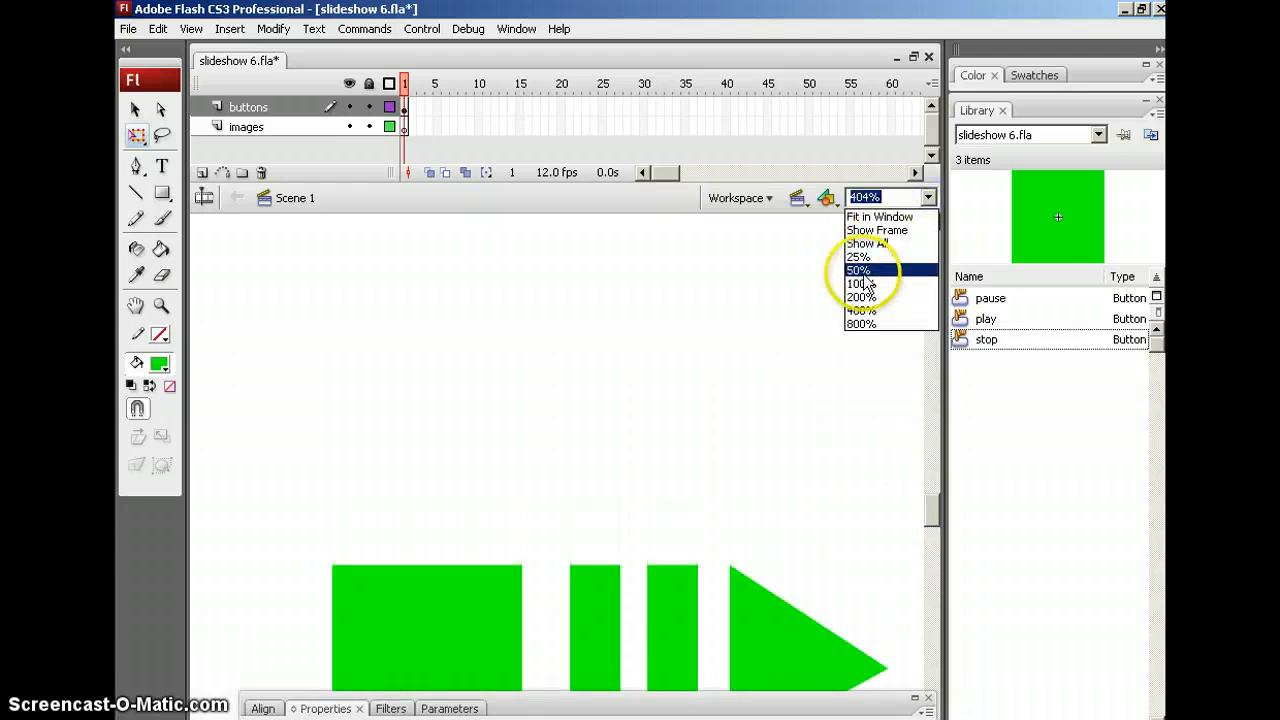
left_click(862, 270)
Move the stop, pause and play buttons together to the stage's bottom centre, then Show Frame
left_click_drag(514, 449, 512, 443)
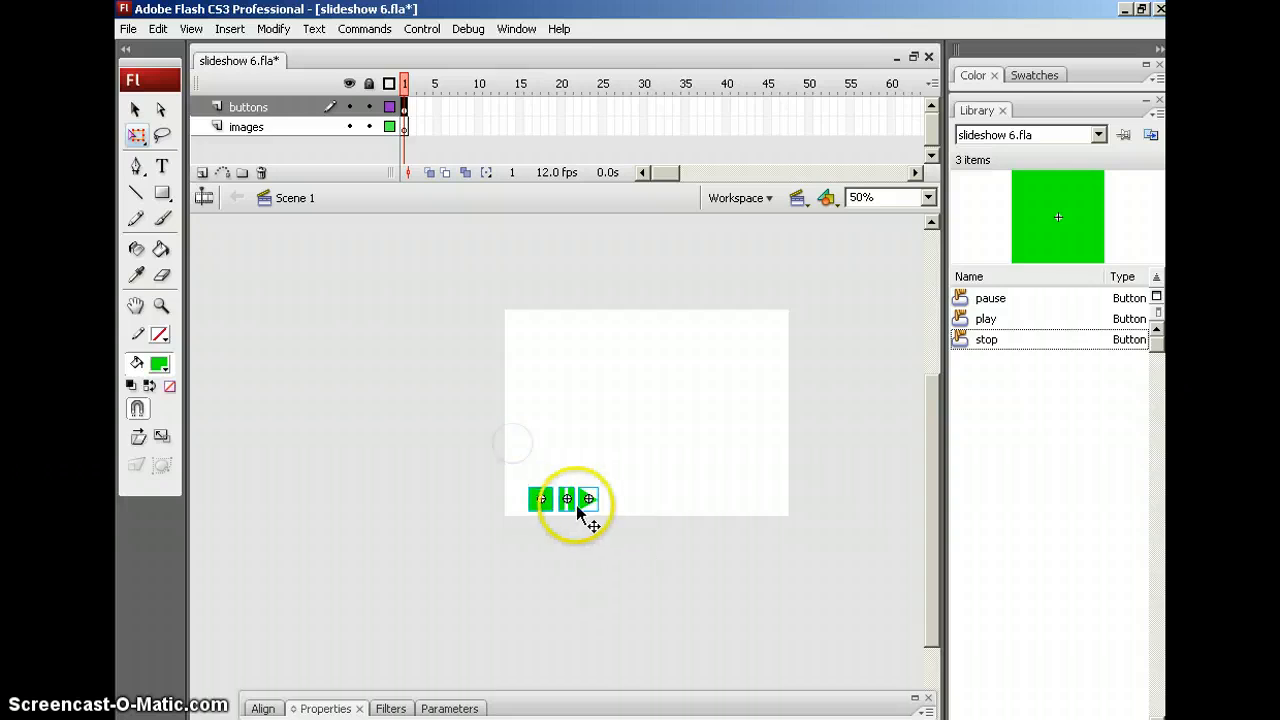
left_click(585, 508)
left_click_drag(582, 507, 673, 508)
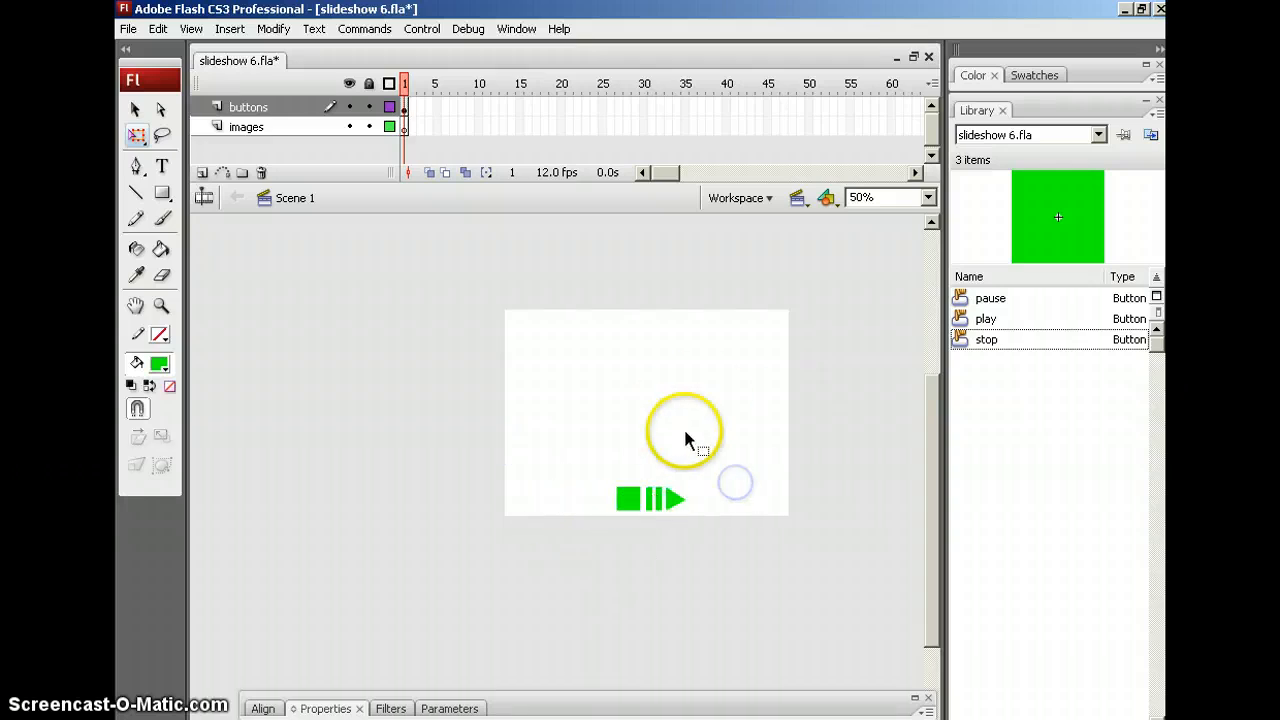
left_click(928, 197)
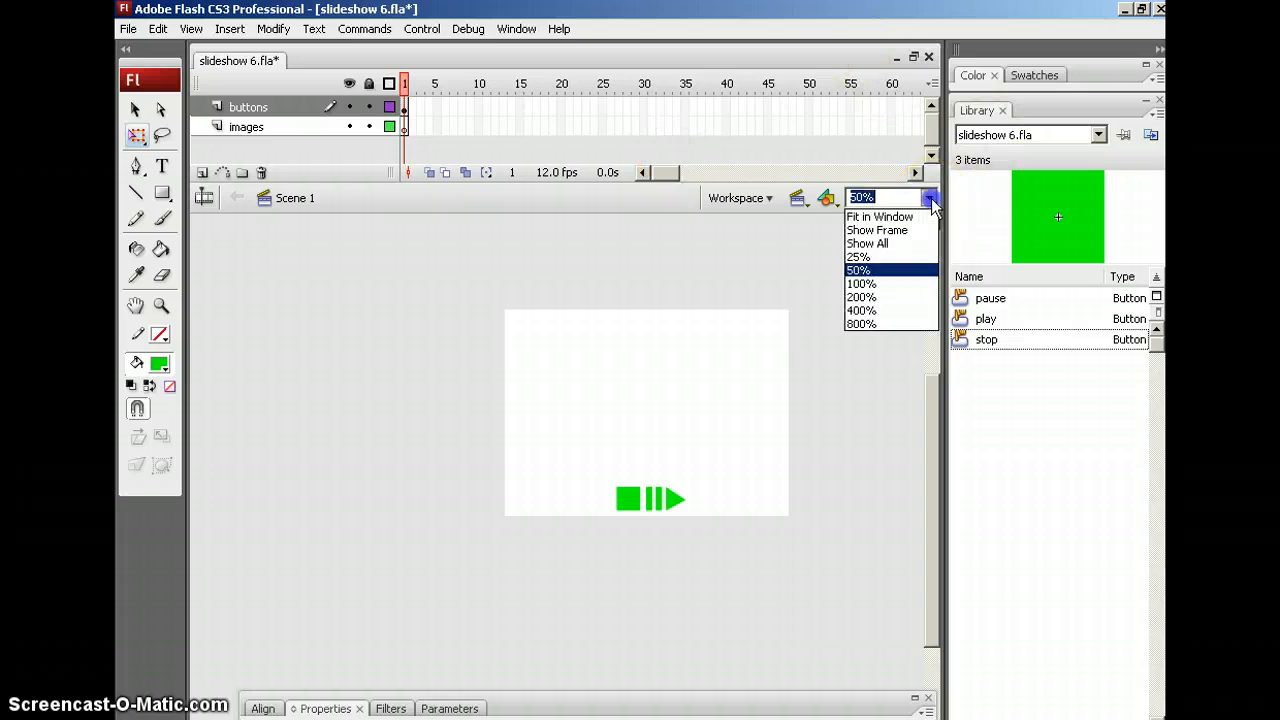
left_click(883, 230)
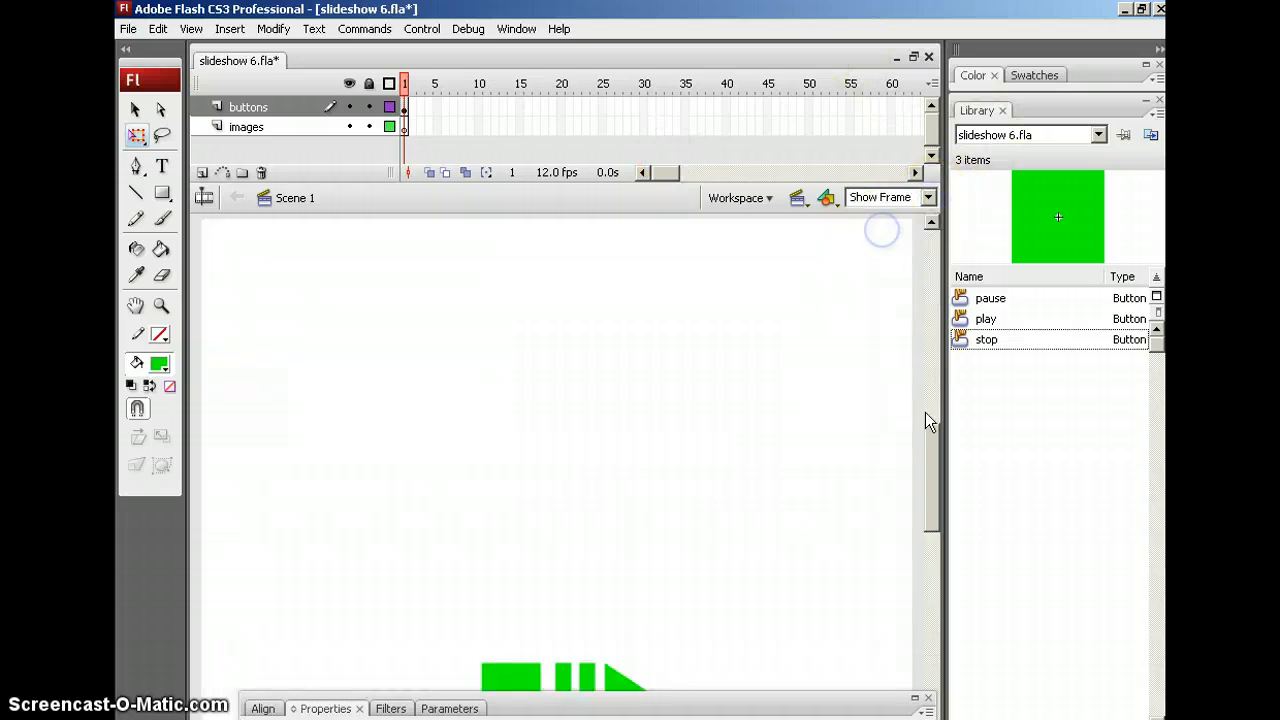
left_click_drag(932, 483, 932, 493)
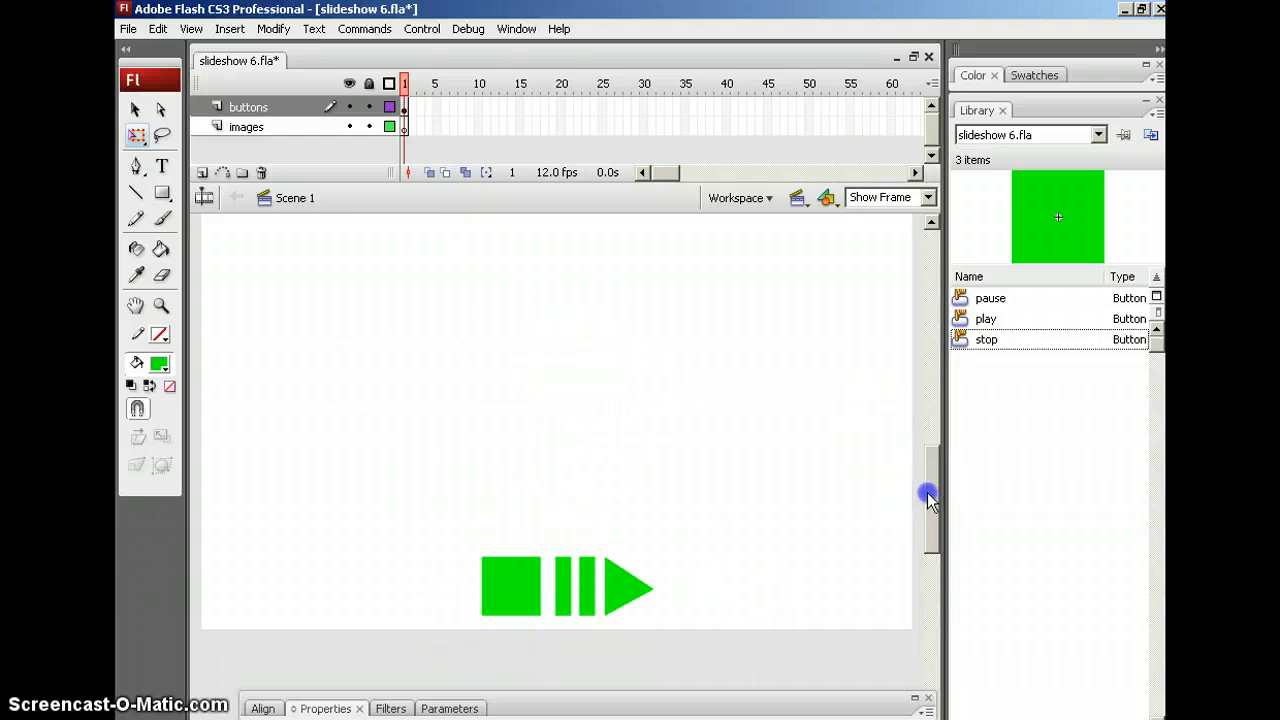
left_click_drag(928, 500, 928, 493)
left_click_drag(576, 205, 577, 161)
left_click_drag(931, 452, 932, 440)
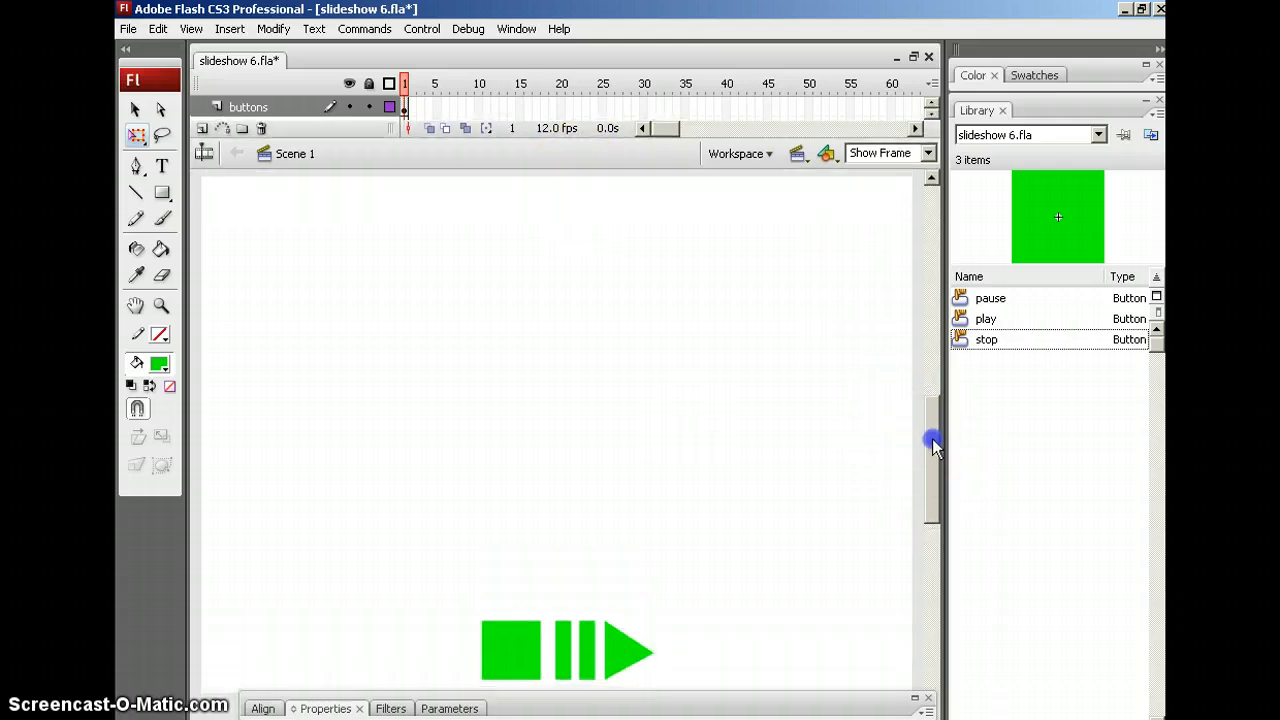
left_click(131, 30)
left_click(257, 314)
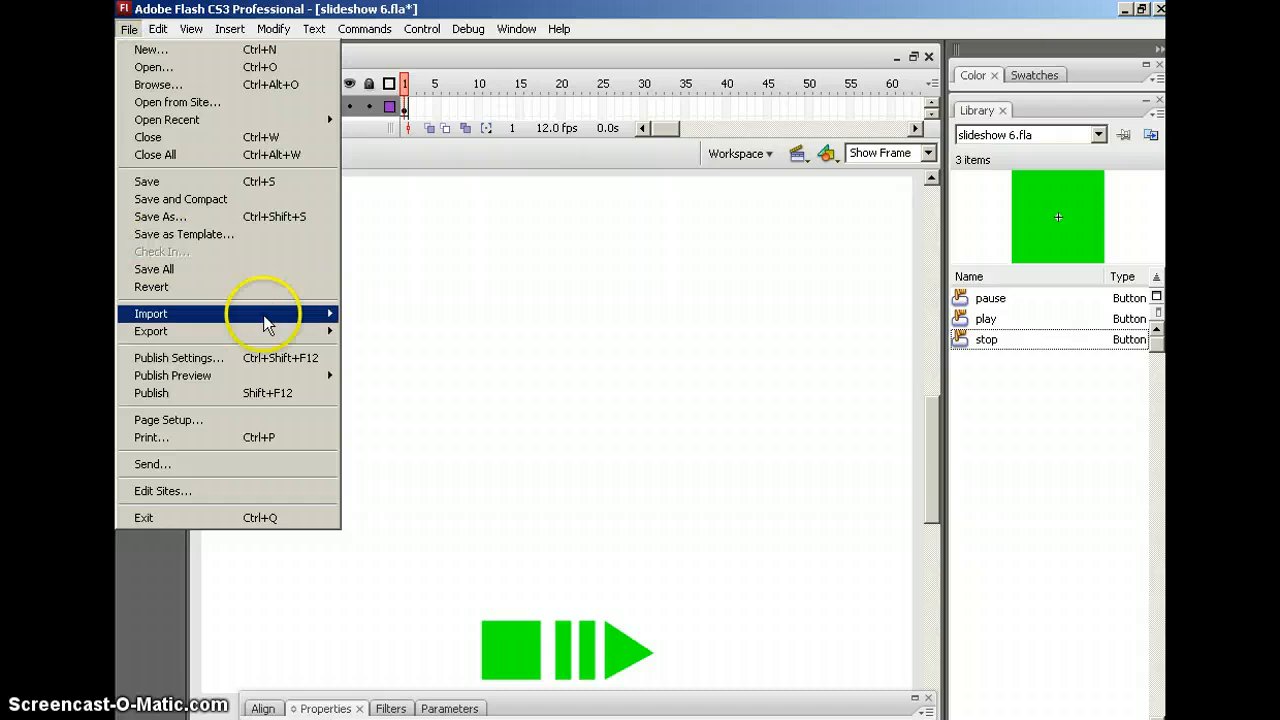
left_click(385, 331)
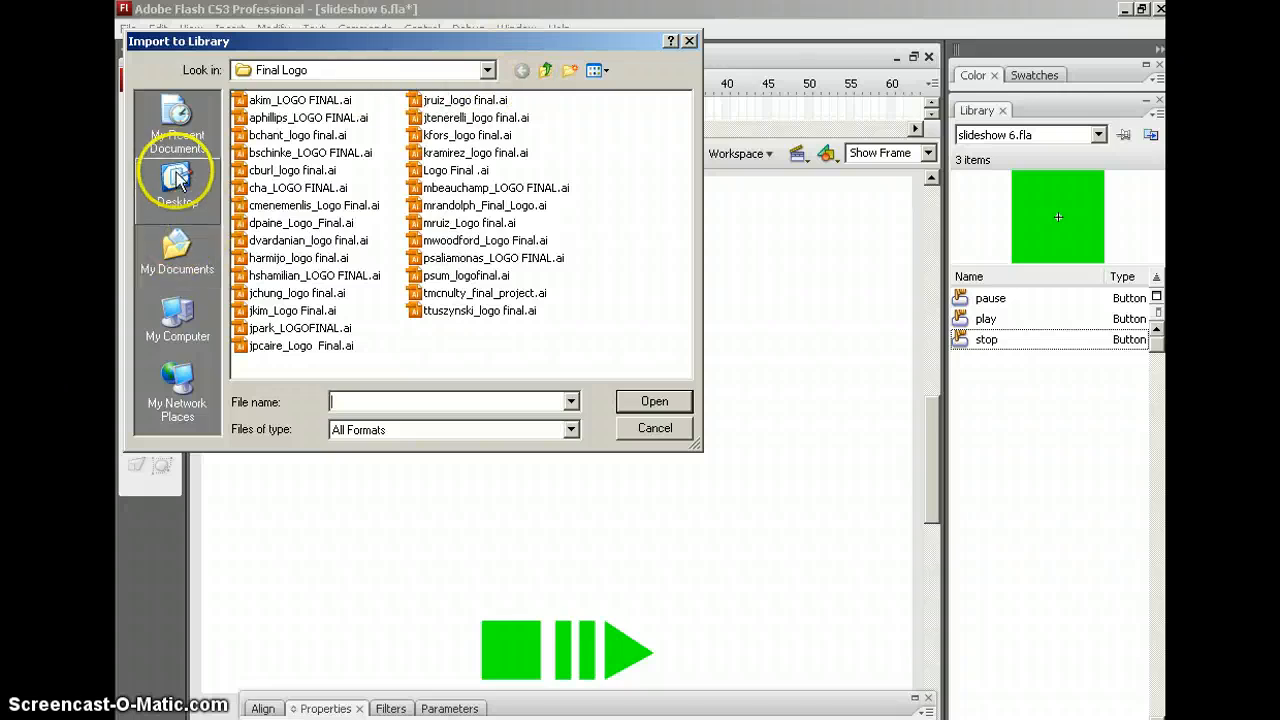
left_click(178, 318)
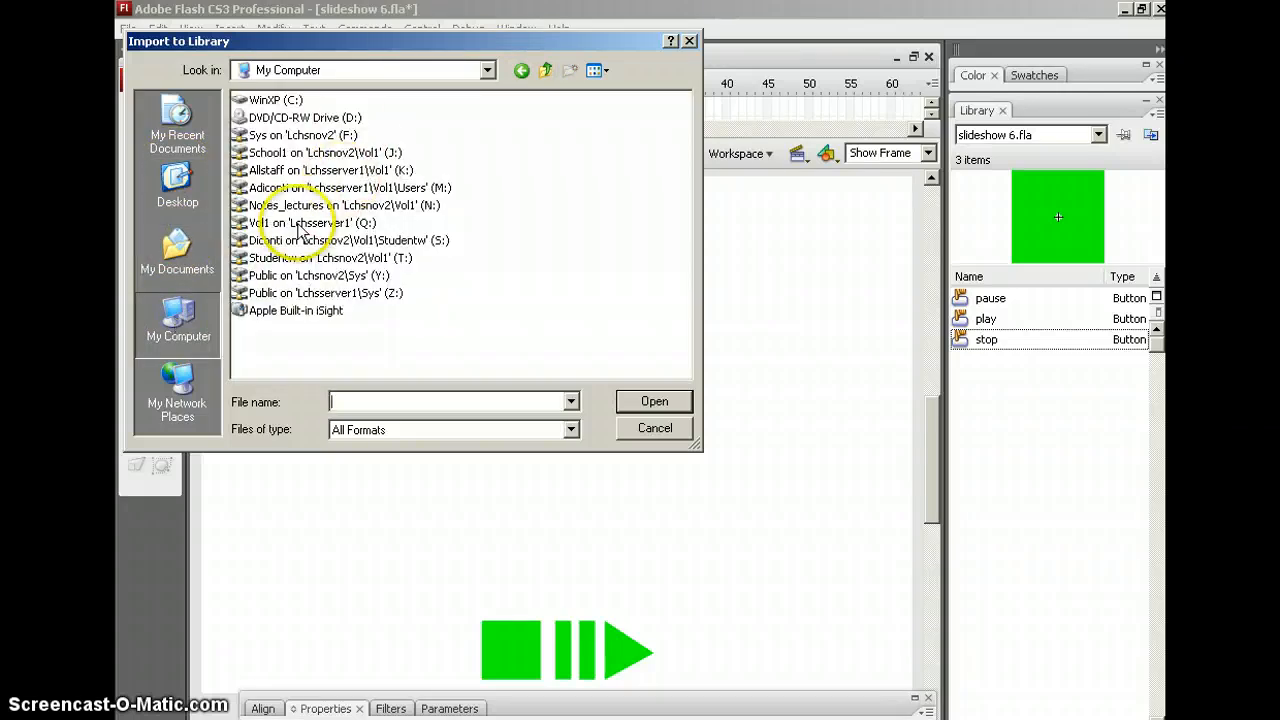
left_click(176, 186)
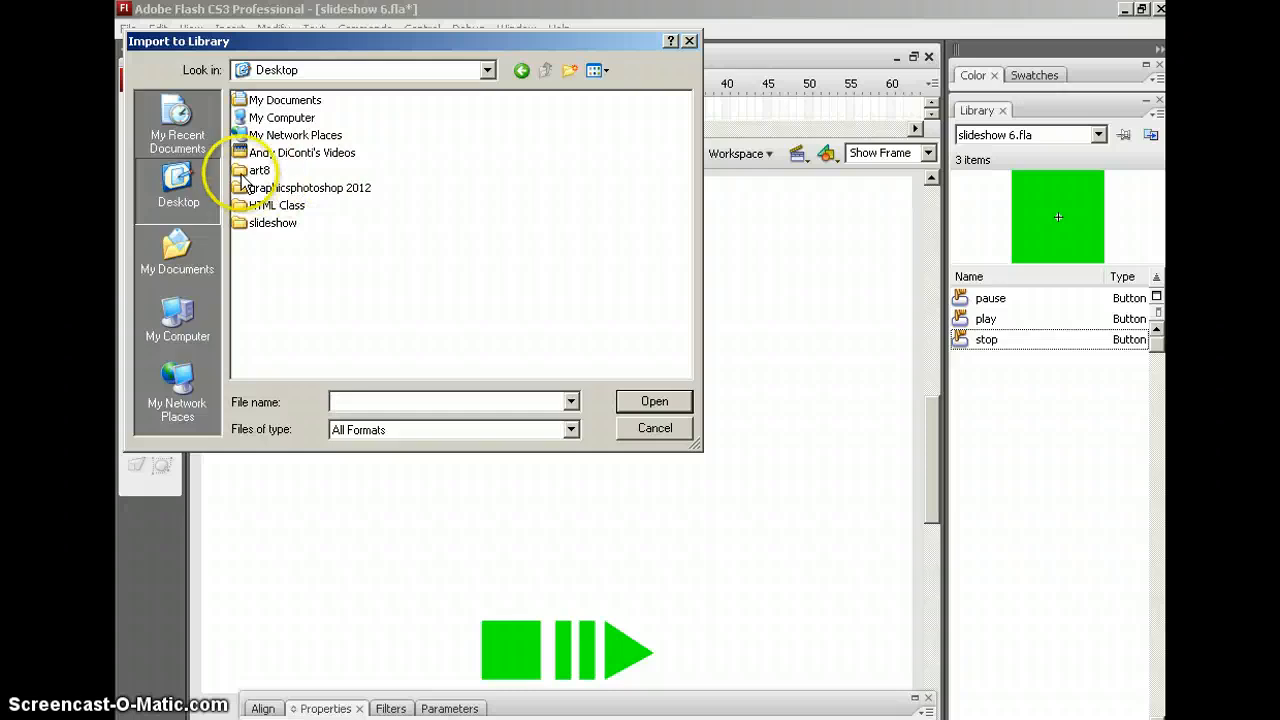
double_click(268, 222)
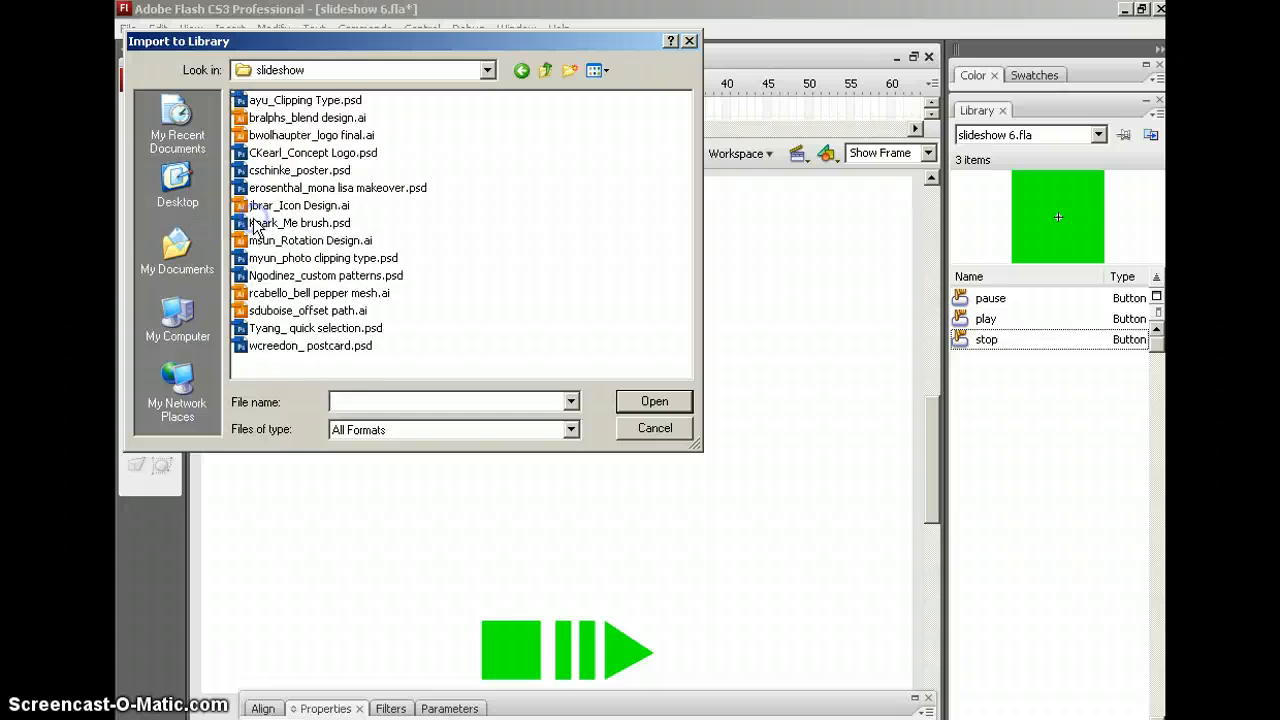
left_click(265, 101)
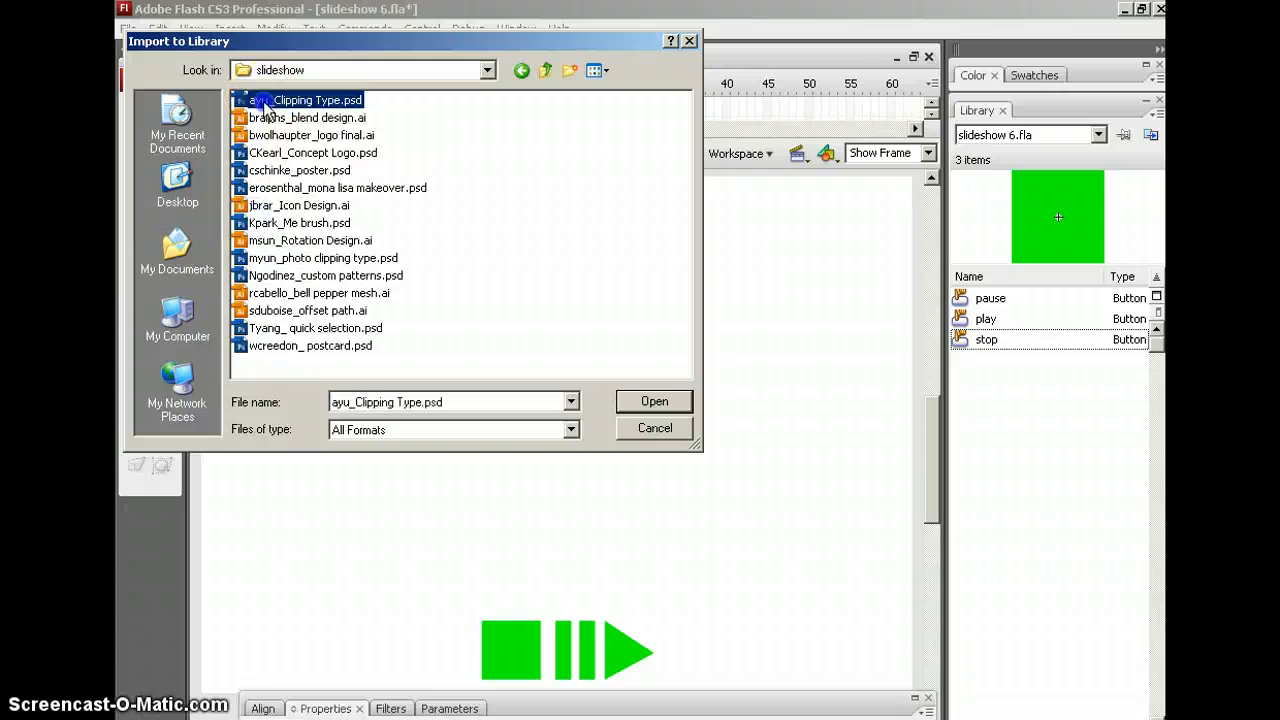
left_click(280, 347, "shift")
left_click(654, 401)
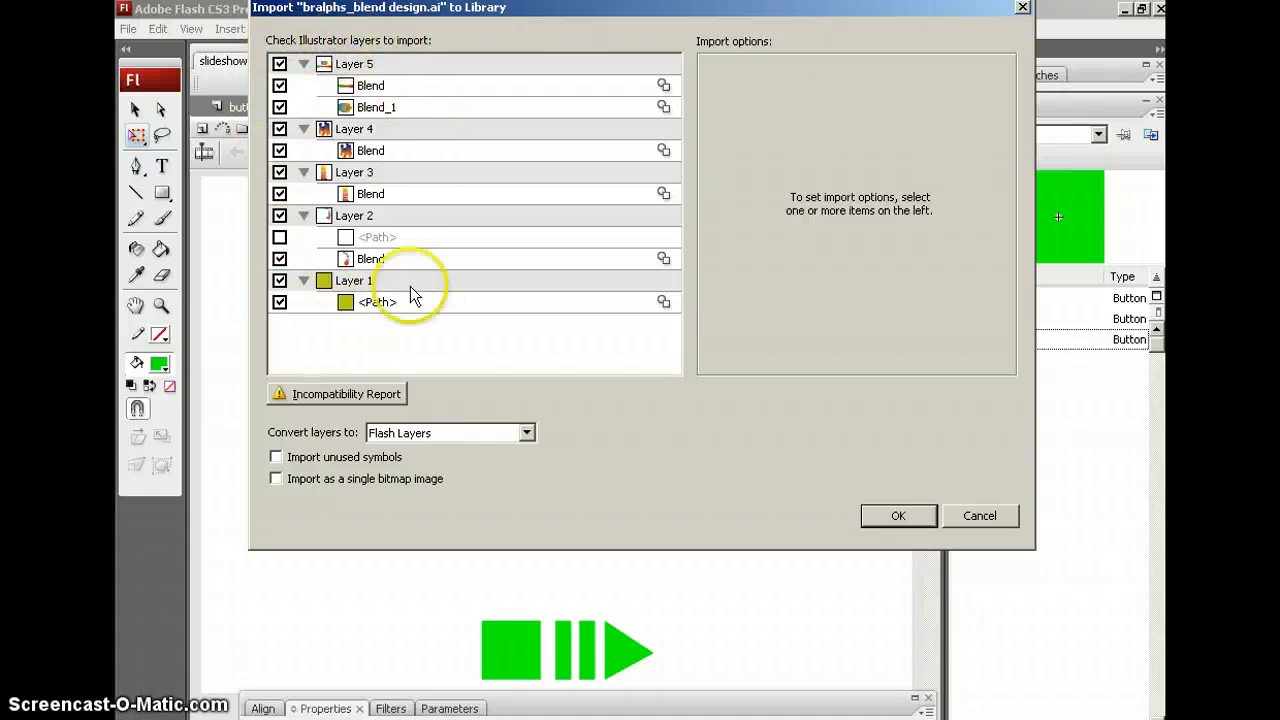
left_click(276, 480)
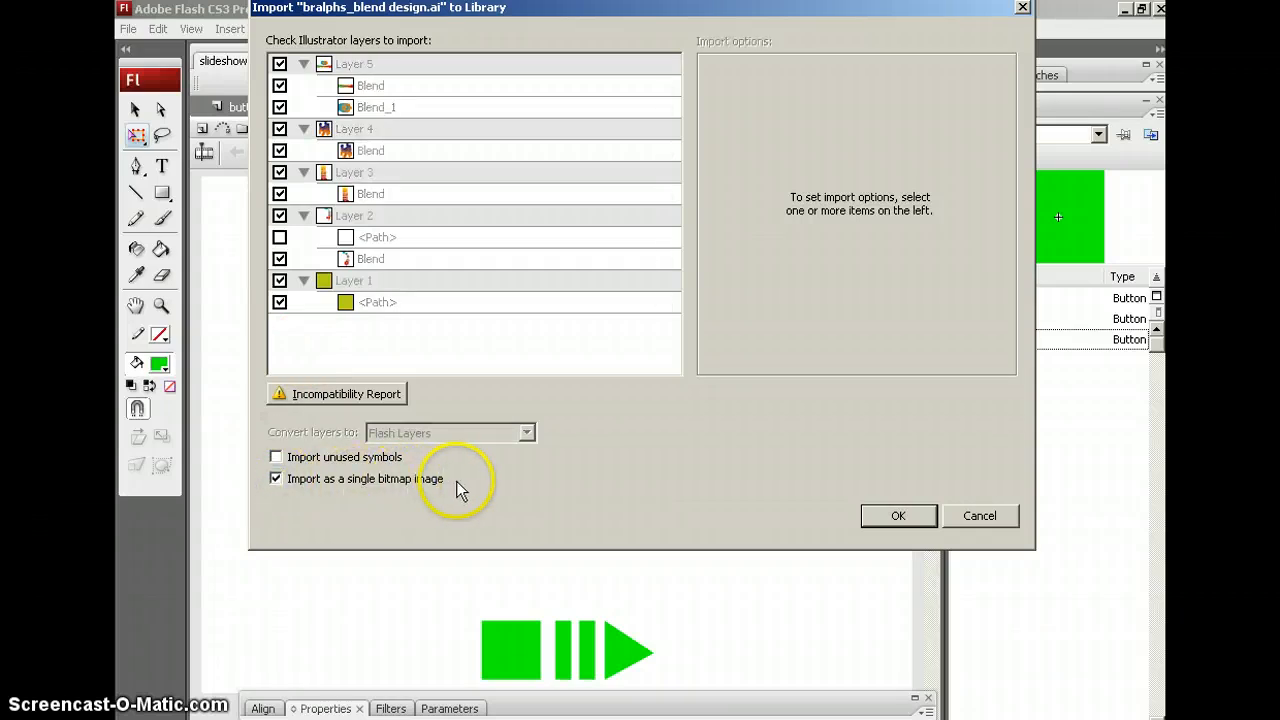
left_click(899, 516)
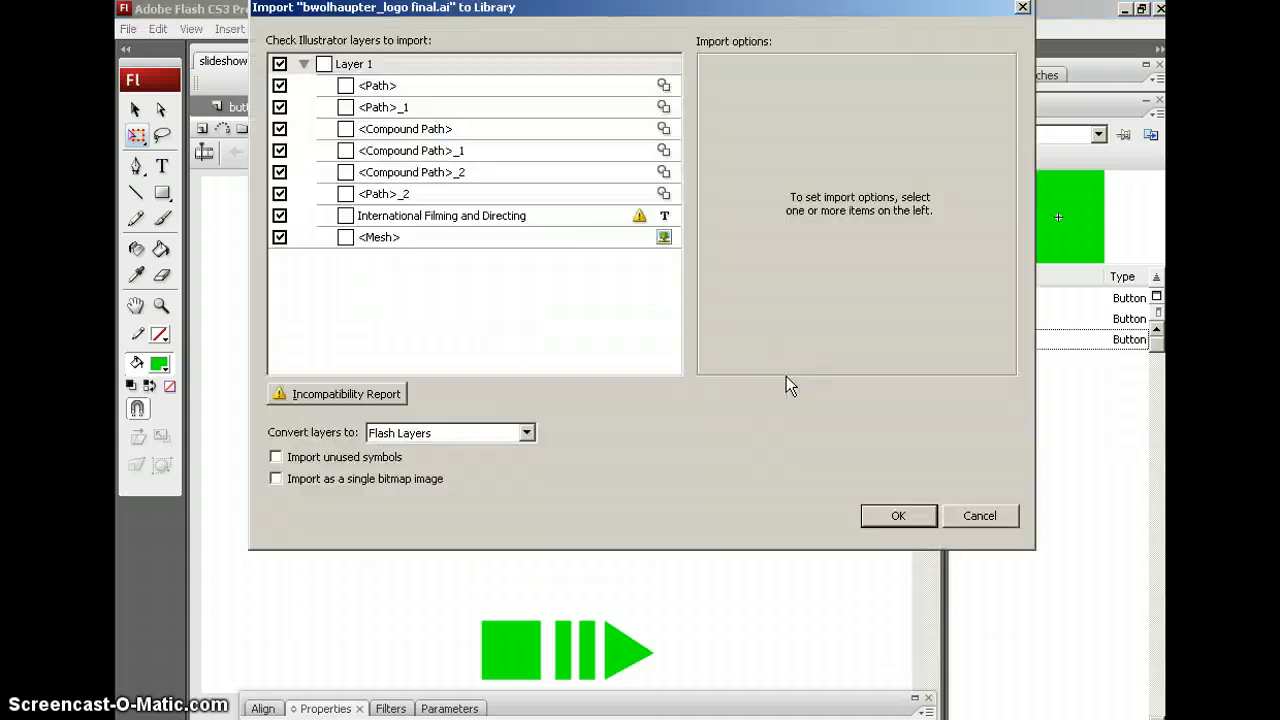
left_click(276, 479)
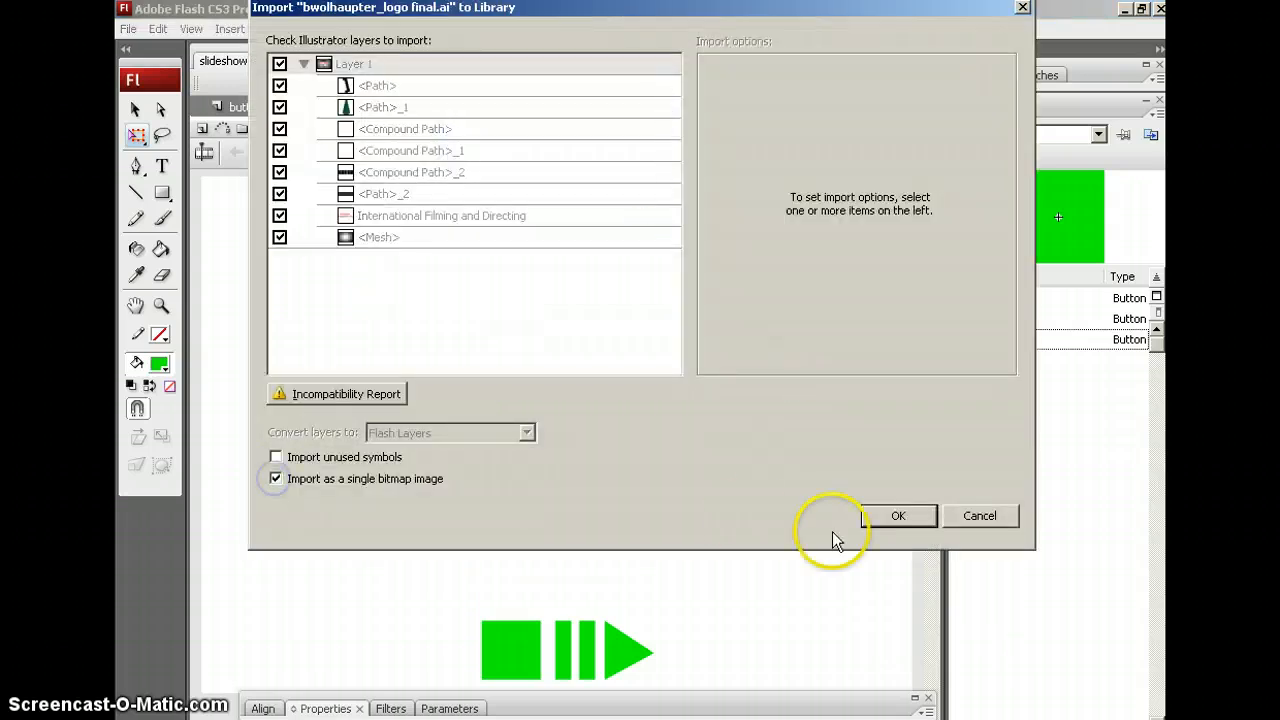
left_click(897, 517)
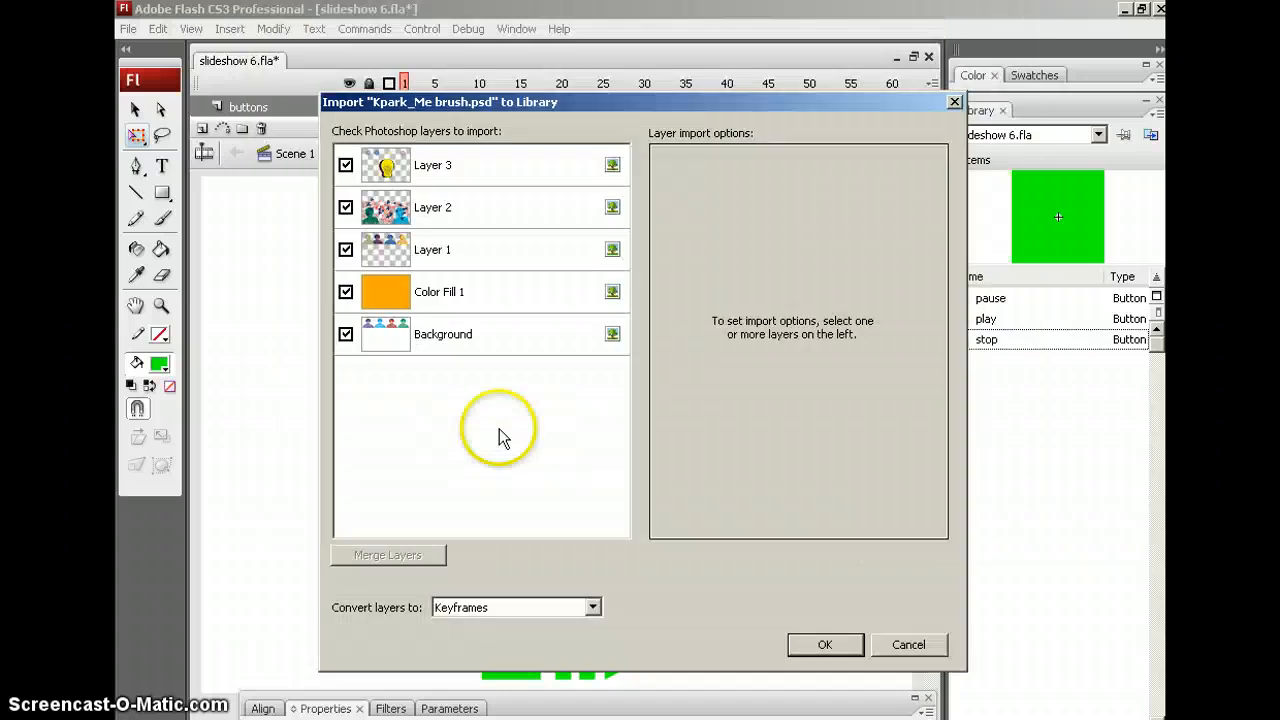
left_click(510, 172)
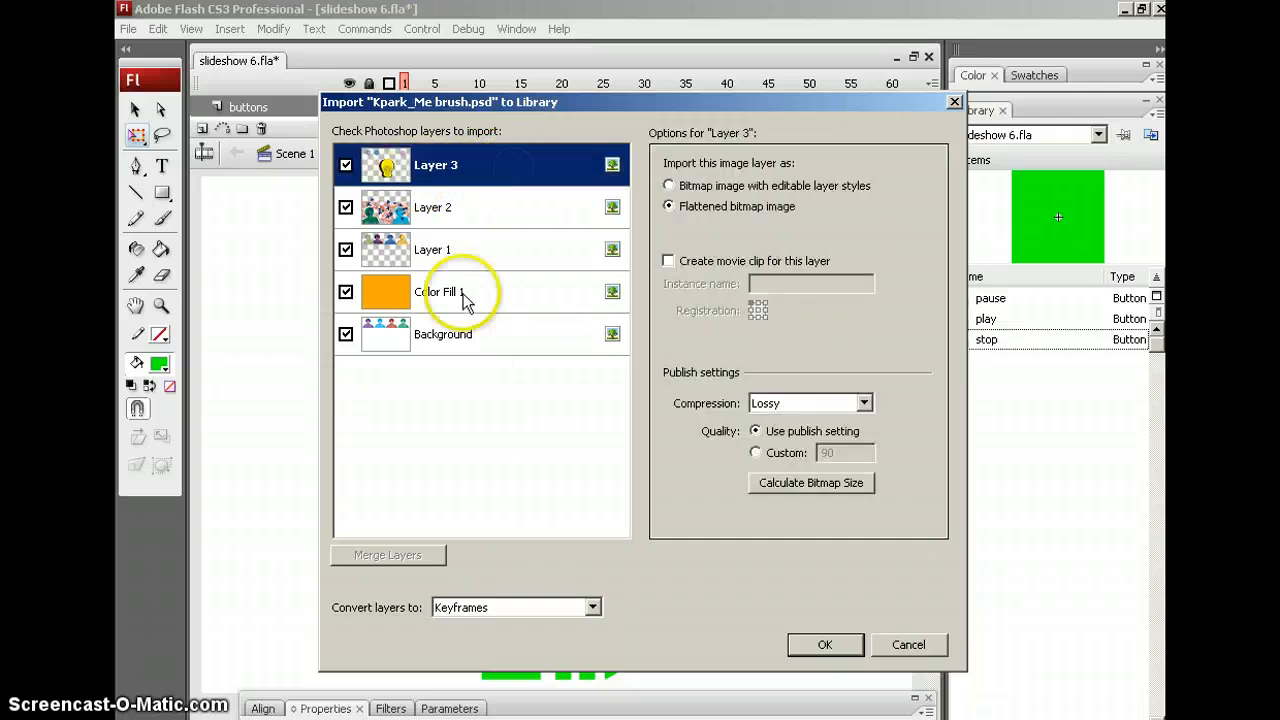
left_click(511, 338, "shift")
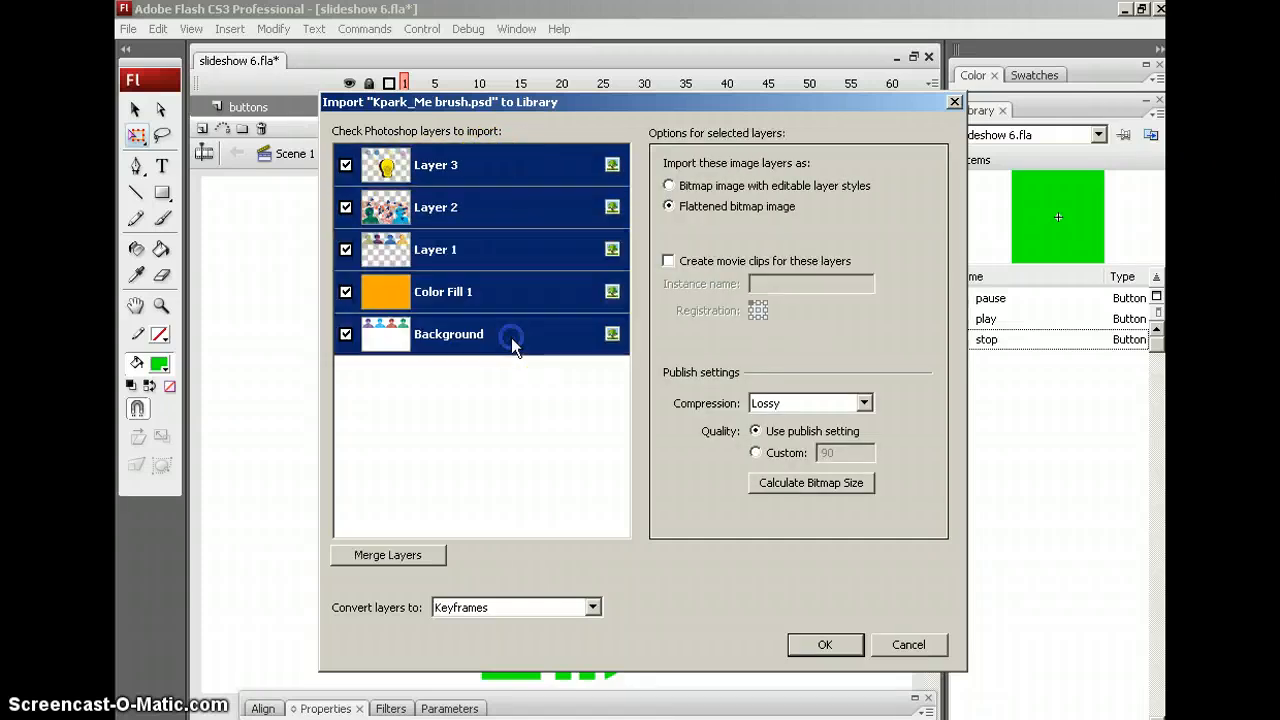
left_click(385, 558)
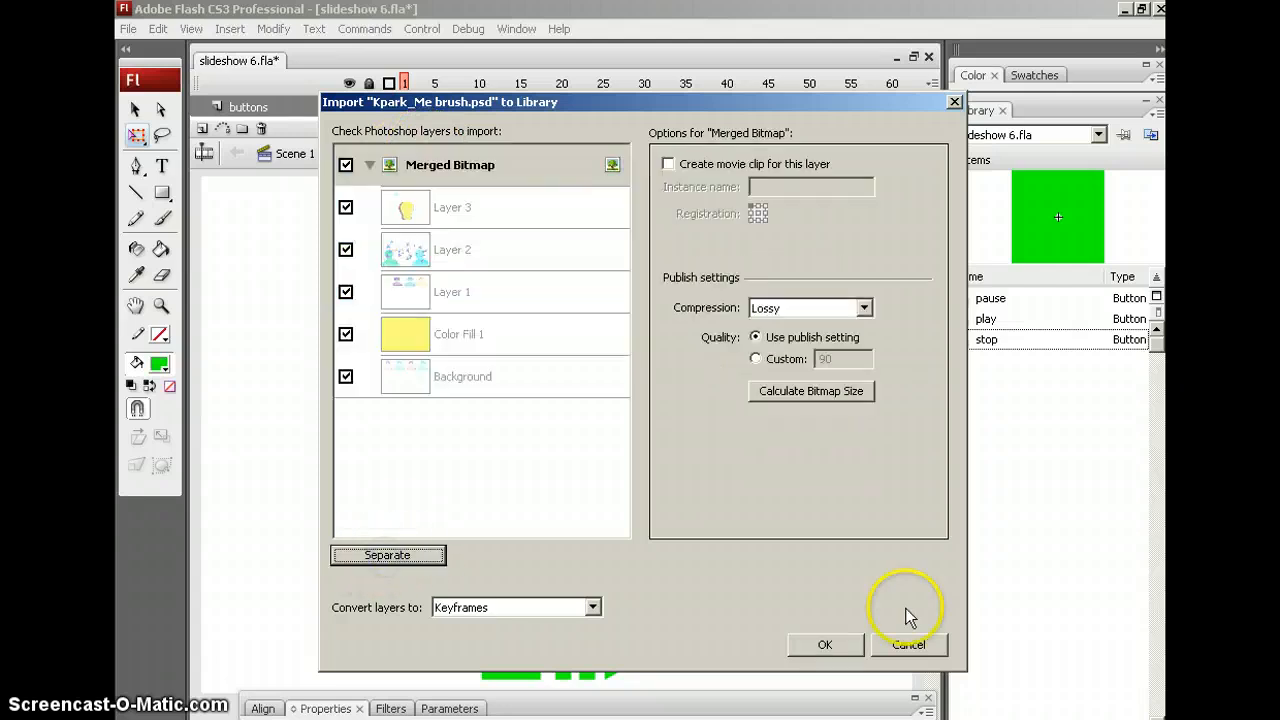
left_click(822, 645)
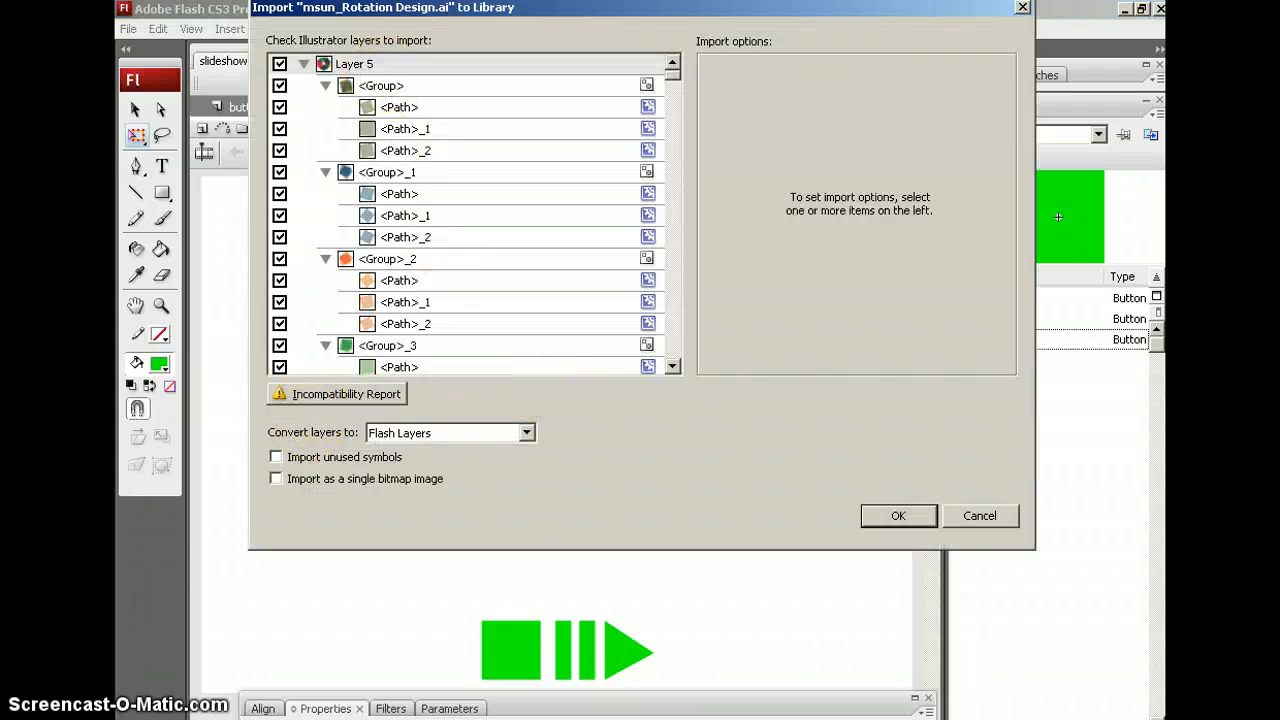
left_click(872, 512)
left_click_drag(1157, 437, 1158, 567)
Preview Symbols 4, 5 and 8 and the bell pepper mesh, logo final and blend design artwork
left_click(957, 524)
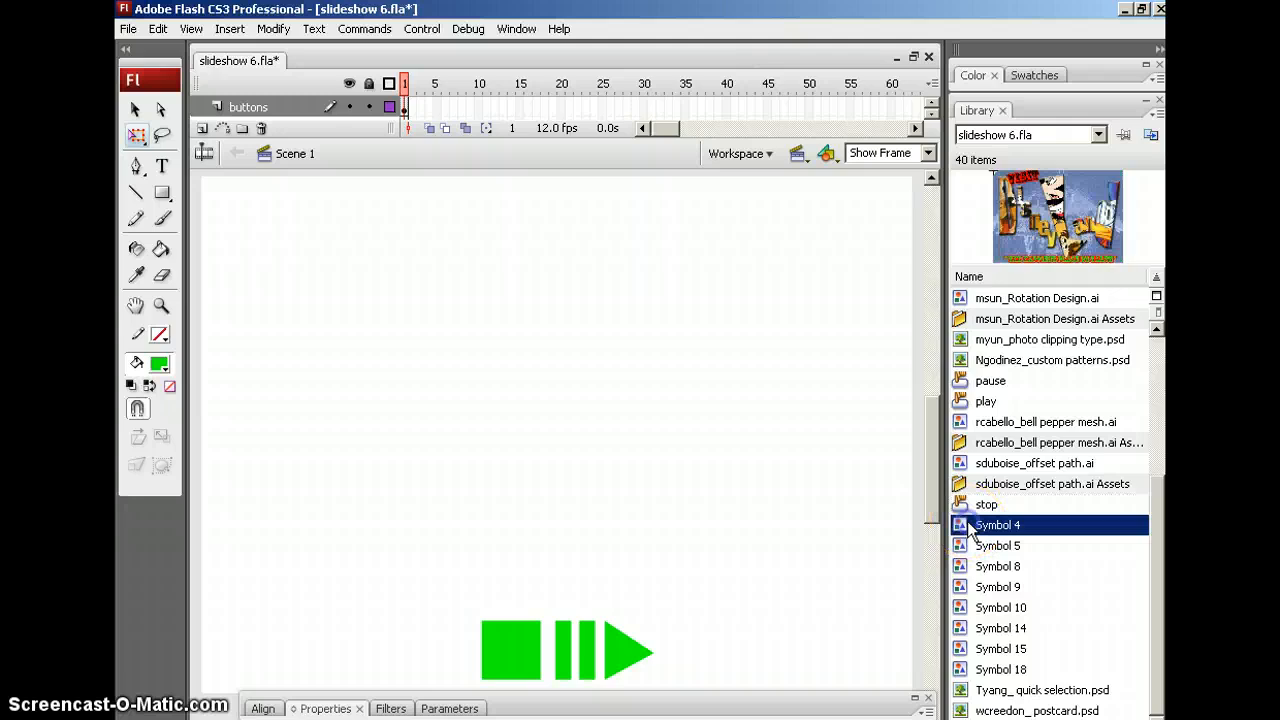
left_click(955, 546)
left_click(955, 567)
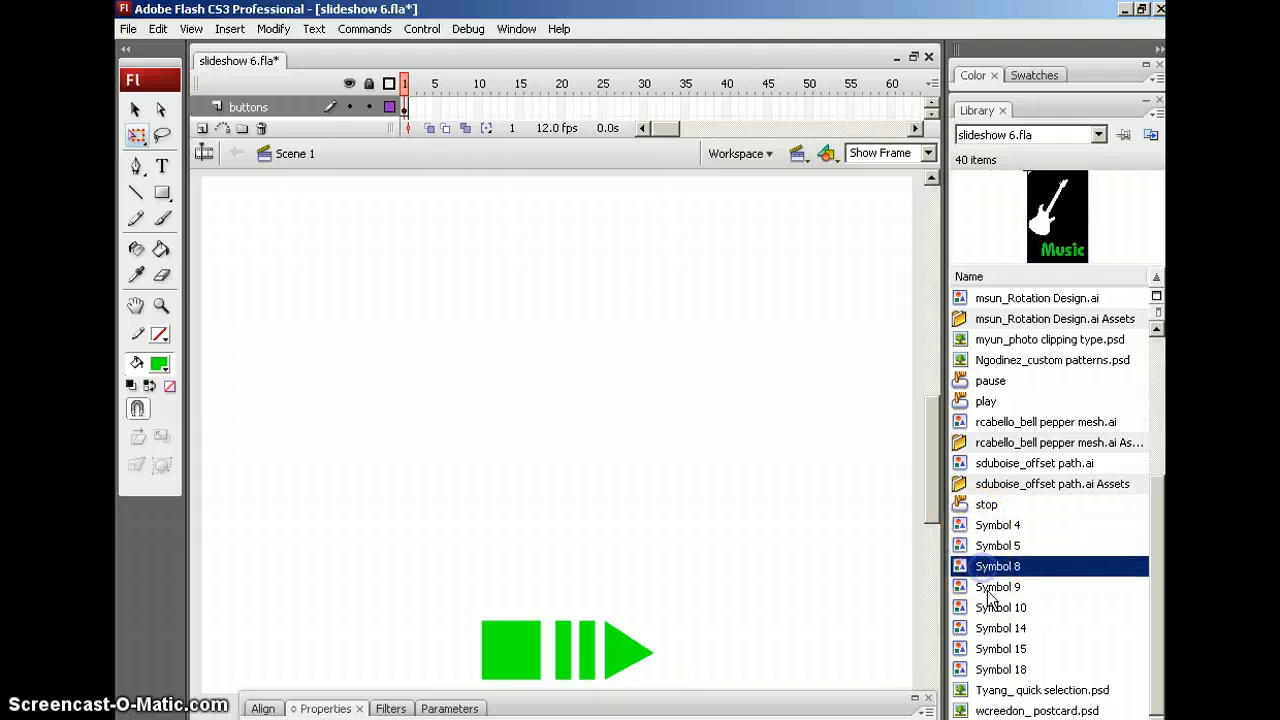
left_click(957, 422)
left_click_drag(1156, 537, 1157, 365)
left_click(1005, 360)
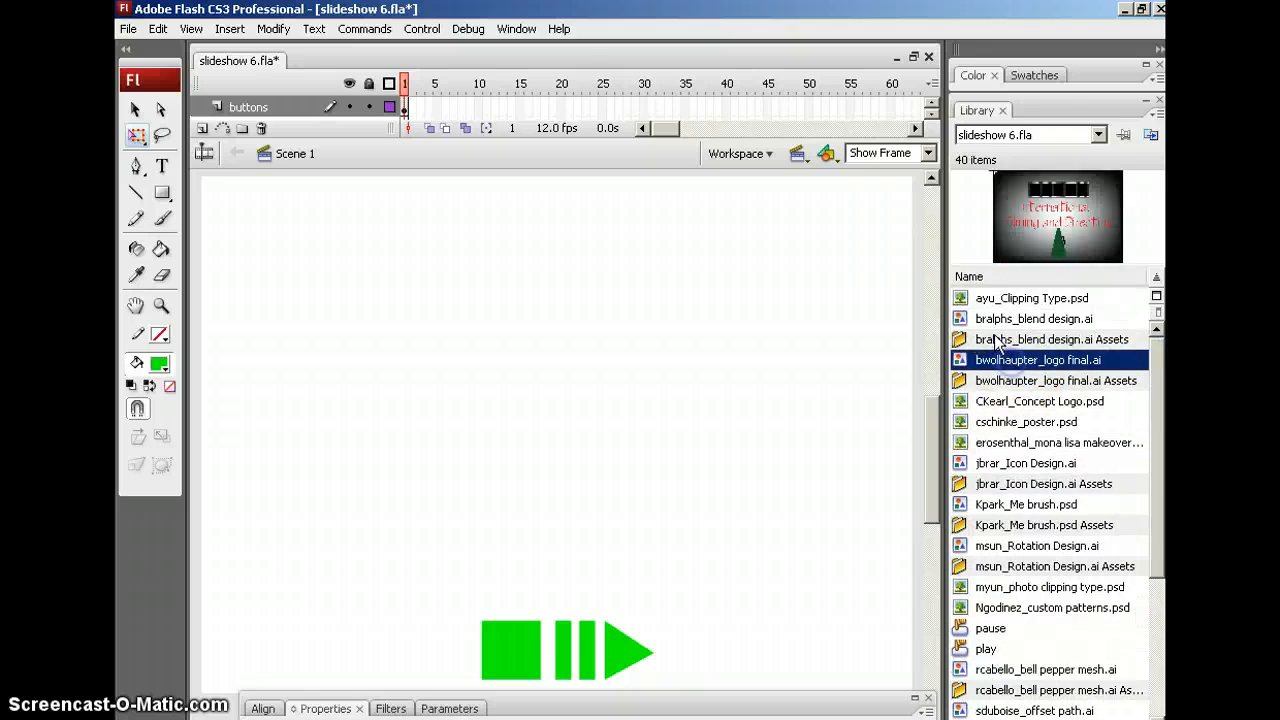
left_click(982, 318)
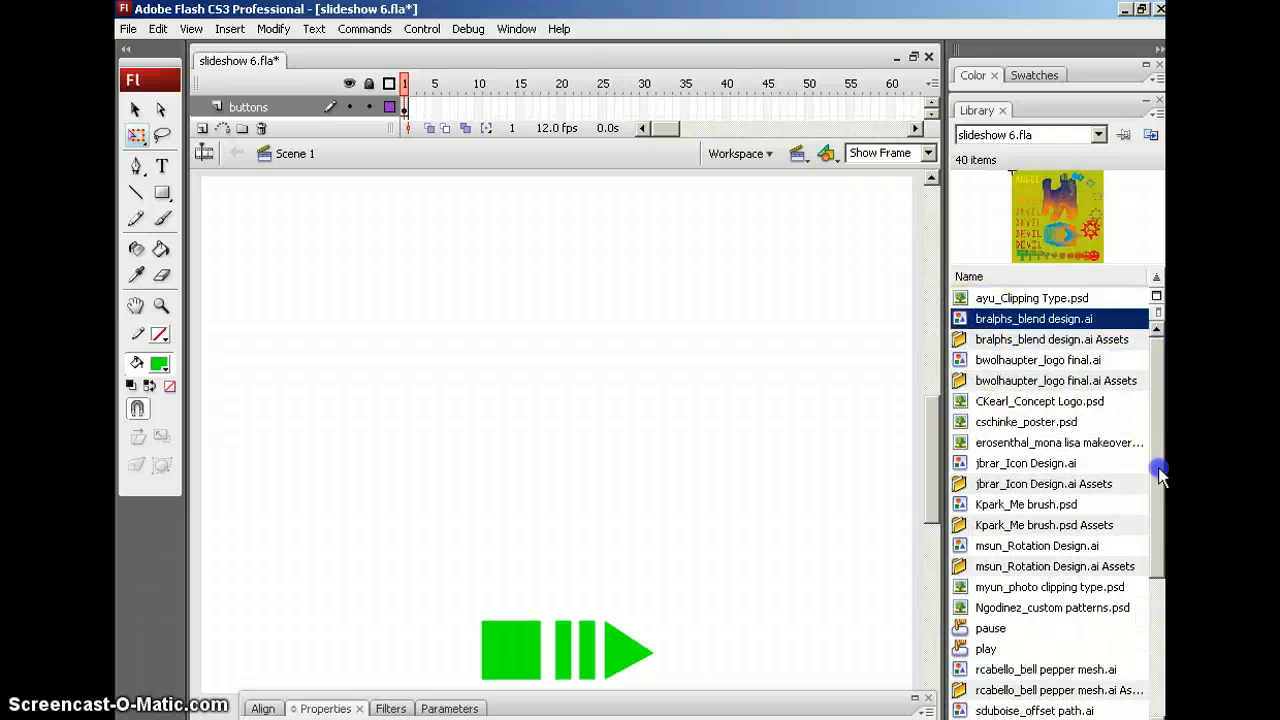
left_click_drag(1157, 471, 1159, 594)
Preview Symbols 18, 15, 14, 10, 4 and the three buttons, then enlarge the timeline
left_click(958, 670)
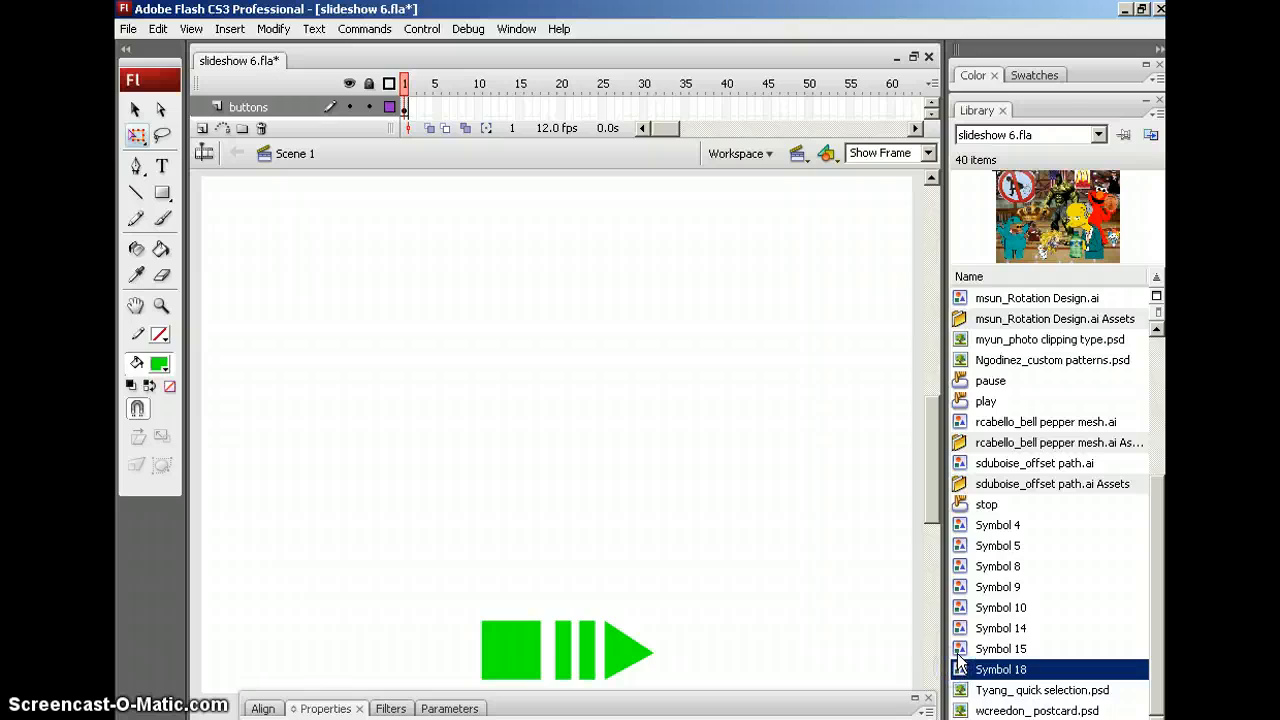
left_click(961, 650)
left_click(961, 631)
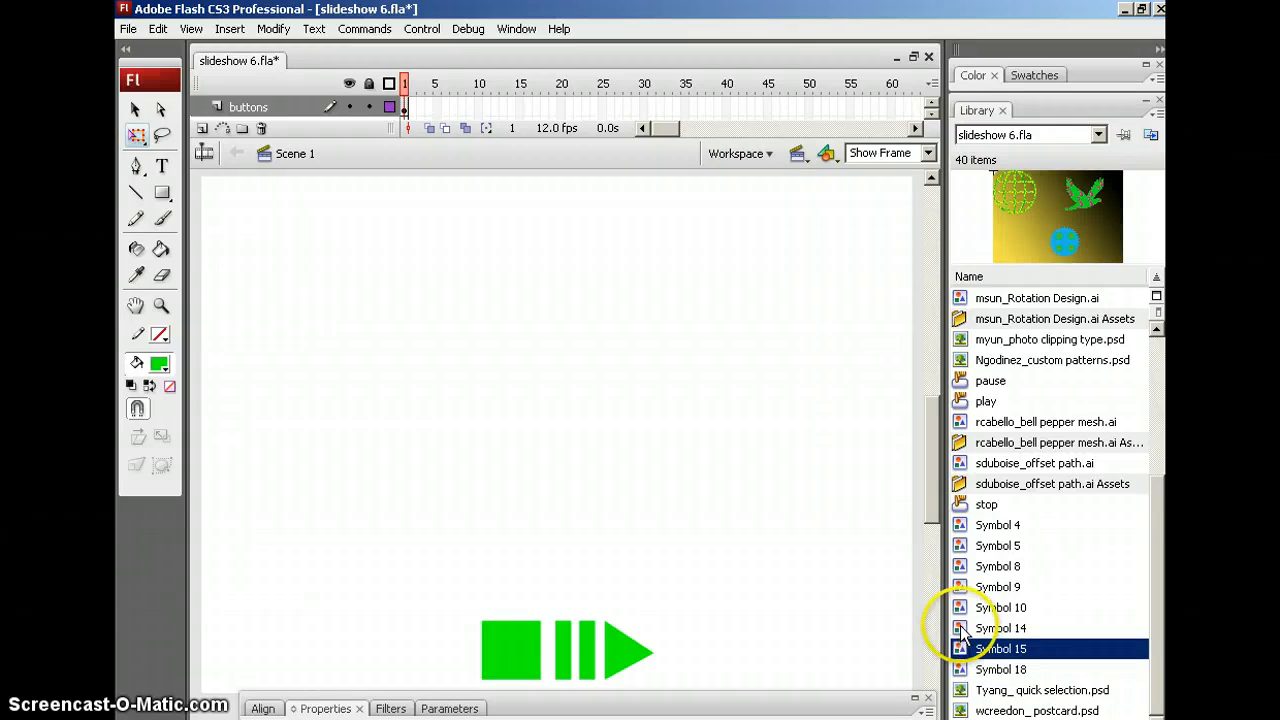
left_click(962, 629)
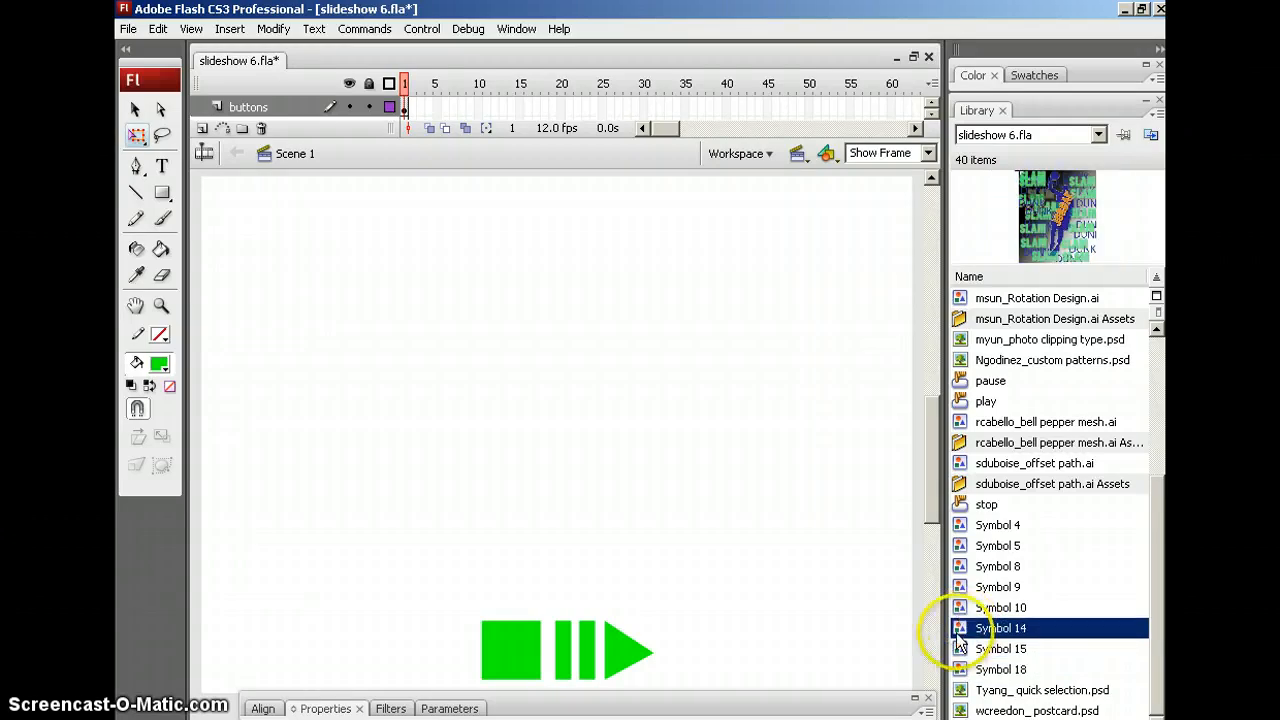
left_click(961, 607)
left_click(1010, 525)
mouse_move(1151, 571)
left_mouse_down()
mouse_move(1149, 509)
mouse_move(1143, 557)
left_mouse_up()
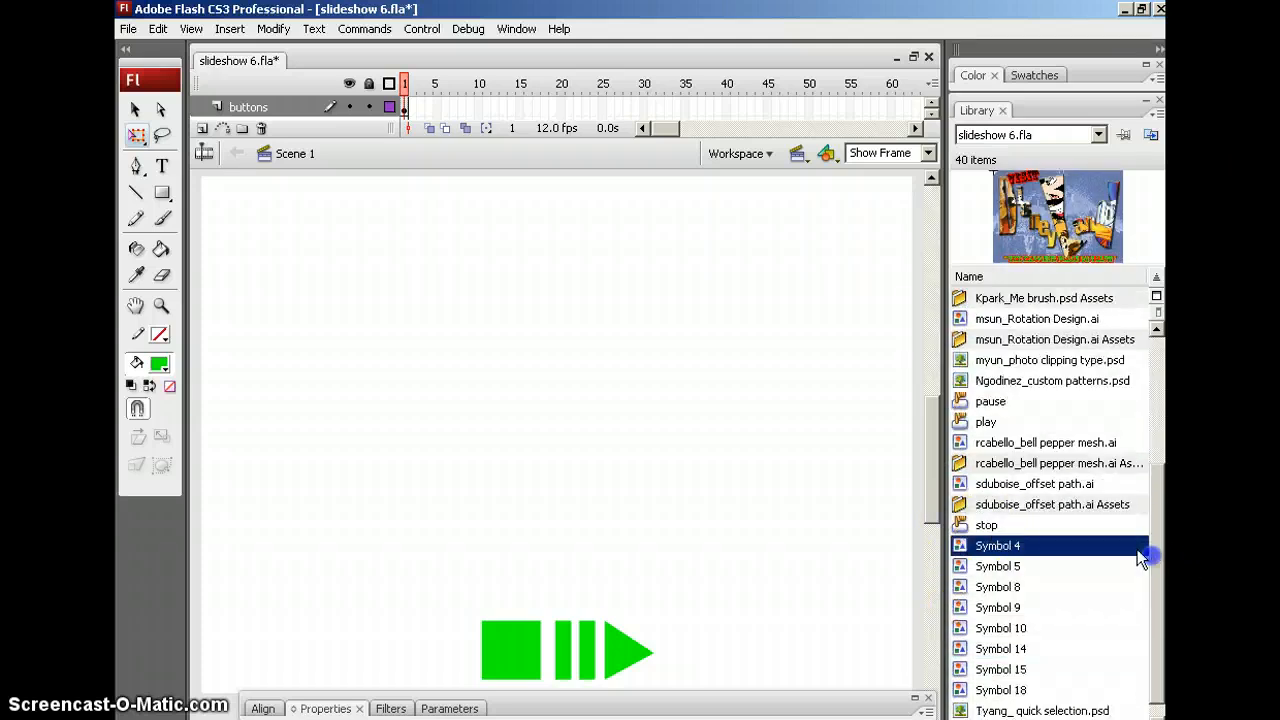
left_click(960, 525)
left_click(960, 422)
left_click(961, 401)
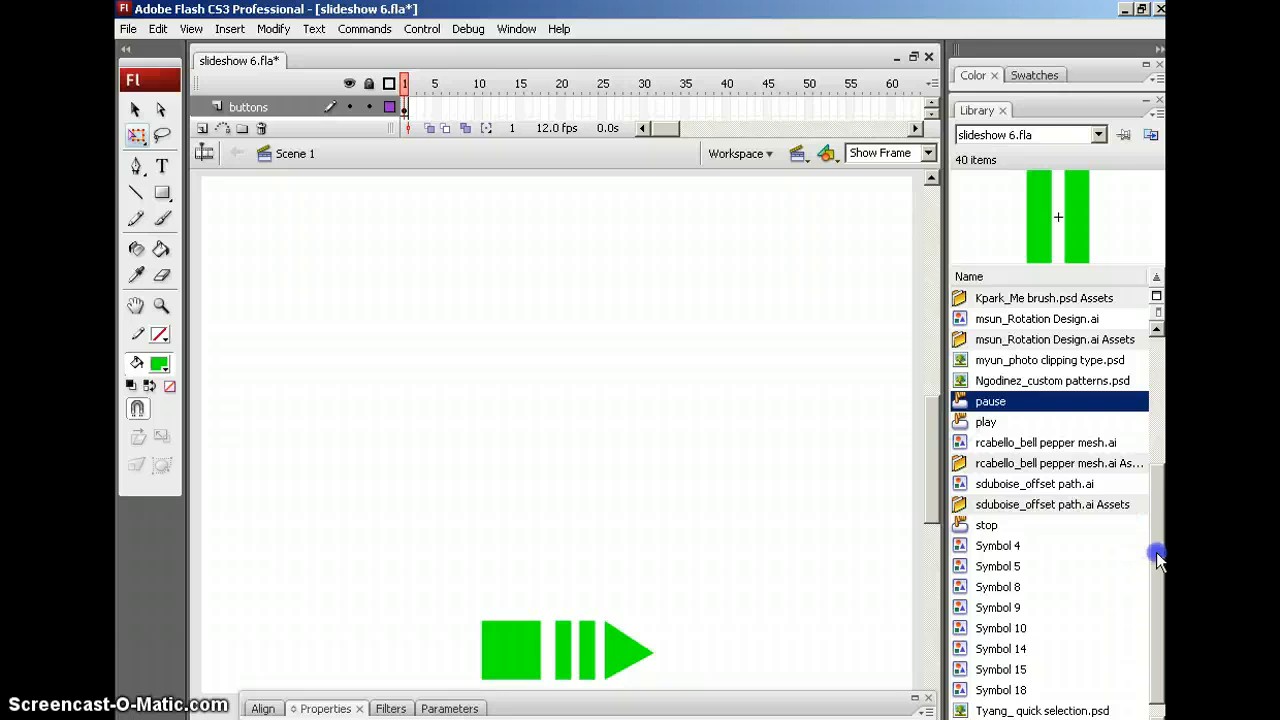
left_click_drag(1154, 551, 1154, 374)
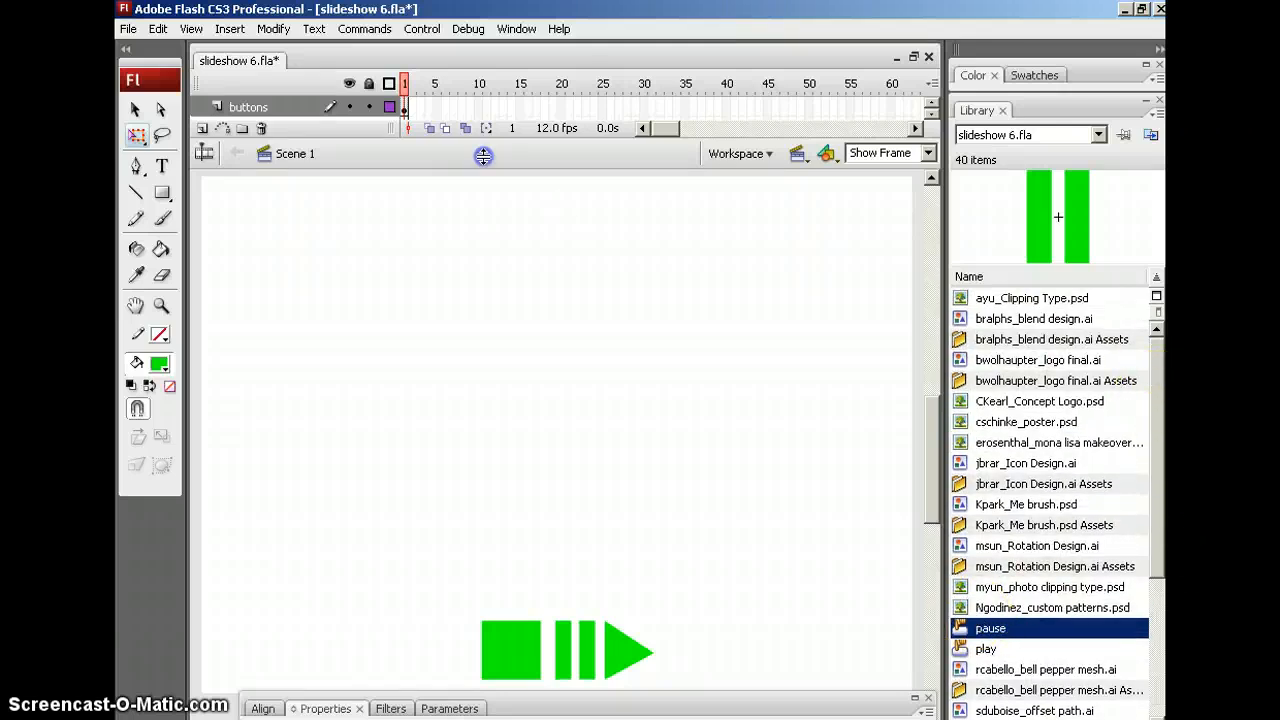
left_click_drag(486, 140, 486, 216)
left_click(372, 105)
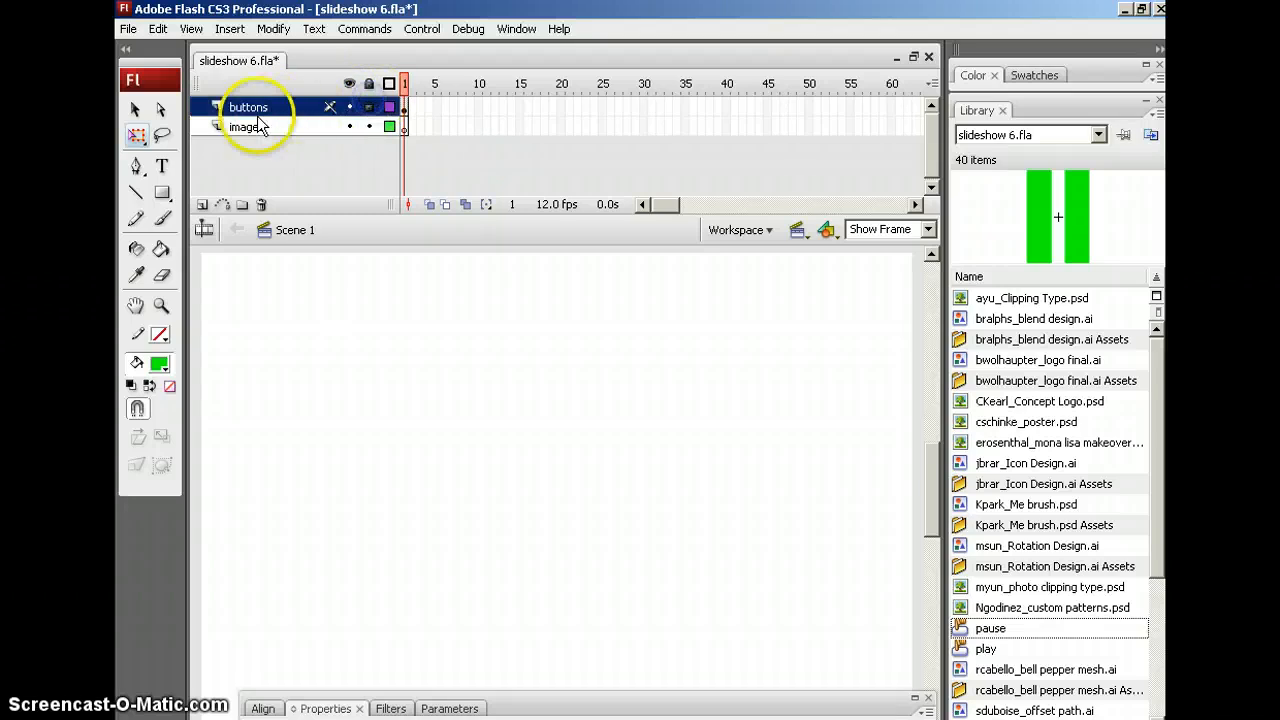
left_click(404, 127)
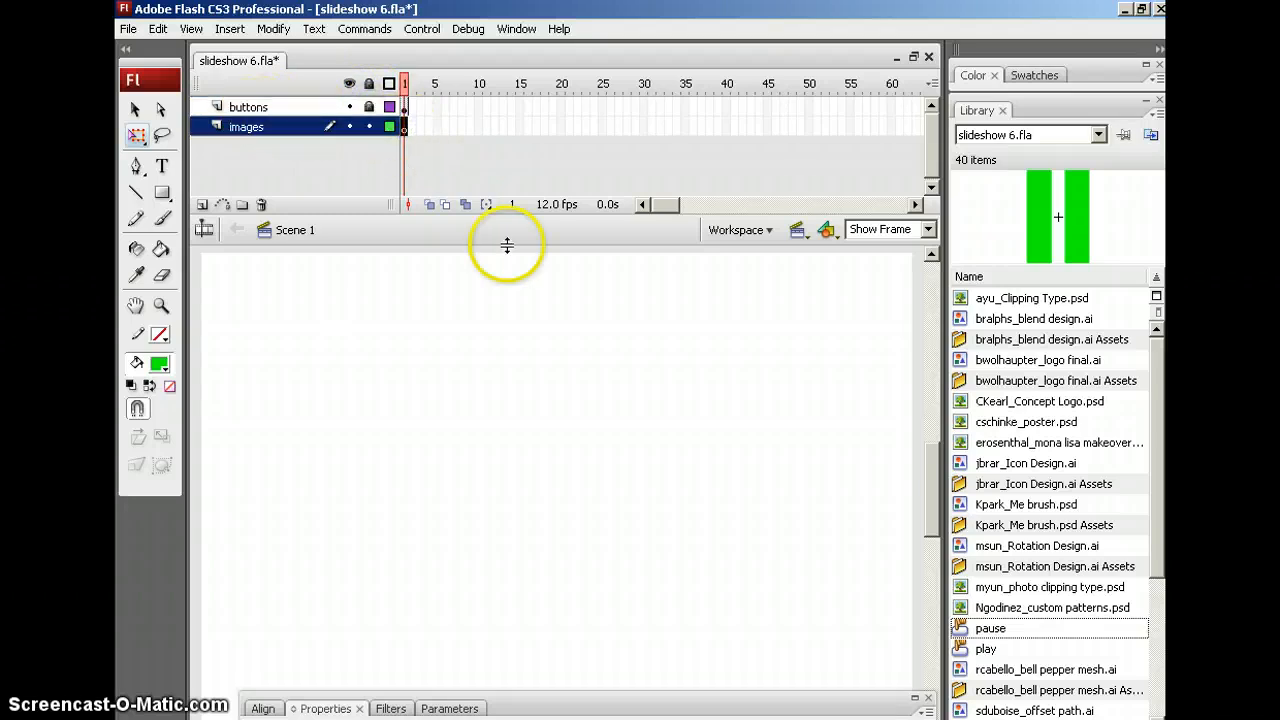
left_click_drag(511, 241, 511, 189)
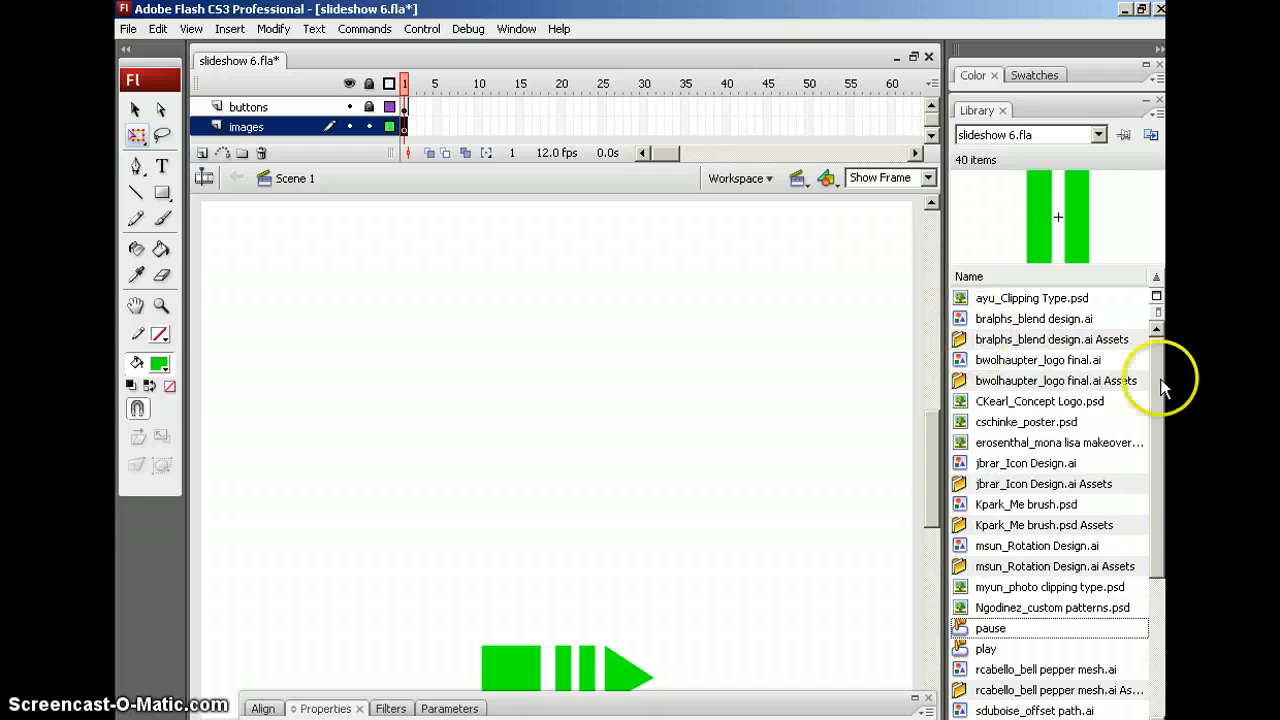
left_click(1007, 320)
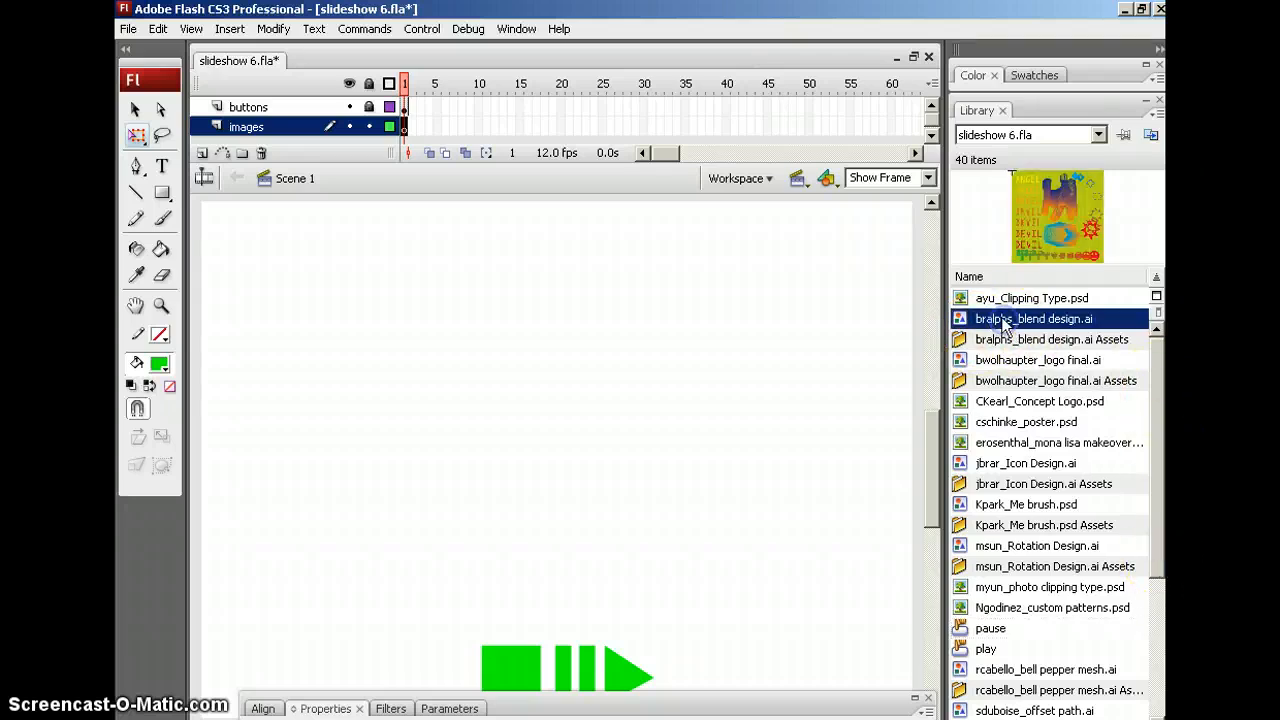
left_click_drag(1013, 318, 572, 397)
left_click_drag(930, 500, 920, 548)
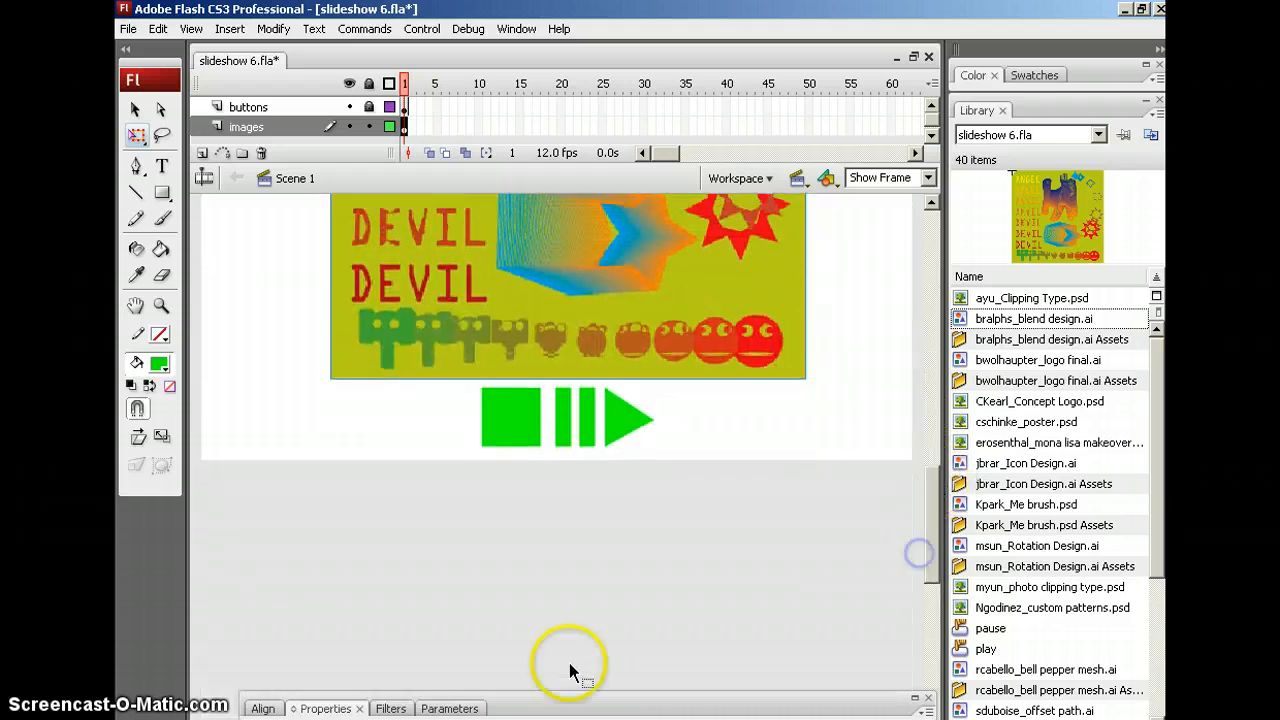
left_click_drag(571, 705, 532, 512)
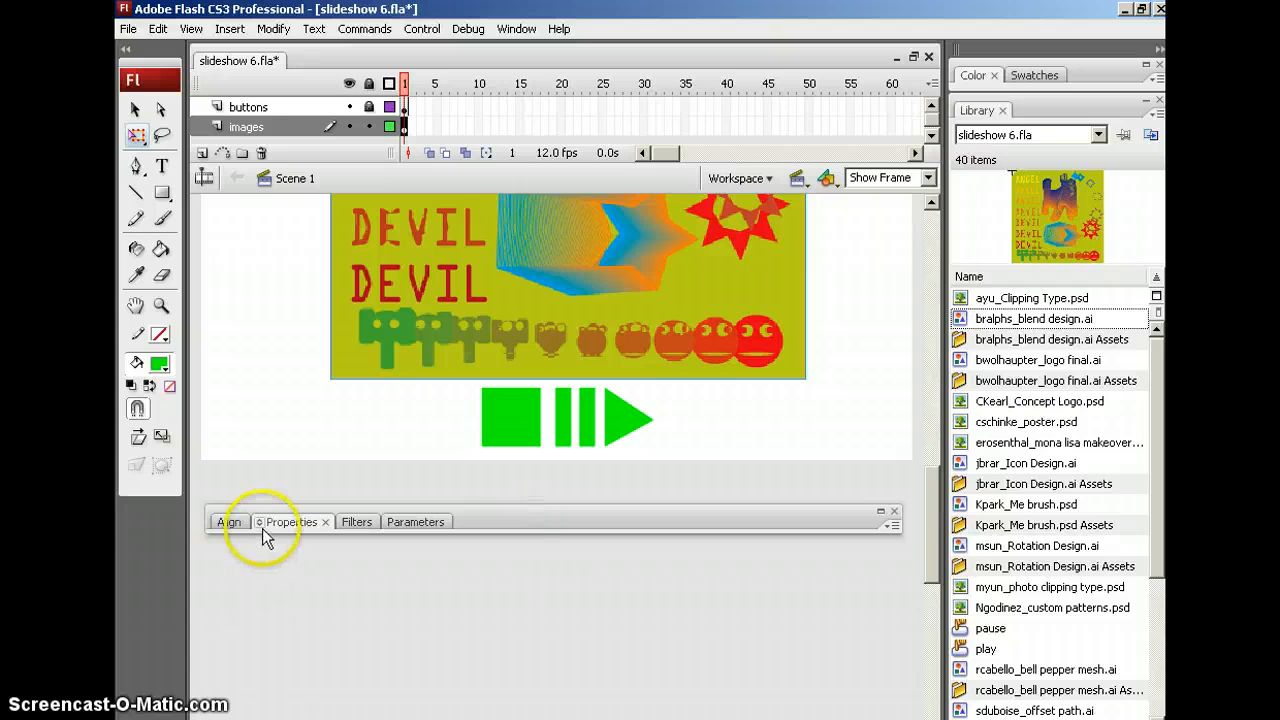
Resize the placed artwork proportionally to 200 × 201.6 pixels in the Properties panel
left_click(259, 522)
left_click(594, 282)
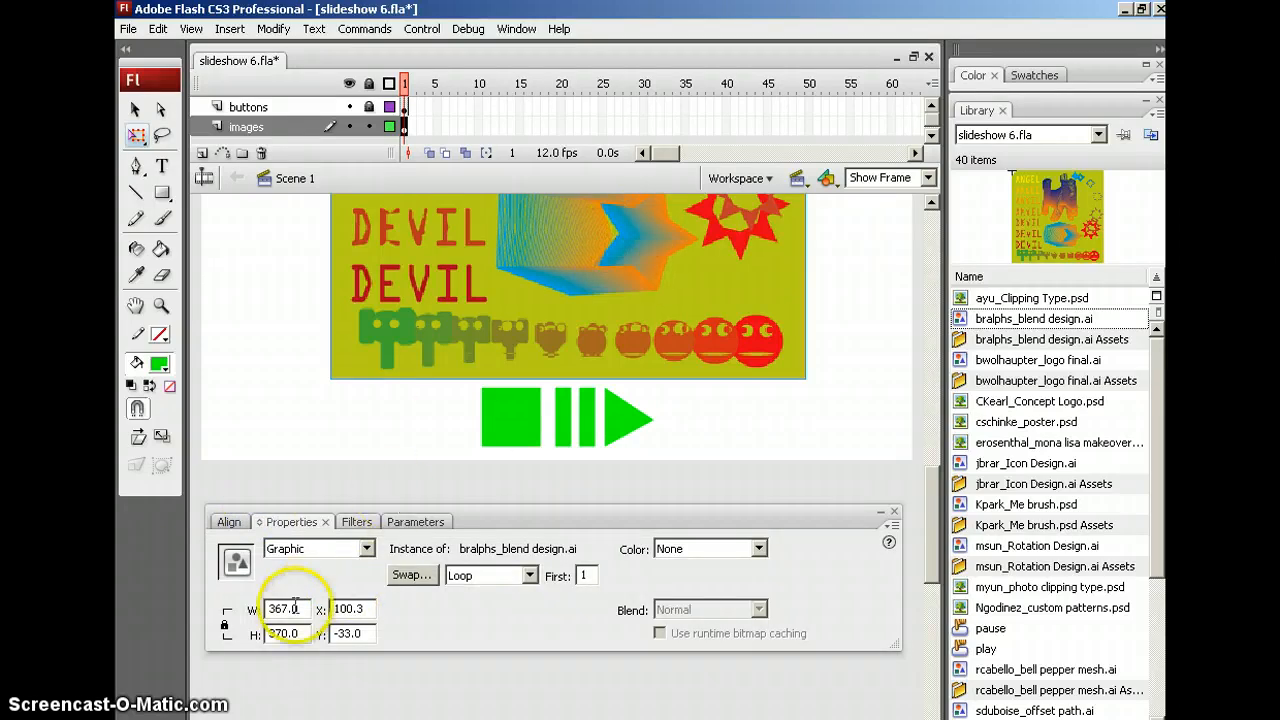
left_click_drag(301, 607, 230, 595)
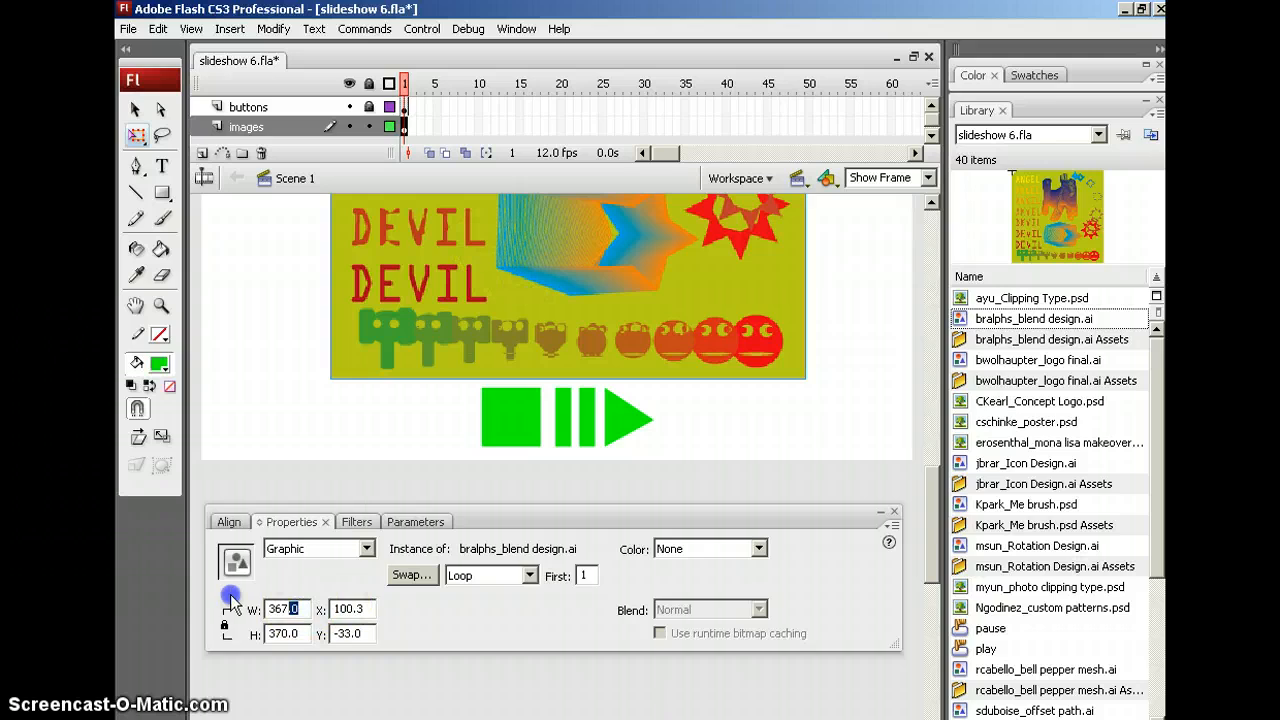
left_click(366, 552)
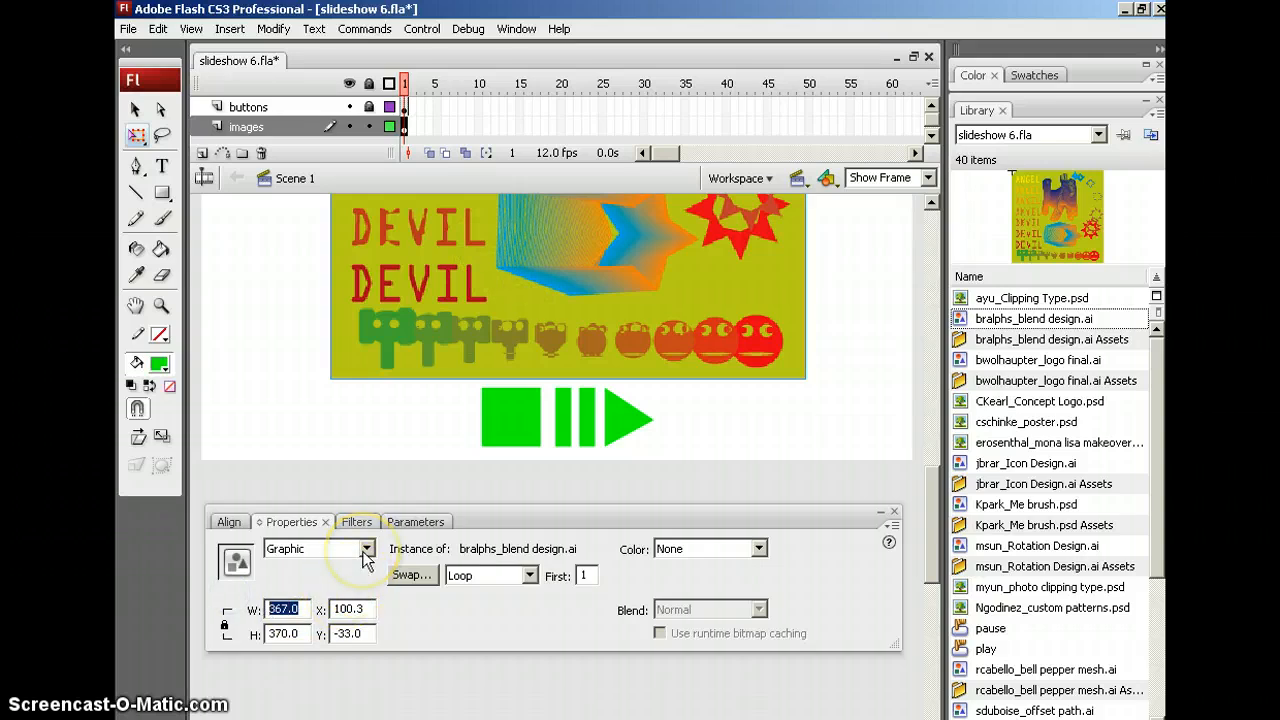
type("200")
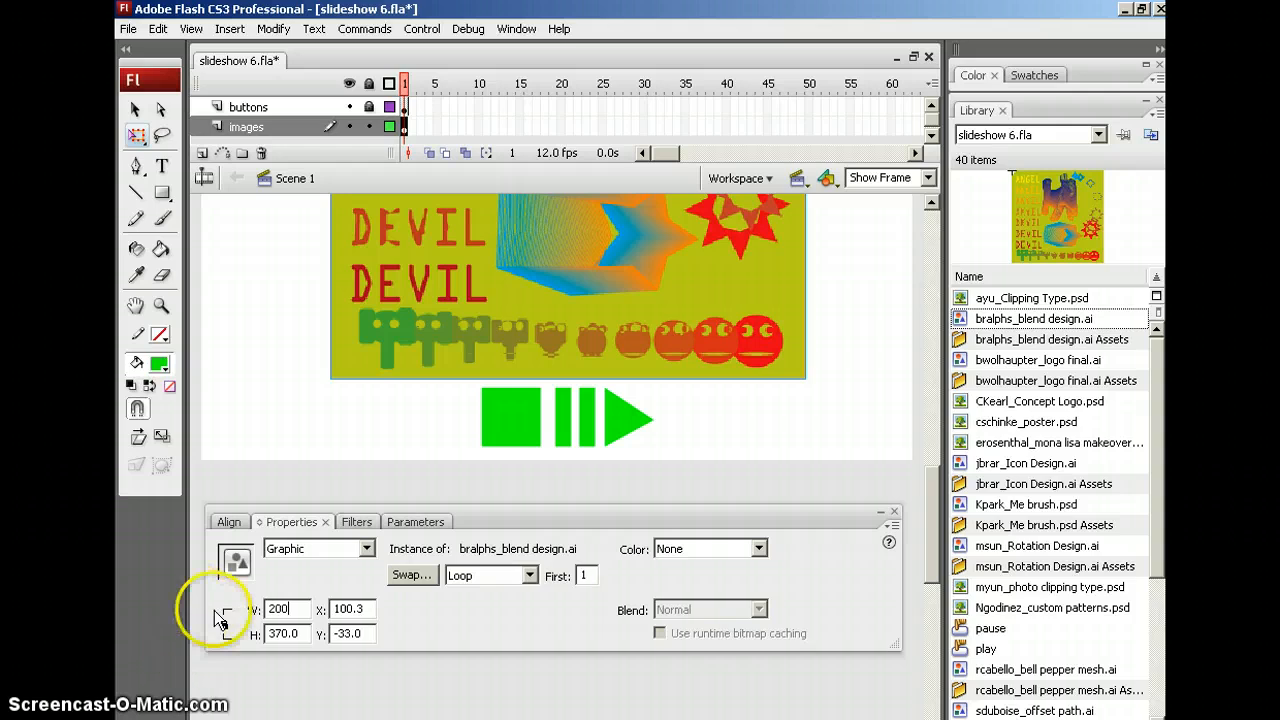
left_click(224, 624)
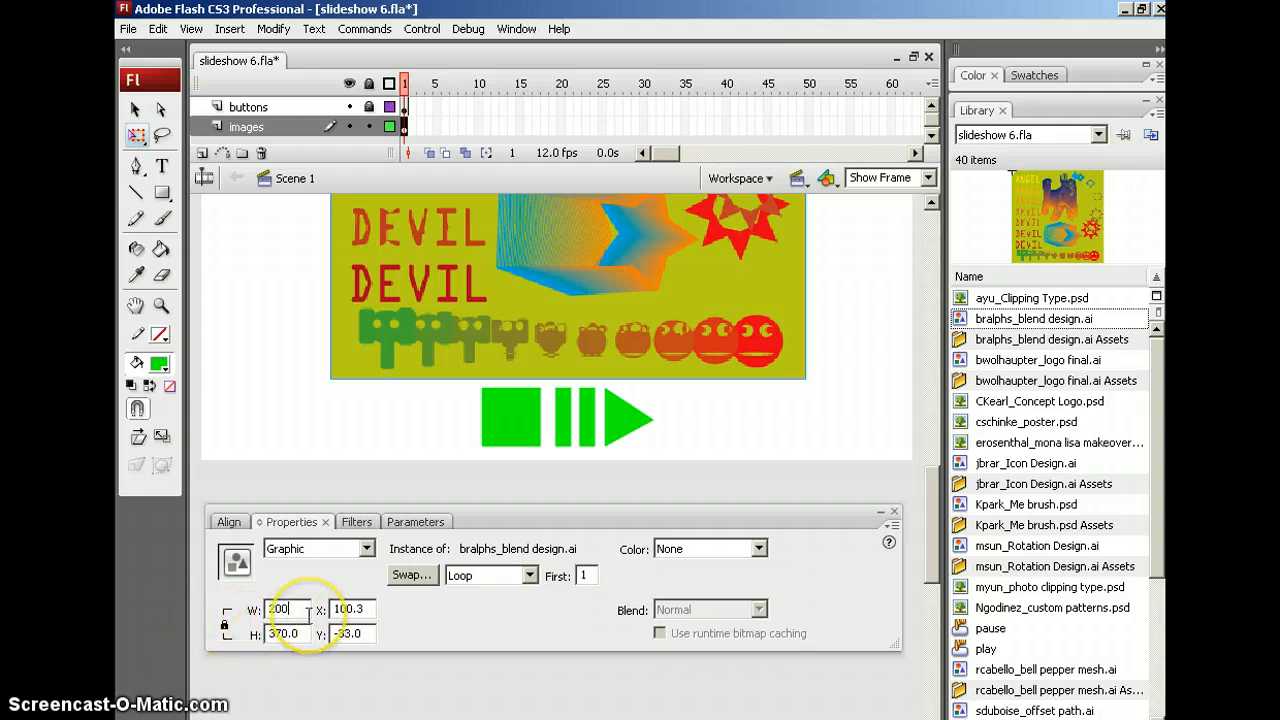
key("Return")
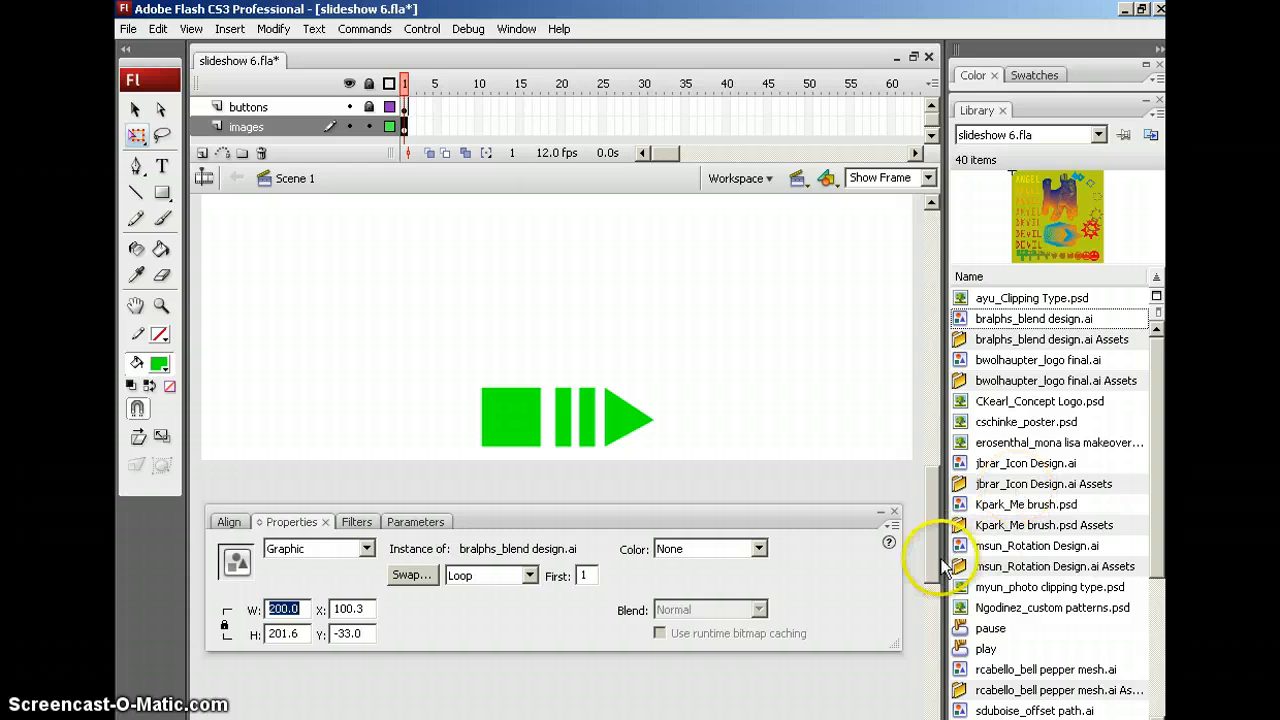
mouse_move(932, 537)
left_mouse_down()
mouse_move(935, 475)
mouse_move(946, 523)
mouse_move(926, 515)
left_mouse_up()
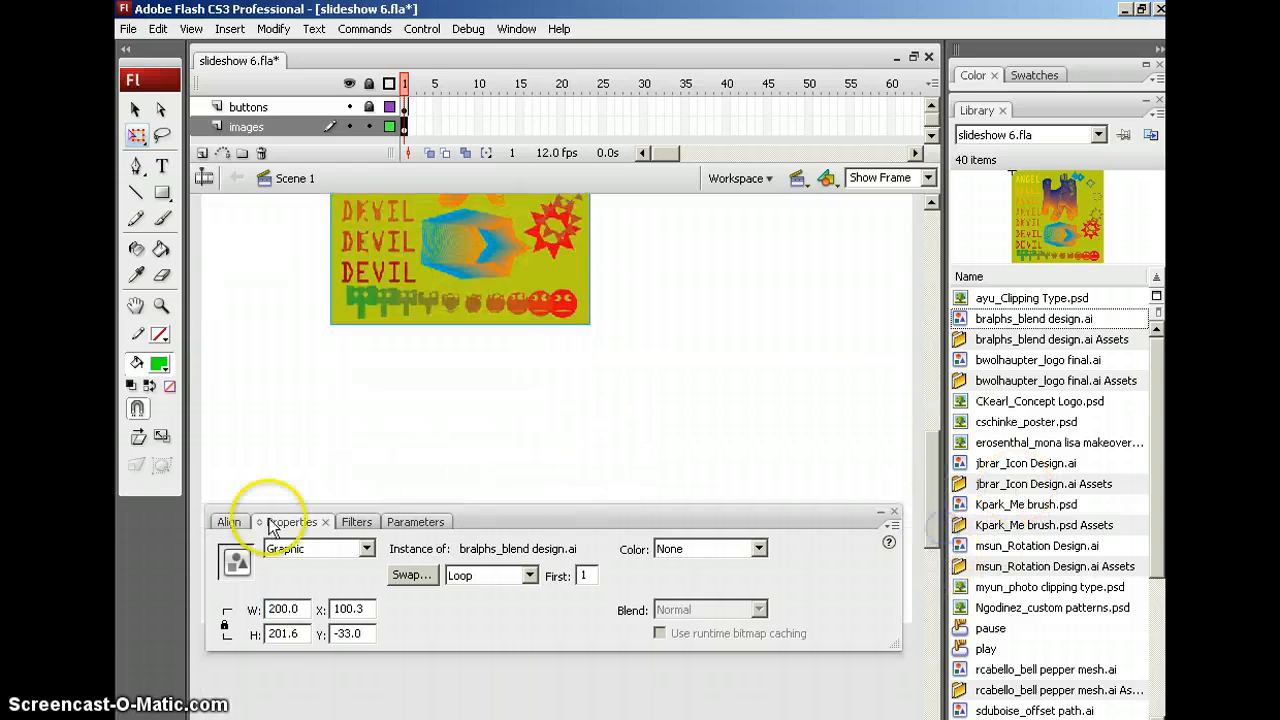
With To stage on in the Align panel, centre the artwork horizontally and vertically
left_click(225, 522)
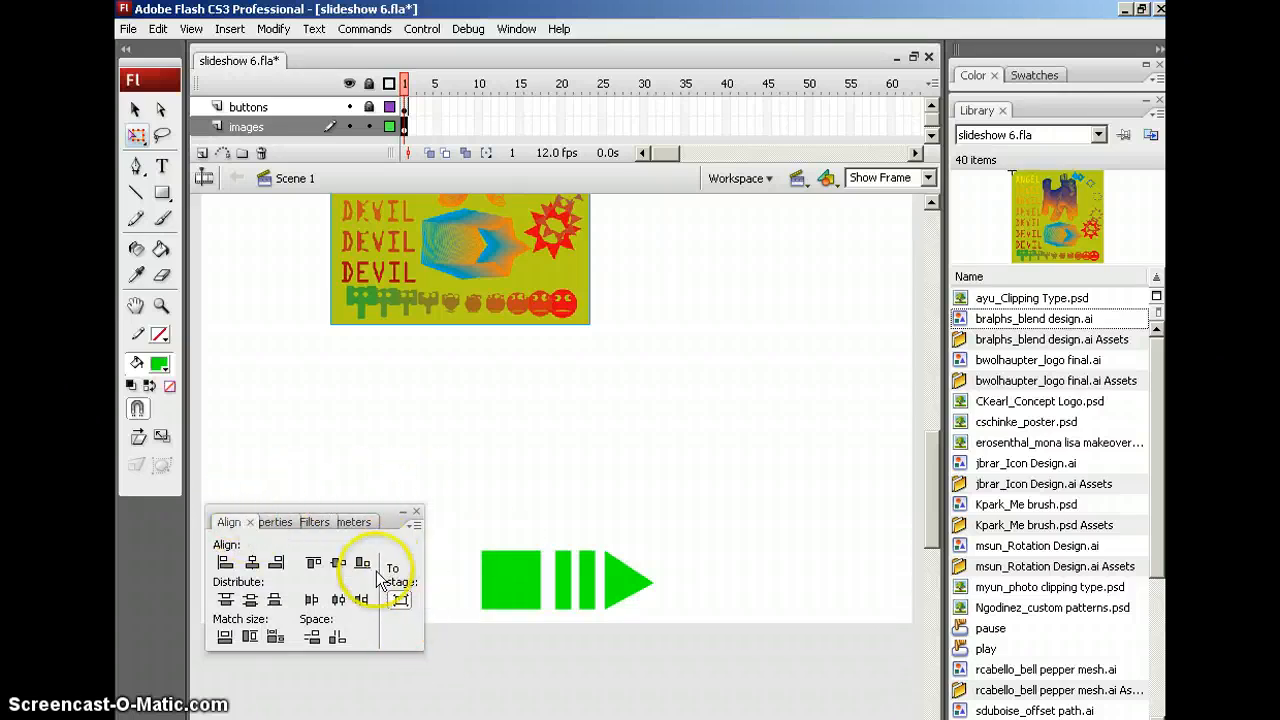
left_click(400, 603)
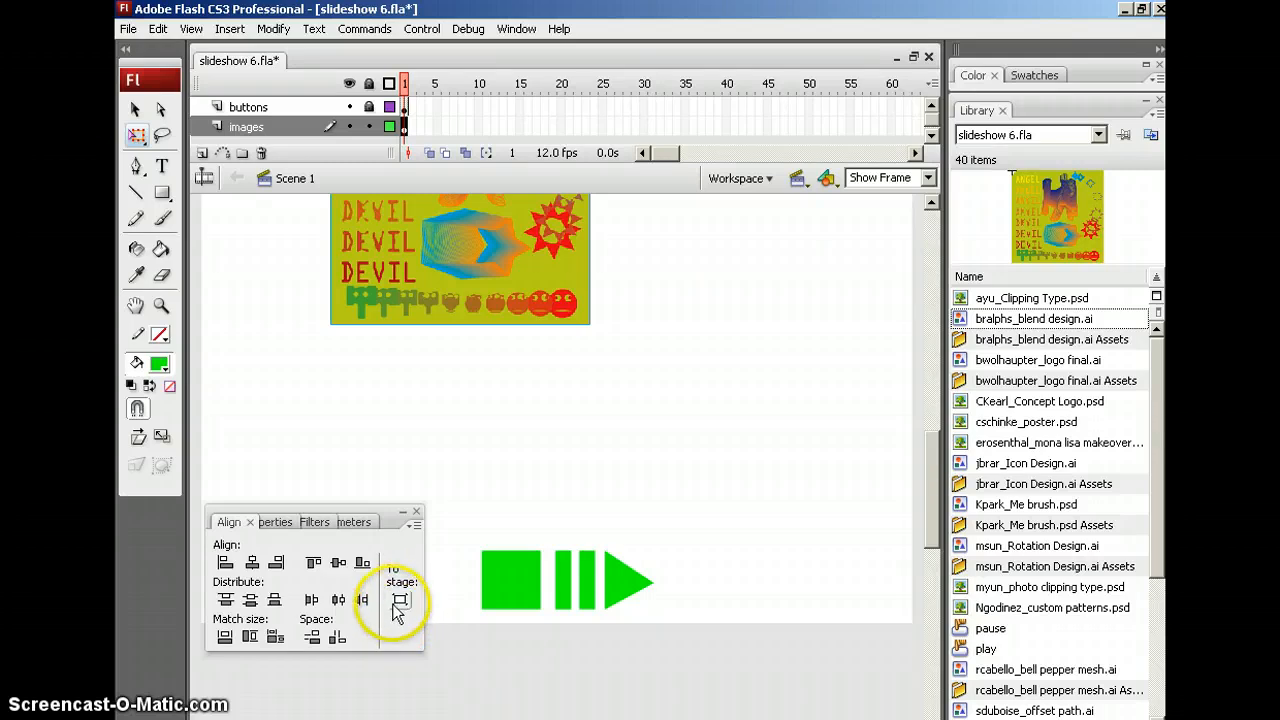
left_click(399, 601)
left_click(400, 600)
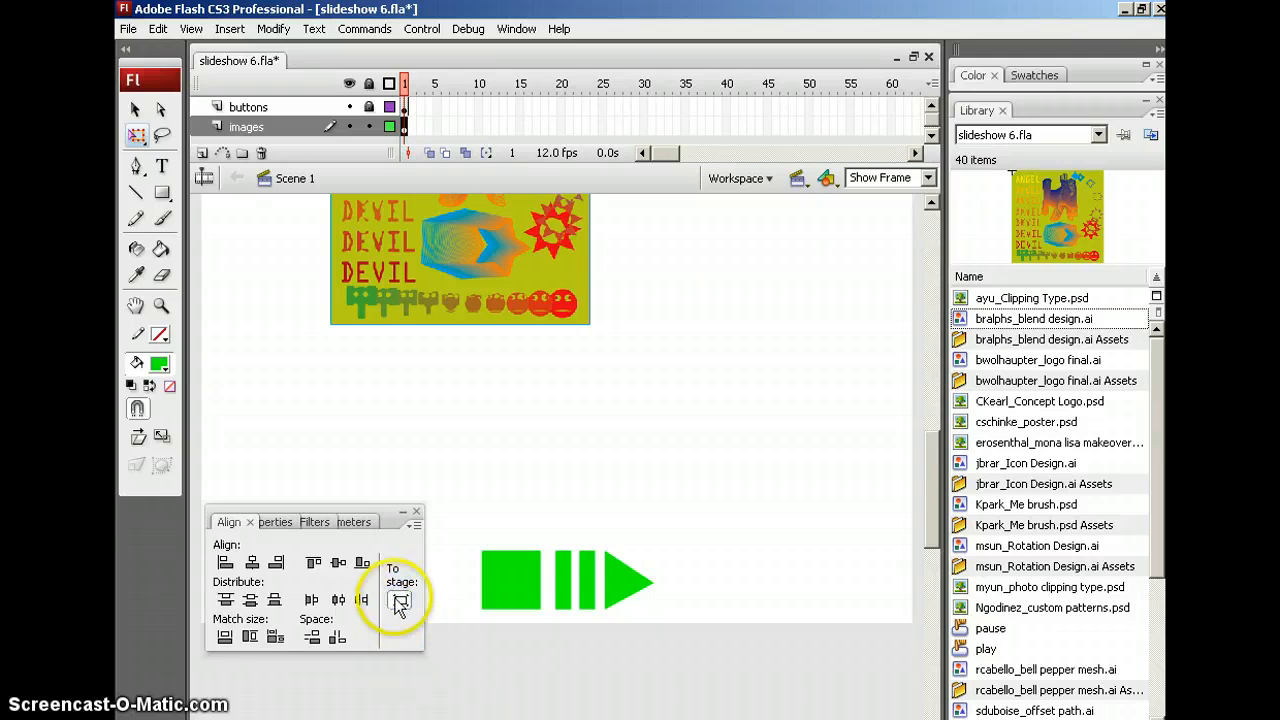
left_click(252, 426)
left_click(252, 564)
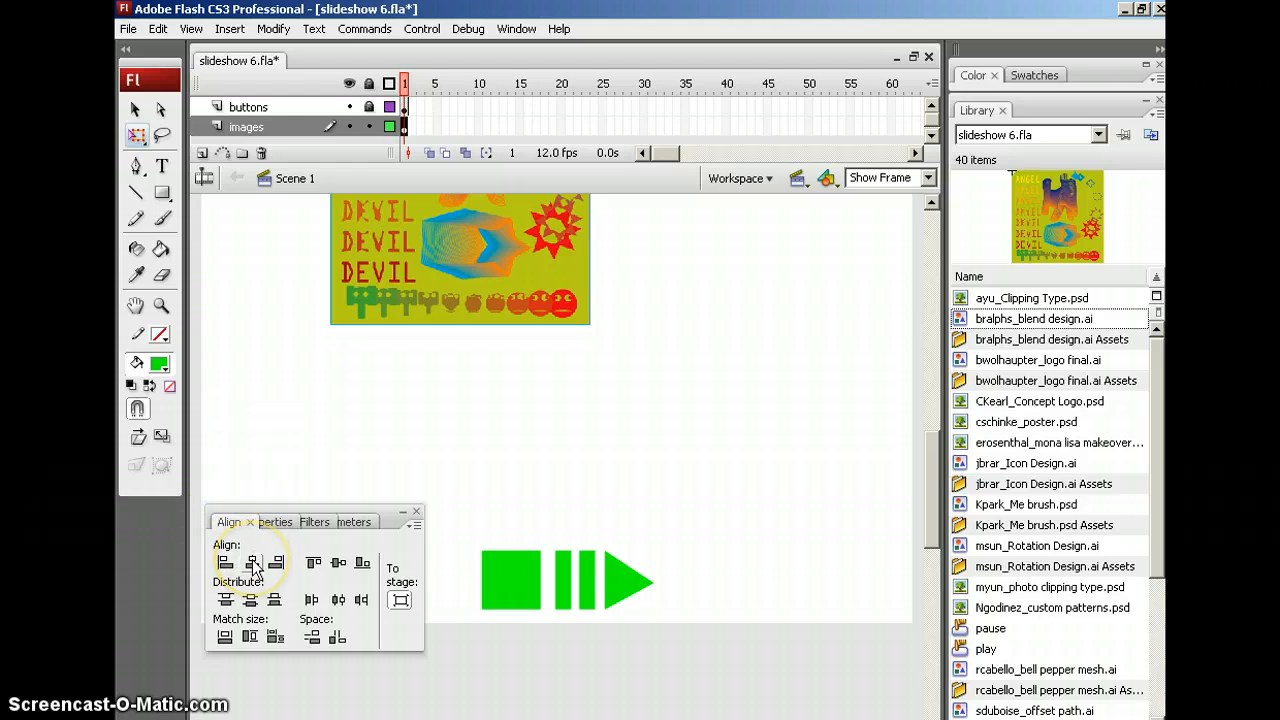
left_click(253, 565)
left_click(338, 564)
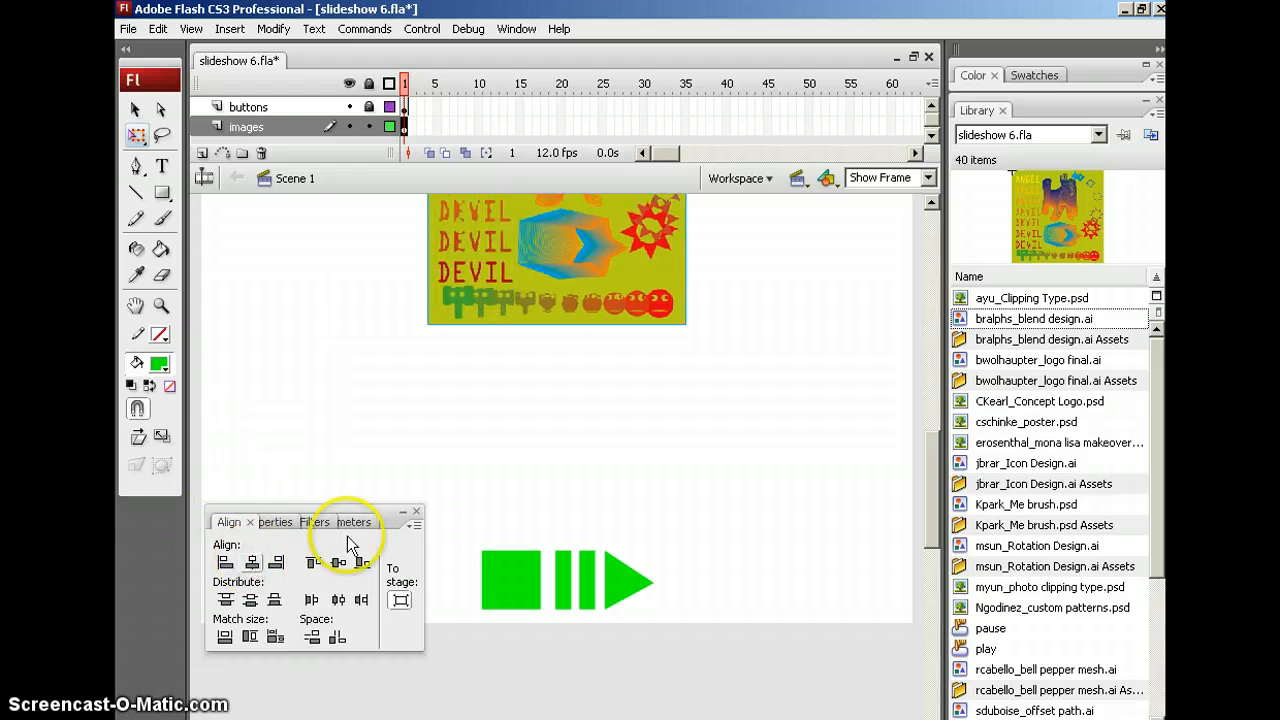
left_click(336, 566)
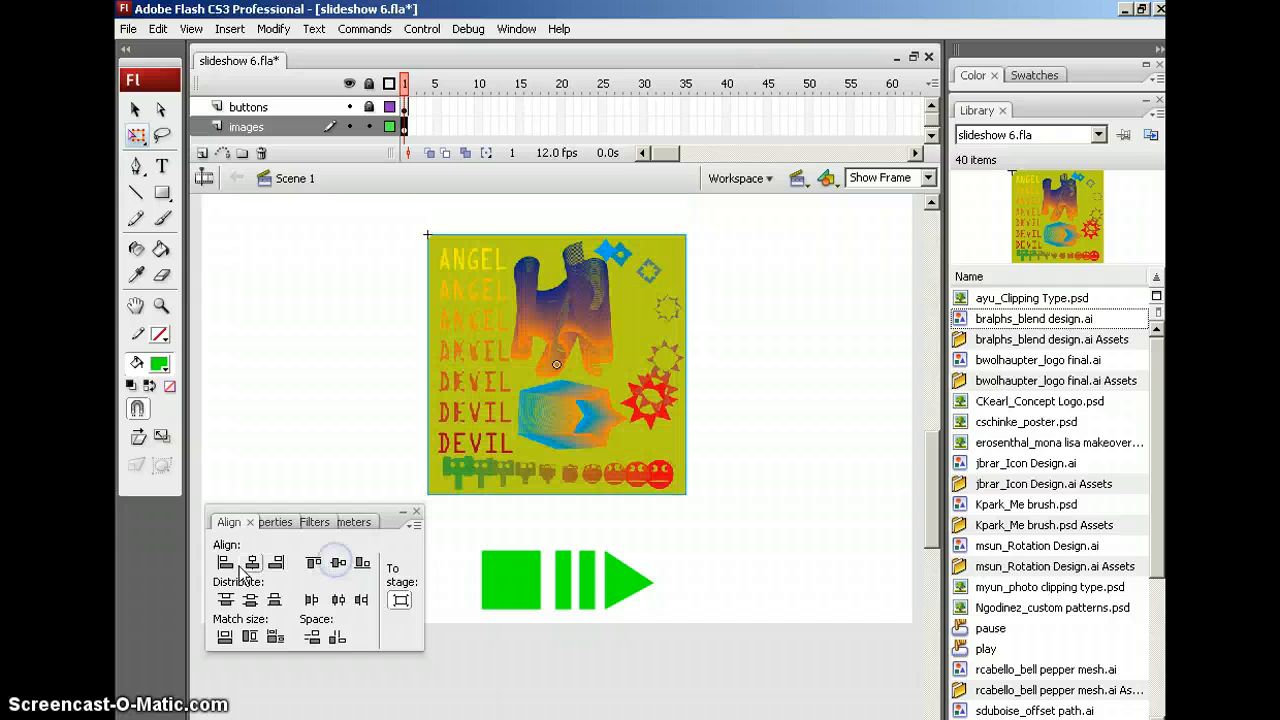
left_click(605, 380)
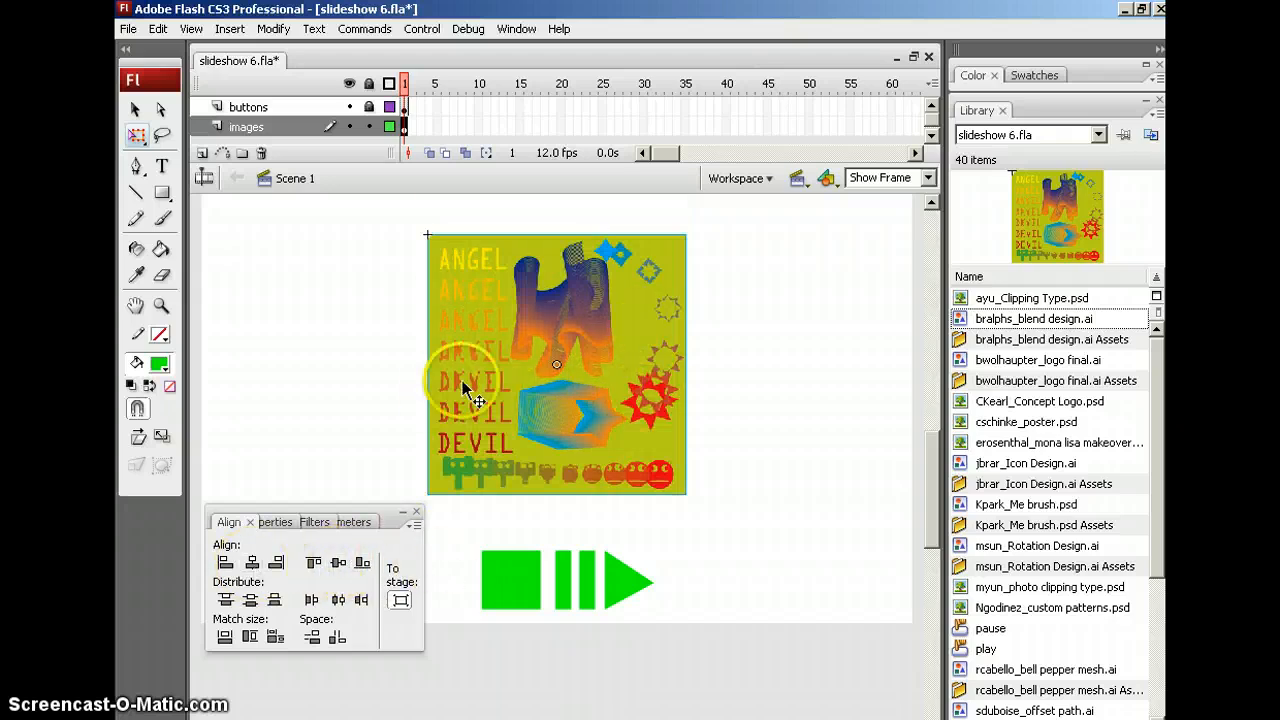
Add a keyframe at frame 30 on the images layer and extend the buttons layer to frame 30
left_click(404, 127)
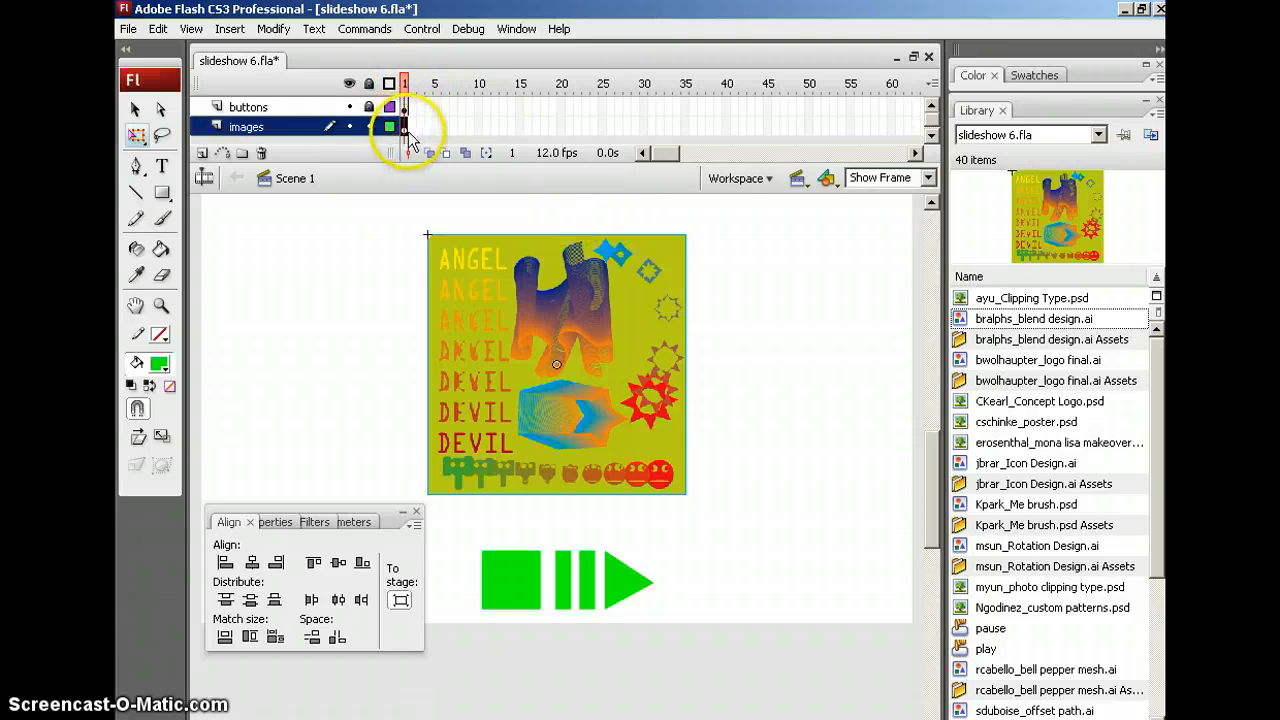
left_click(642, 126)
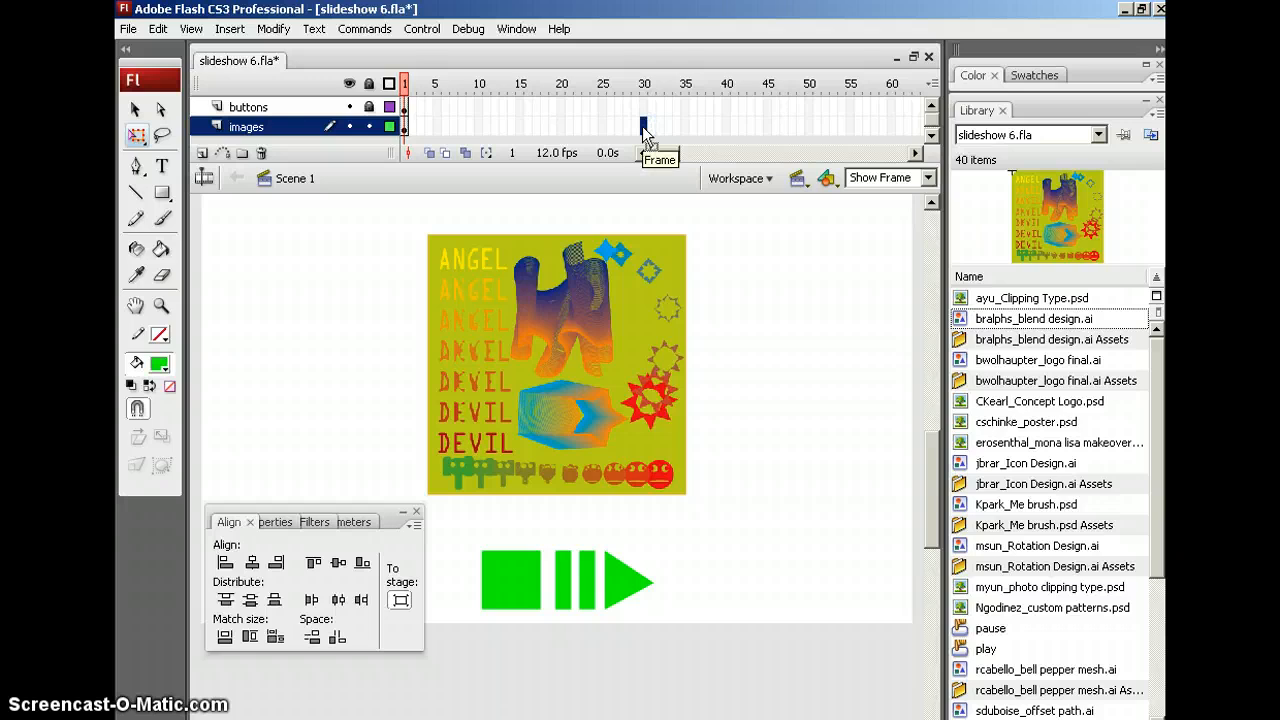
key("F6")
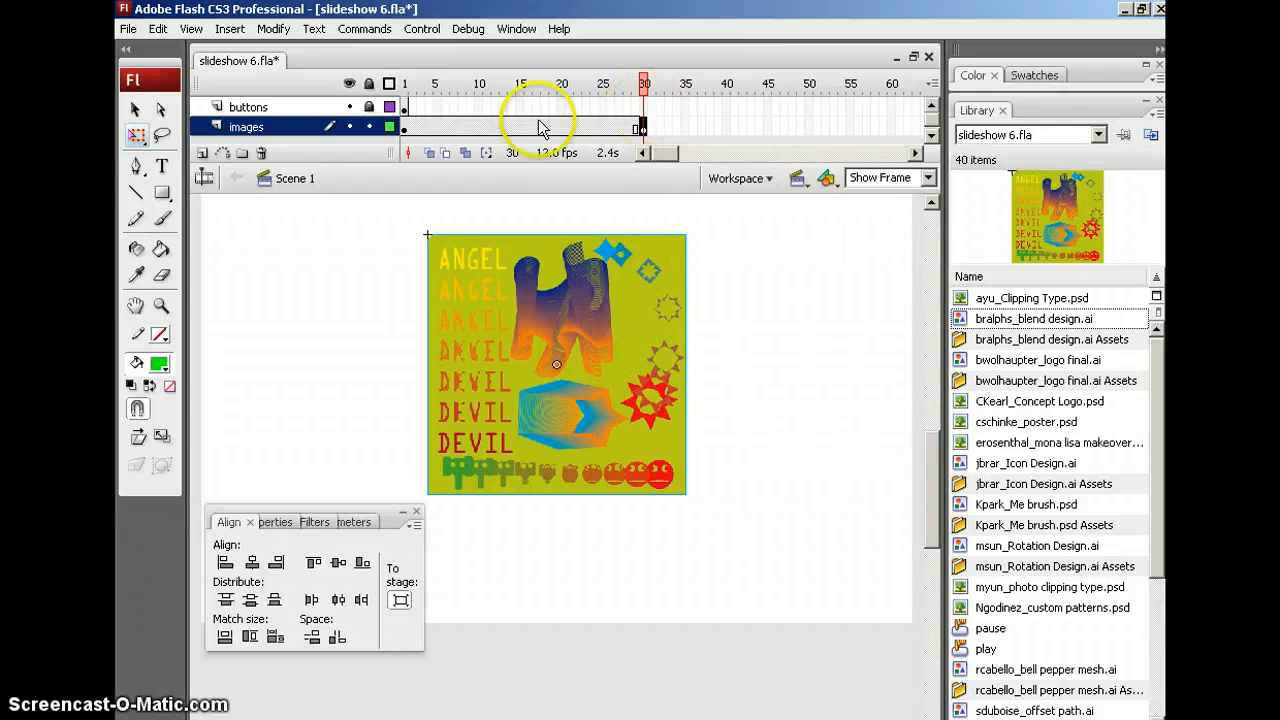
left_click(643, 108)
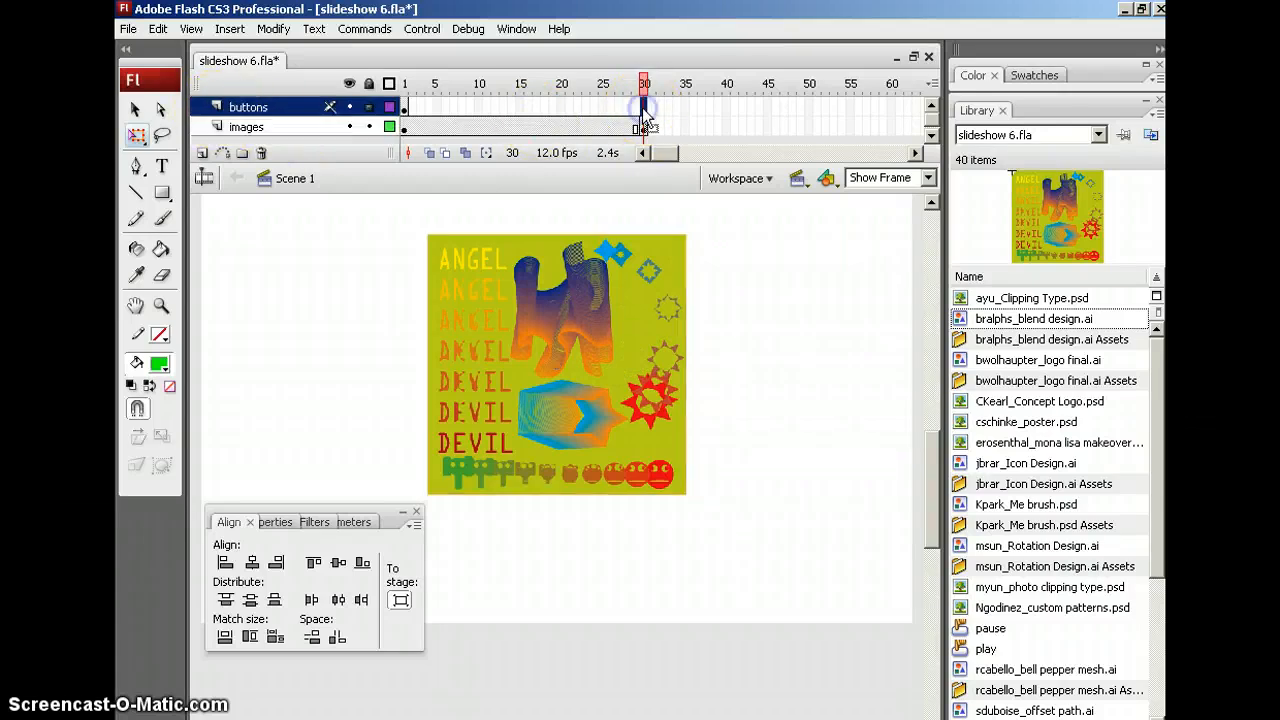
key("F6")
Select the artwork at frame 30 on the images layer and show its instance properties
left_click(578, 519)
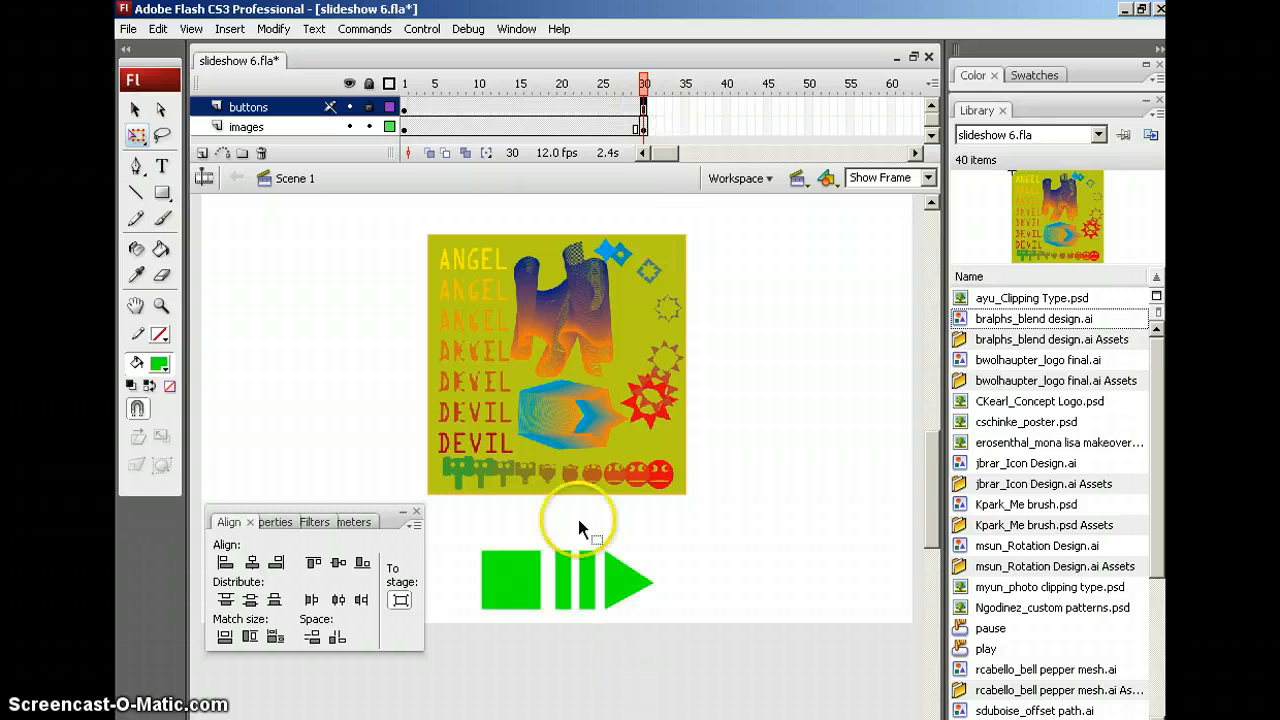
left_click(645, 128)
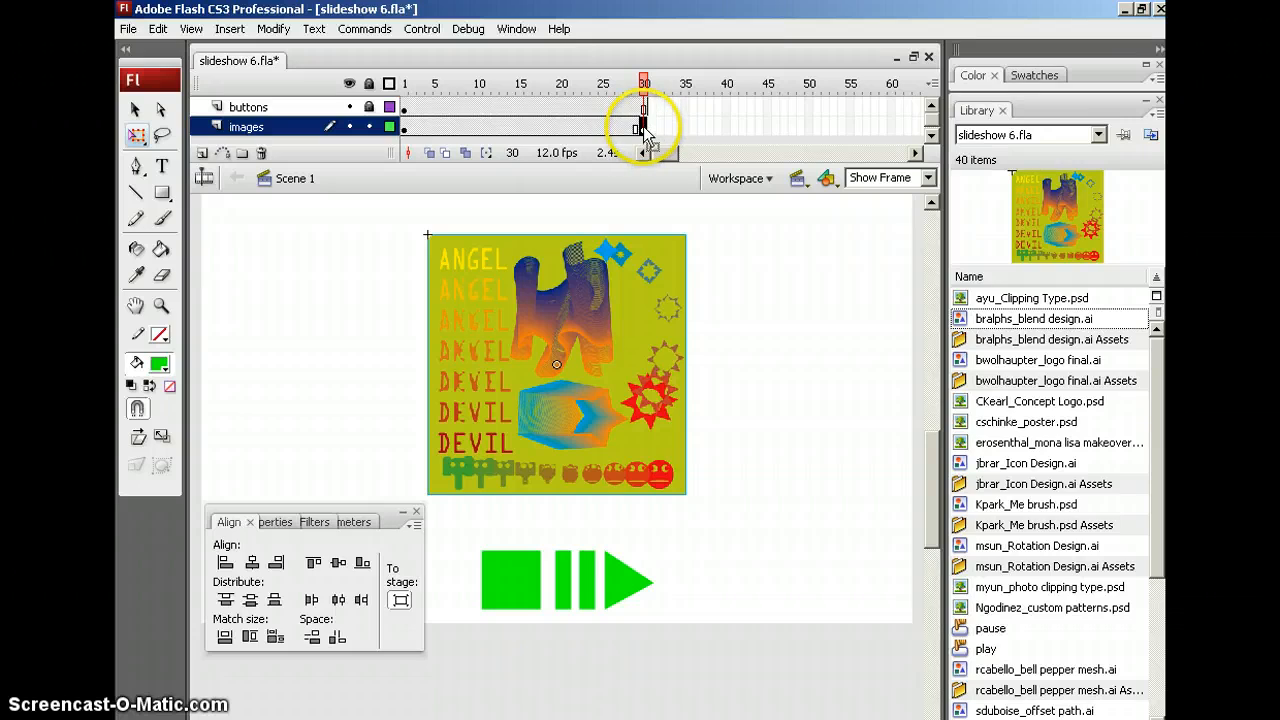
left_click(595, 393)
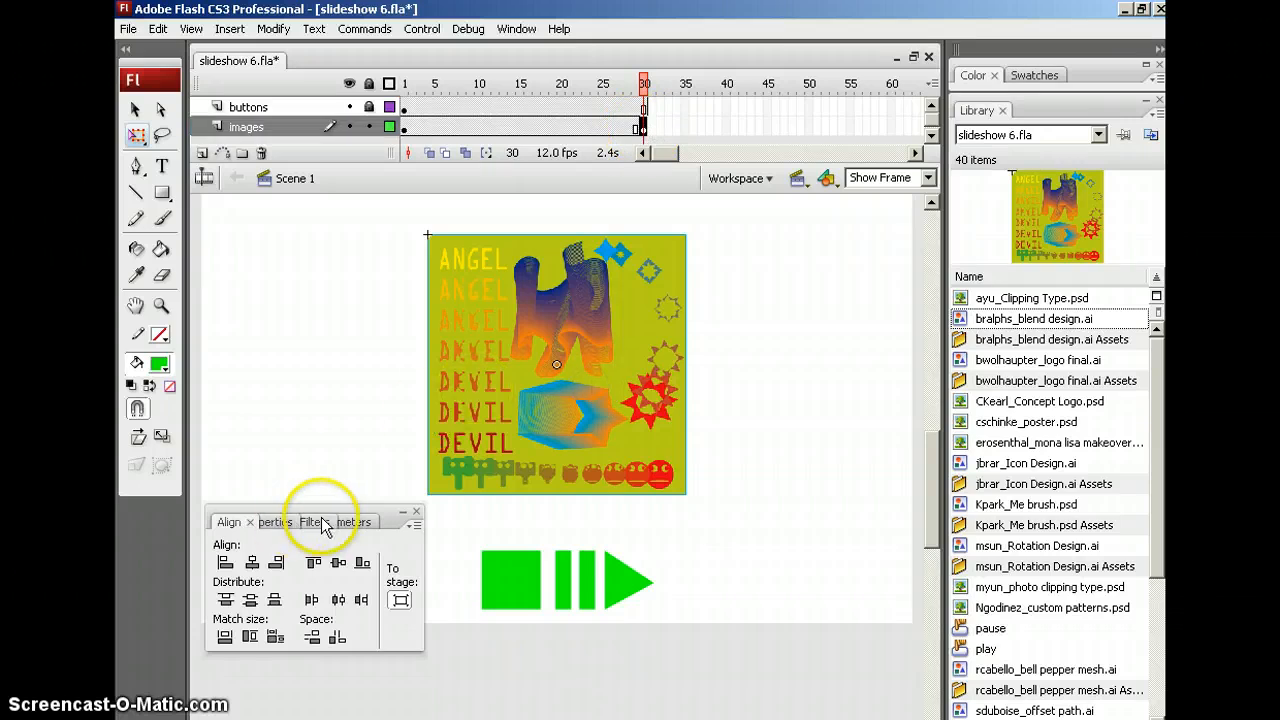
left_click(275, 522)
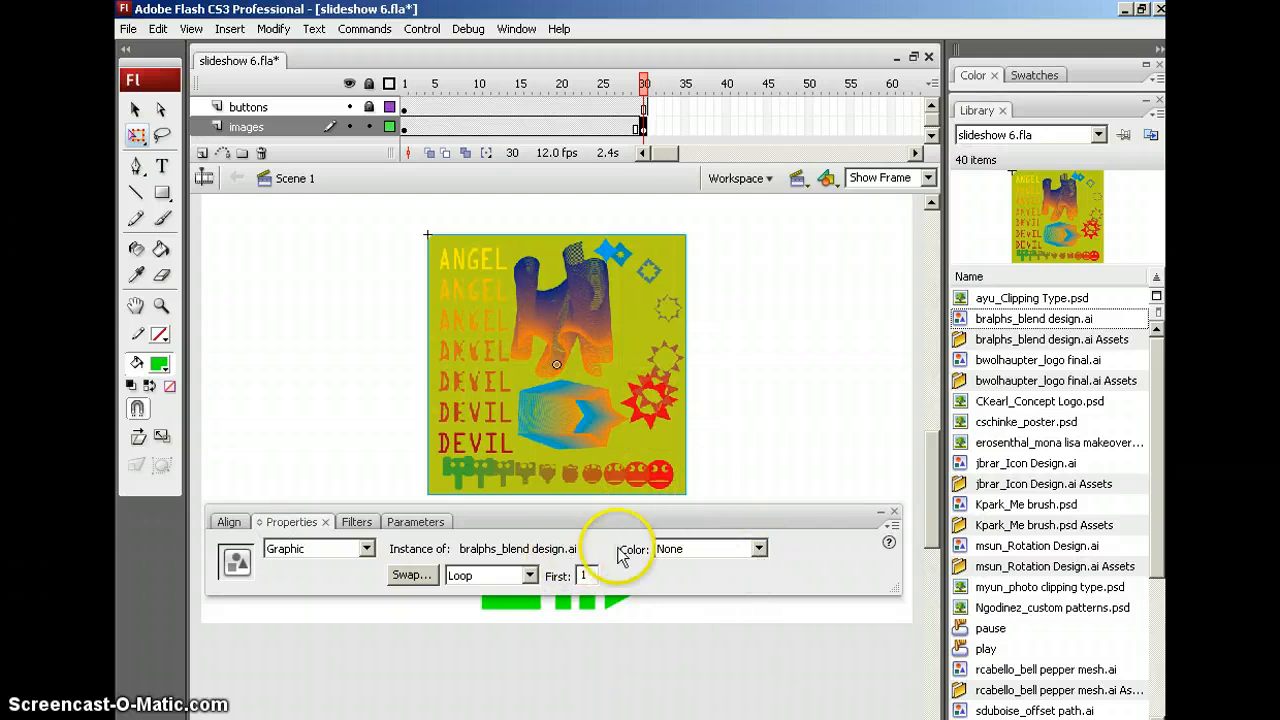
Set the frame-30 artwork's Alpha to 0% and add a motion tween across frames 1–30
left_click(760, 549)
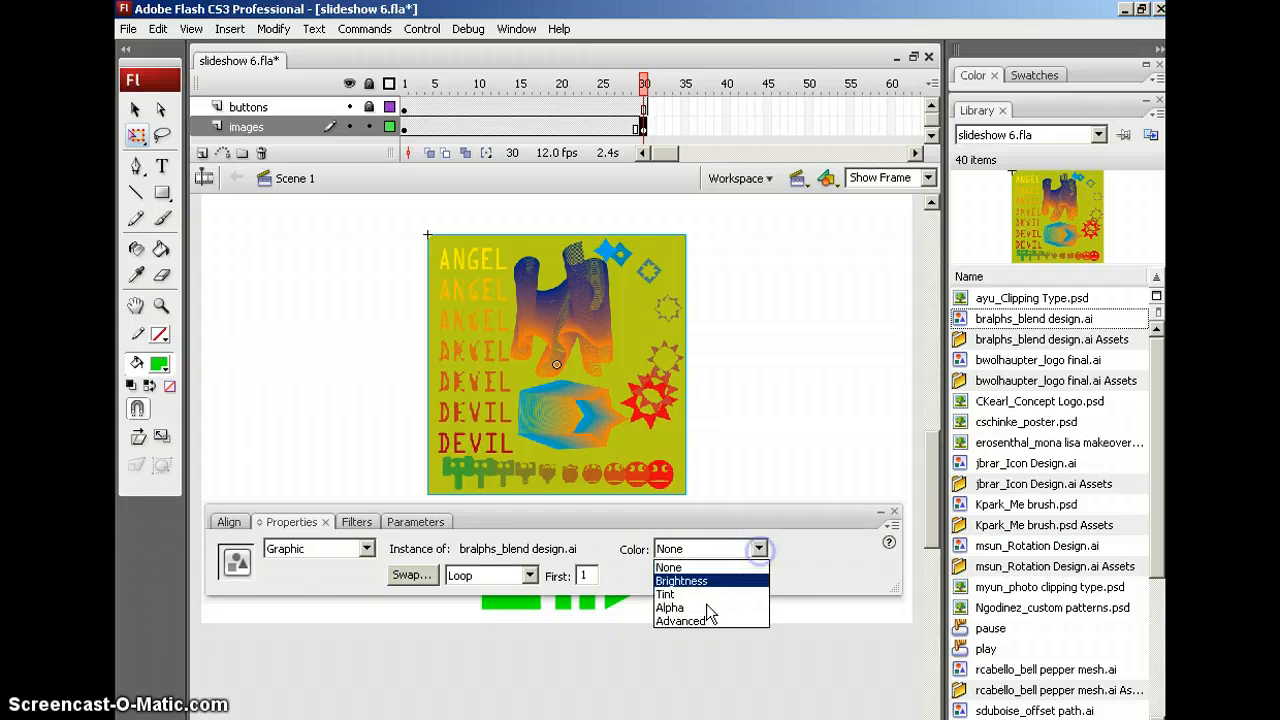
left_click(707, 607)
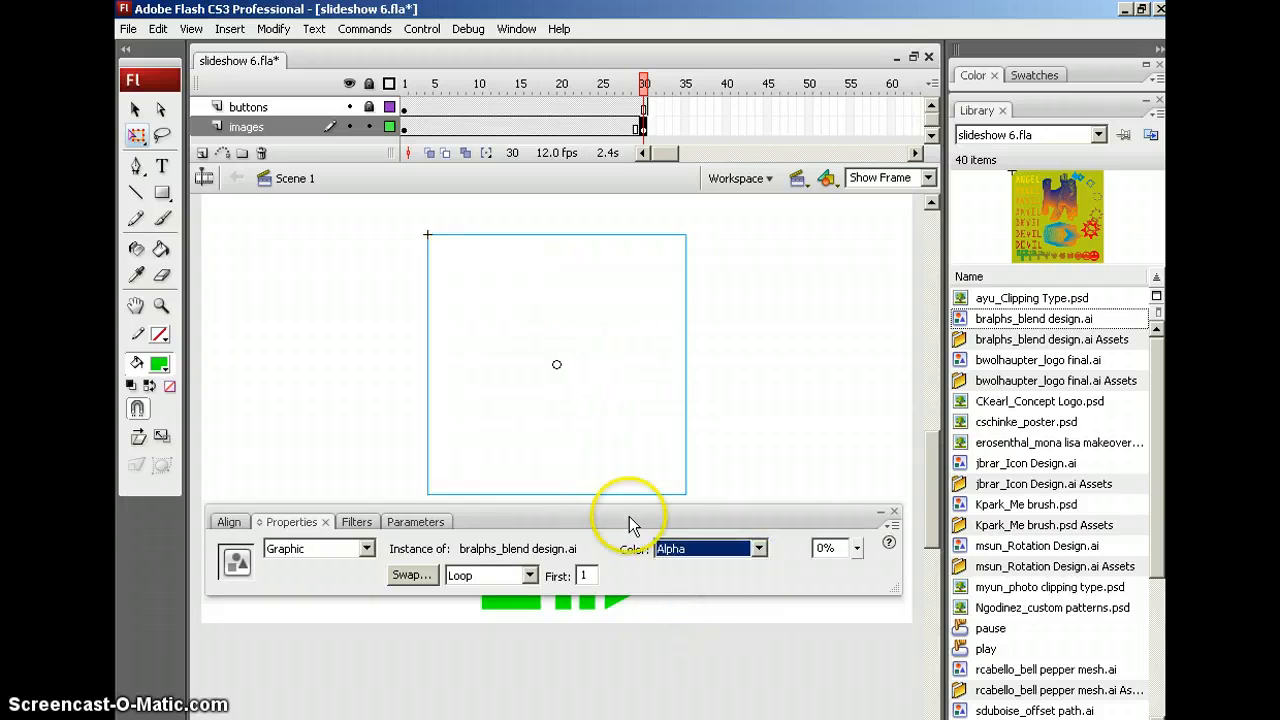
mouse_move(856, 548)
left_mouse_down()
mouse_move(856, 457)
mouse_move(851, 573)
left_mouse_up()
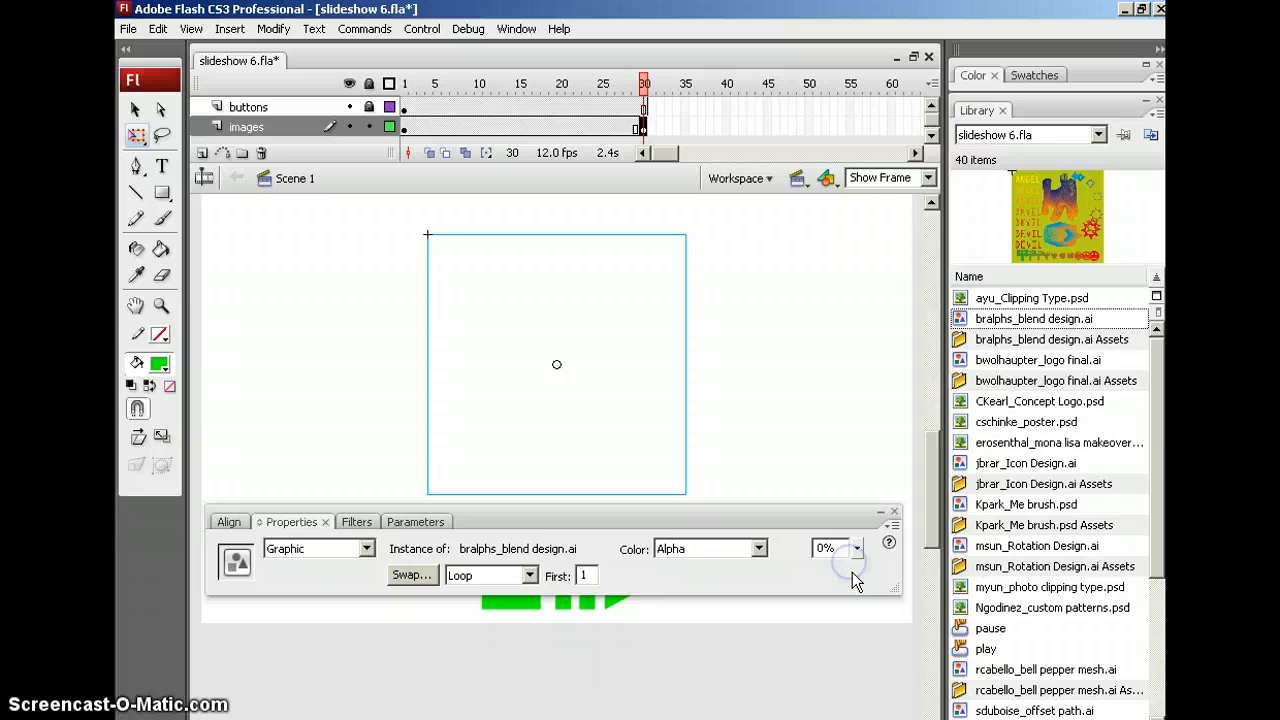
right_click(514, 127)
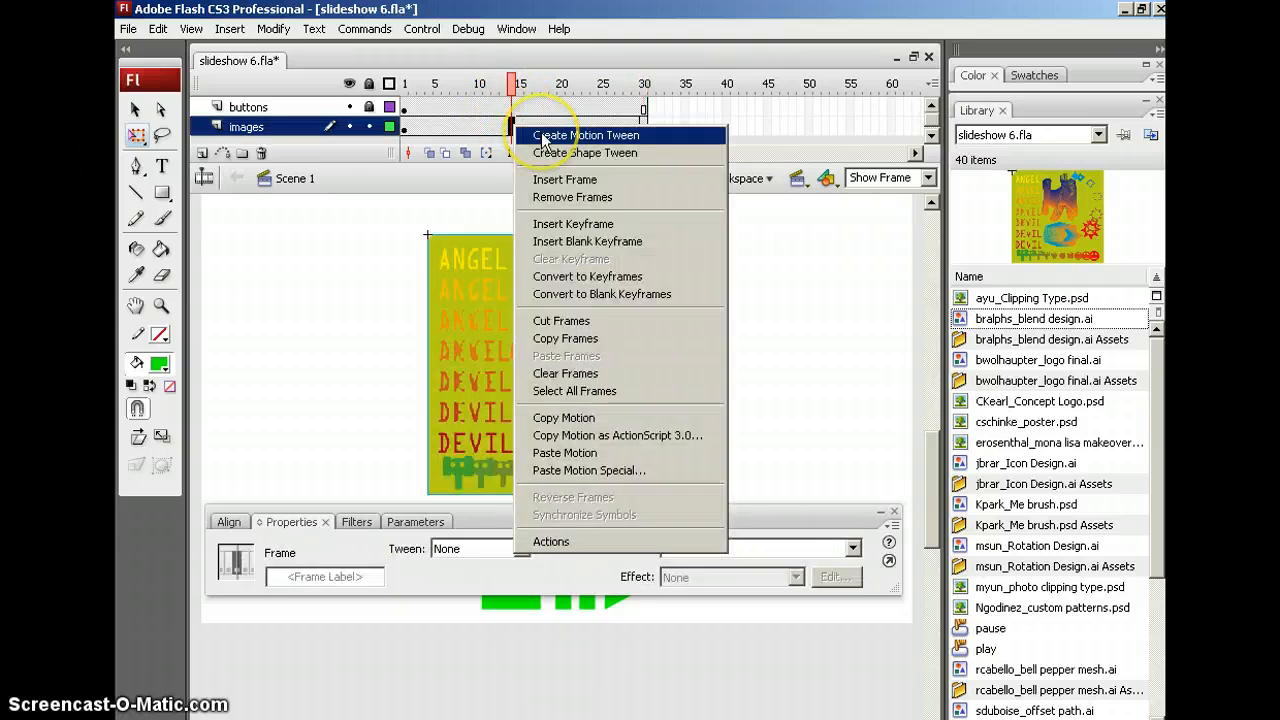
left_click(543, 138)
left_click_drag(516, 83, 659, 100)
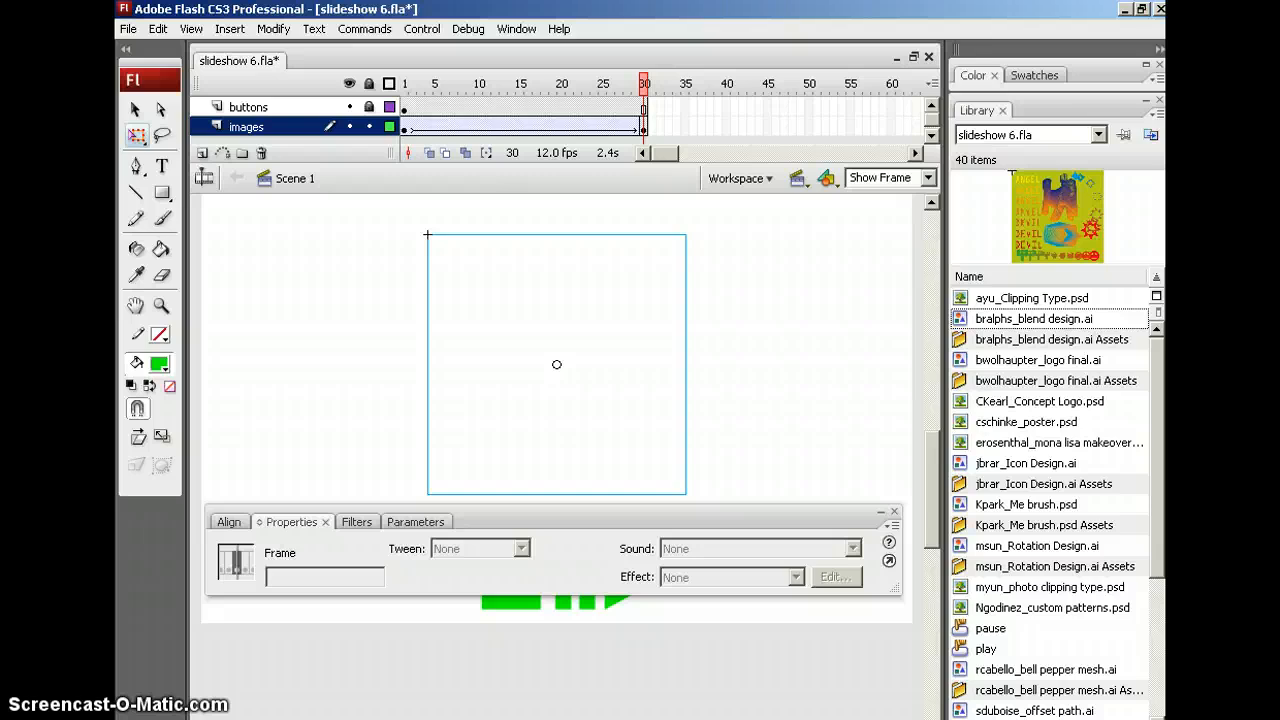
left_click(658, 133)
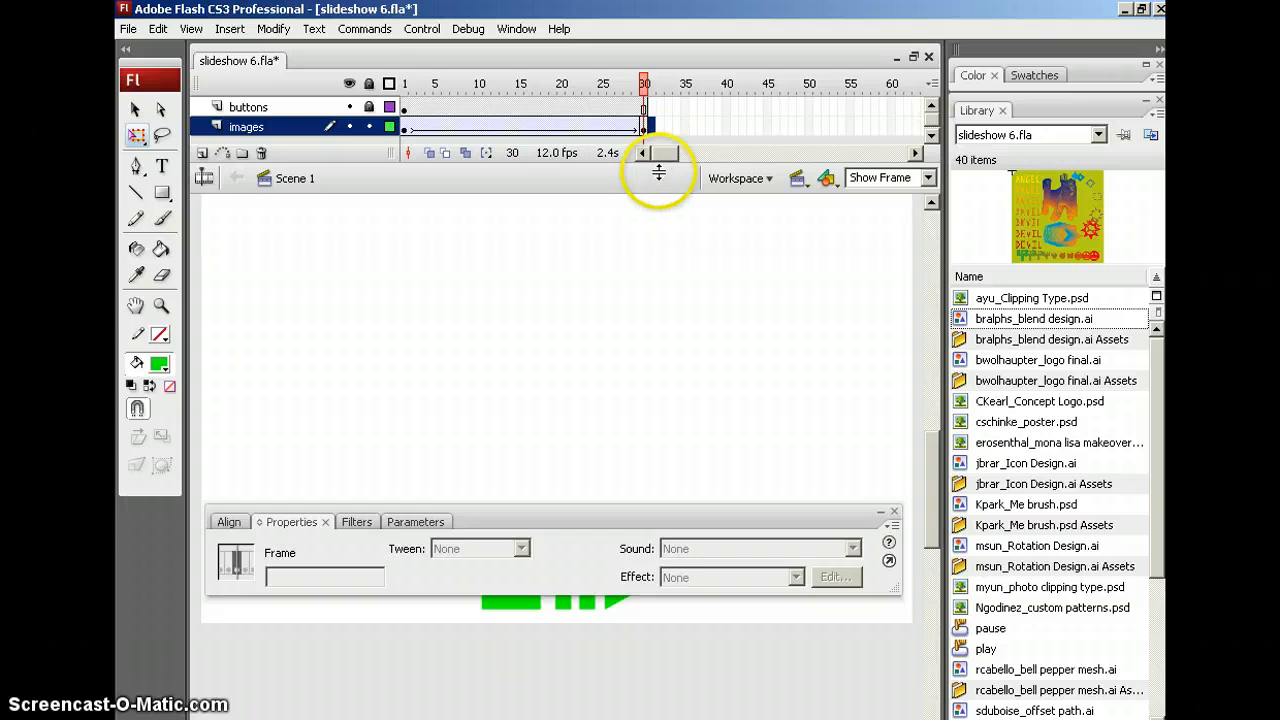
left_click_drag(655, 131, 658, 134)
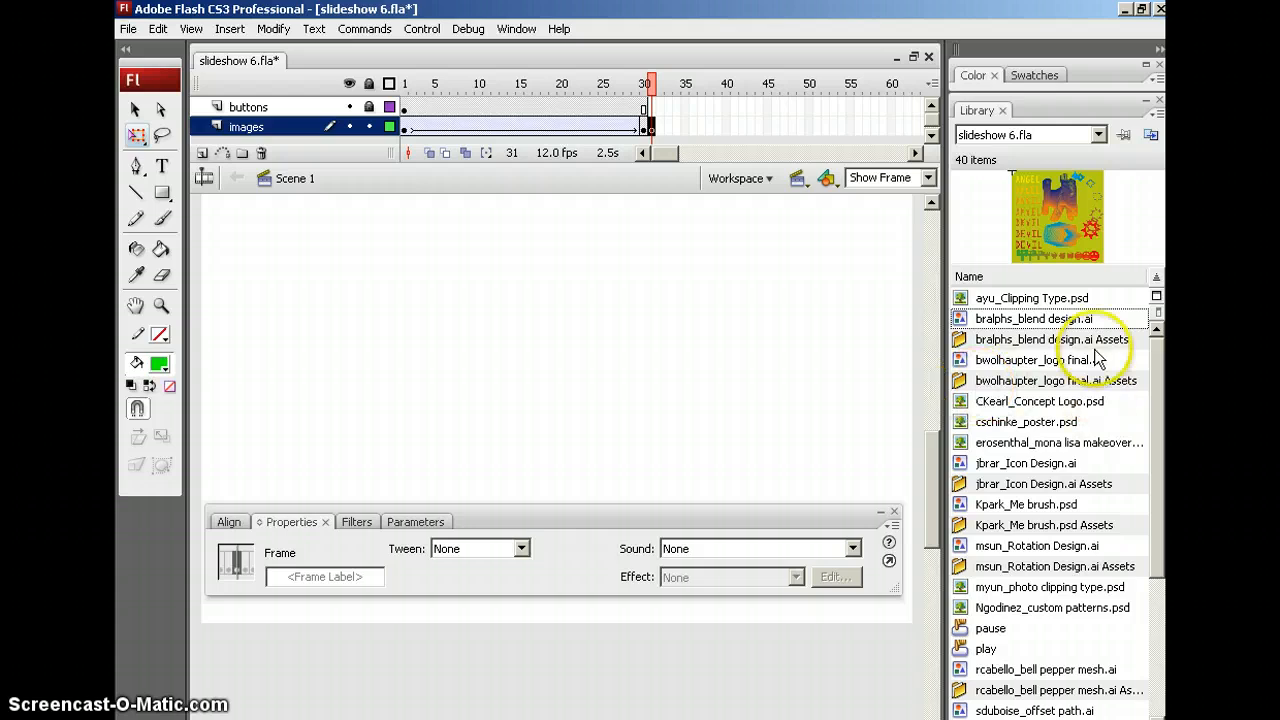
left_click(983, 363)
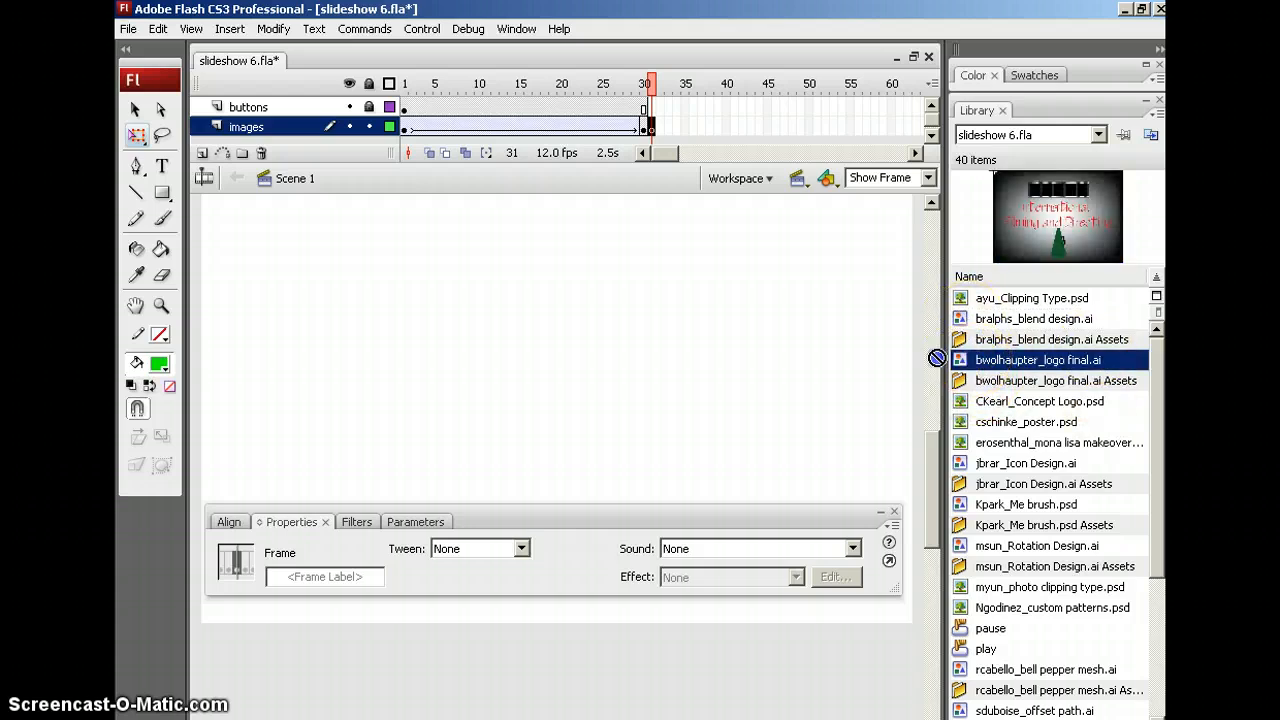
left_click_drag(937, 358, 606, 426)
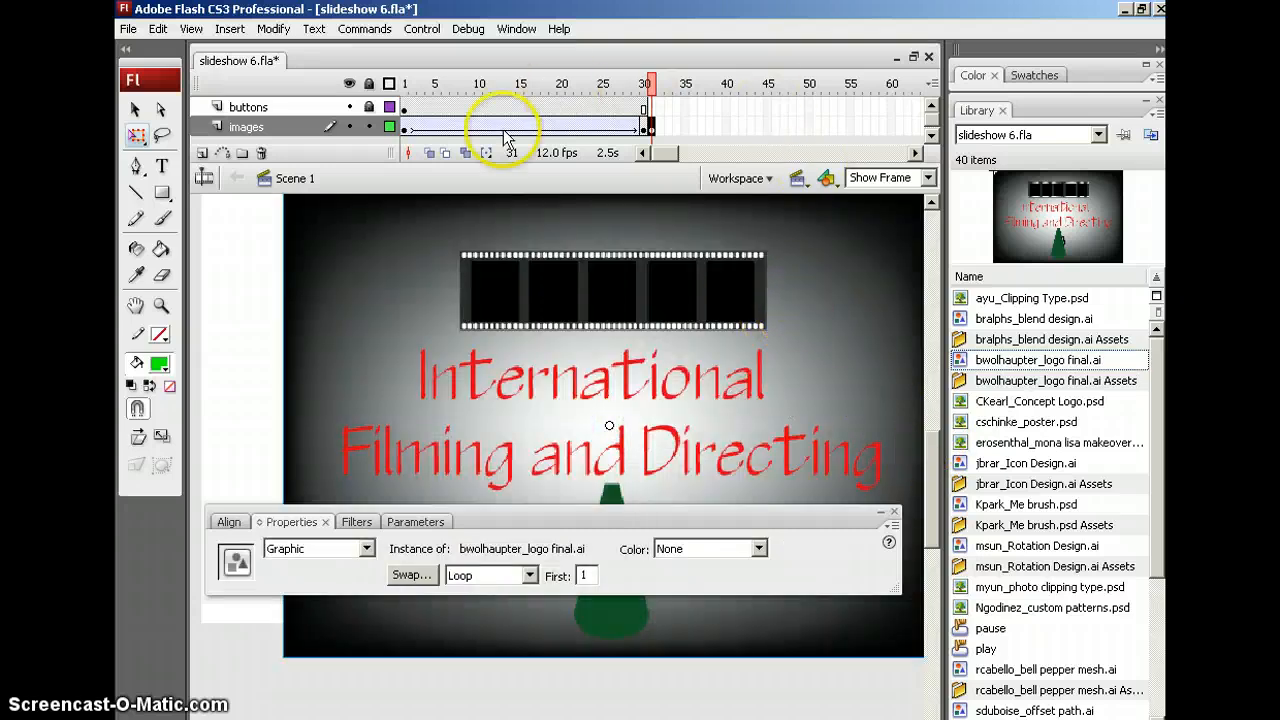
Resize the logo from 504 to 200 pixels wide, proportionally to 142.9 tall
left_click(274, 524)
left_click(262, 523)
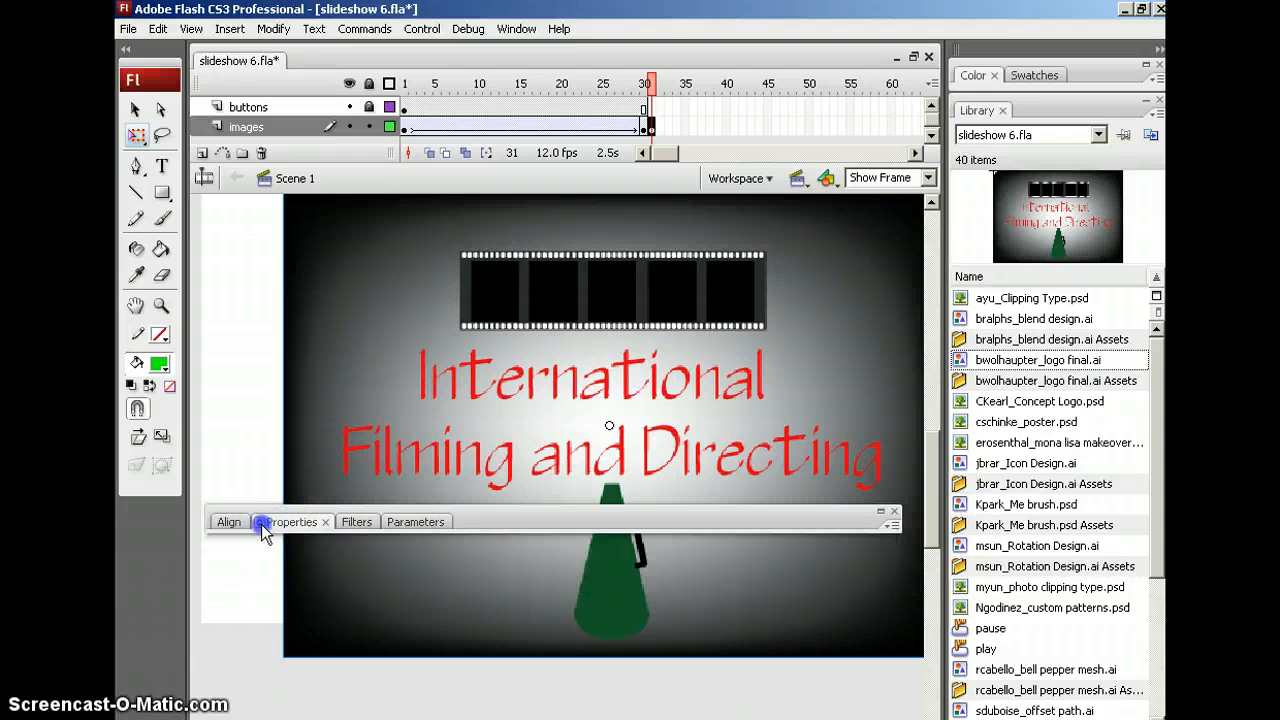
left_click(262, 524)
double_click(264, 608)
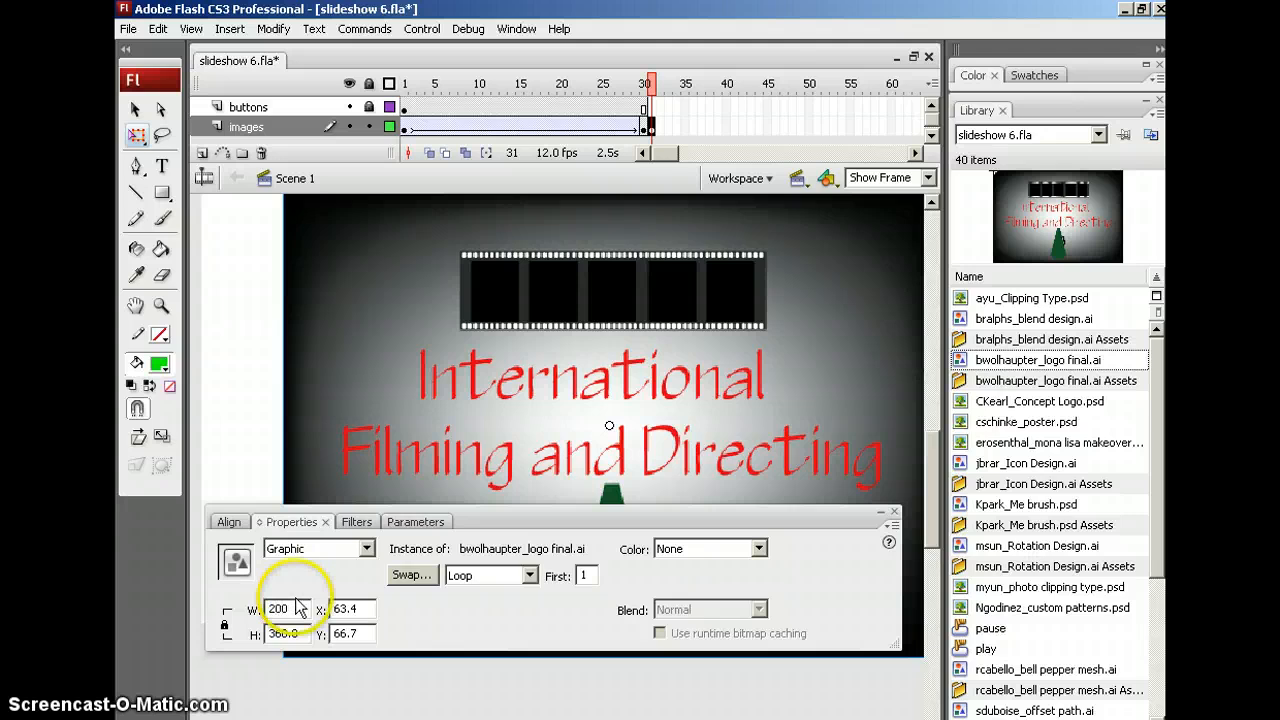
key("Return")
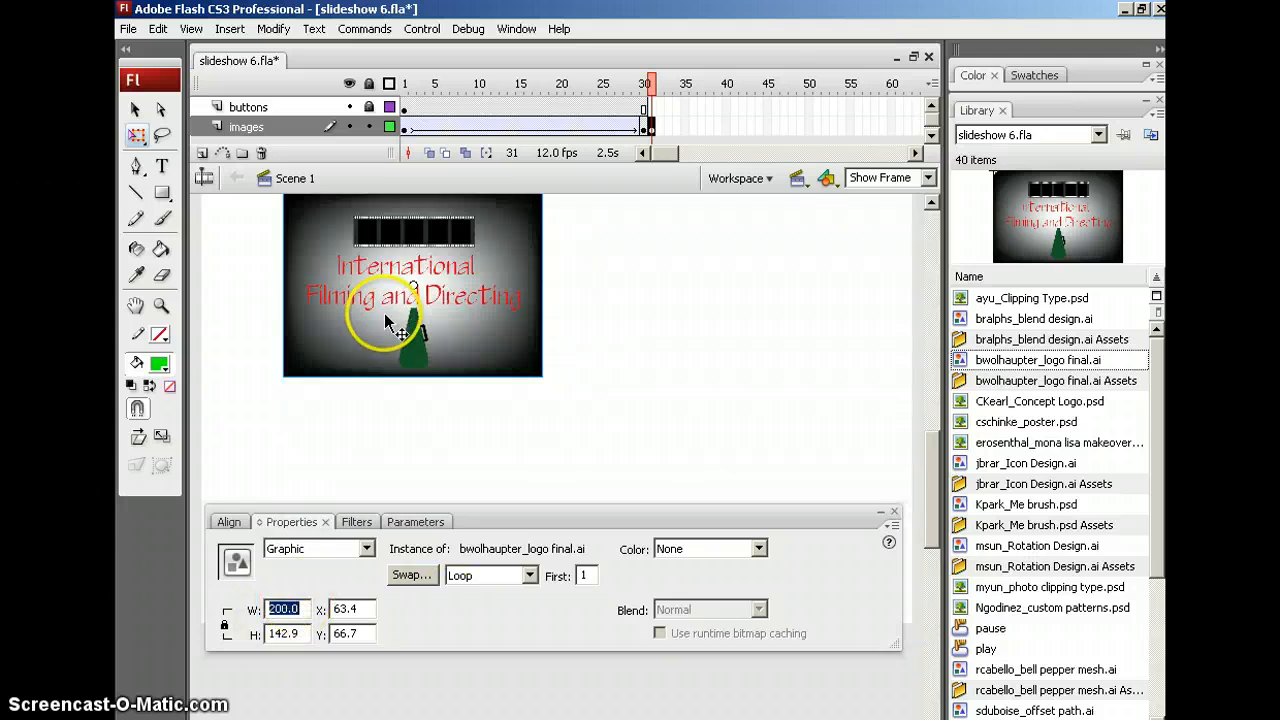
Centre the logo horizontally and vertically on the stage using Align to stage
left_click(228, 522)
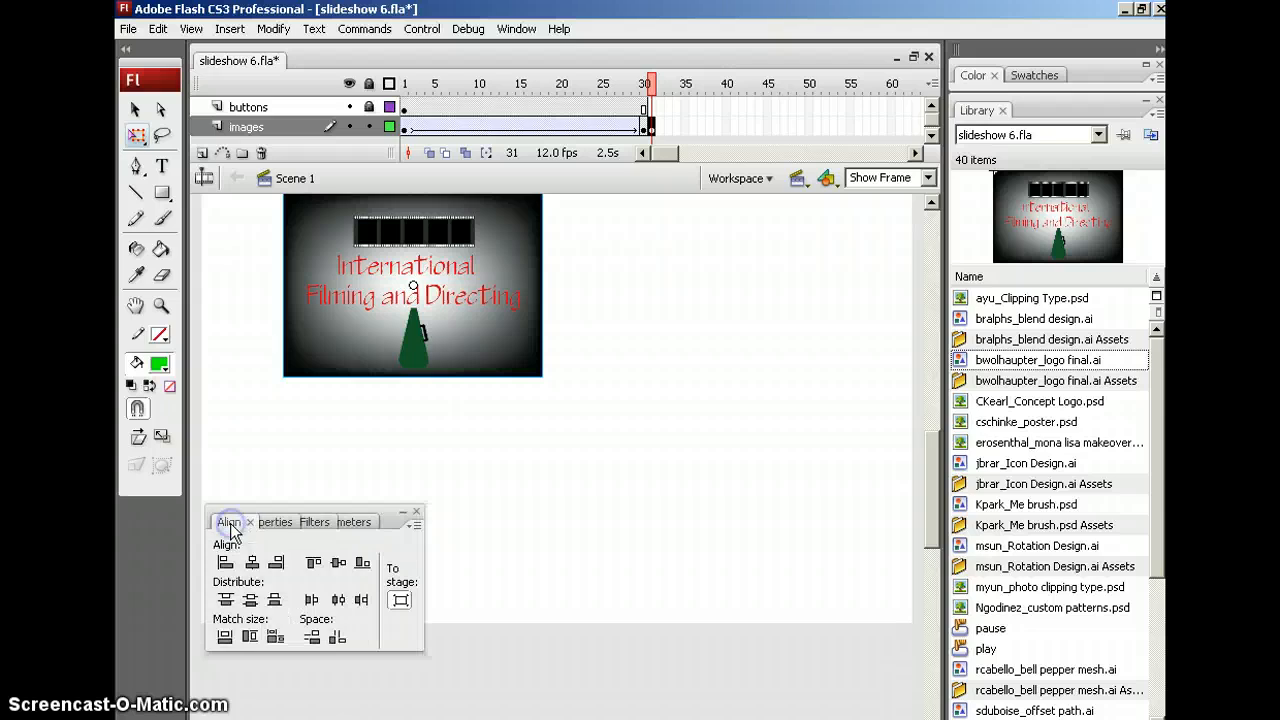
left_click(252, 562)
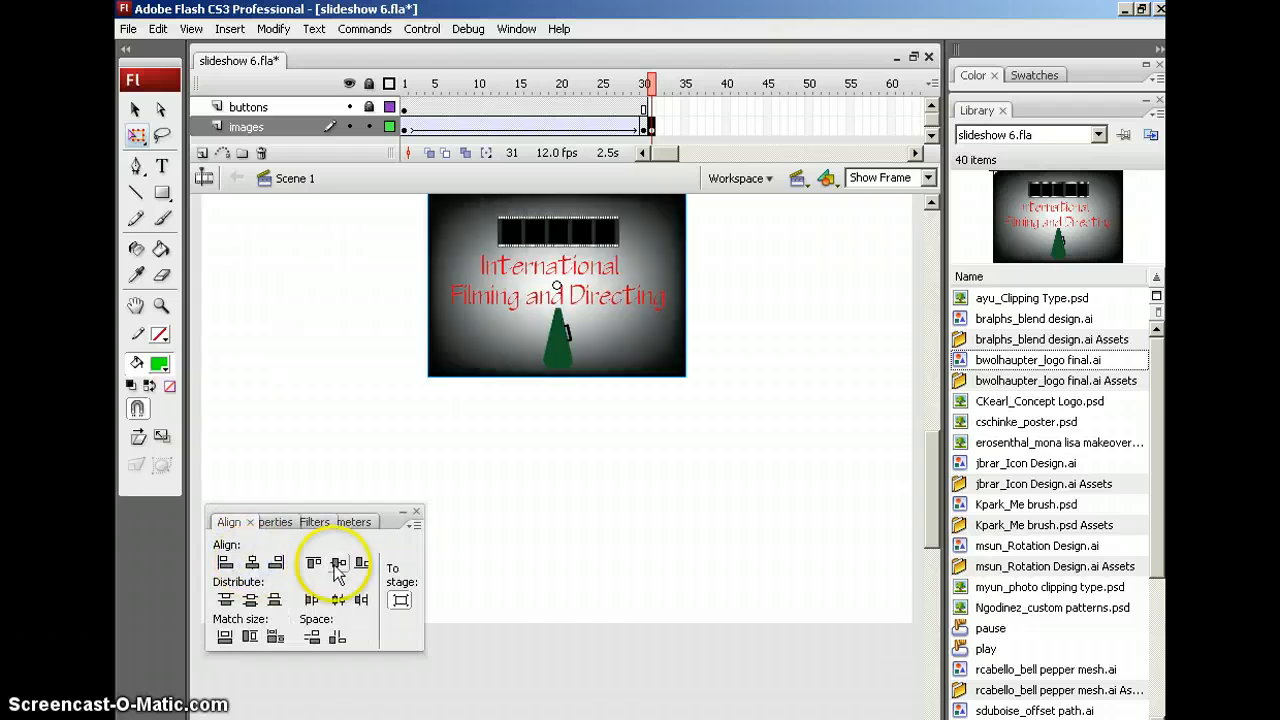
left_click(338, 562)
left_click(252, 562)
left_click(338, 562)
left_click(252, 562)
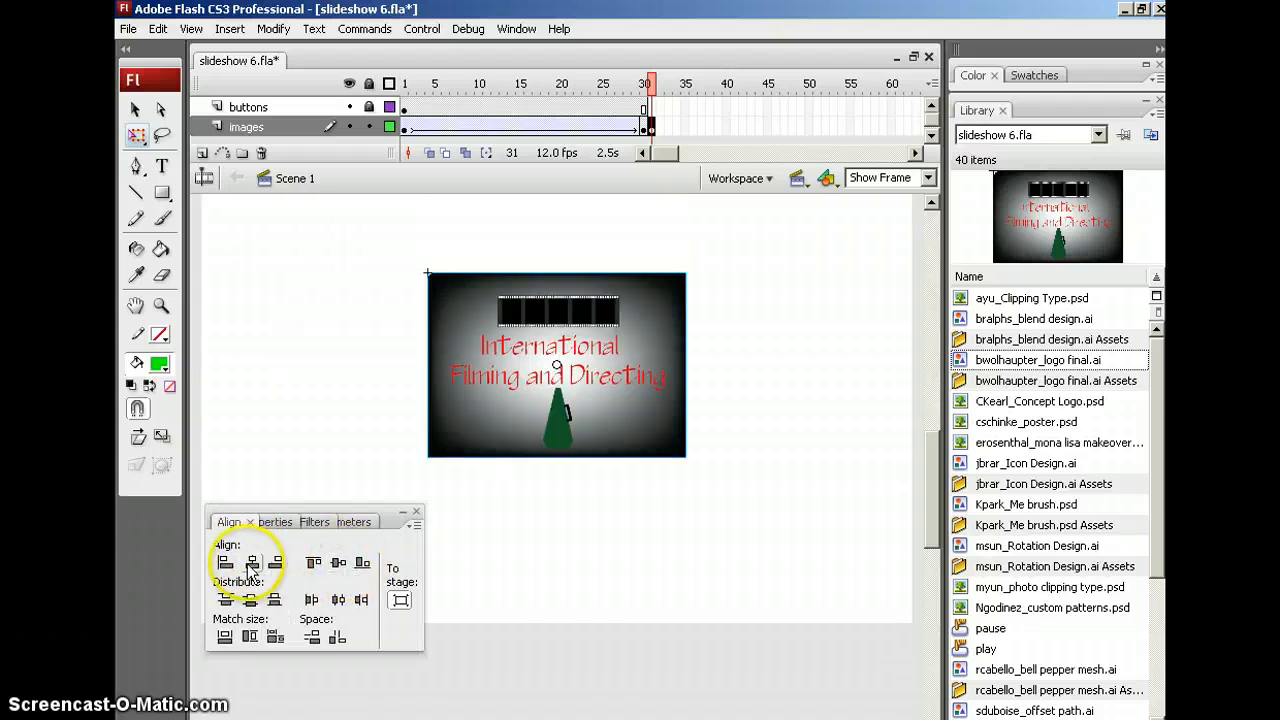
left_click(338, 564)
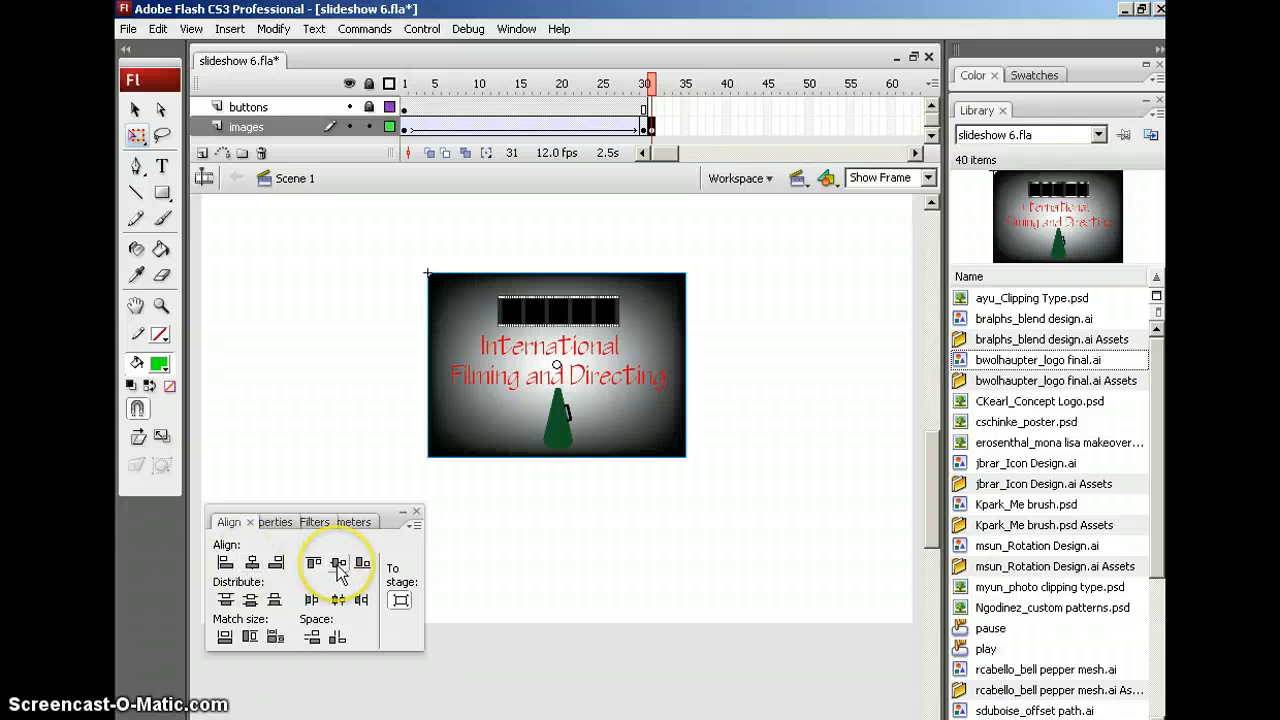
left_click(251, 562)
left_click(340, 563)
left_click(253, 560)
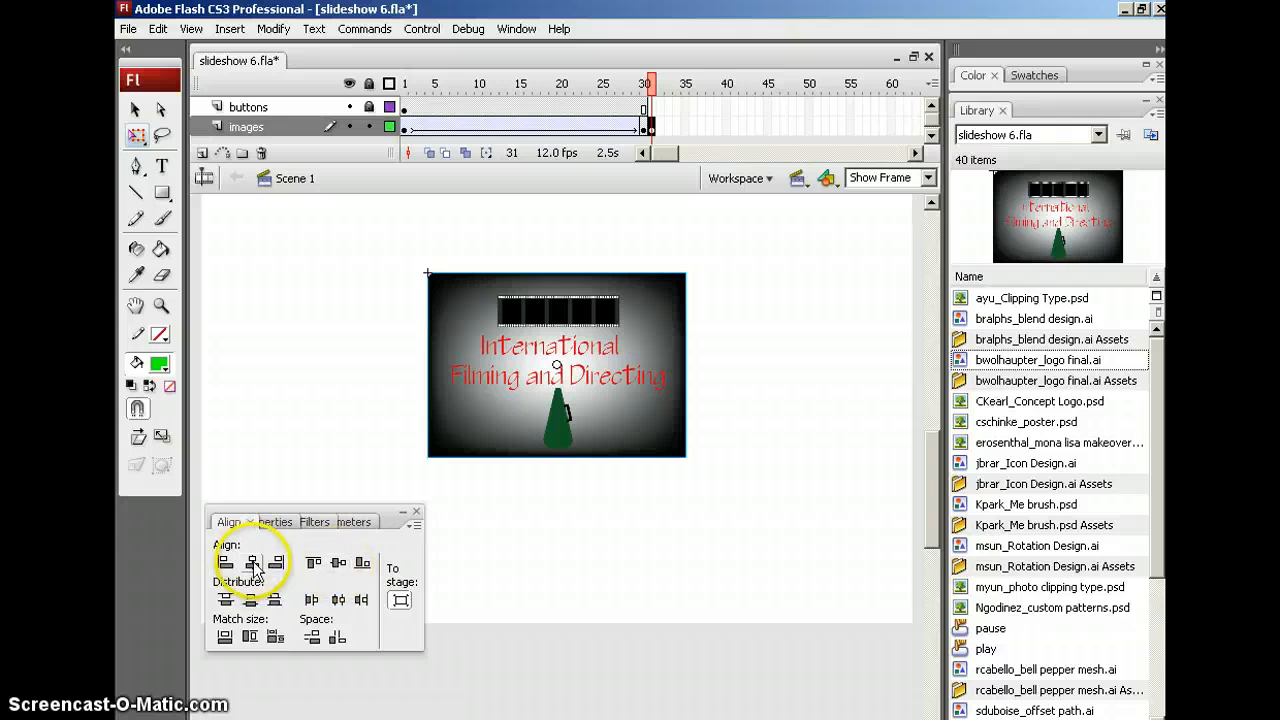
left_click(343, 555)
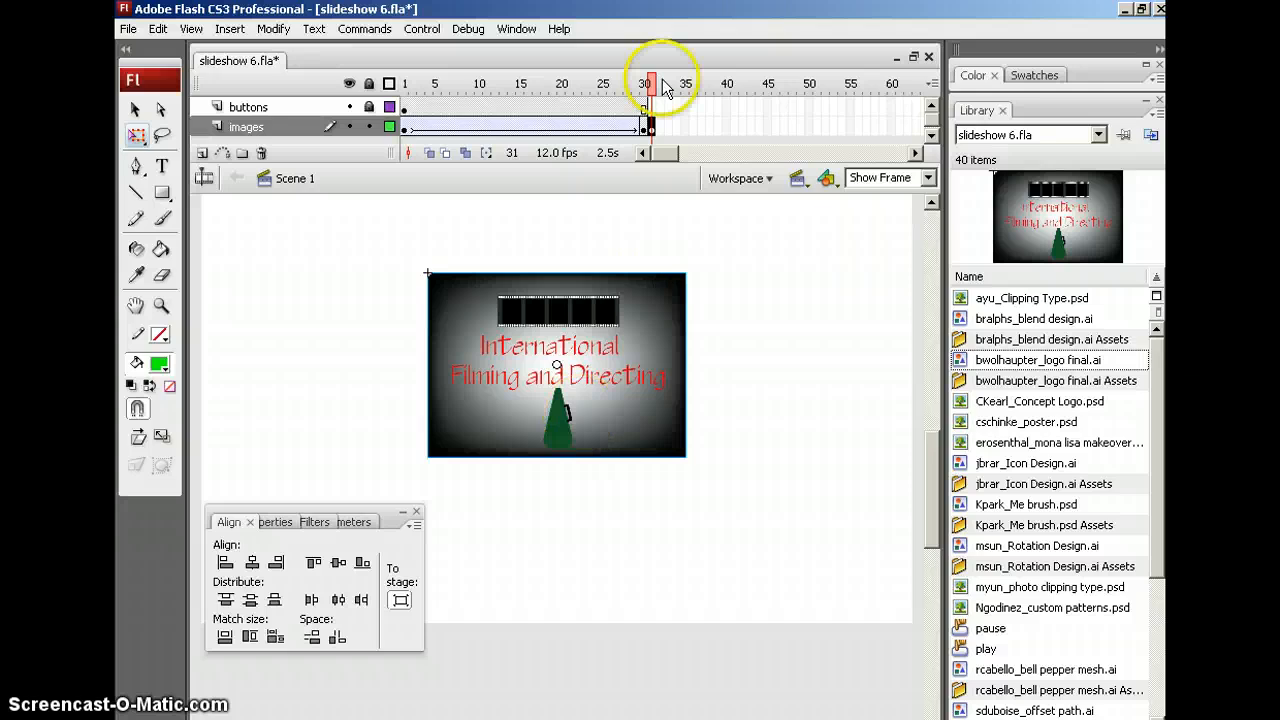
Extend the buttons layer through frame 31, then enlarge the timeline and move along the images layer toward frame 73
left_click(651, 108)
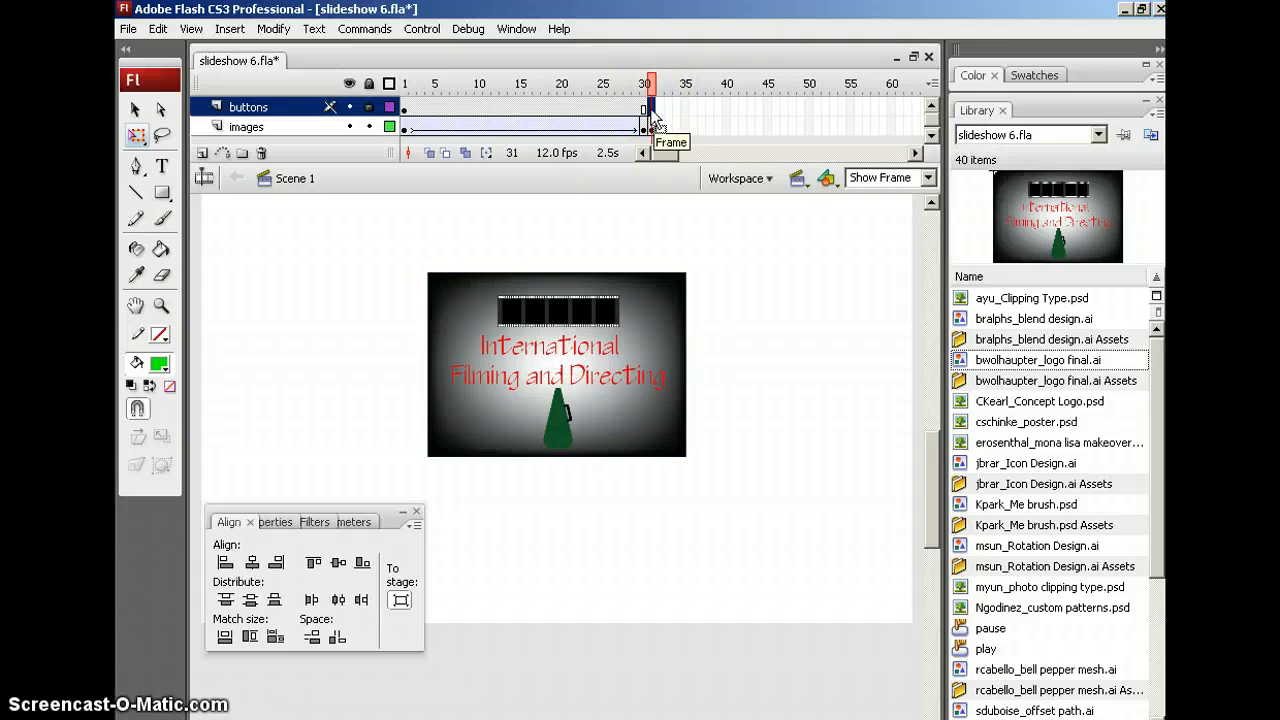
key("F5")
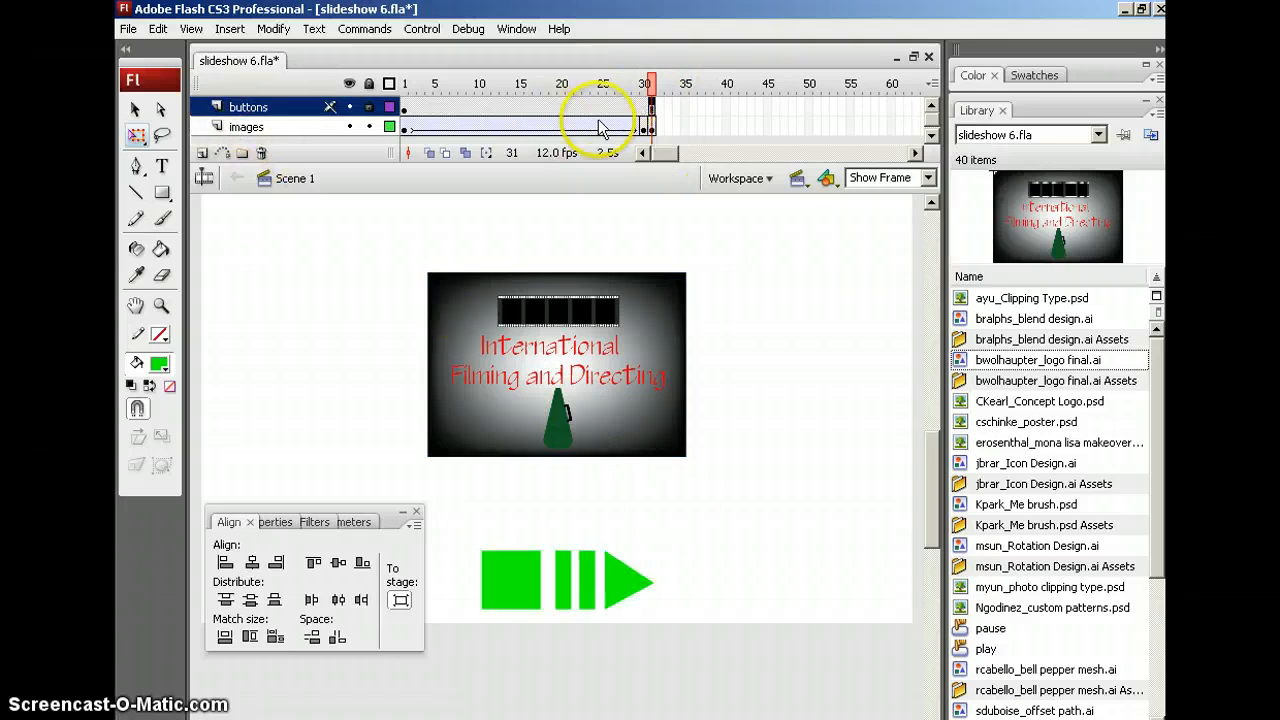
left_click_drag(648, 164, 645, 212)
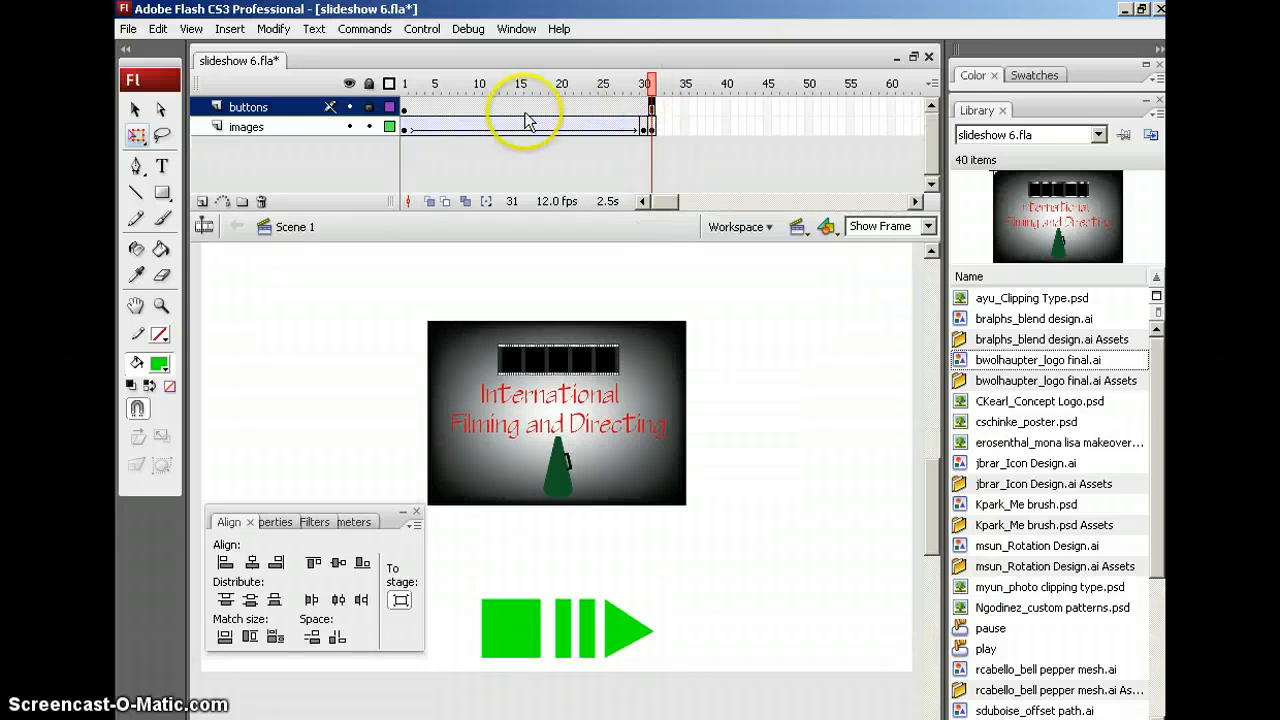
left_click(651, 127)
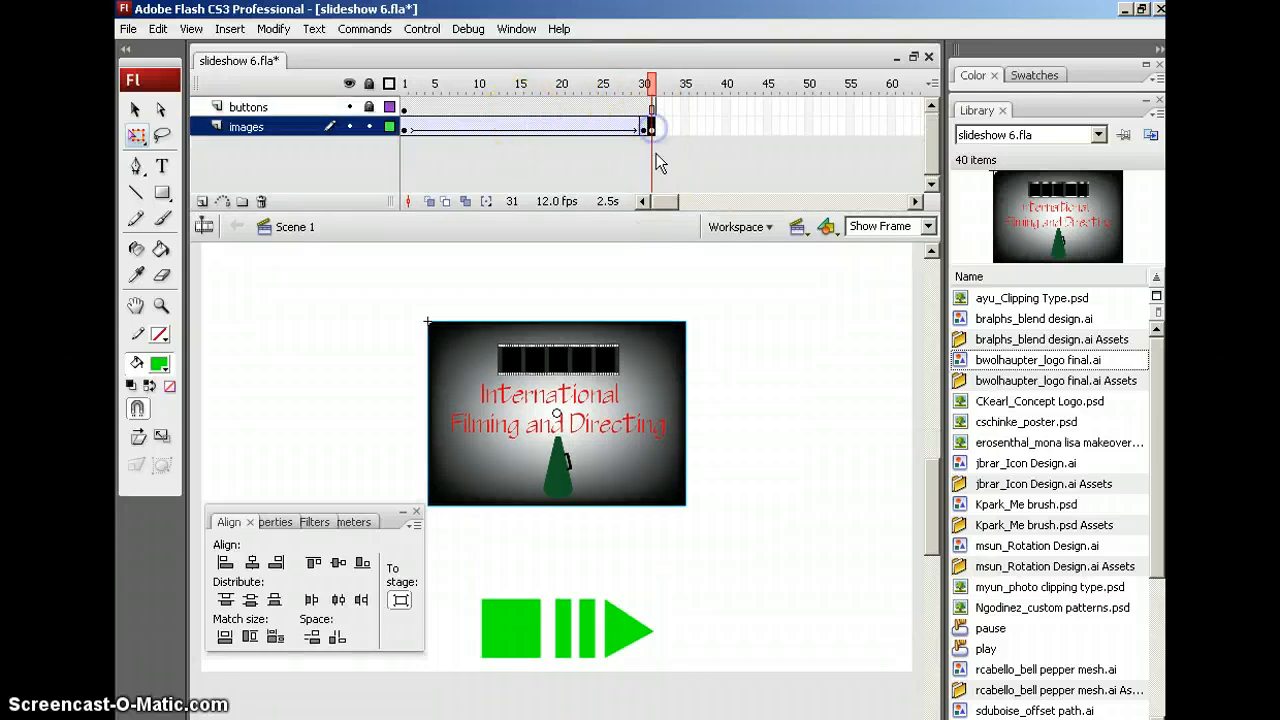
left_click_drag(666, 201, 683, 205)
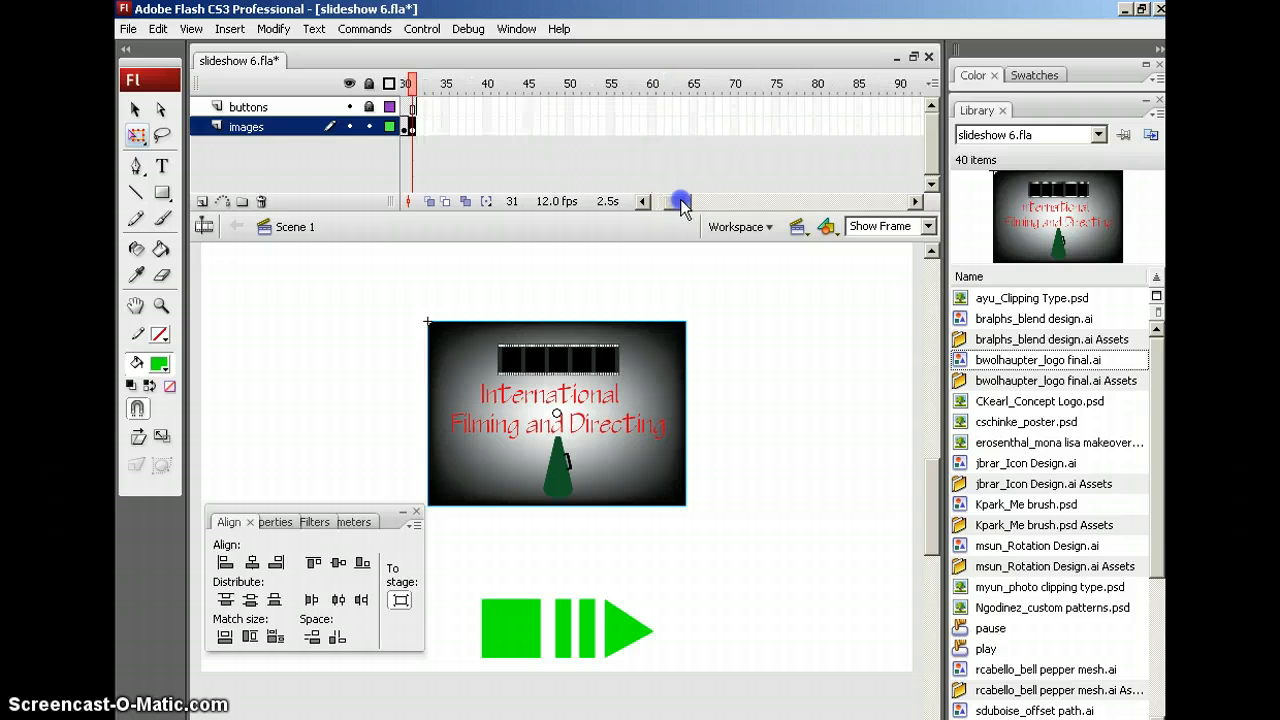
left_click(652, 127)
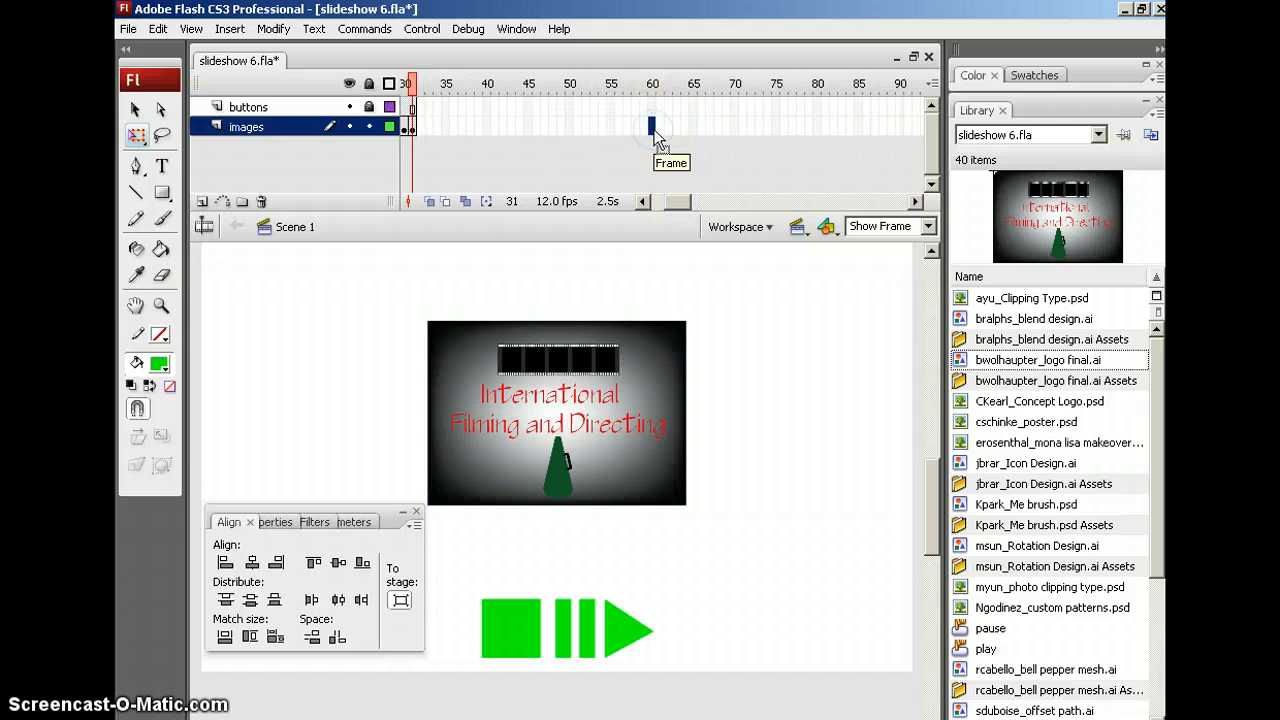
left_click(757, 130)
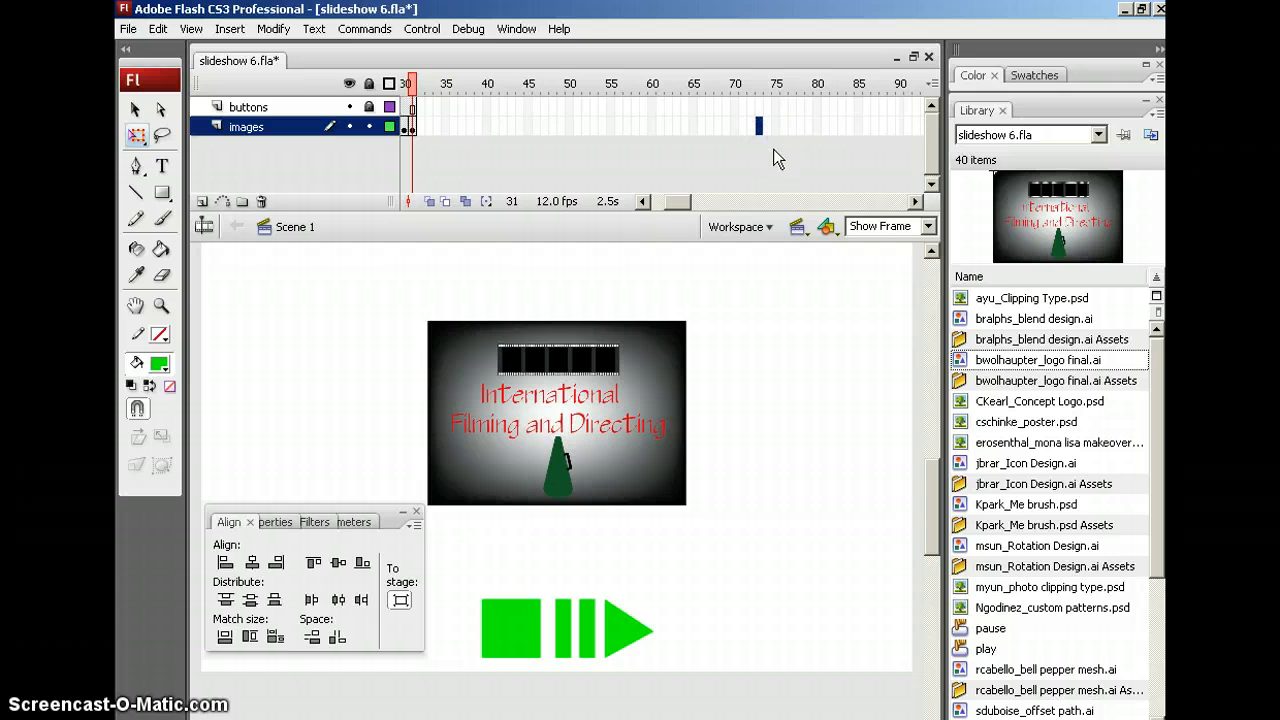
Set the logo's Color effect to Alpha 0% at frame 73
left_click(786, 155)
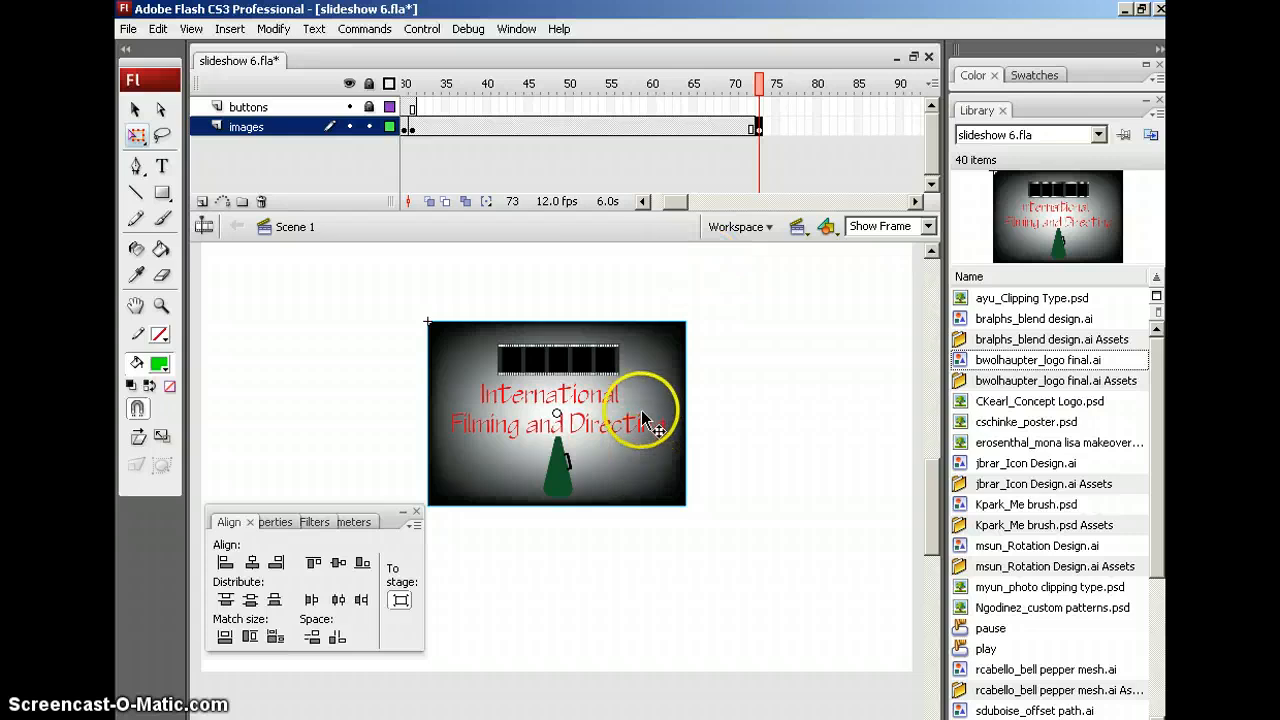
left_click(276, 522)
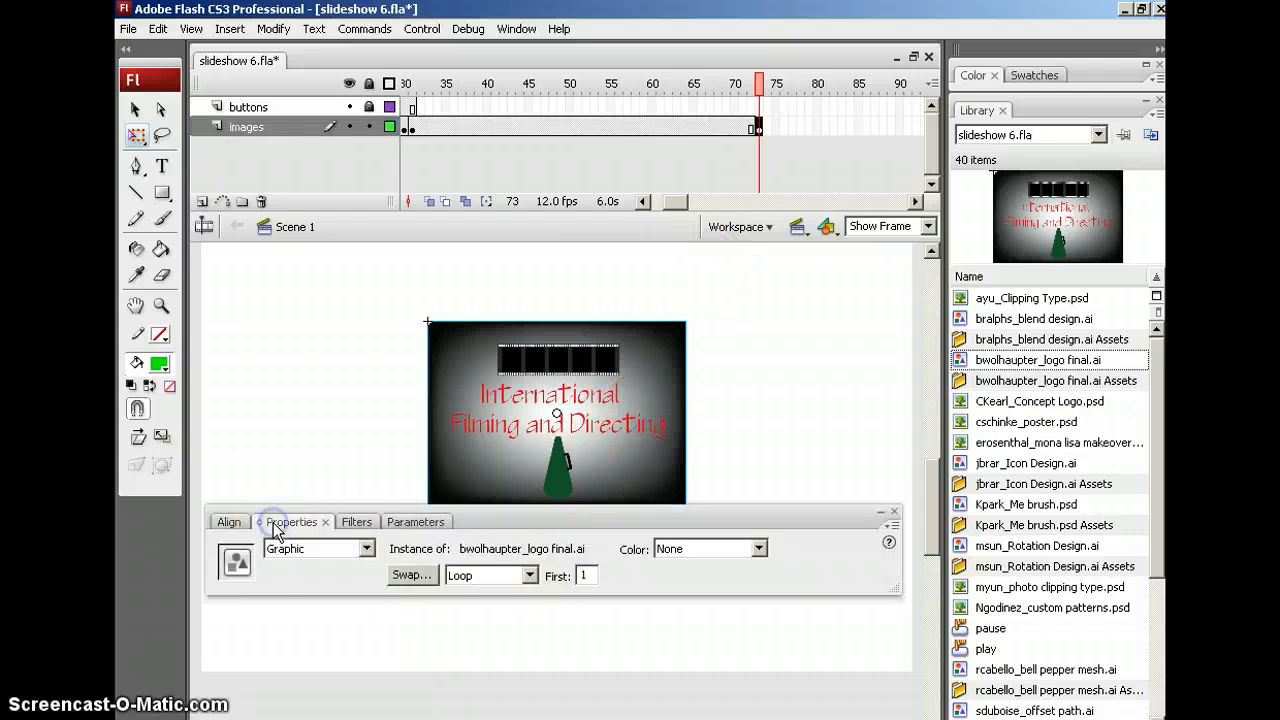
left_click(762, 549)
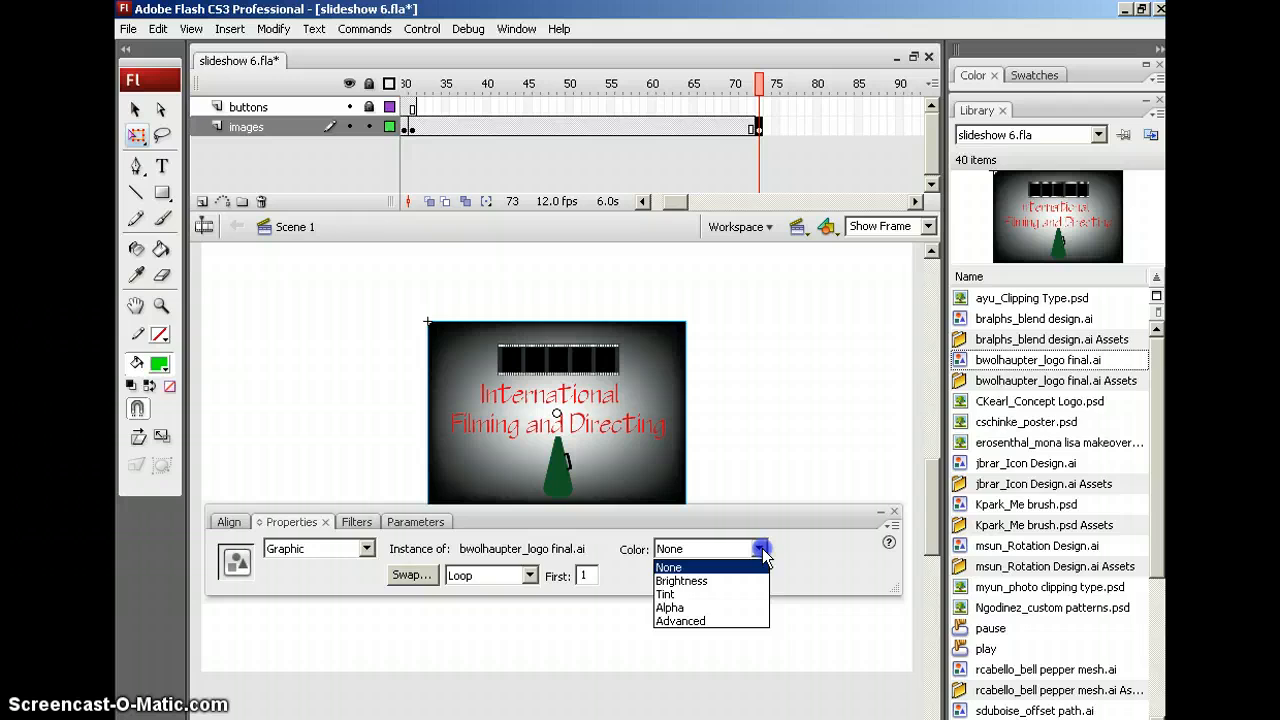
left_click(670, 608)
left_click(860, 547)
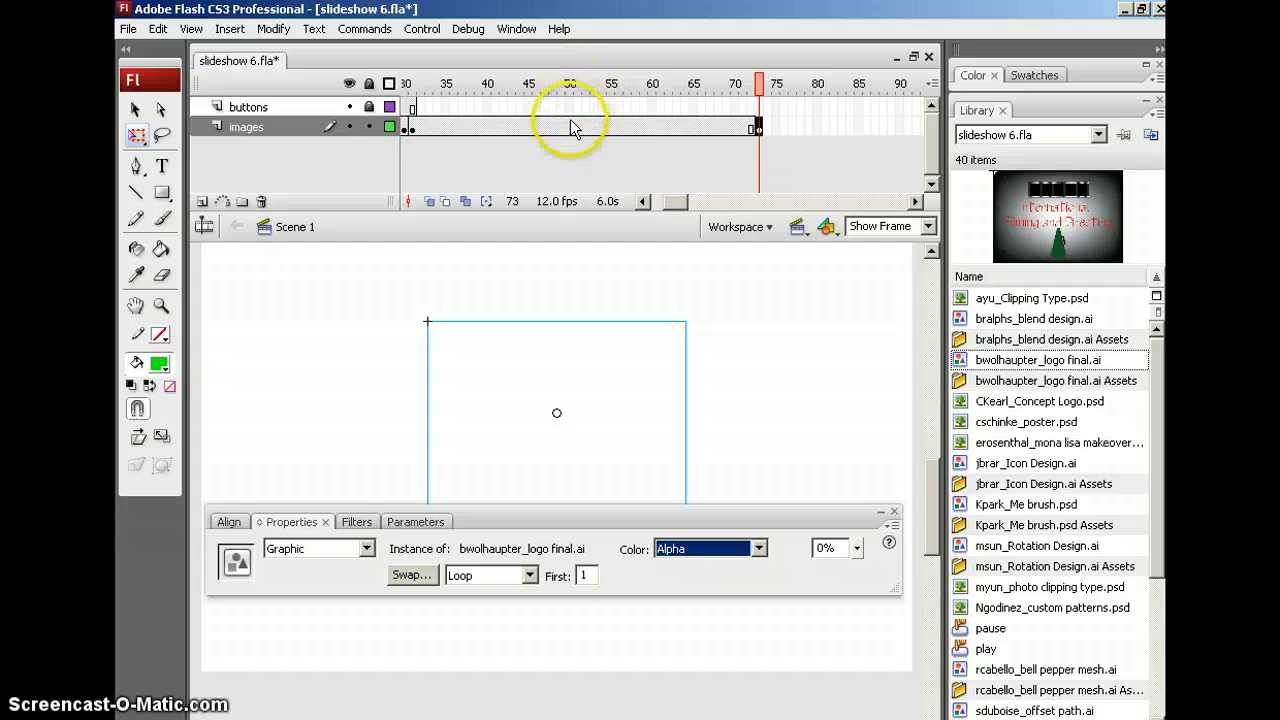
Extend the buttons to frame 73 and add a motion tween at frame 51 for the logo fade
left_click(757, 107)
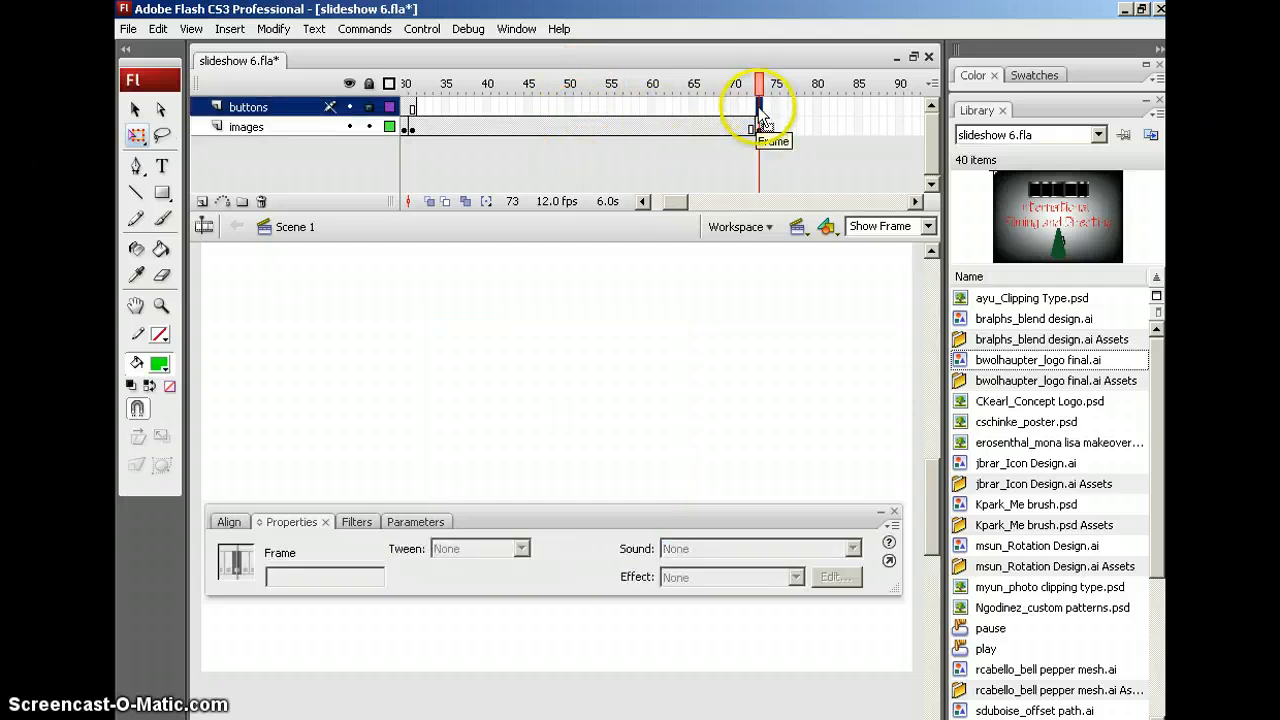
key("F5")
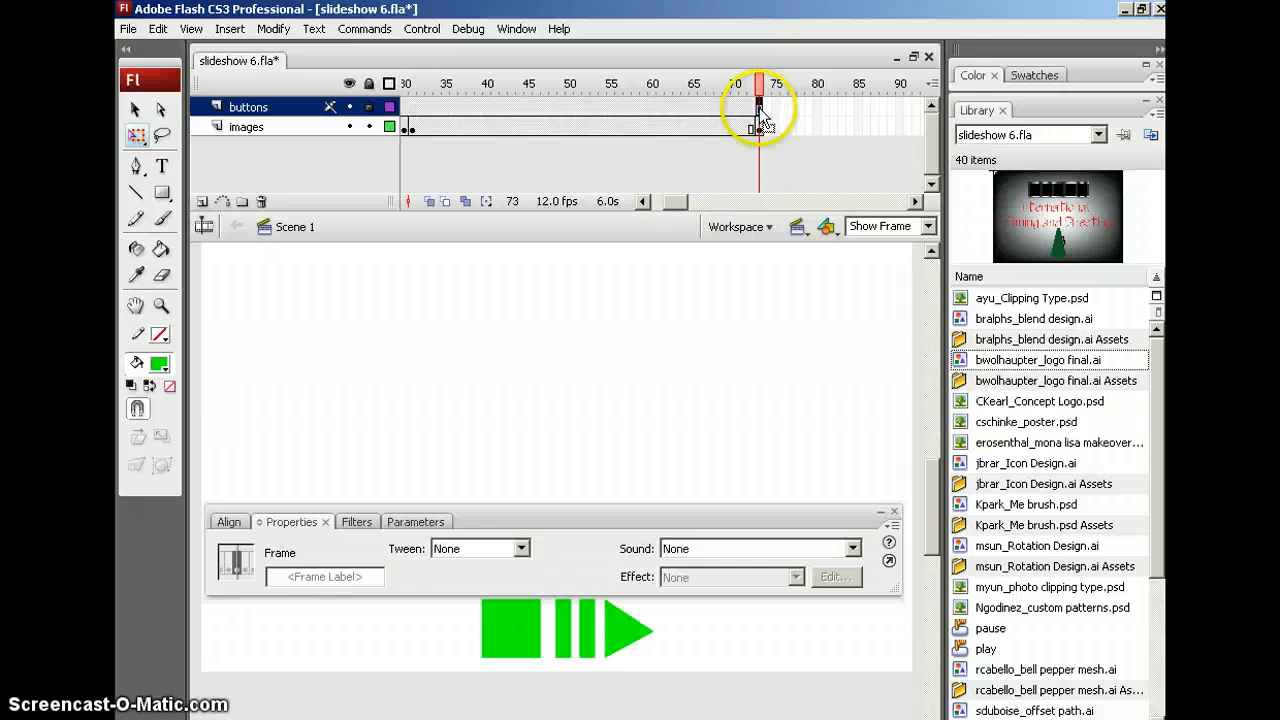
left_click(577, 128)
right_click(578, 129)
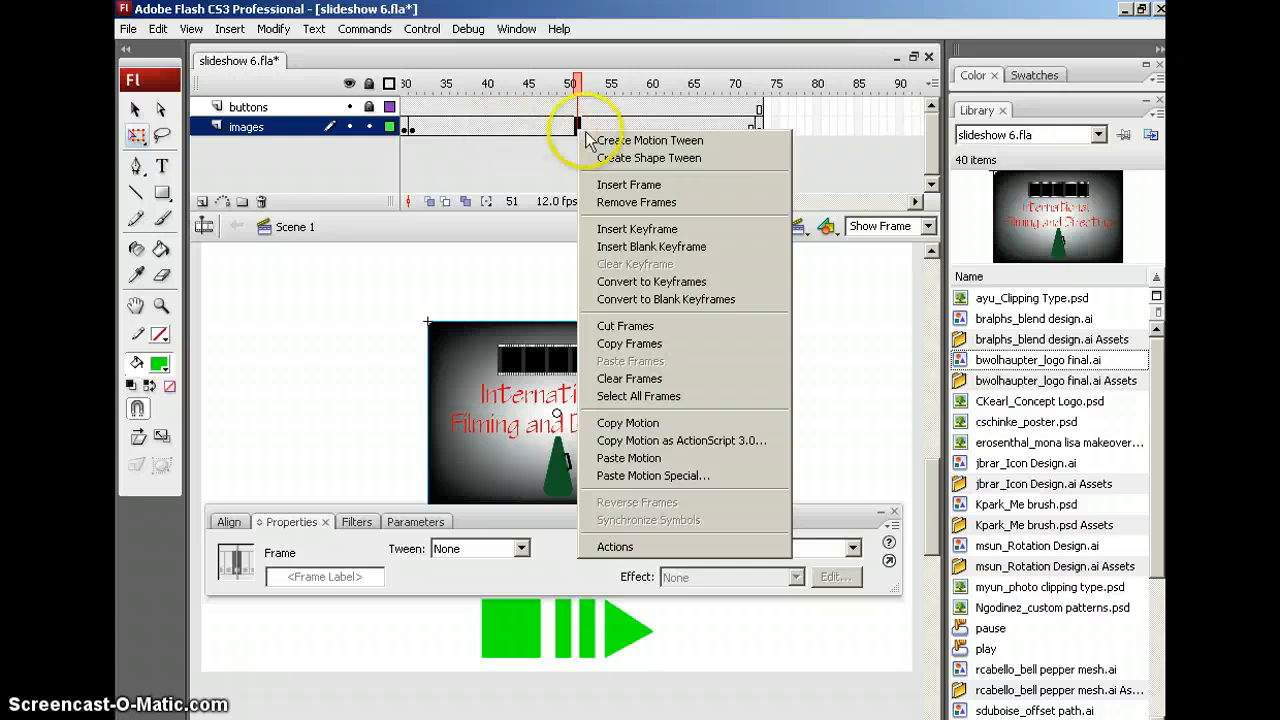
left_click(612, 142)
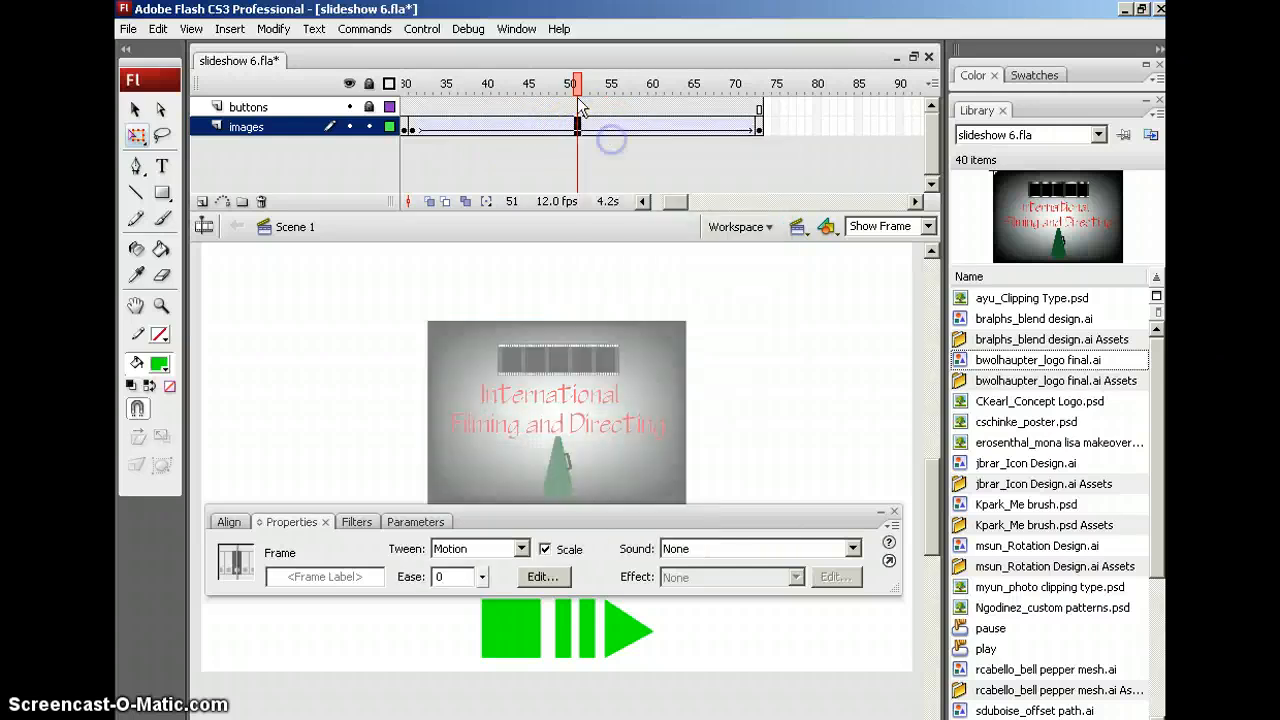
left_click_drag(577, 88, 769, 88)
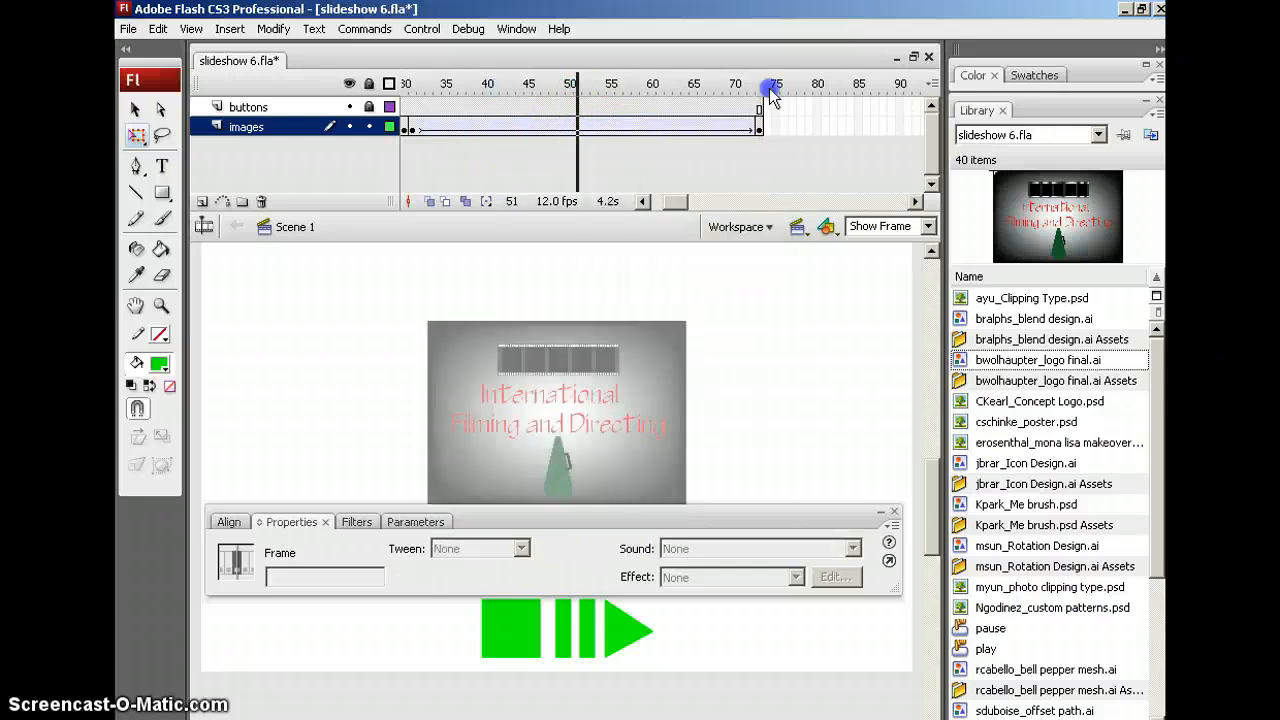
Test the movie with Ctrl+Enter and try the stop, pause and play buttons several times
key("ctrl+Return")
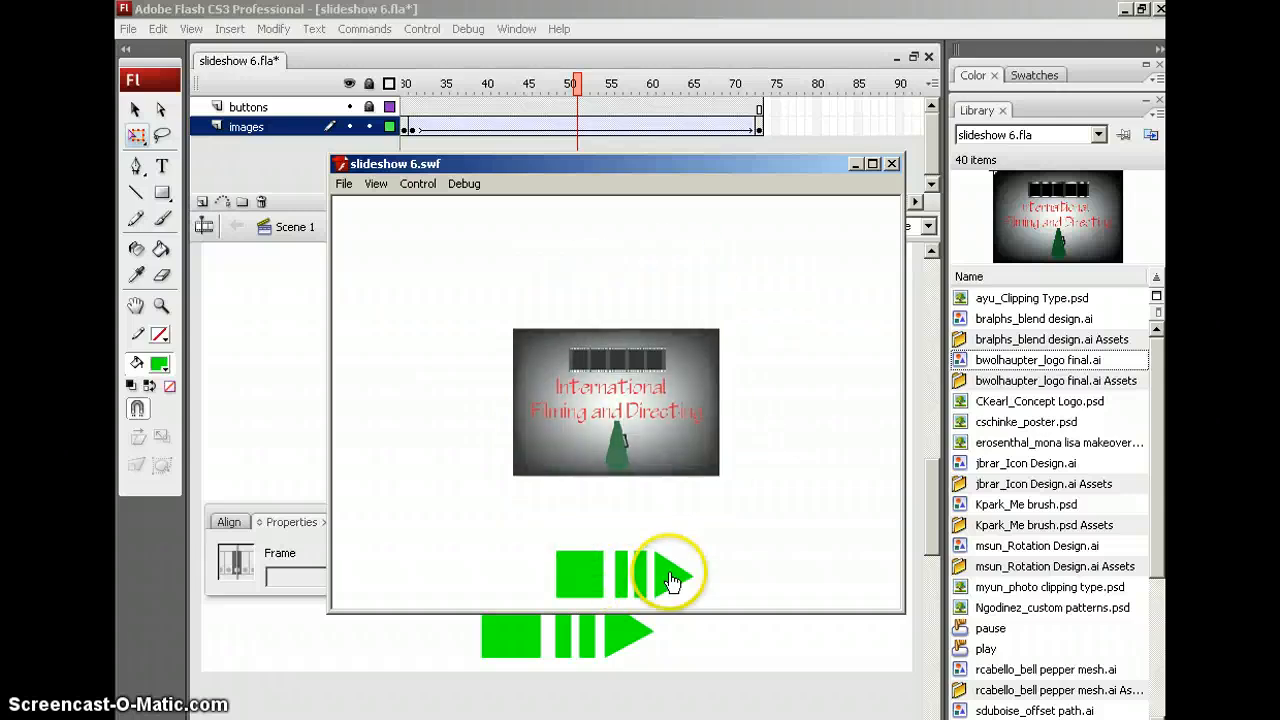
left_click(575, 577)
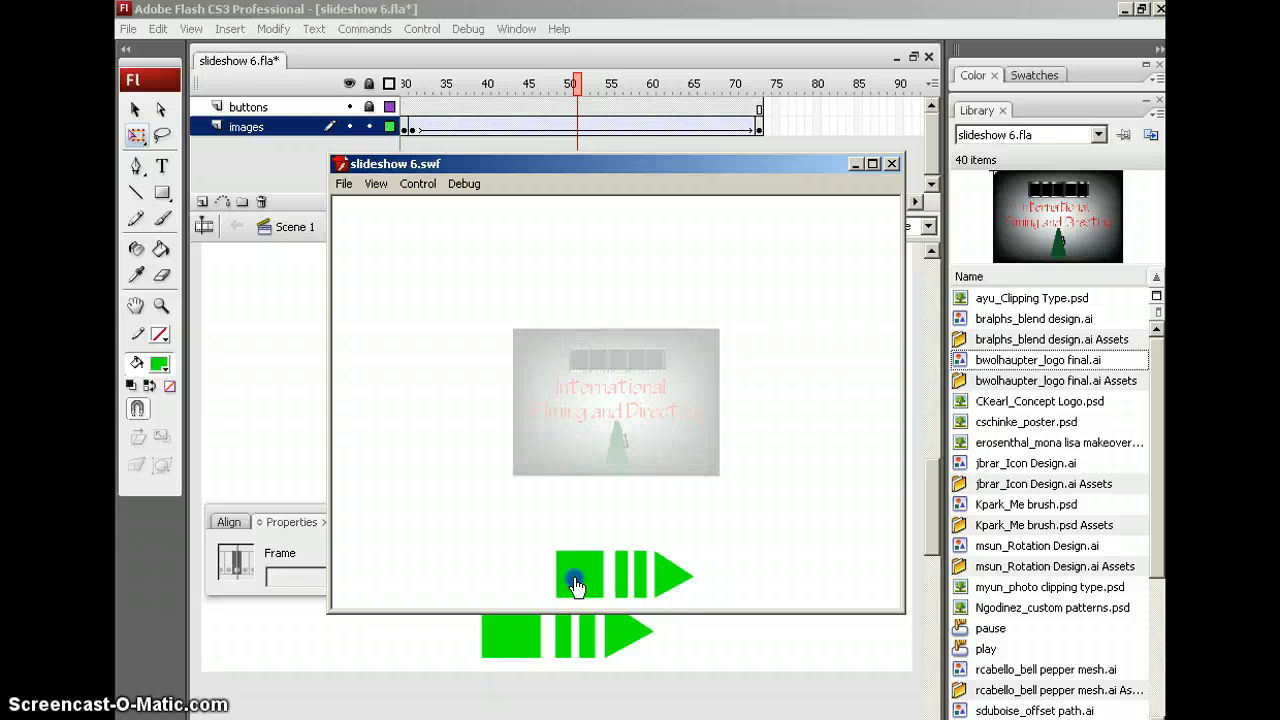
left_click(630, 576)
left_click(667, 577)
left_click(573, 580)
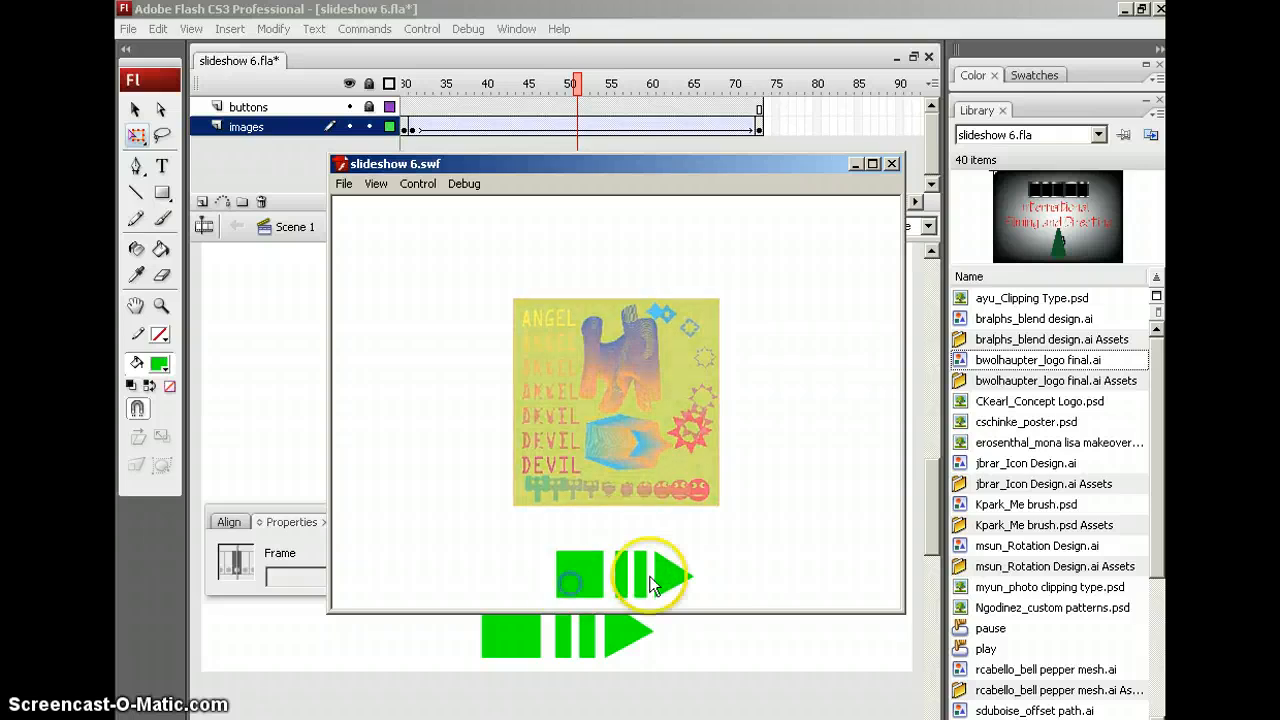
left_click(676, 573)
left_click(631, 579)
left_click(655, 574)
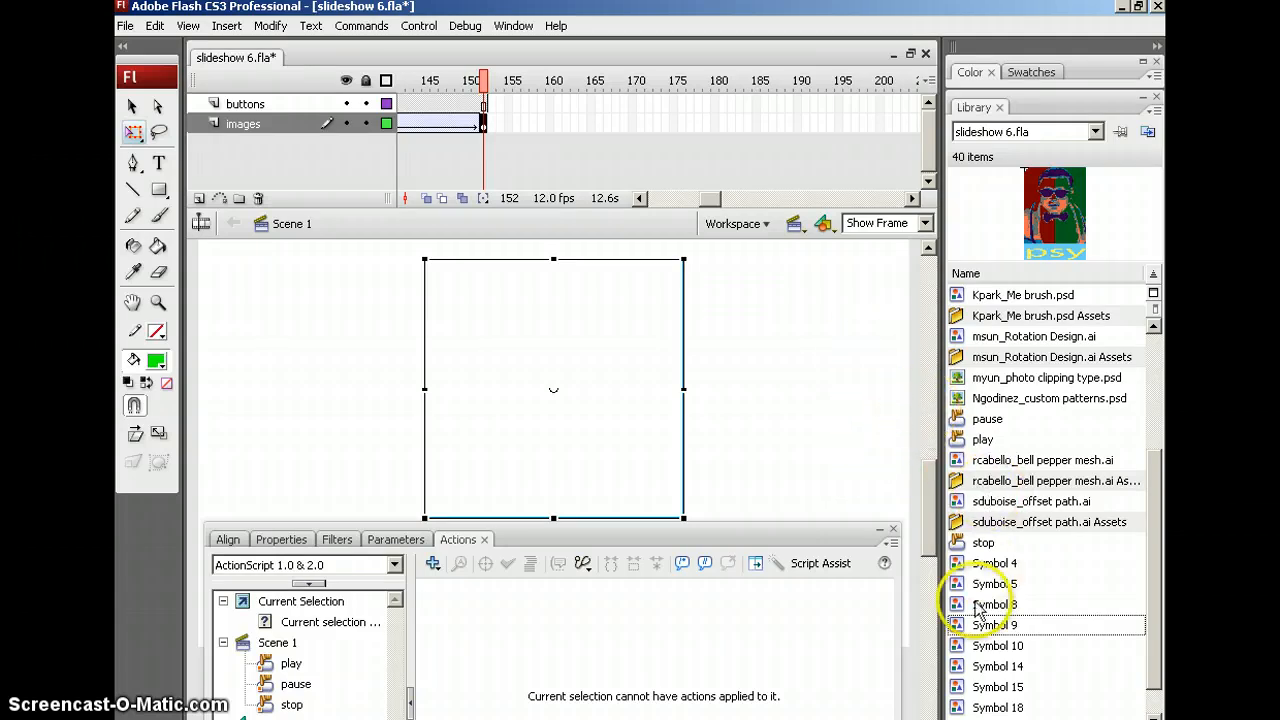
Insert a blank keyframe at frame 153 and place Symbol 9 (the psy artwork) on the stage
left_click(488, 126)
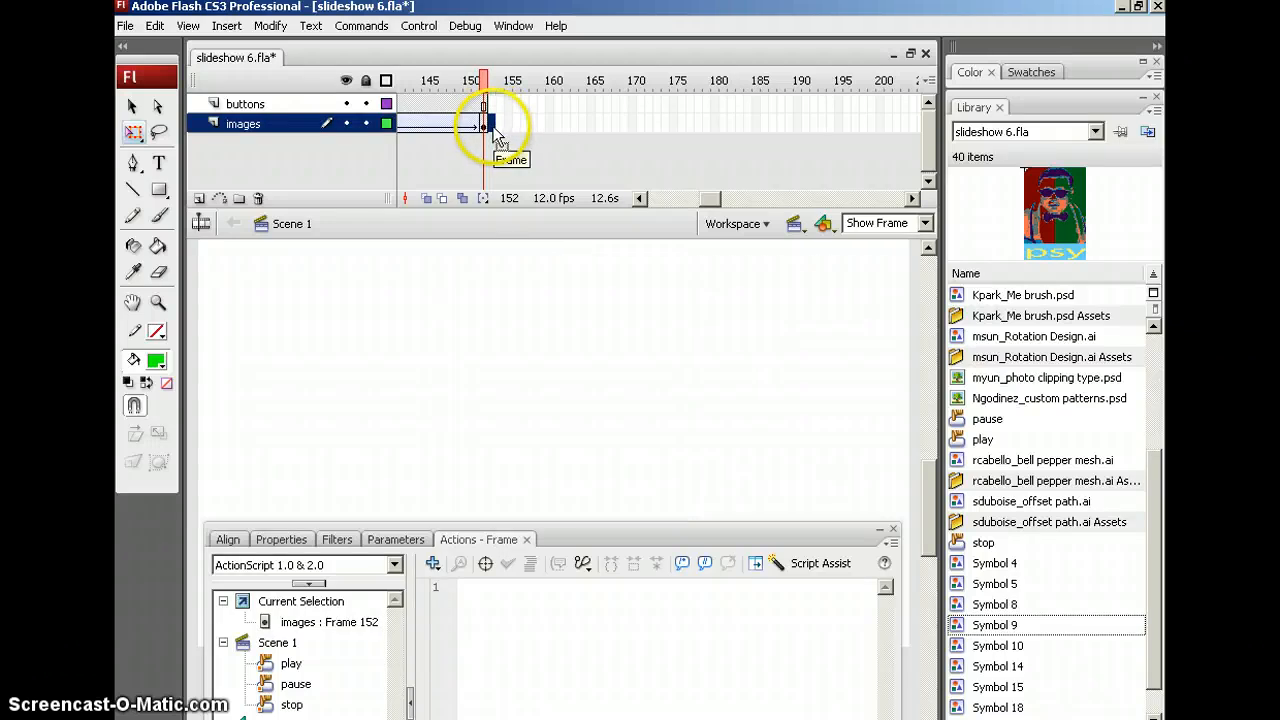
key("F7")
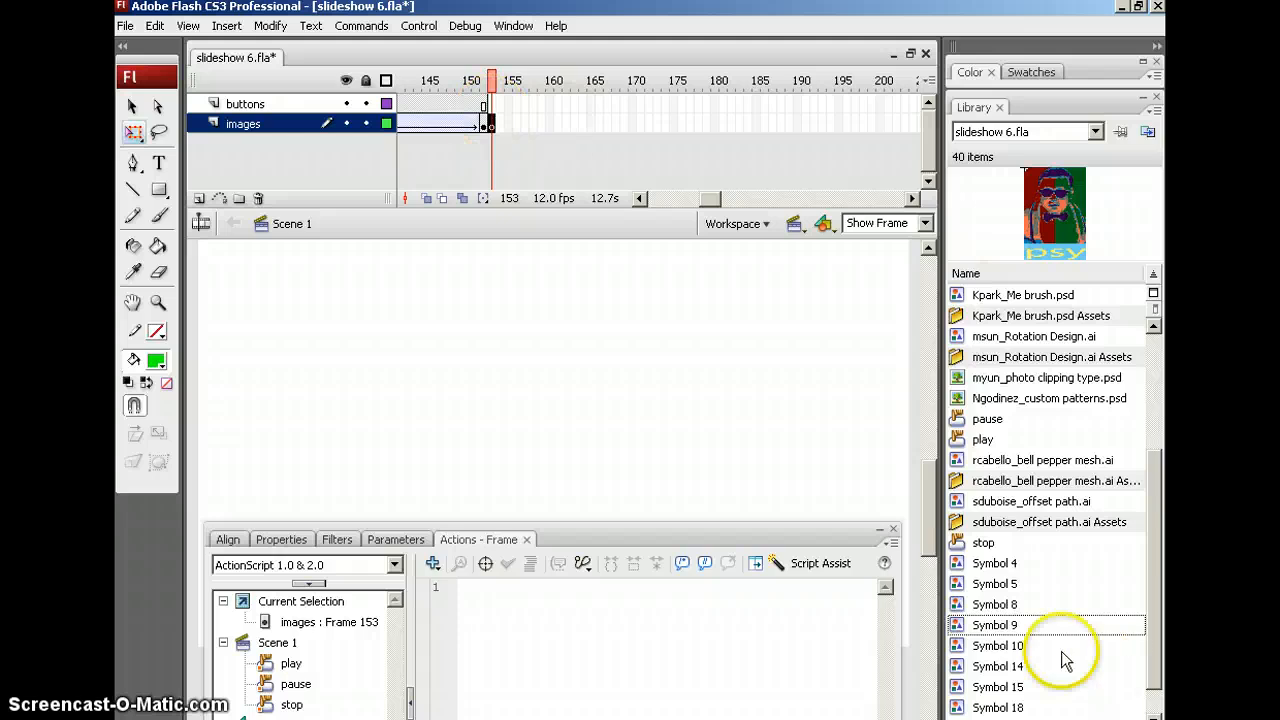
left_click_drag(995, 625, 553, 452)
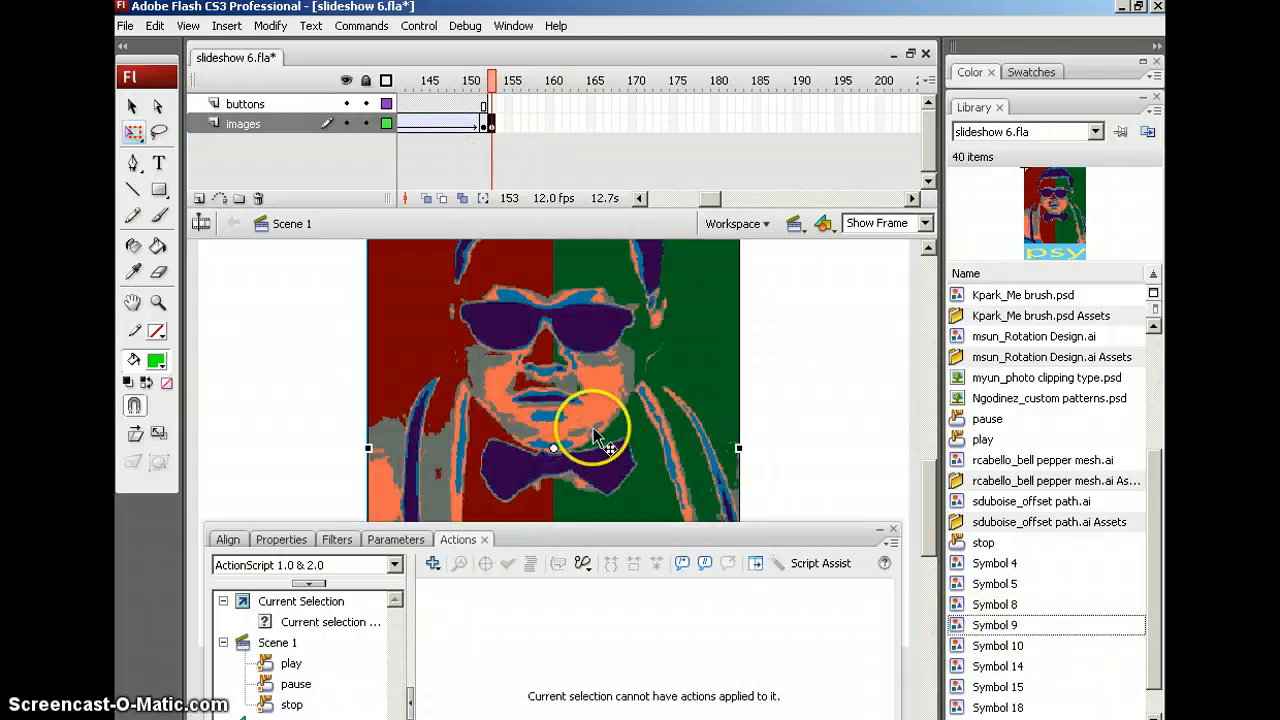
left_click_drag(635, 358, 657, 374)
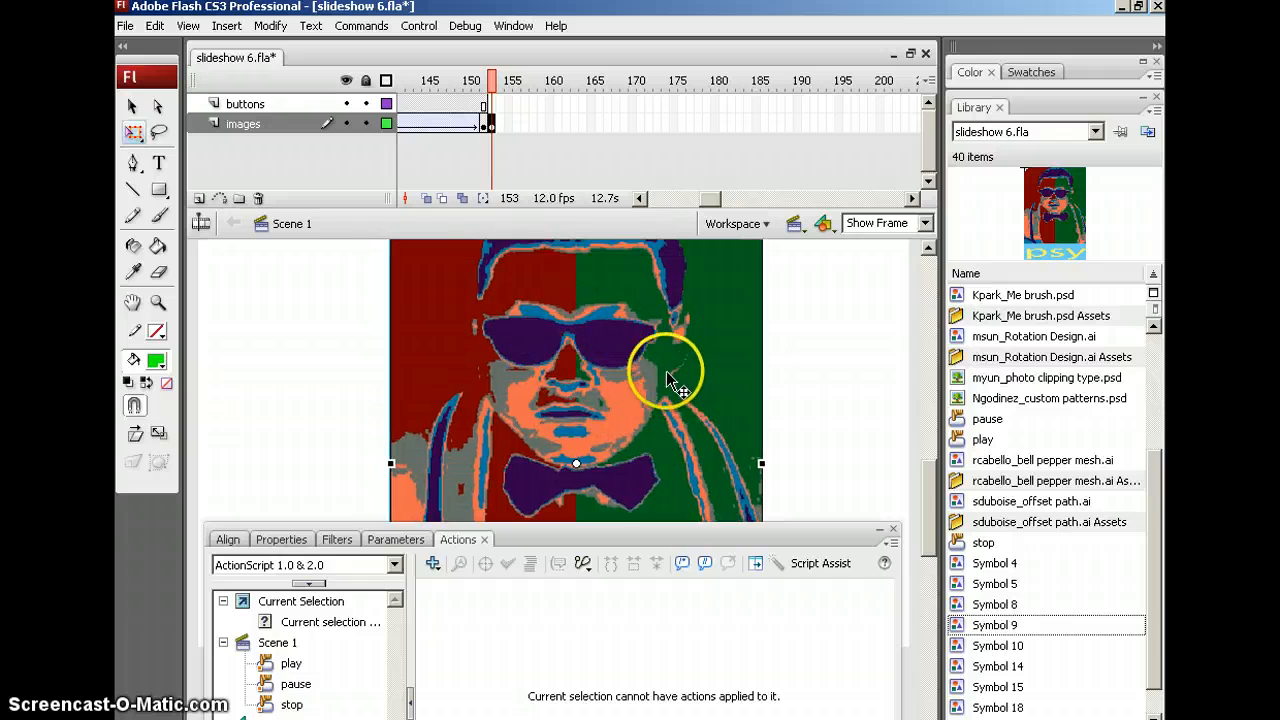
mouse_move(928, 505)
left_mouse_down()
mouse_move(929, 517)
mouse_move(927, 490)
mouse_move(927, 580)
mouse_move(926, 520)
left_mouse_up()
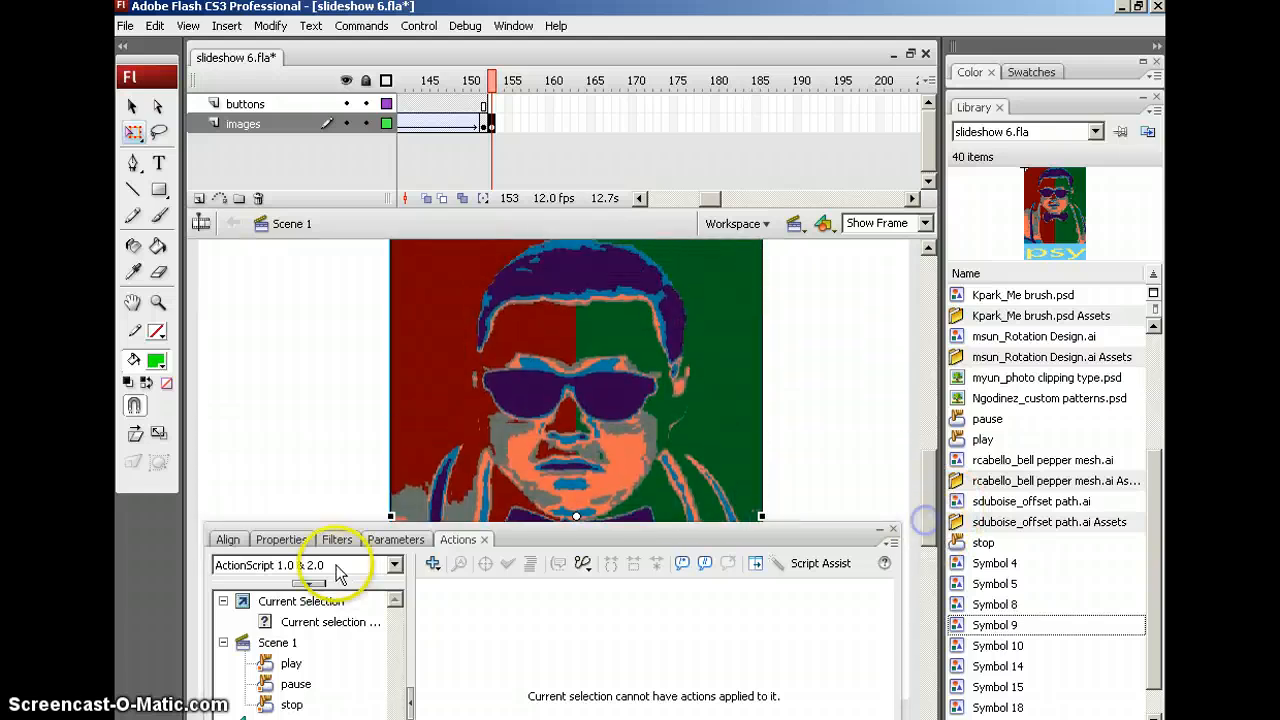
Resize the psy image to 200 pixels high and centre it horizontally and vertically on the stage
left_click(285, 539)
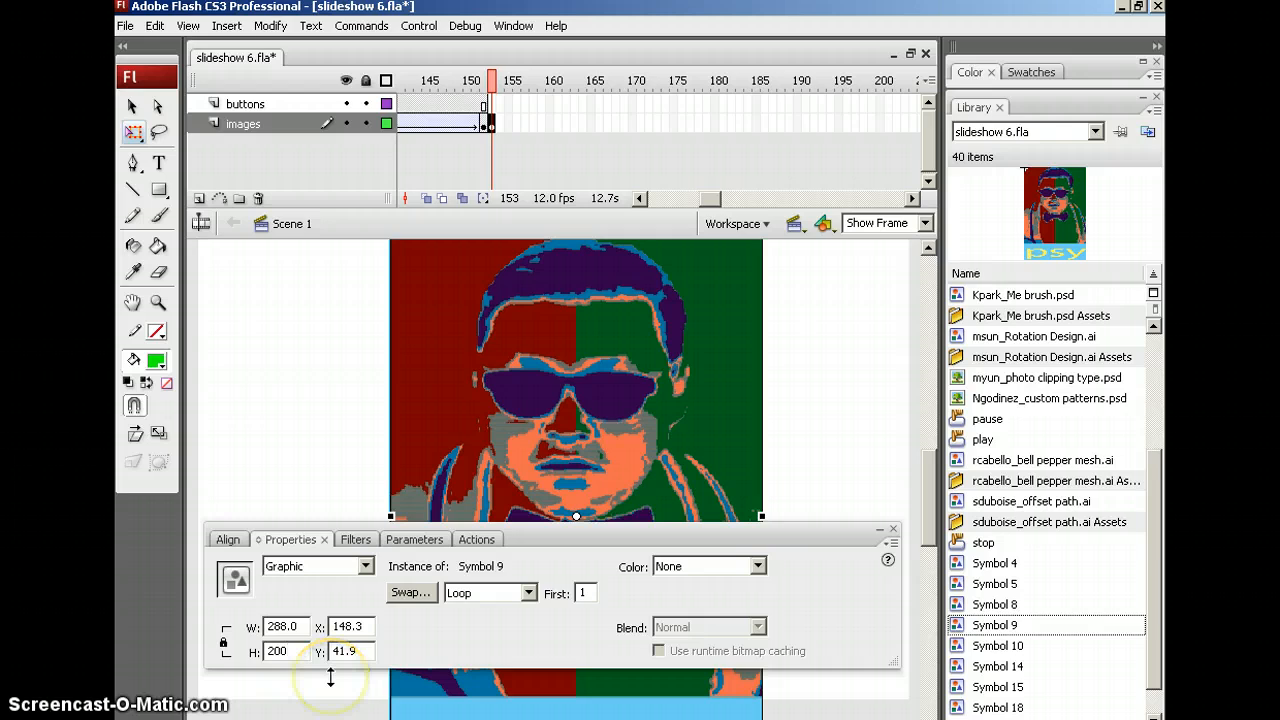
key("Return")
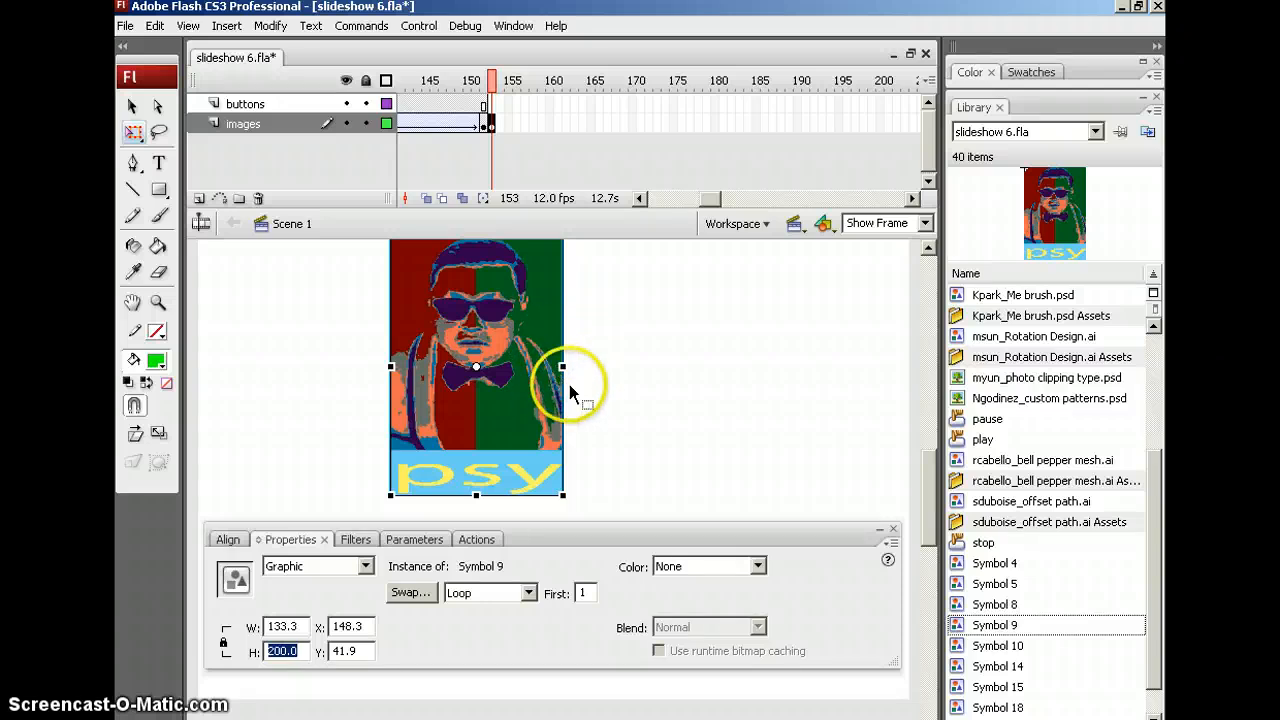
left_click(228, 540)
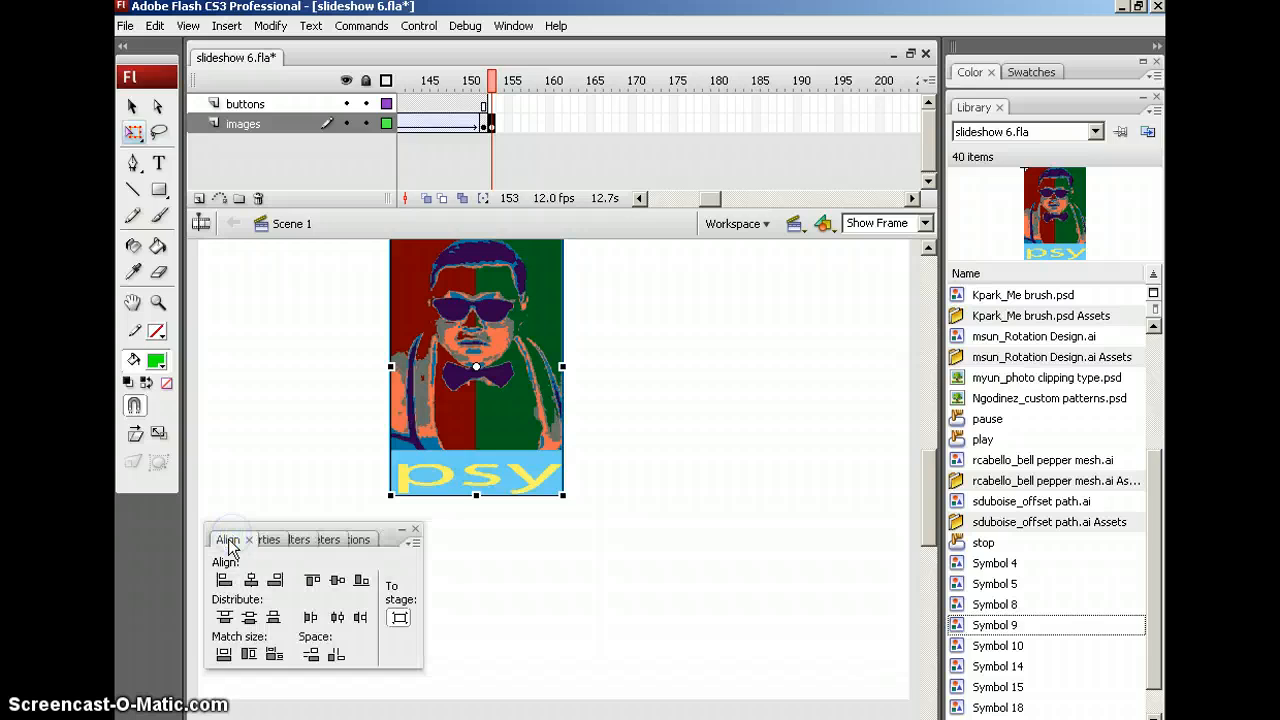
left_click(250, 584)
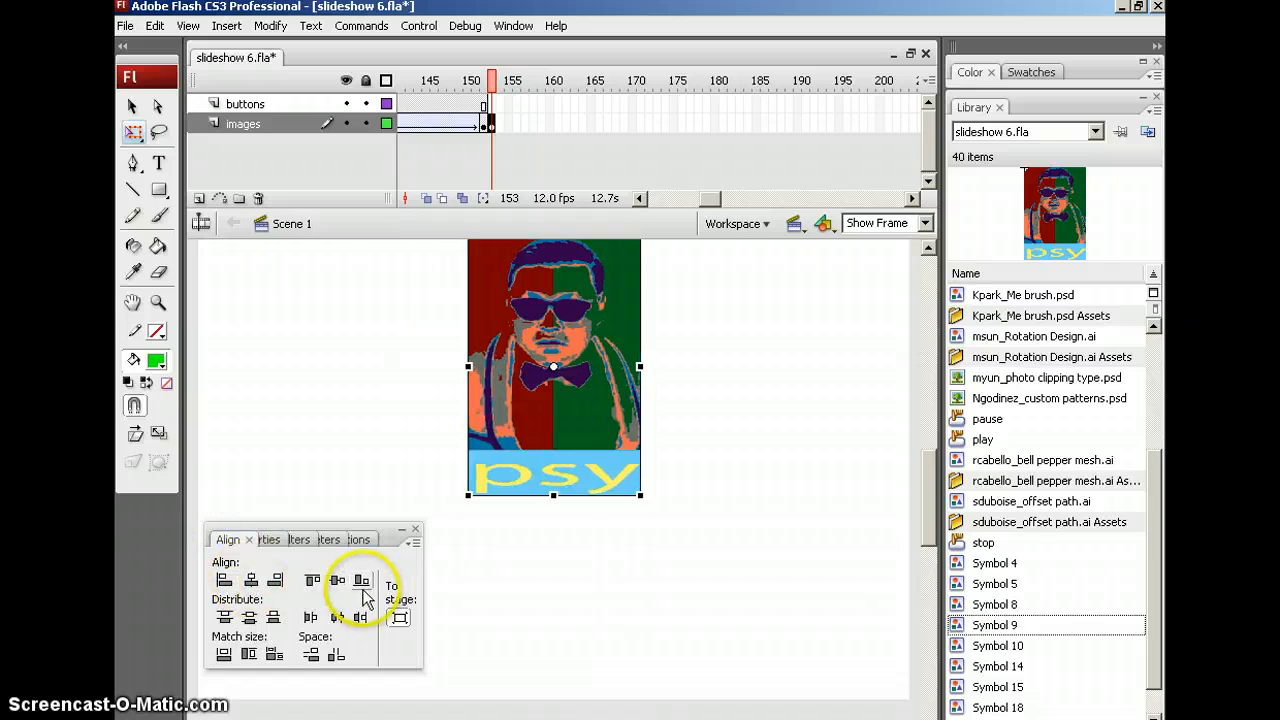
left_click(337, 582)
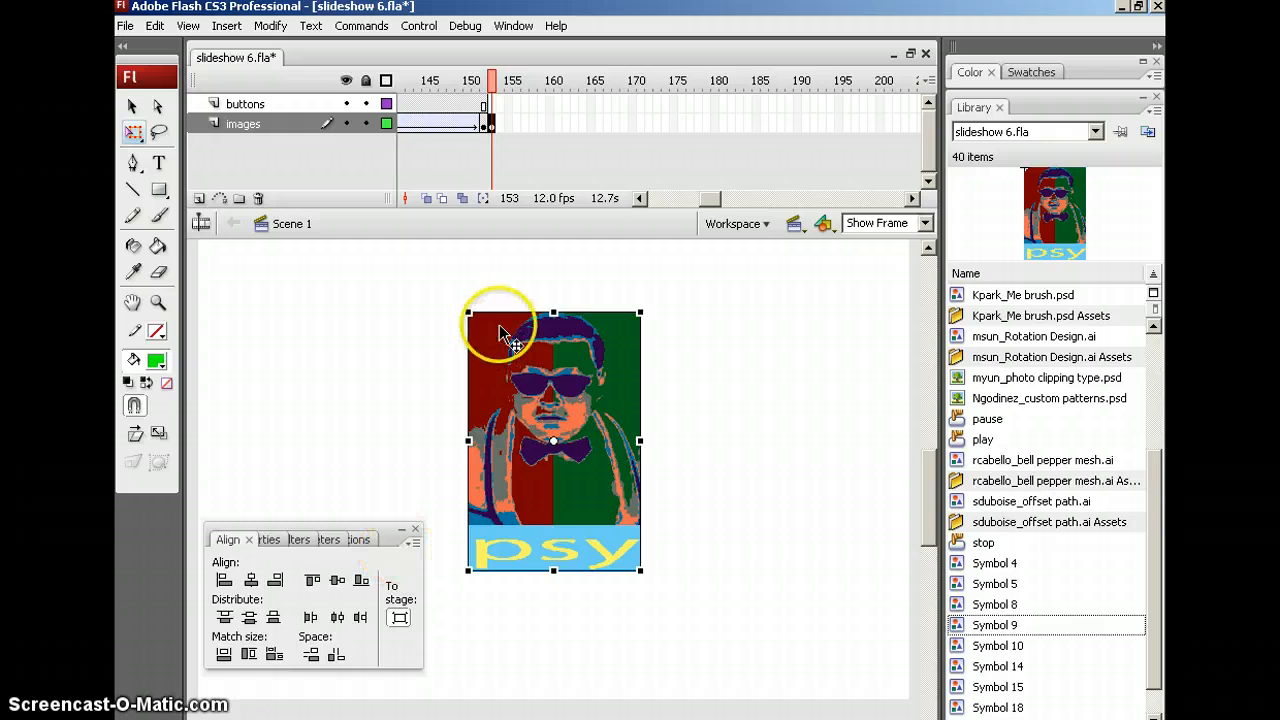
left_click(687, 125)
Add a keyframe at frame 177 and set the psy image's Alpha to 0%
key("F6")
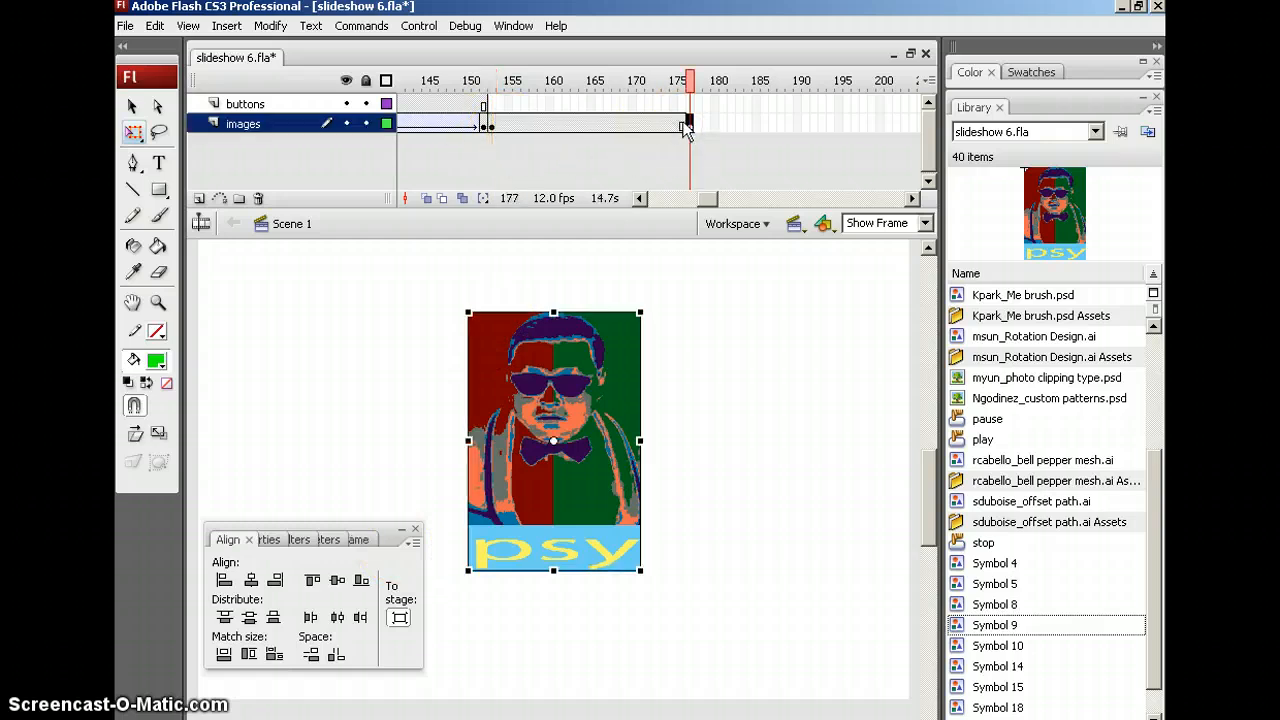
left_click(584, 441)
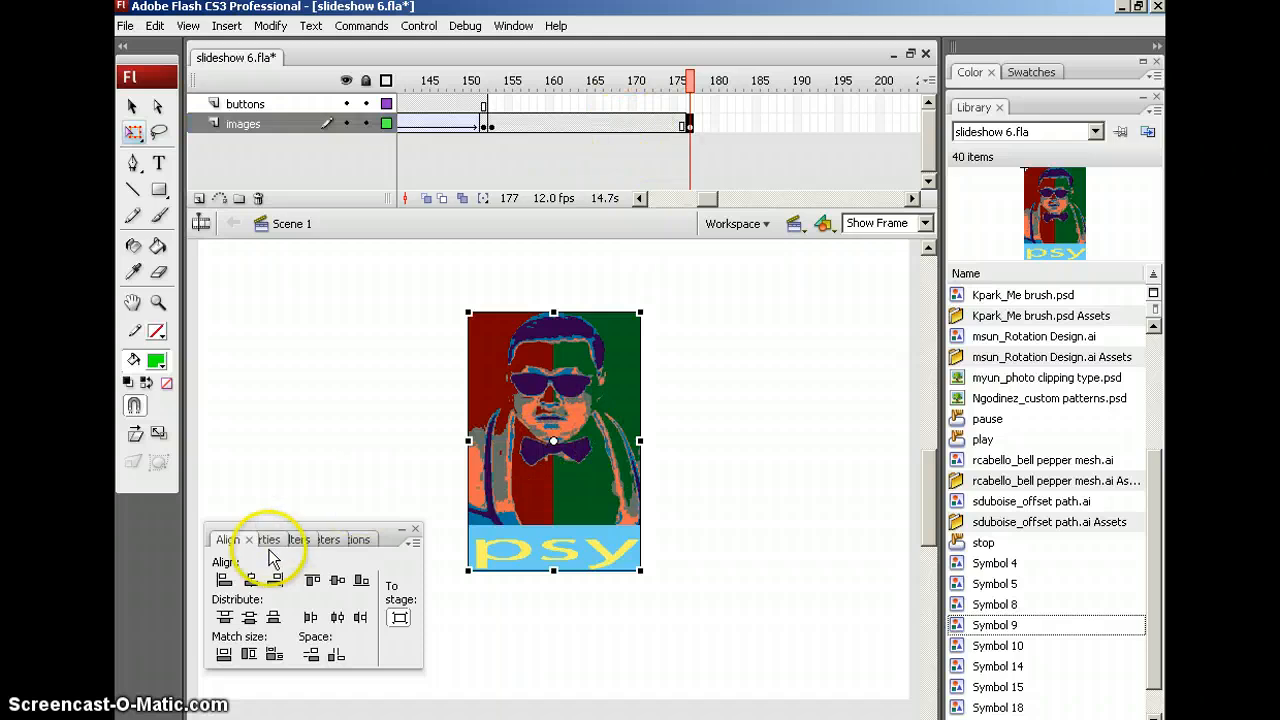
left_click(266, 539)
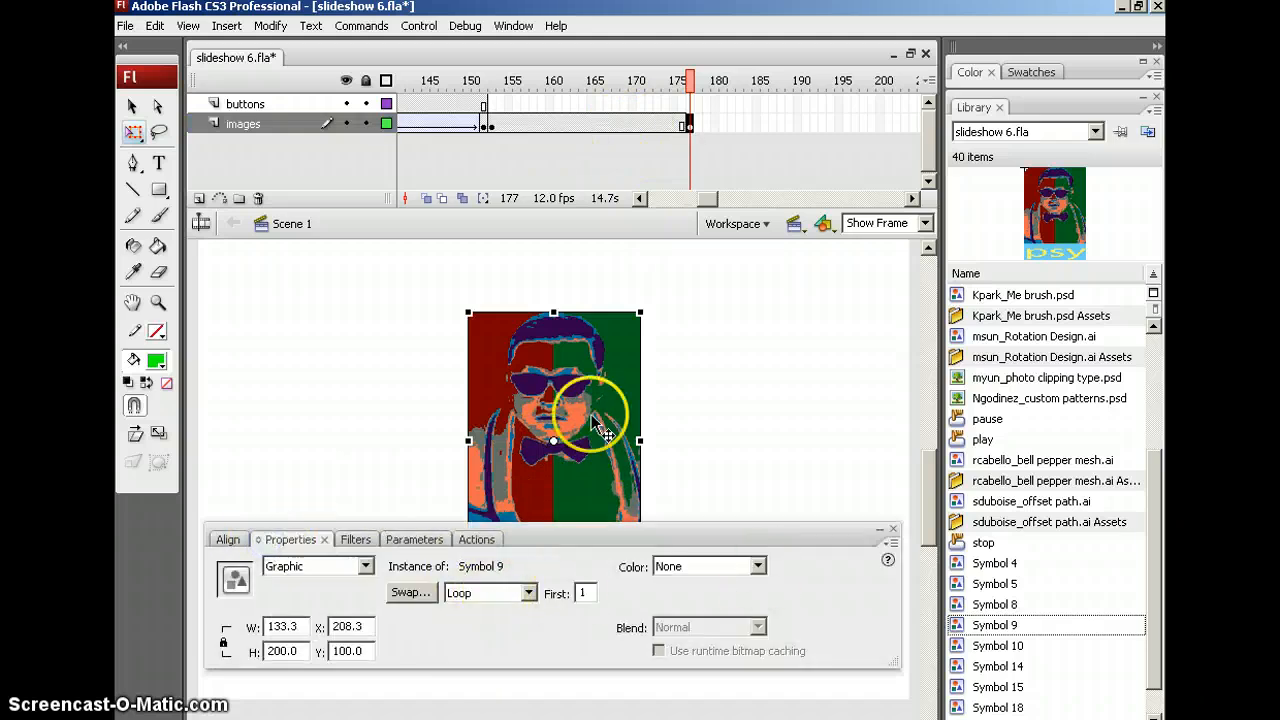
left_click(757, 568)
left_click(676, 620)
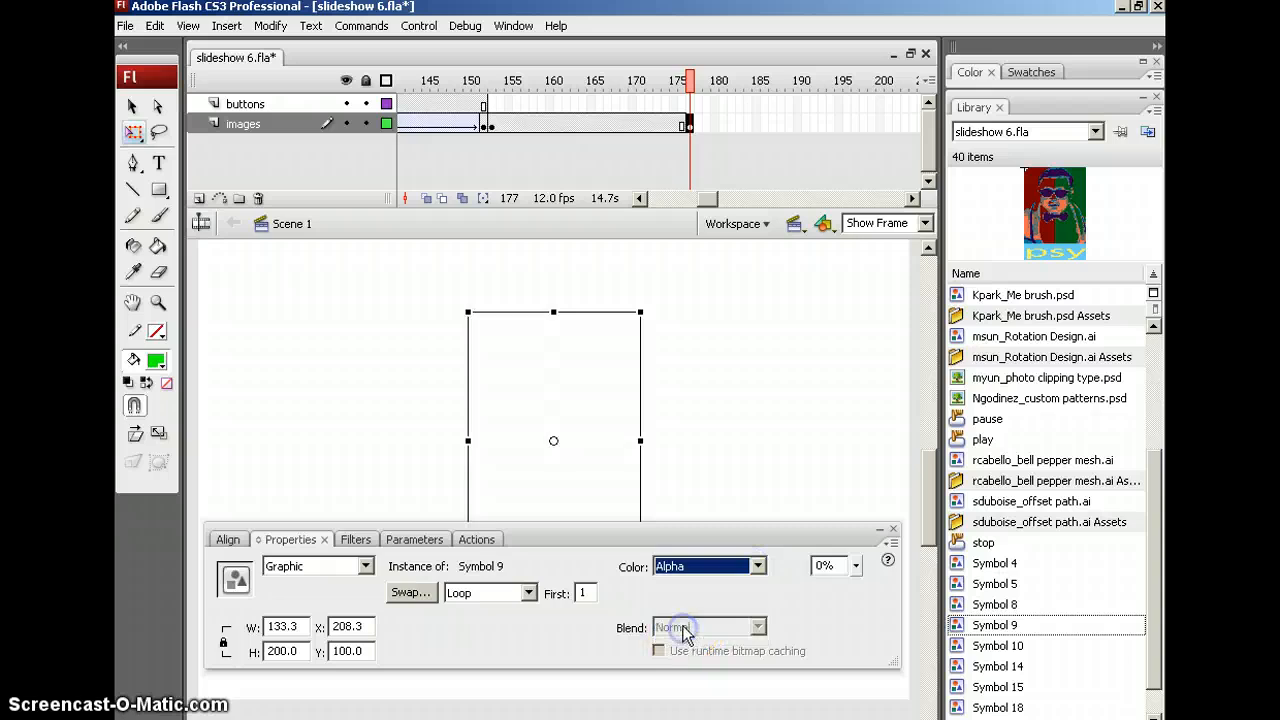
Create the motion tween for the psy fade and extend the buttons layer to frame 177
left_click(607, 123)
right_click(607, 123)
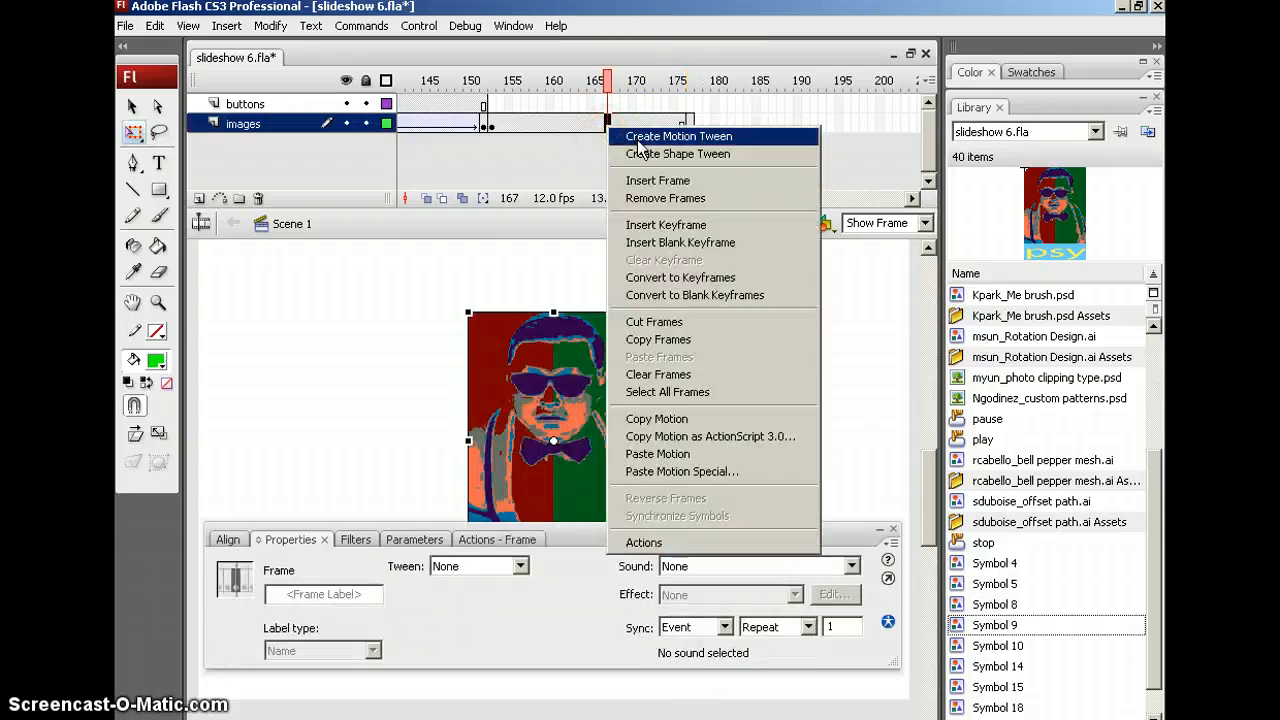
left_click(645, 134)
left_click(690, 104)
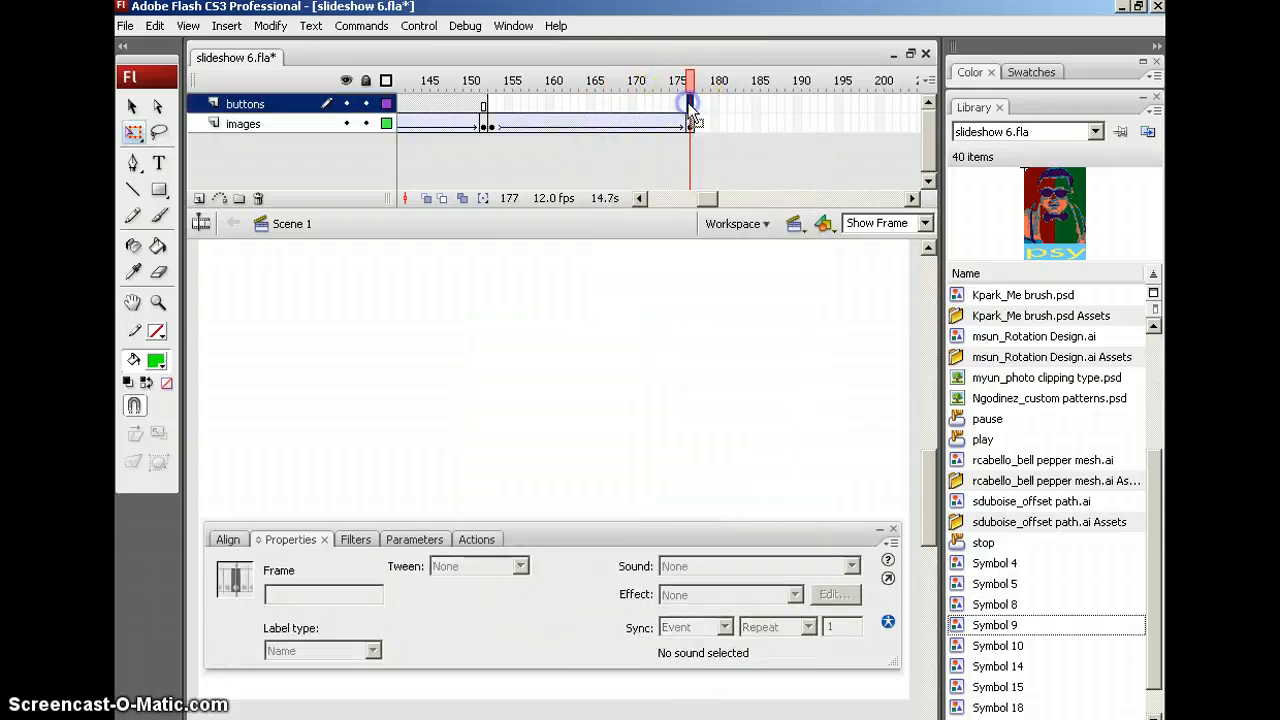
key("F5")
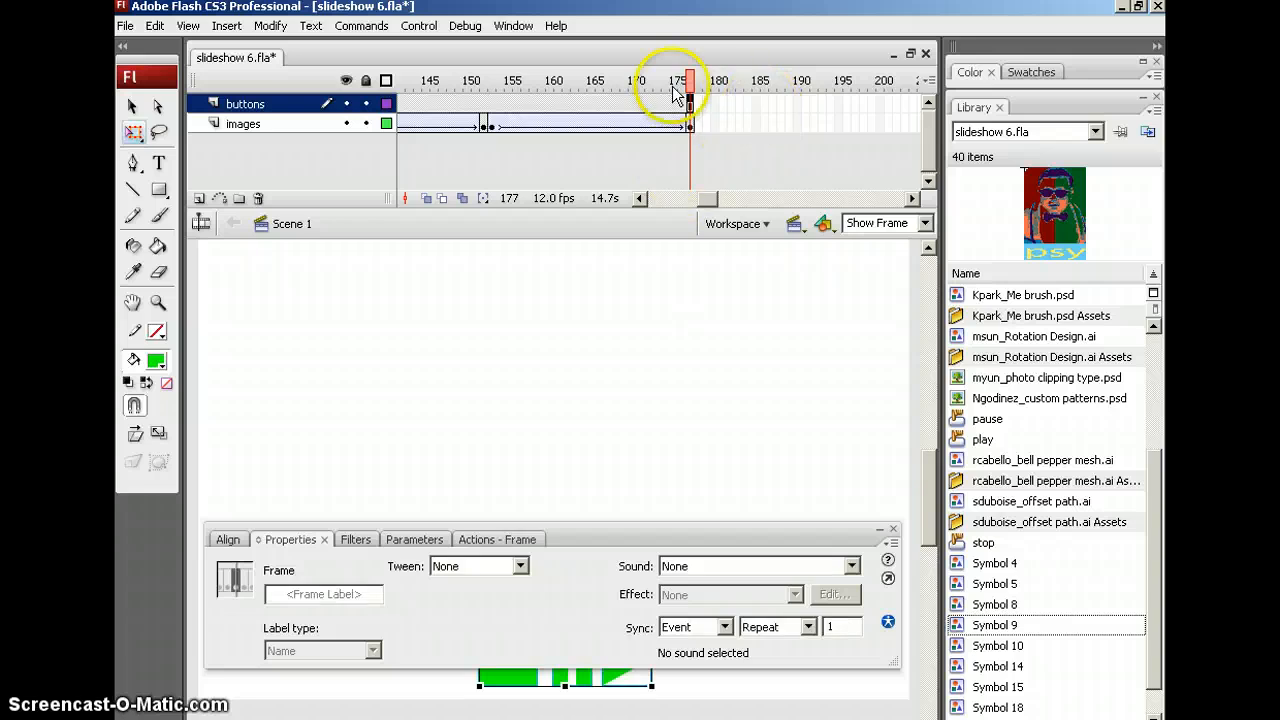
left_click_drag(680, 86, 715, 86)
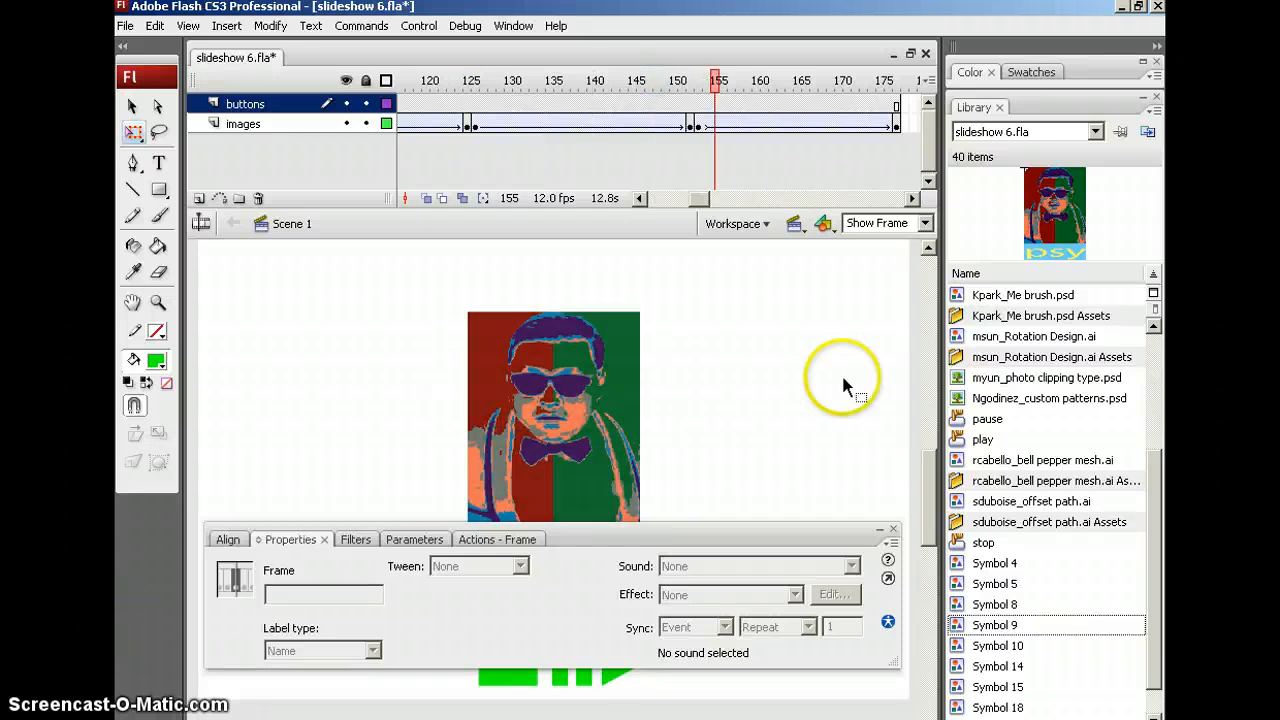
Set the document's stage background colour to black
left_click(444, 349)
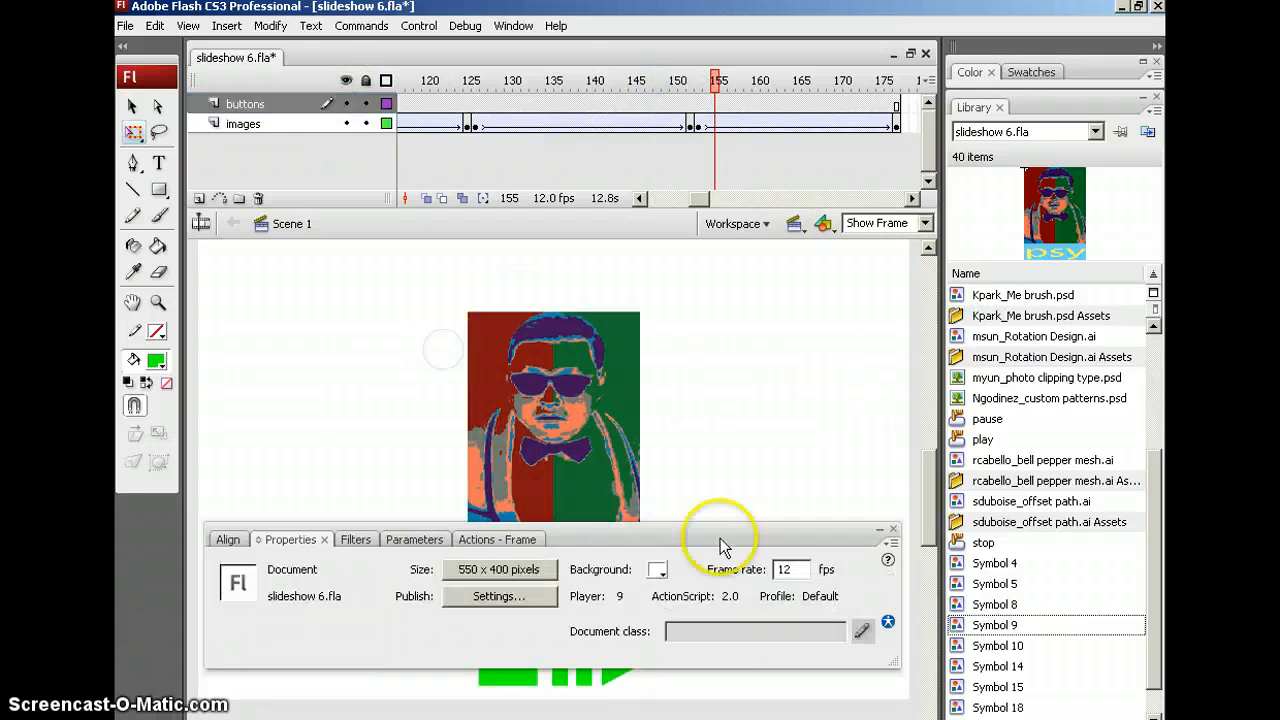
left_click(657, 569)
left_click(672, 389)
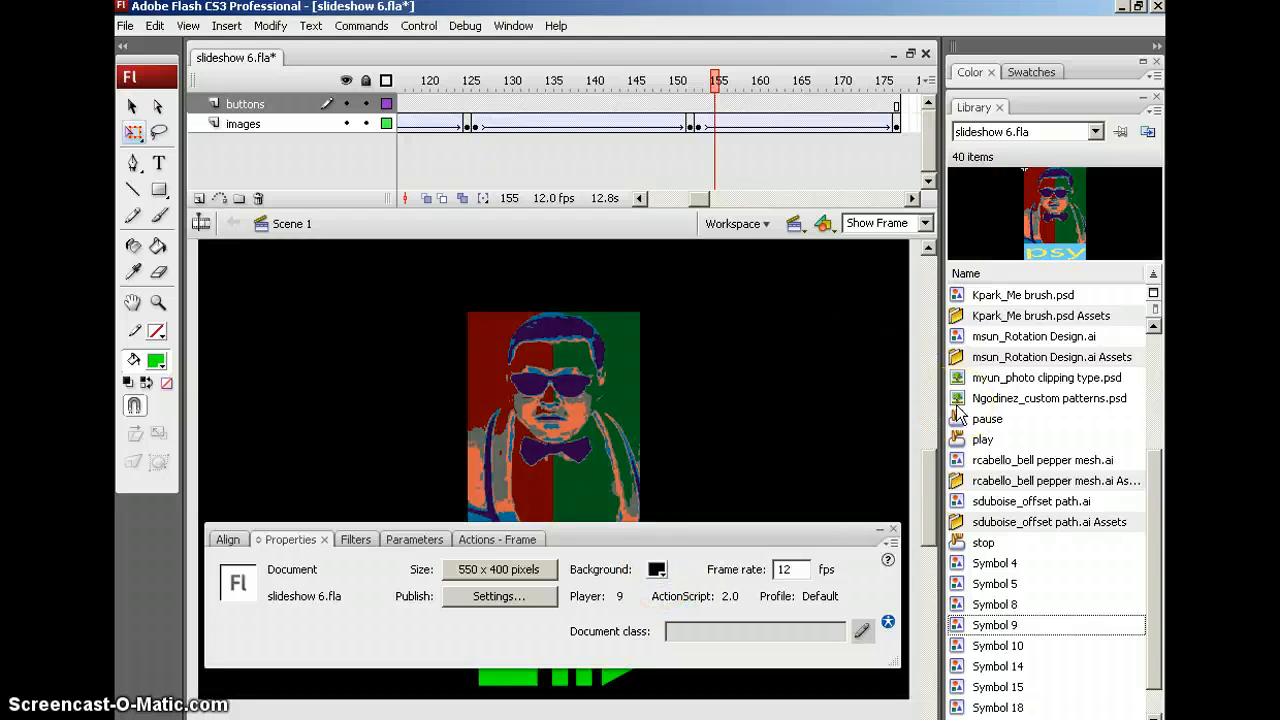
Test the movie, pause and resume the slideshow, then close the preview window
key("ctrl+Return")
left_click(673, 541)
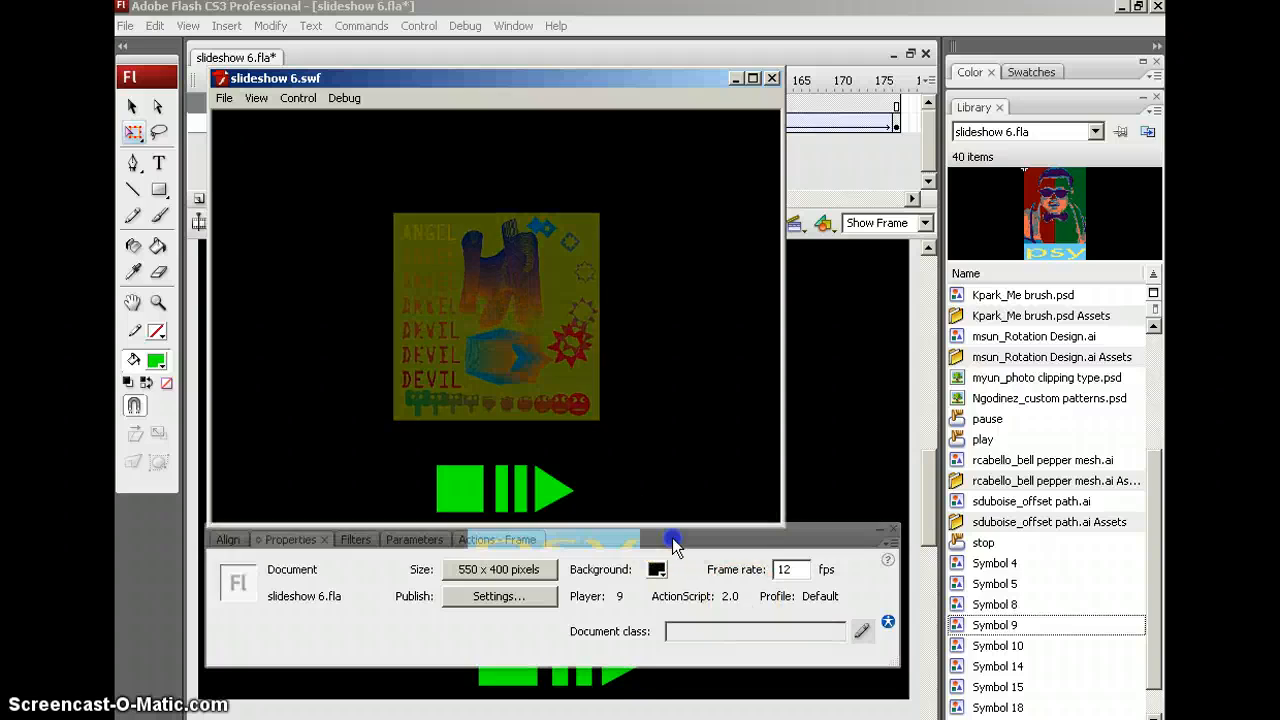
left_click_drag(673, 541, 651, 573)
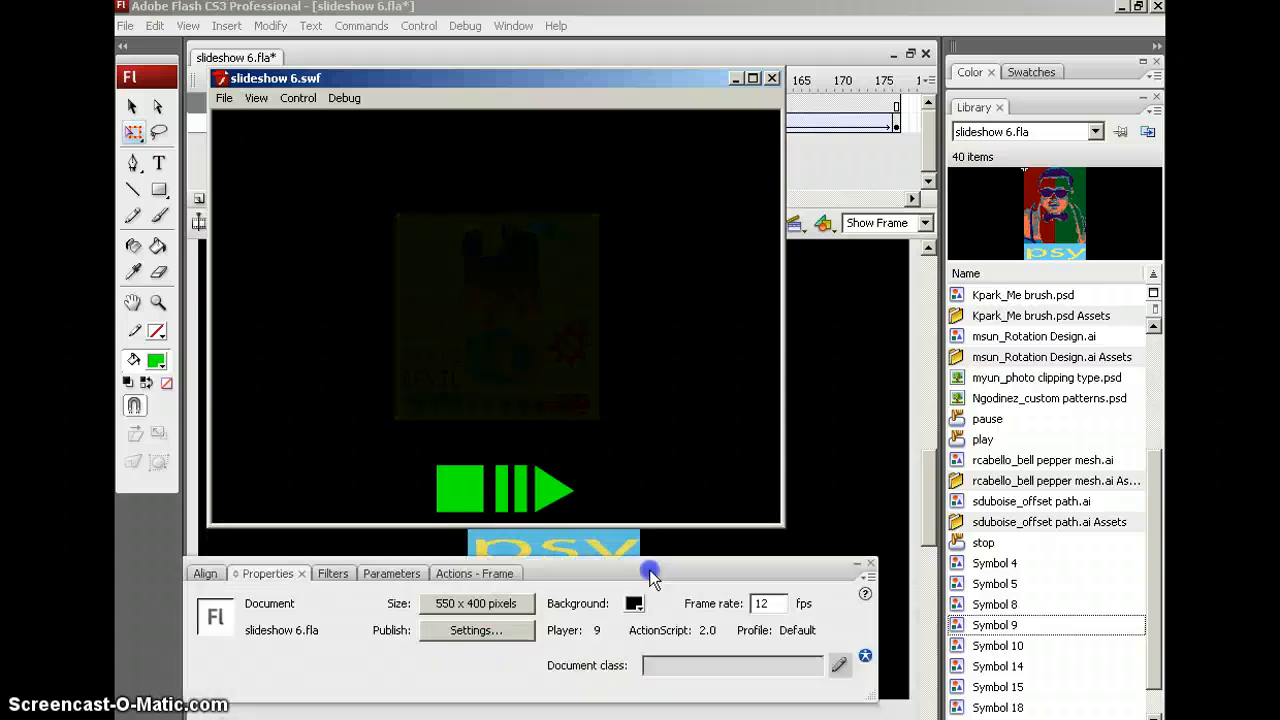
left_click(507, 500)
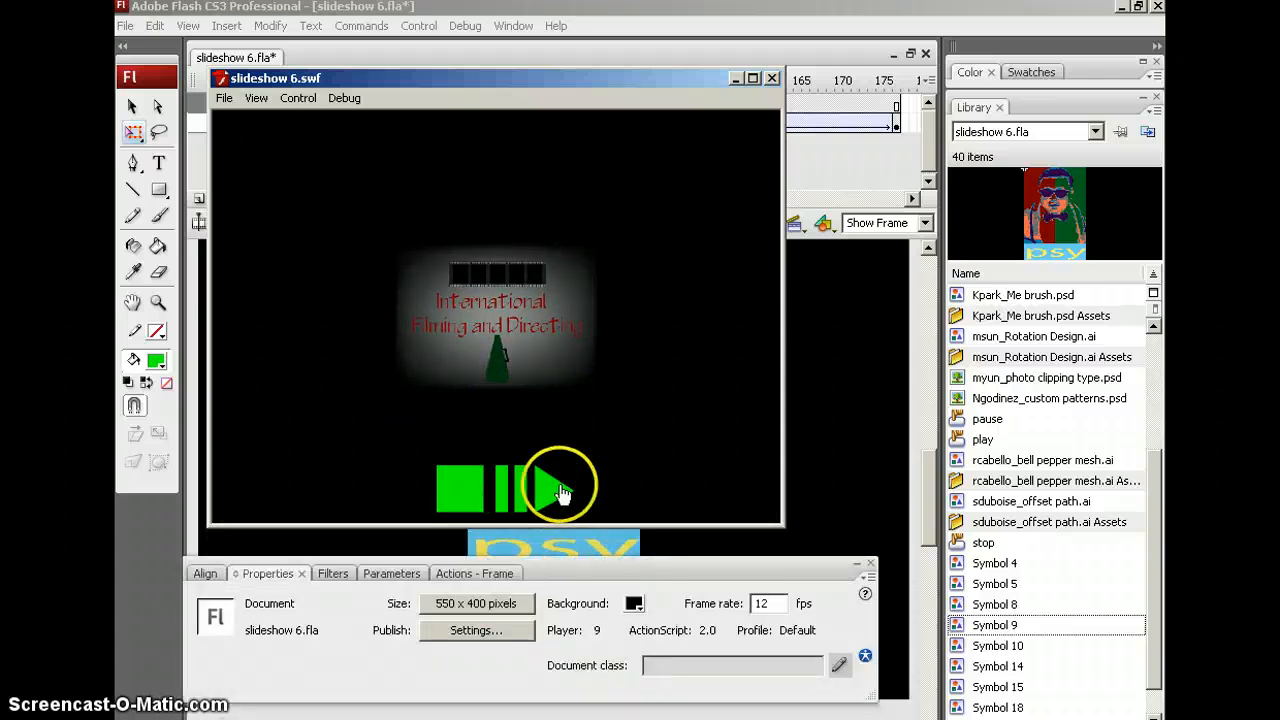
left_click(452, 490)
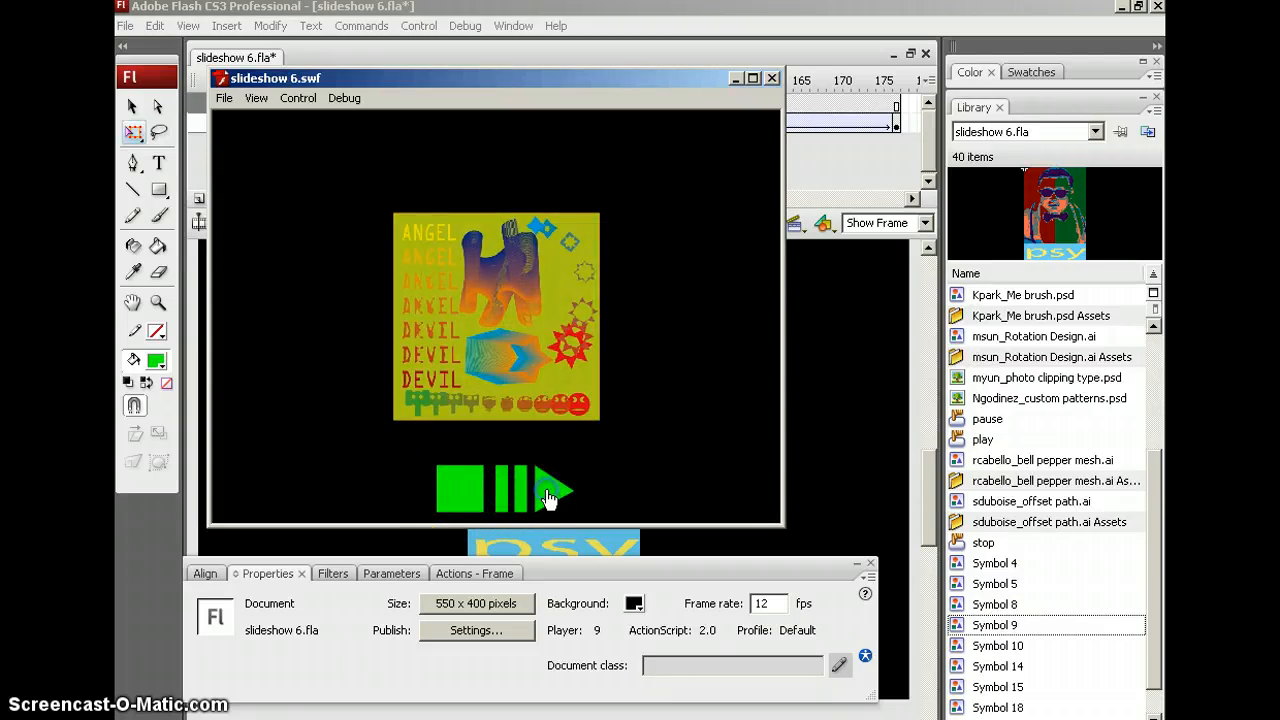
left_click_drag(557, 573, 566, 542)
left_click(780, 80)
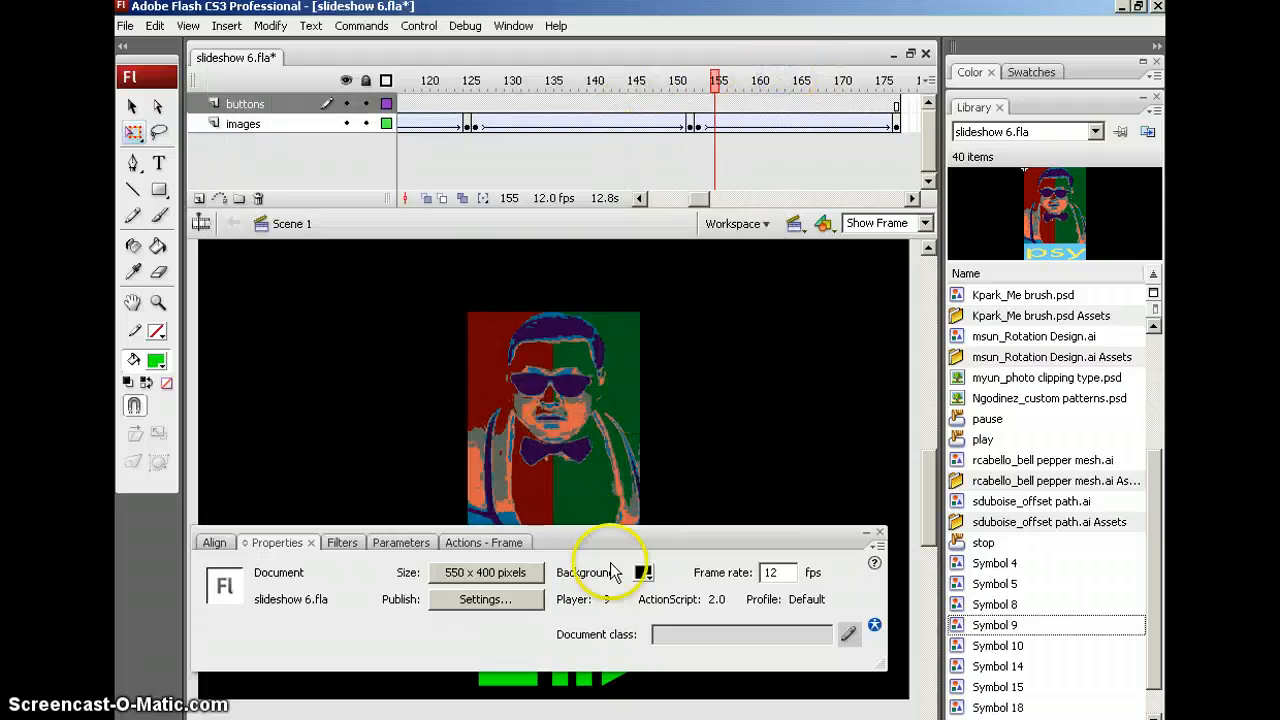
Inspect the ActionScript of the play, pause and stop buttons in the Actions - Button panel
left_click_drag(622, 540, 665, 216)
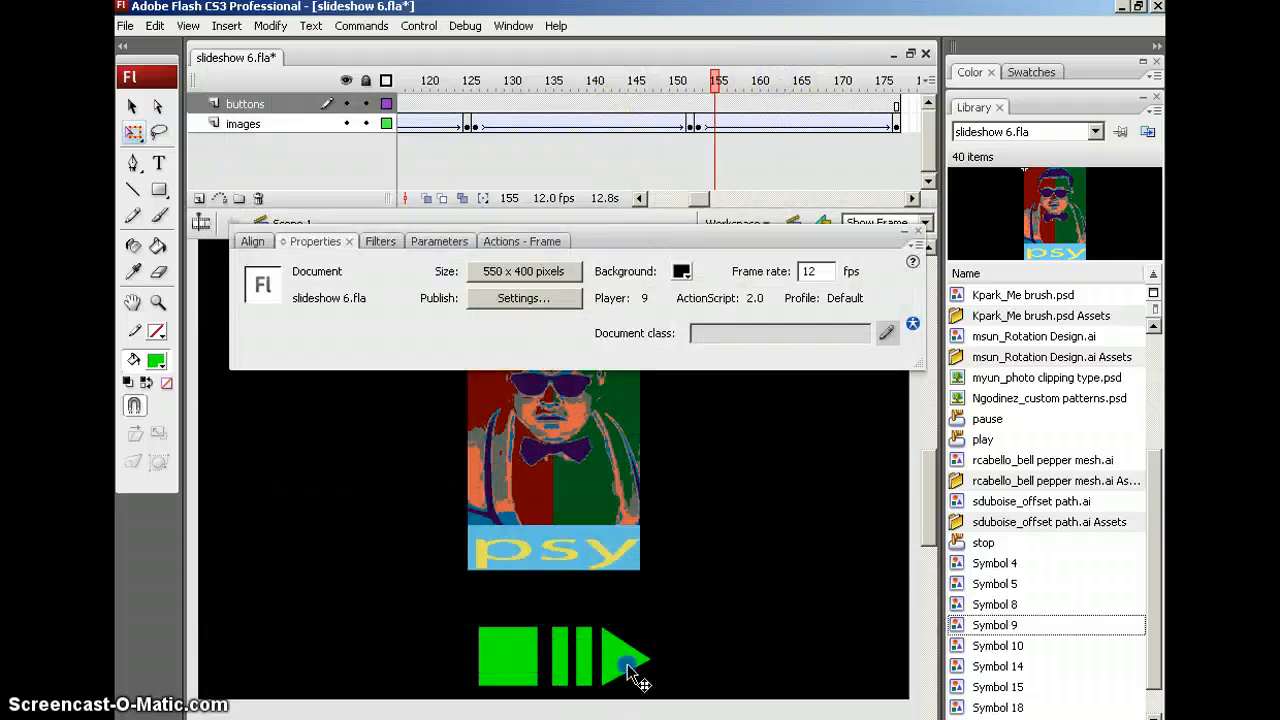
left_click(629, 663)
left_click(508, 242)
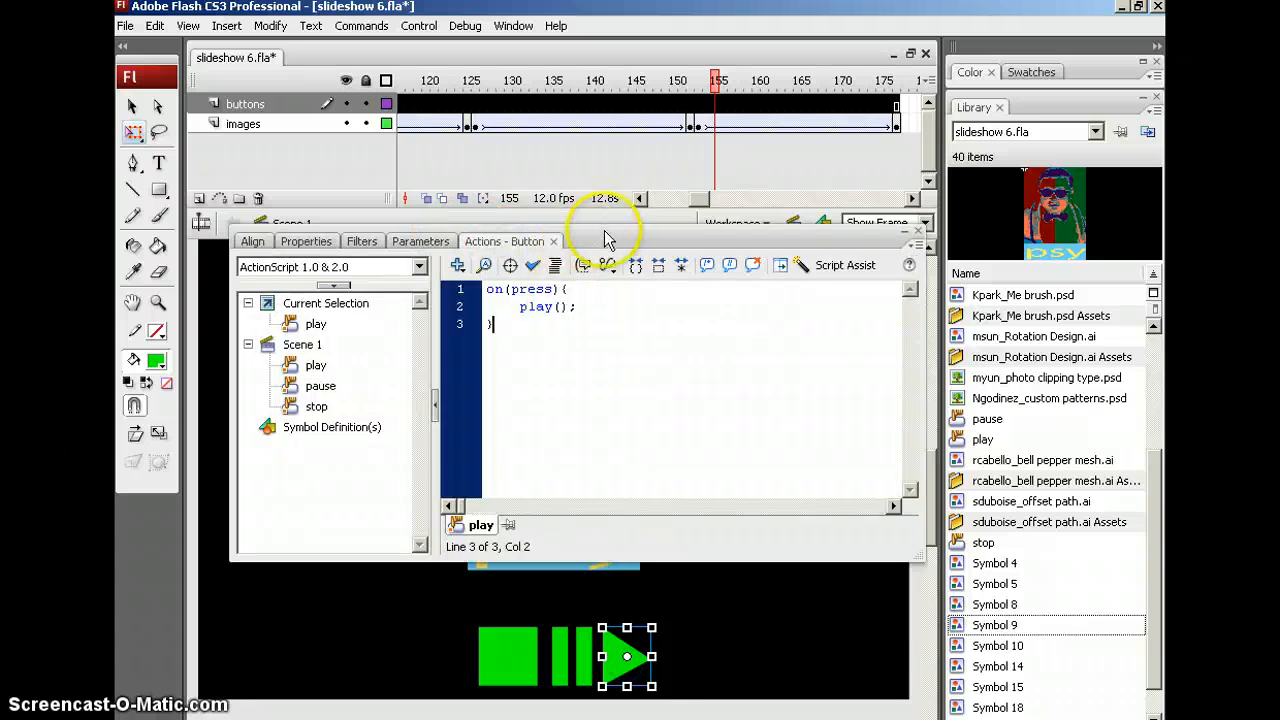
left_click_drag(608, 232, 600, 237)
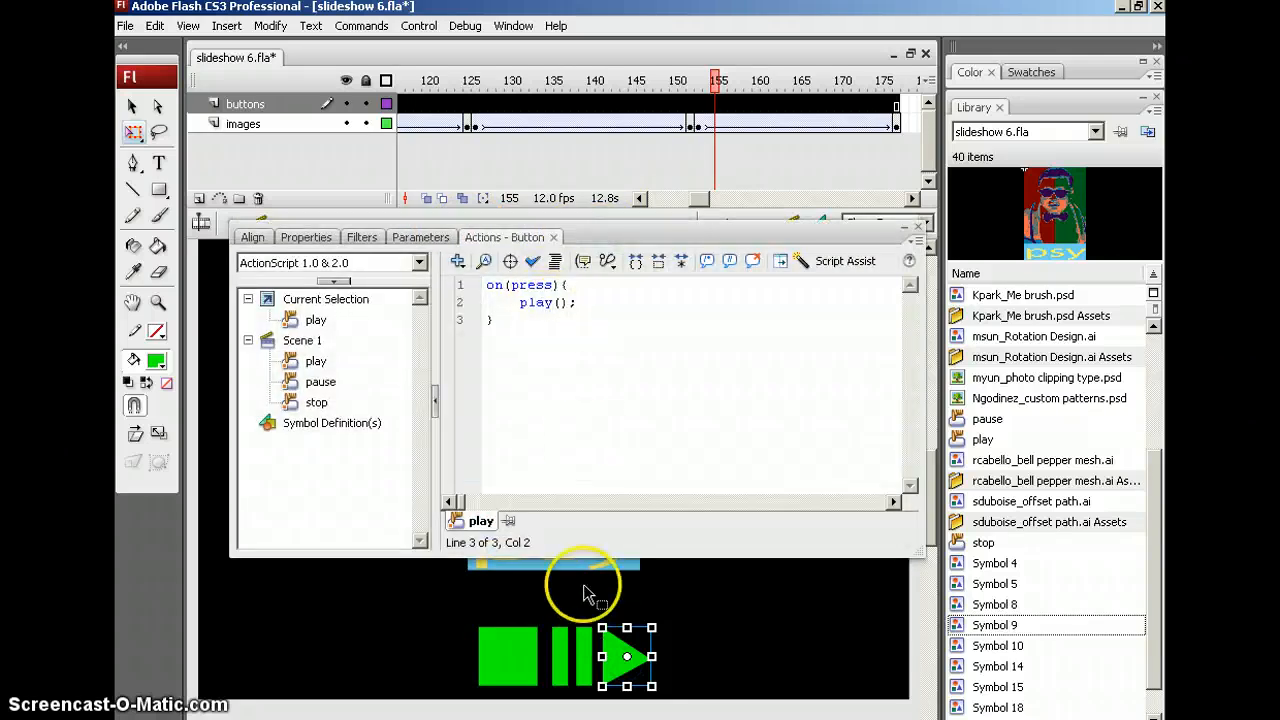
left_click(565, 665)
left_click(510, 658)
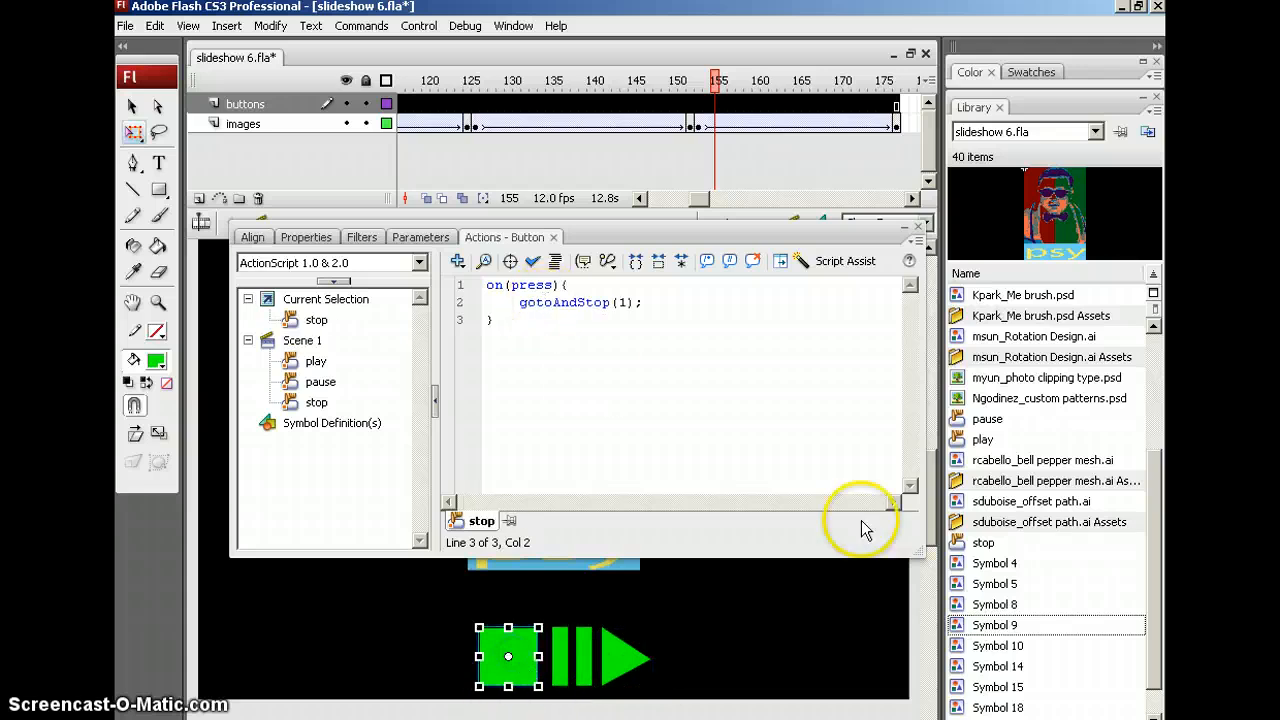